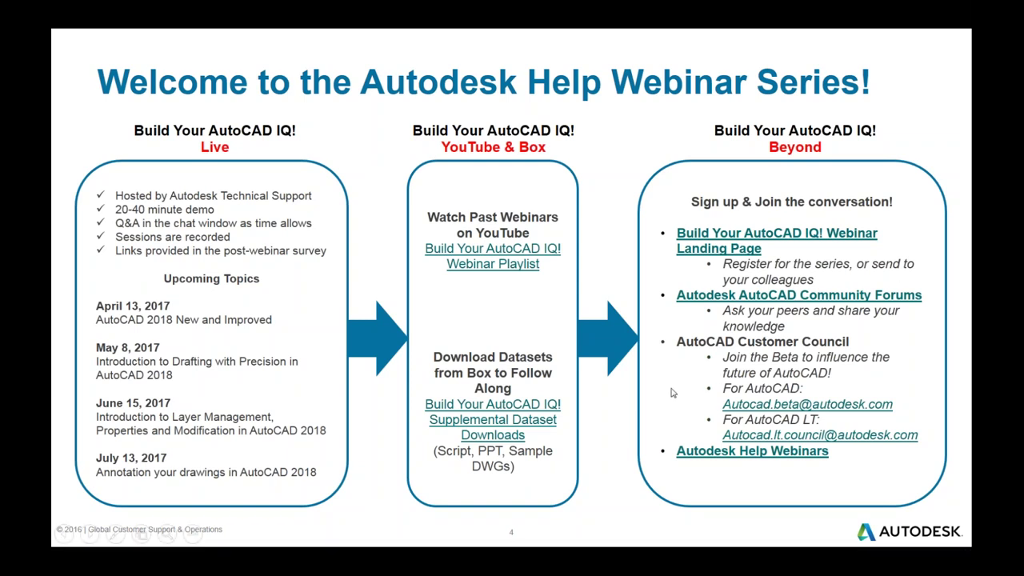
# Step: Advance the slideshow past the Knowledge Network slide to This Week's Agenda
pyautogui.press('Right')
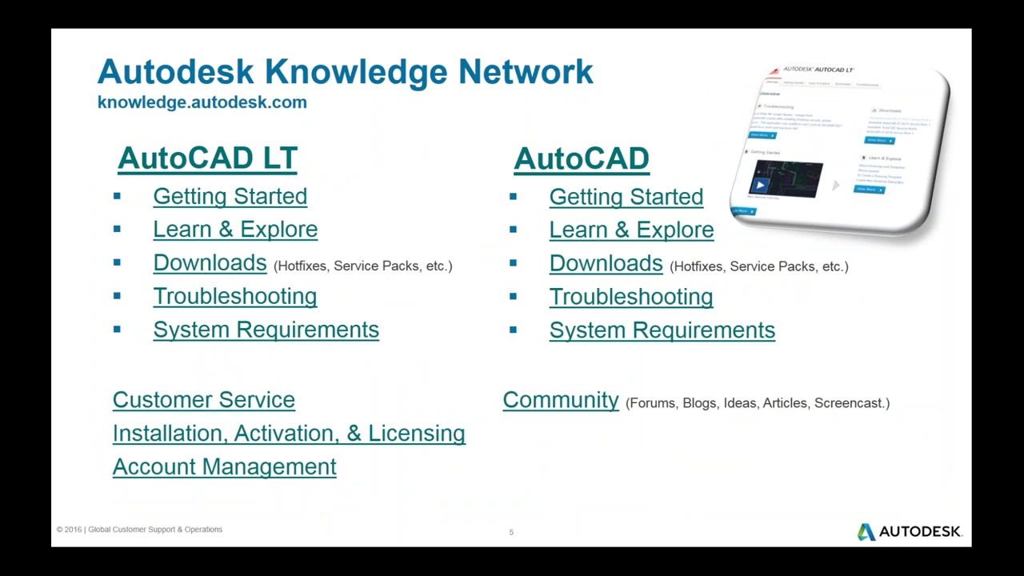
pyautogui.click(590, 455)
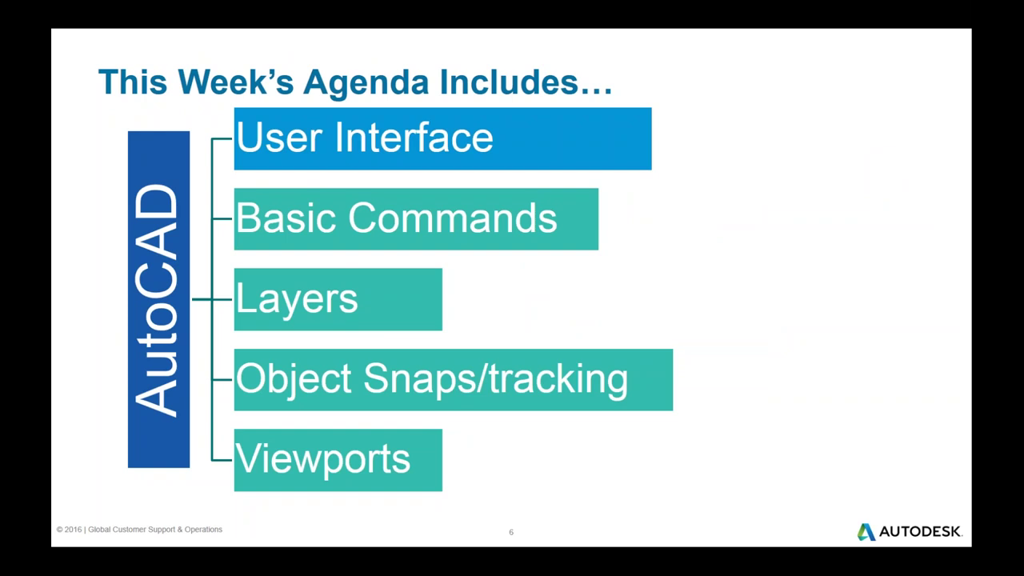
# Step: Advance to the 'Let's see this in AutoCAD' slide
pyautogui.press('Right')
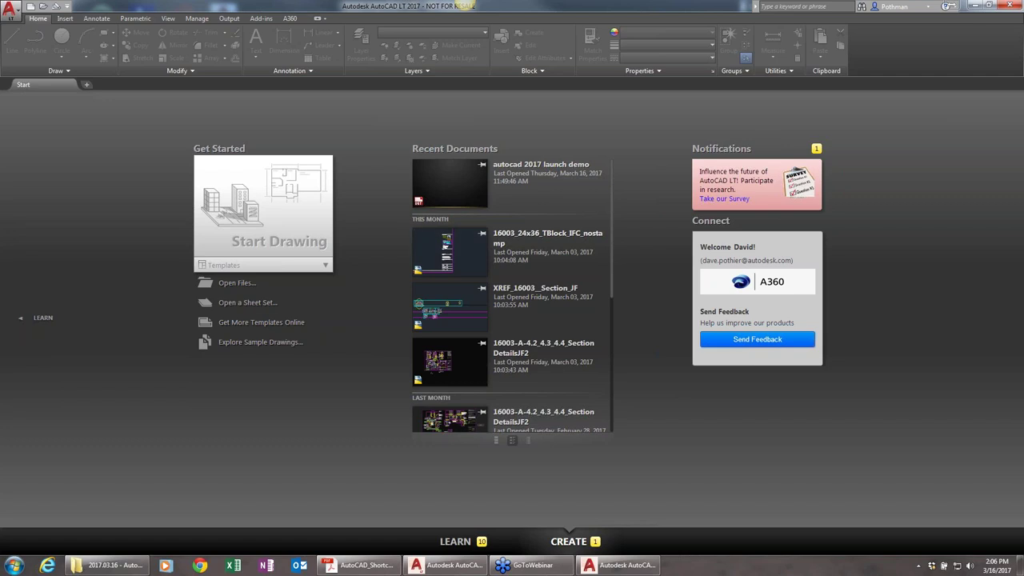
# Step: Start blank Drawing2, then bring up the Select template dialog via Application menu New > Drawing
pyautogui.click(313, 243)
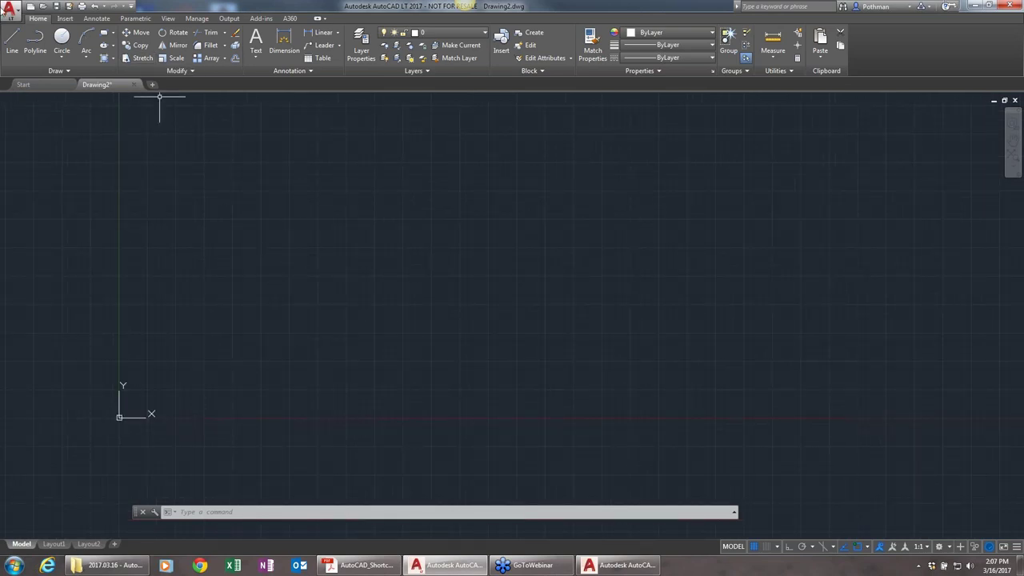
pyautogui.click(7, 10)
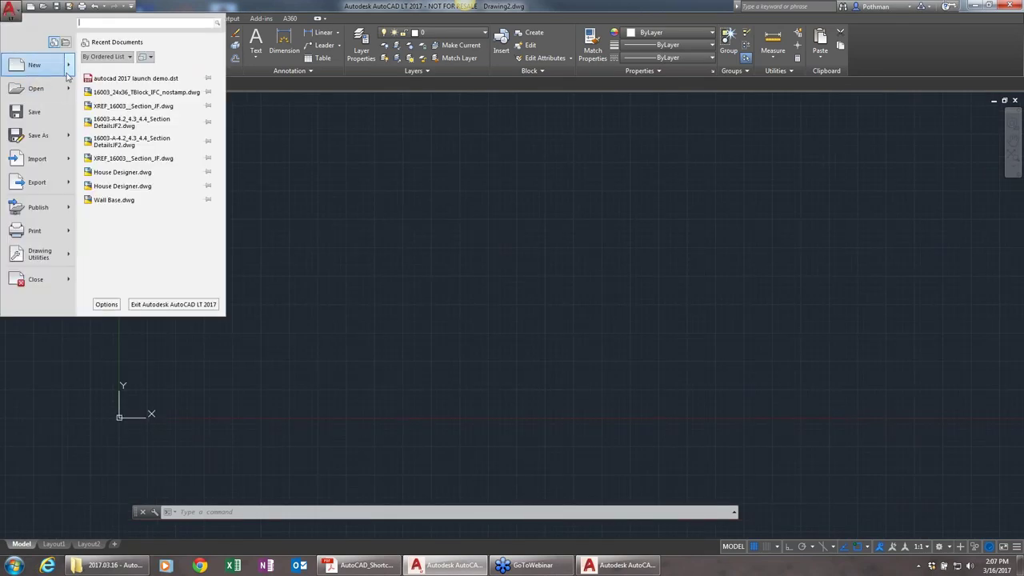
pyautogui.click(299, 7)
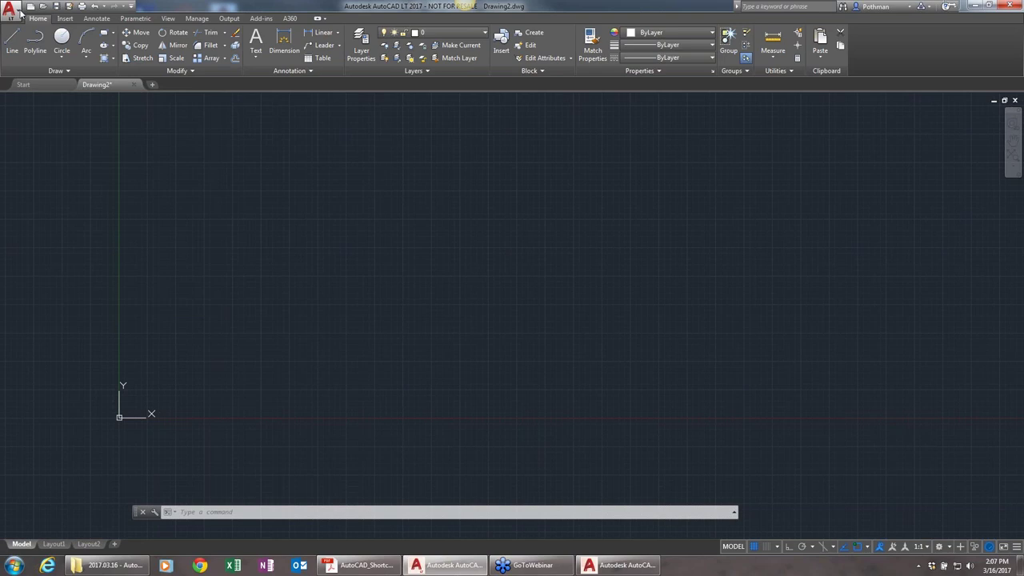
pyautogui.click(11, 9)
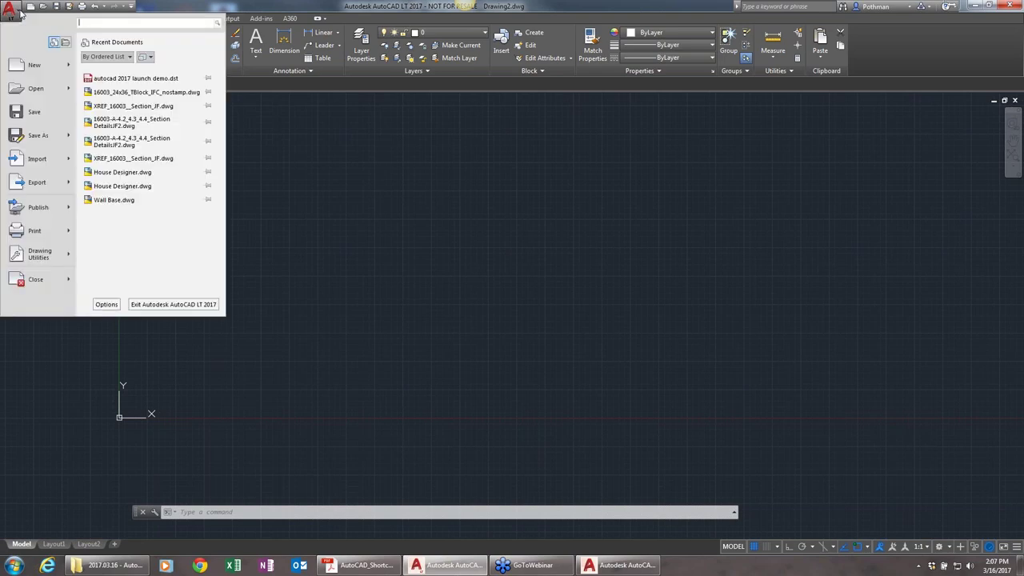
pyautogui.moveTo(70, 74)
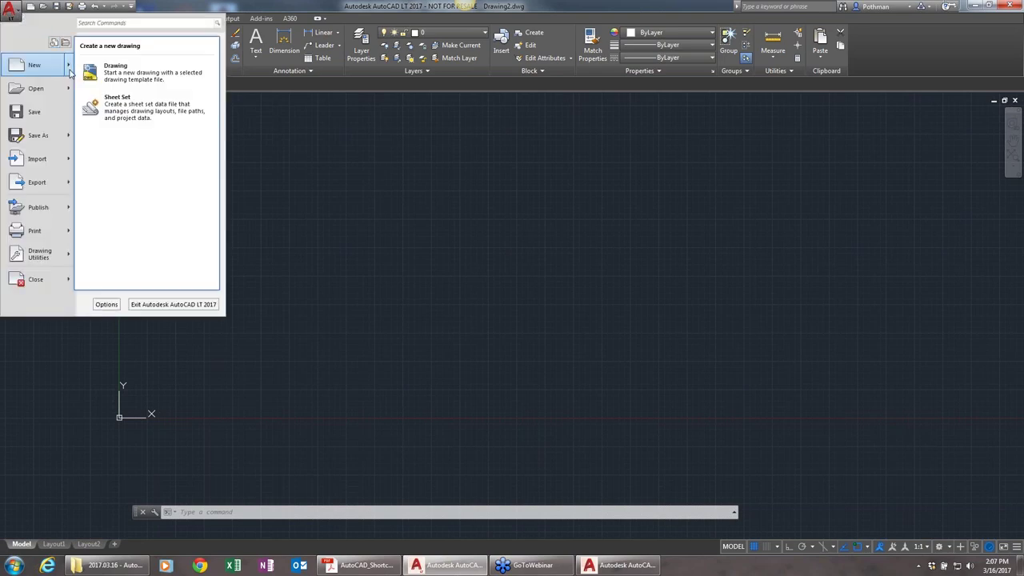
pyautogui.click(138, 81)
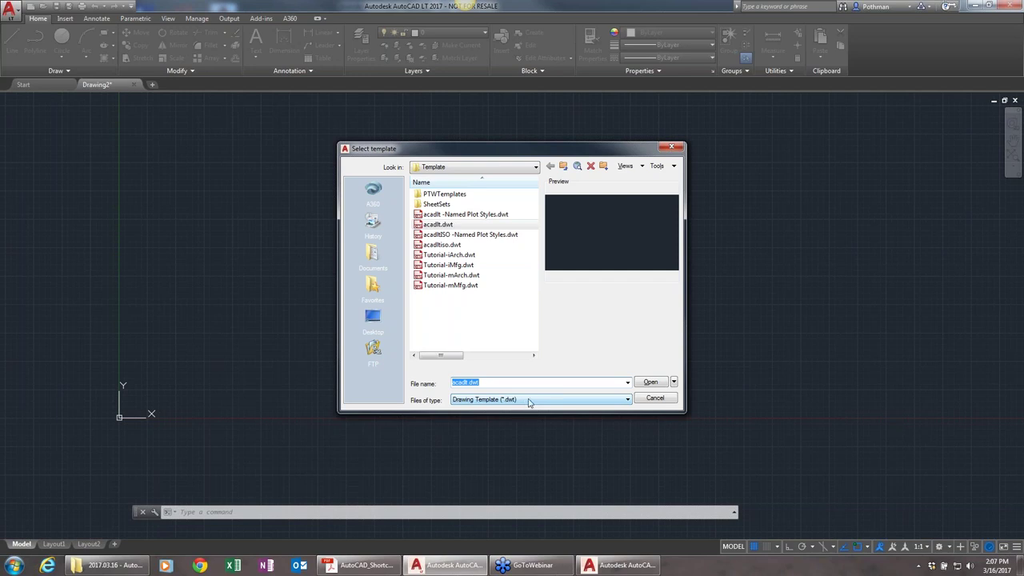
# Step: Cancel the Select template dialog to stay on the empty Drawing2
pyautogui.click(656, 399)
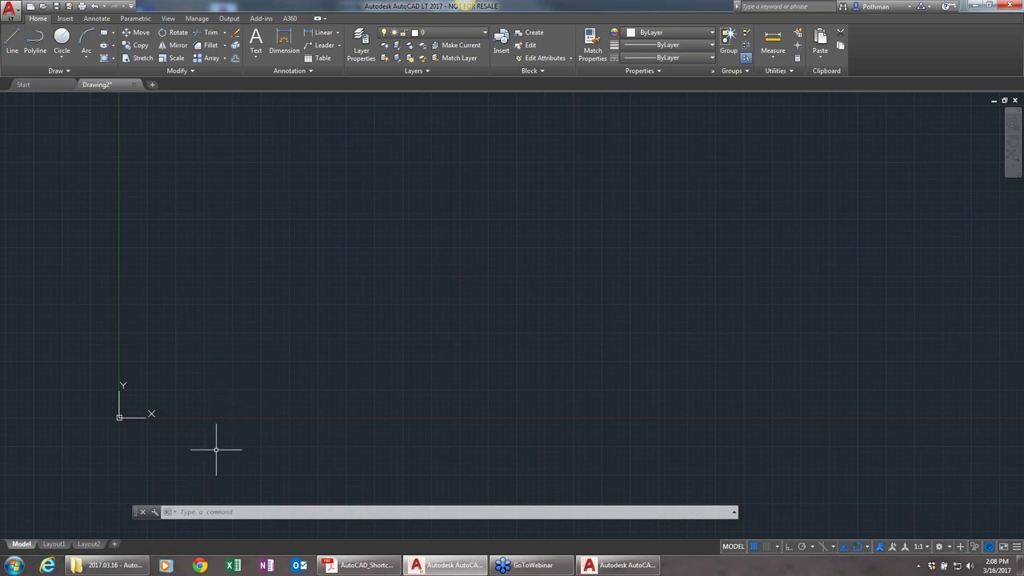
# Step: Dock the floating command line along the bottom edge above the status bar
pyautogui.moveTo(134, 510)
pyautogui.mouseDown()
pyautogui.moveTo(210, 397)
pyautogui.moveTo(249, 409)
pyautogui.moveTo(229, 411)
pyautogui.mouseUp()
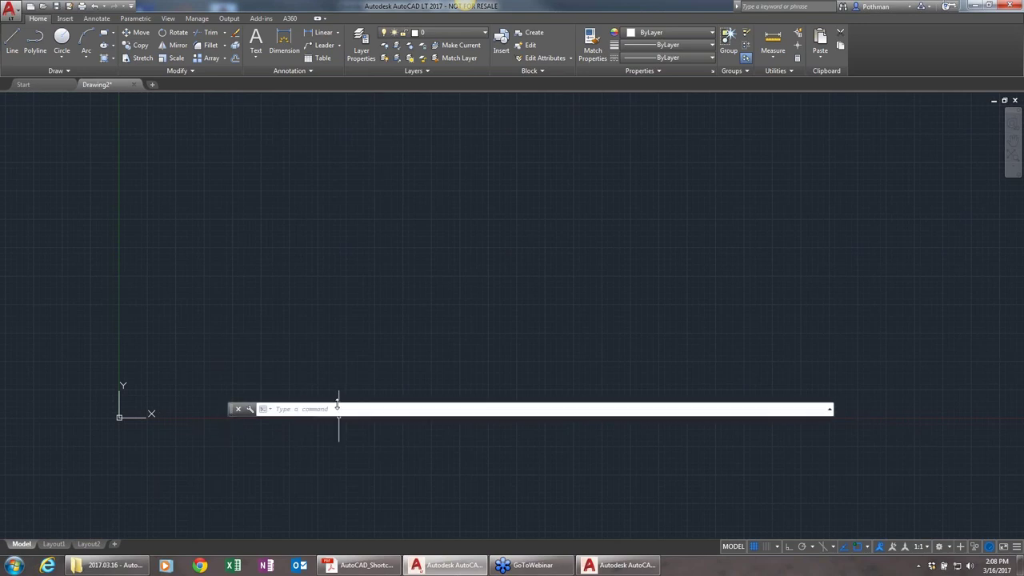
pyautogui.moveTo(229, 408); pyautogui.dragTo(207, 529)
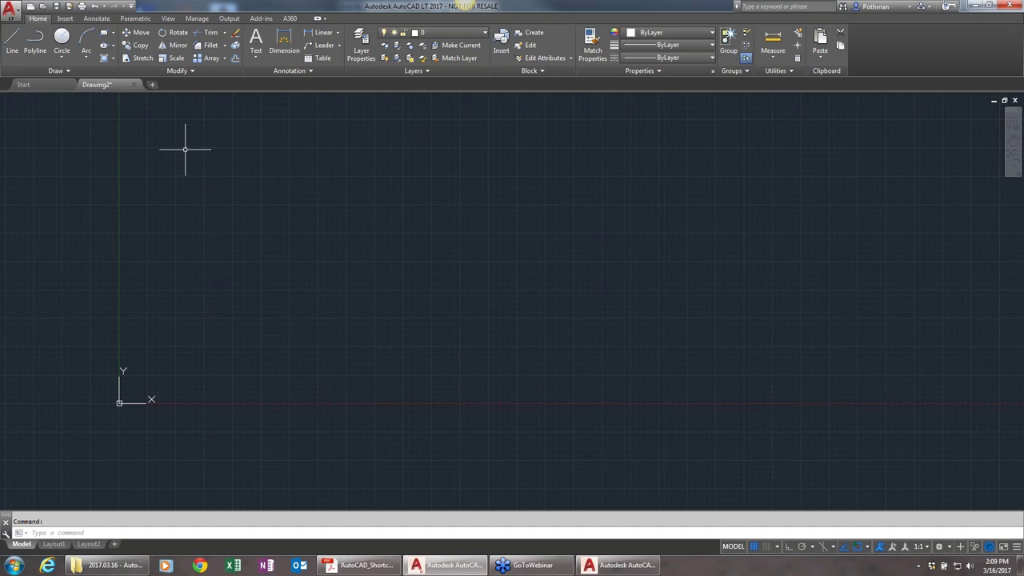
pyautogui.scroll(-5, 185, 148)
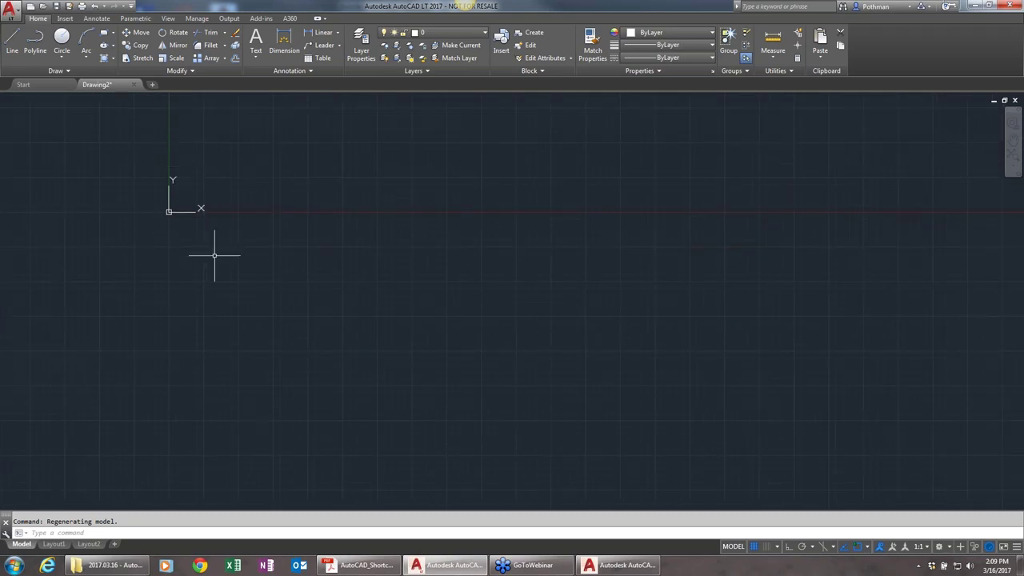
pyautogui.scroll(1, 220, 244)
pyautogui.scroll(-2, 221, 240)
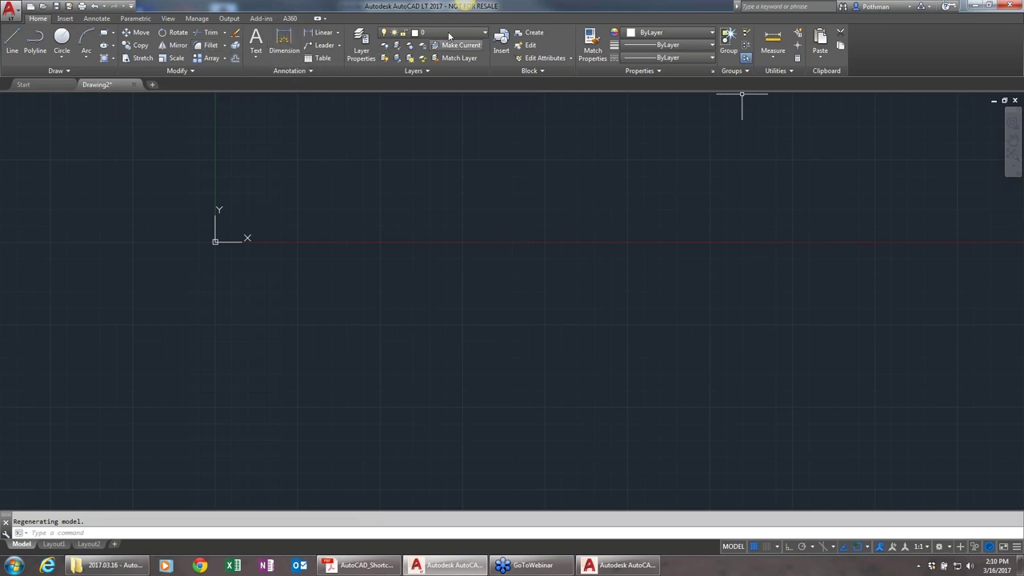
pyautogui.click(72, 19)
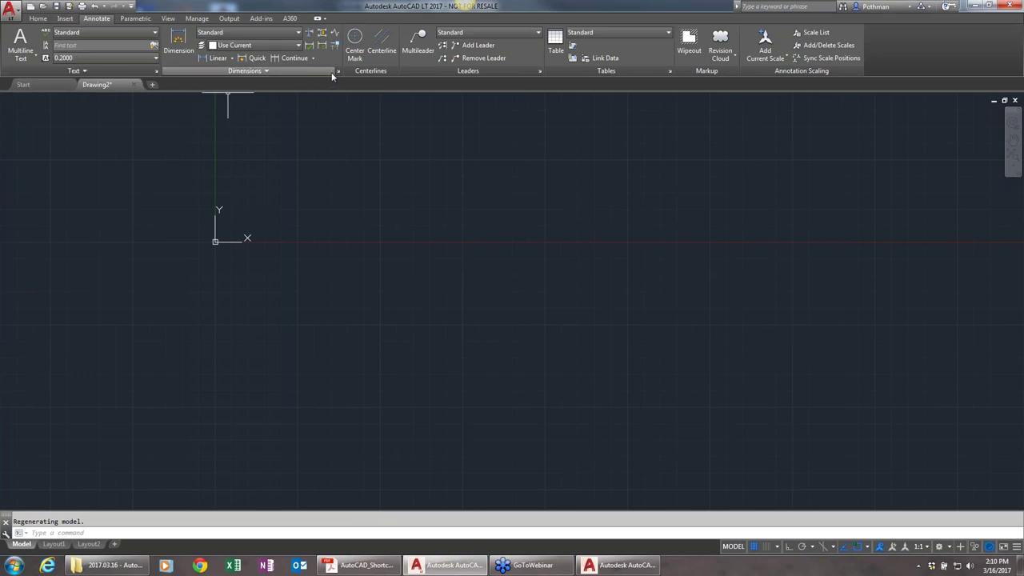
pyautogui.click(135, 18)
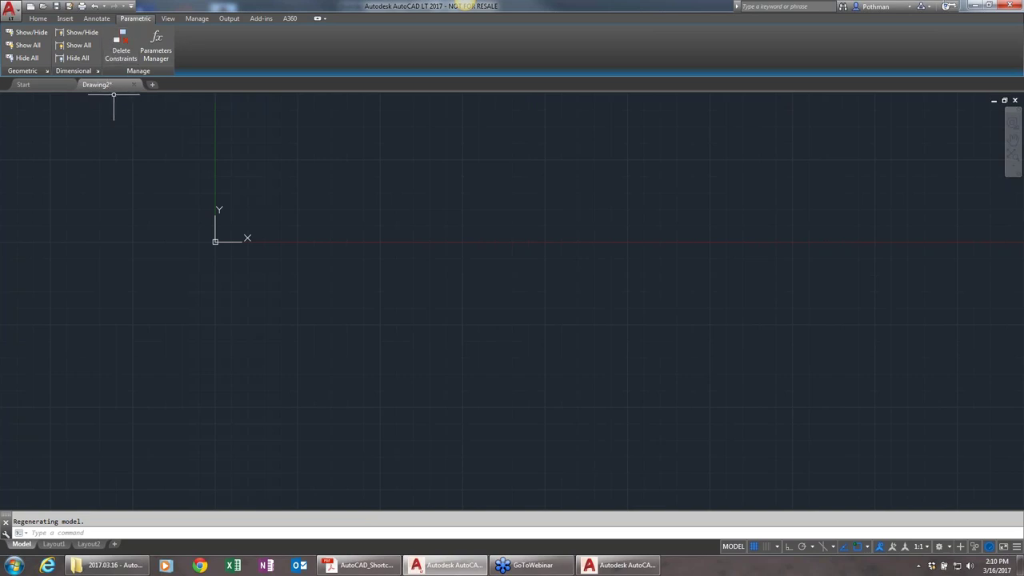
pyautogui.click(168, 18)
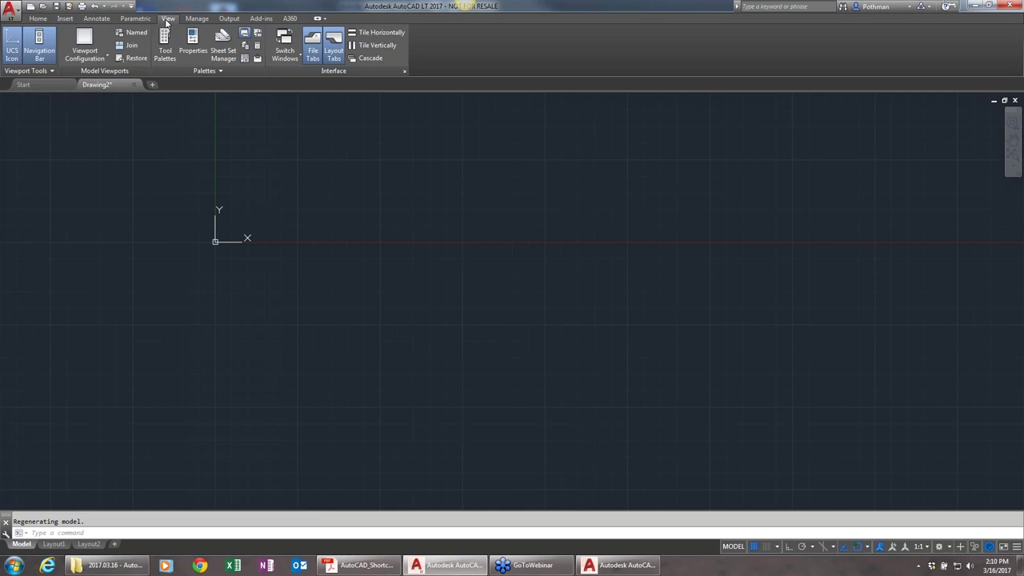
pyautogui.click(194, 19)
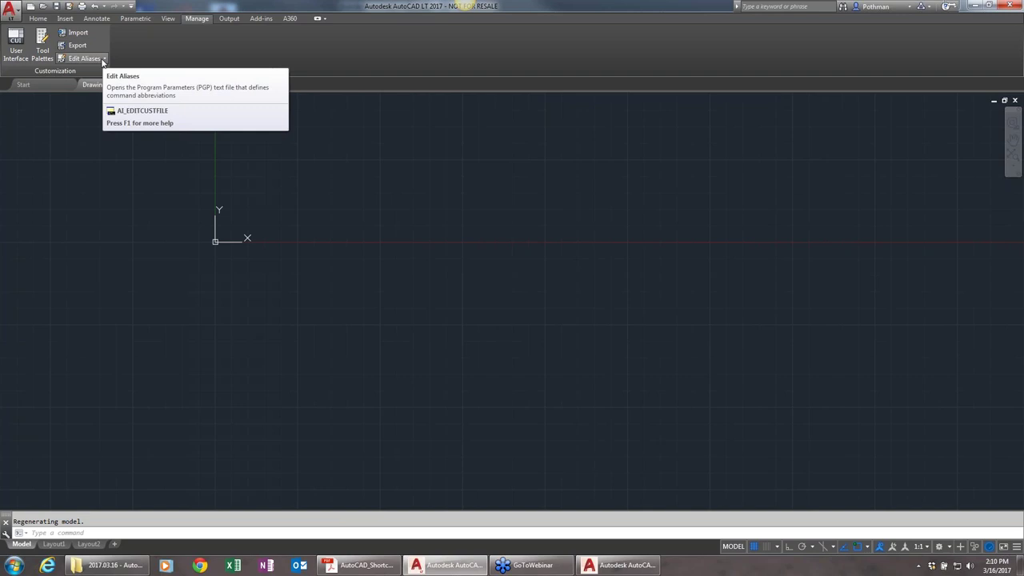
pyautogui.click(229, 19)
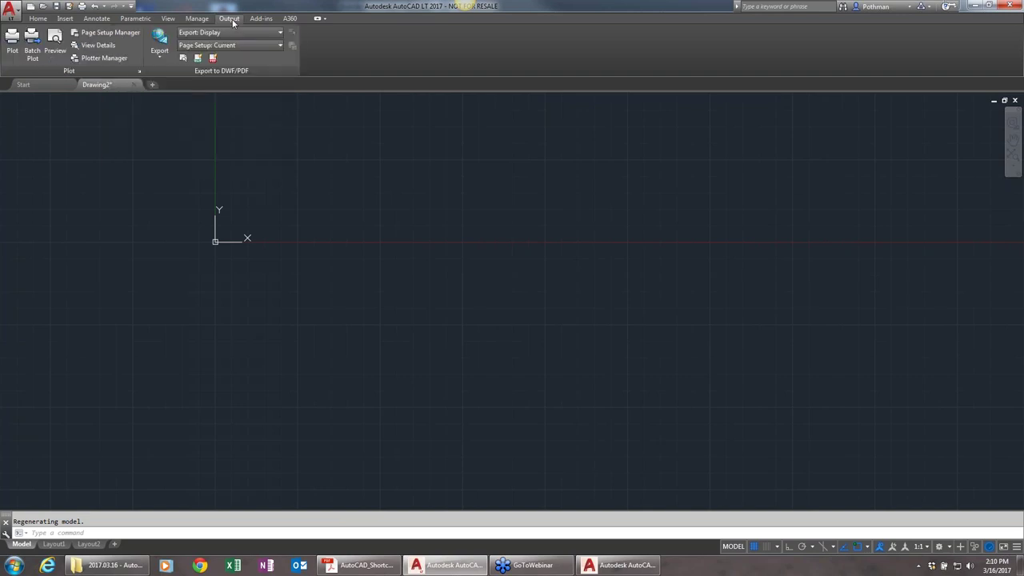
pyautogui.click(261, 18)
pyautogui.click(290, 18)
pyautogui.click(38, 18)
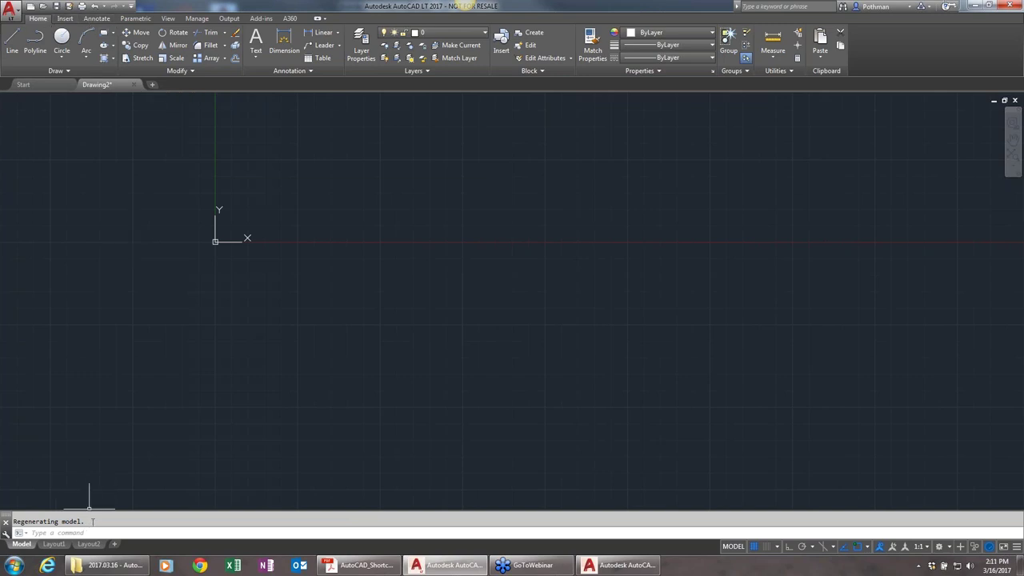
# Step: Draw one freehand horizontal line with LINE and show its history in the F2 Text Window
pyautogui.write('1')
pyautogui.write('ine')
pyautogui.press('Return')
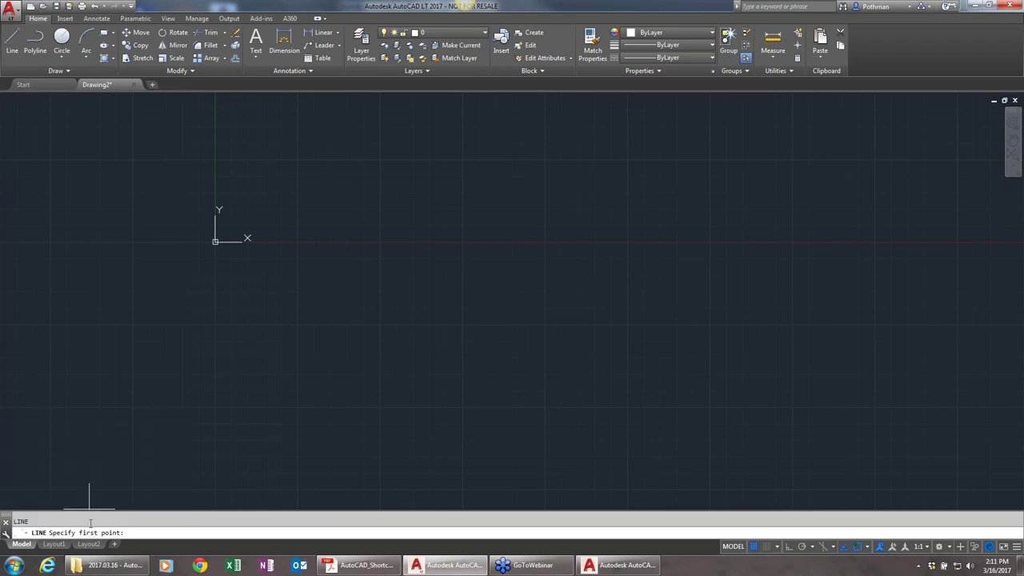
pyautogui.click(220, 313)
pyautogui.click(538, 309)
pyautogui.press('Escape')
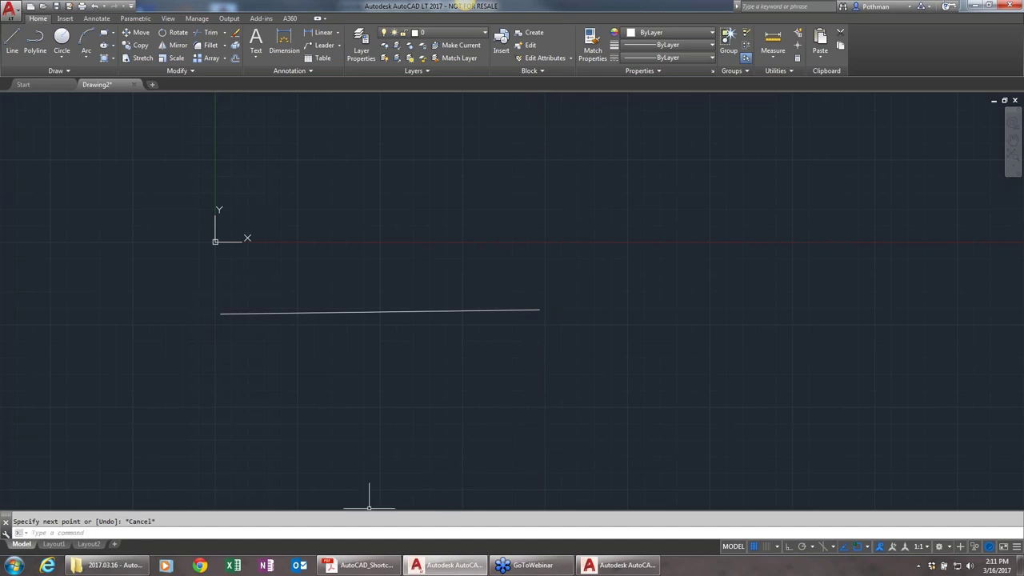
pyautogui.press('F2')
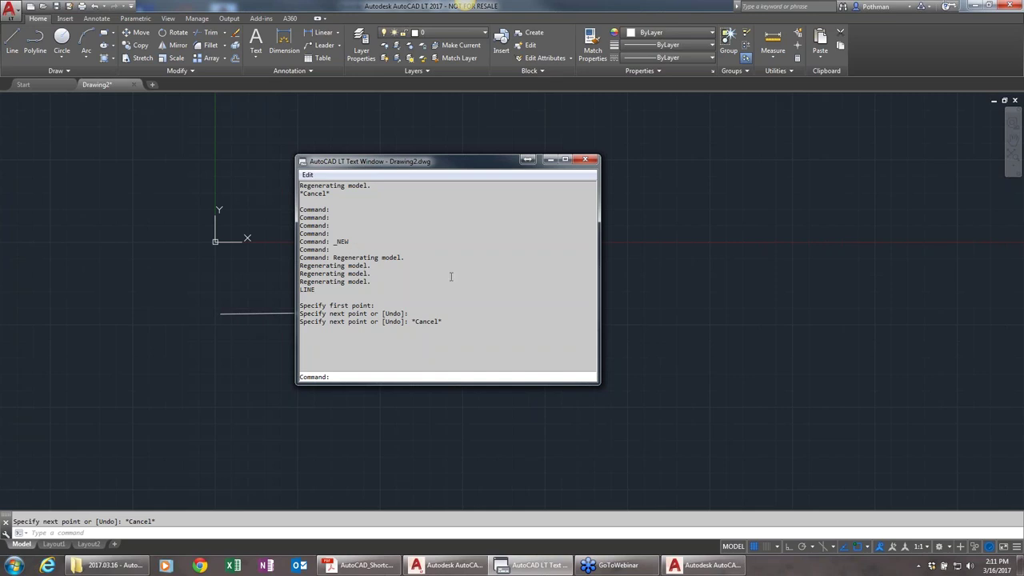
# Step: Report the first line's right end coordinates (X 1229.6950, Y -255.7103) with ID
pyautogui.click(588, 162)
pyautogui.write('ID')
pyautogui.press('Return')
pyautogui.click(539, 302)
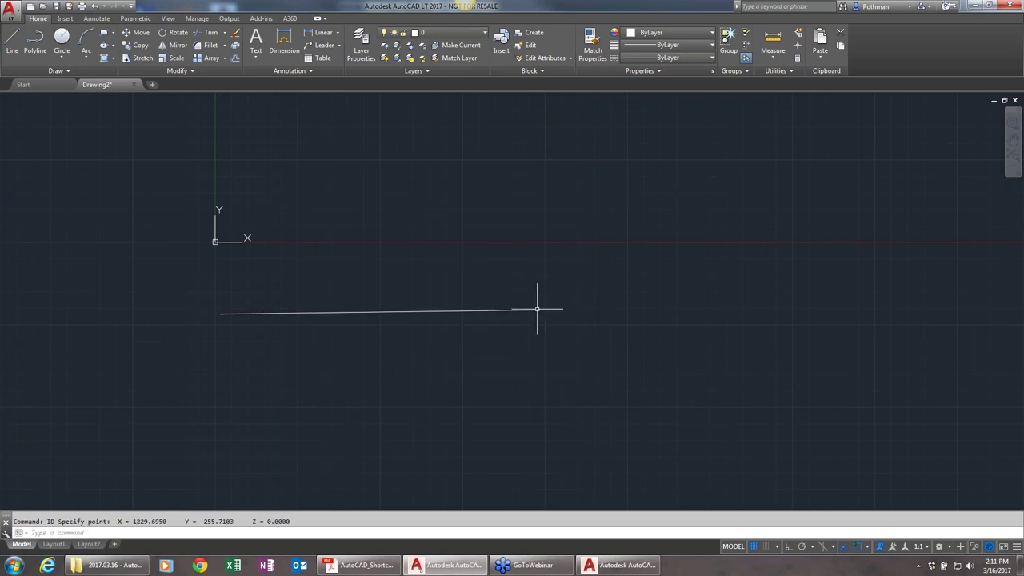
# Step: Draw a second short line below and to the right of the first
pyautogui.scroll(-2, 435, 392)
pyautogui.write('l')
pyautogui.press('Return')
pyautogui.click(435, 393)
pyautogui.click(607, 388)
pyautogui.press('Return')
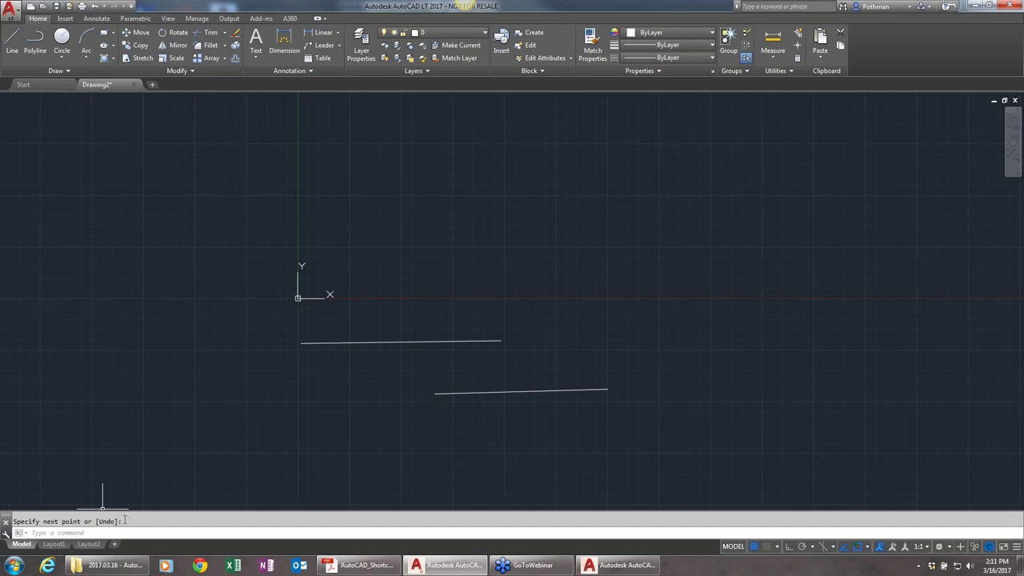
# Step: Highlight the reported ID coordinates in the Text Window, then close it
pyautogui.press('F2')
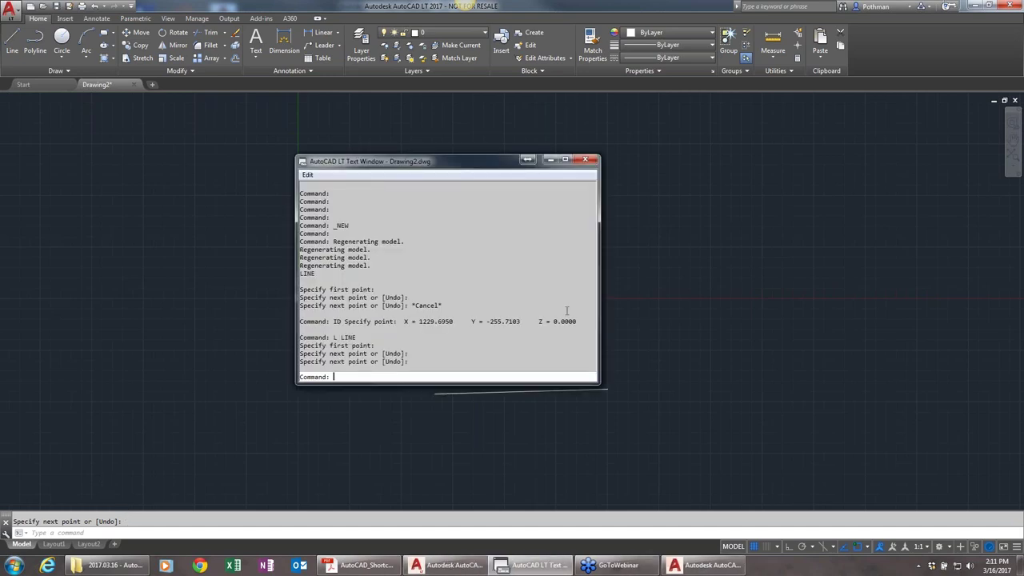
pyautogui.moveTo(577, 320); pyautogui.dragTo(377, 321)
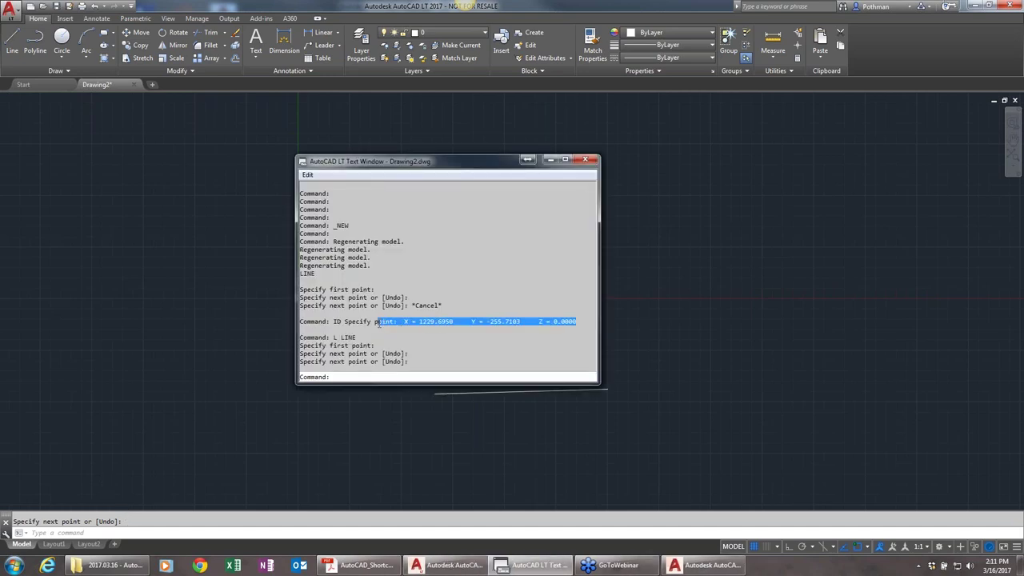
pyautogui.click(584, 159)
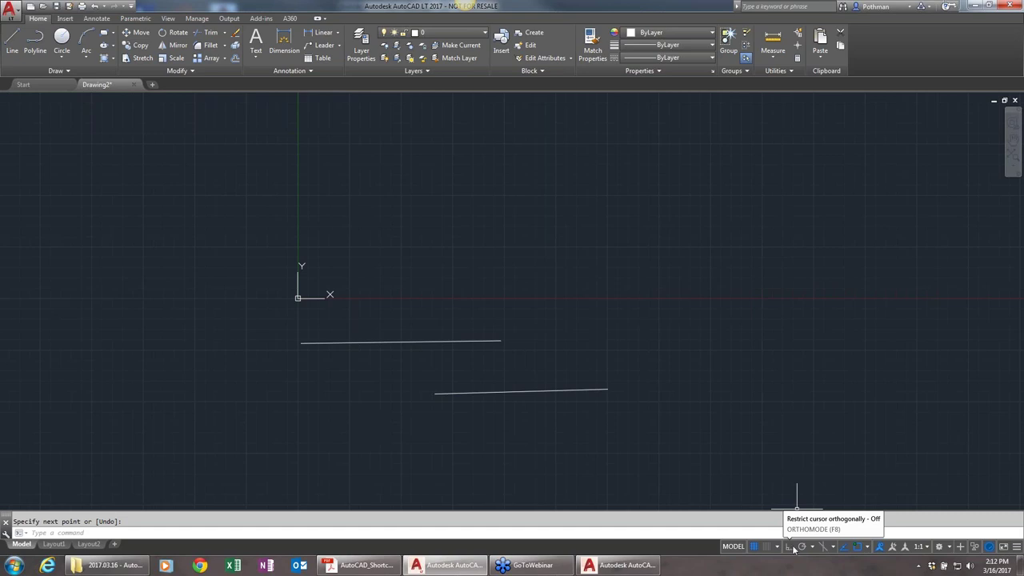
# Step: Show the status bar Customization list of toggles like Coordinates, Grid and Snap Mode
pyautogui.scroll(1, 803, 548)
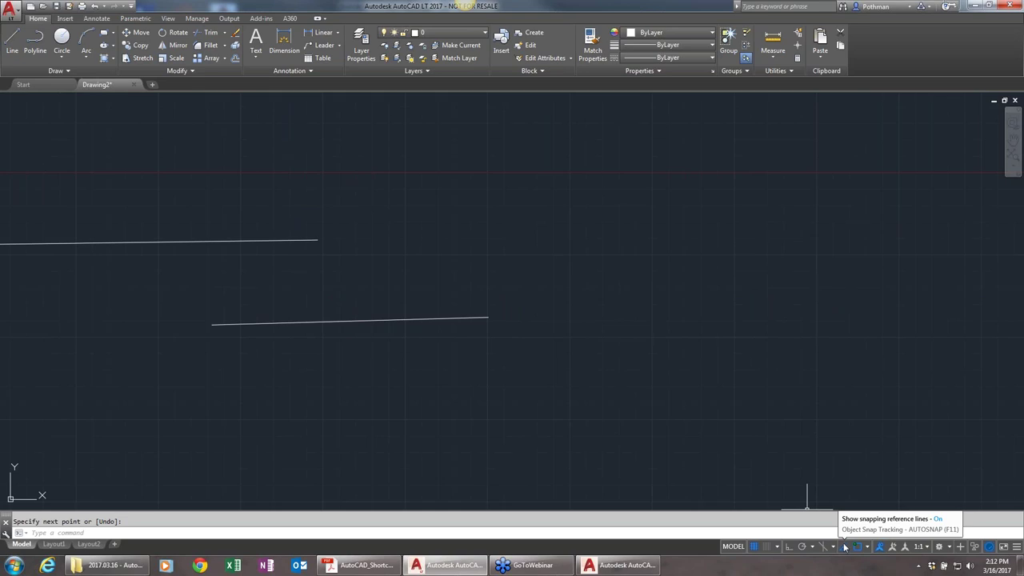
pyautogui.click(1017, 547)
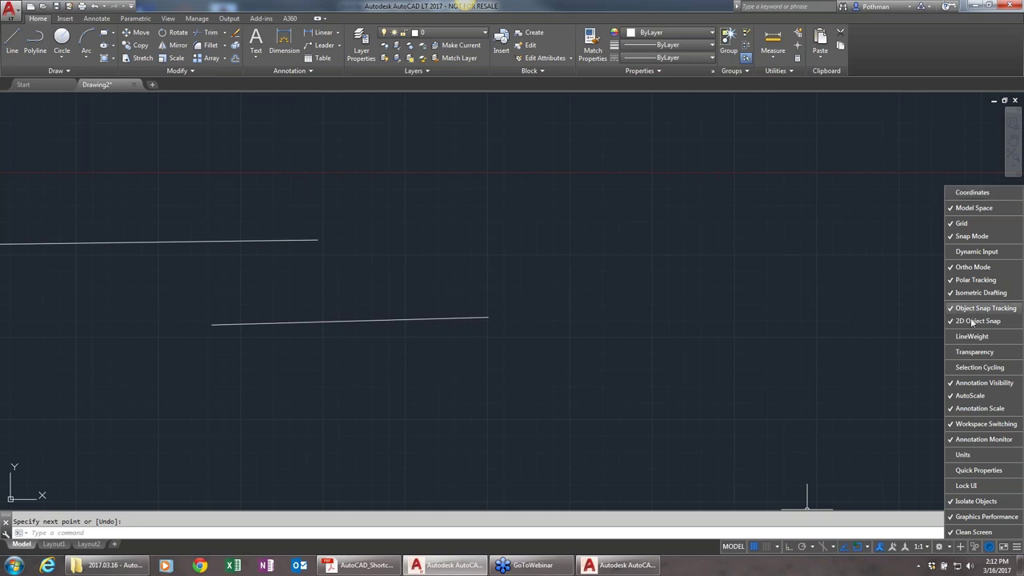
# Step: Turn on the Coordinates readout in the status bar and add a new Layout3 tab
pyautogui.click(976, 194)
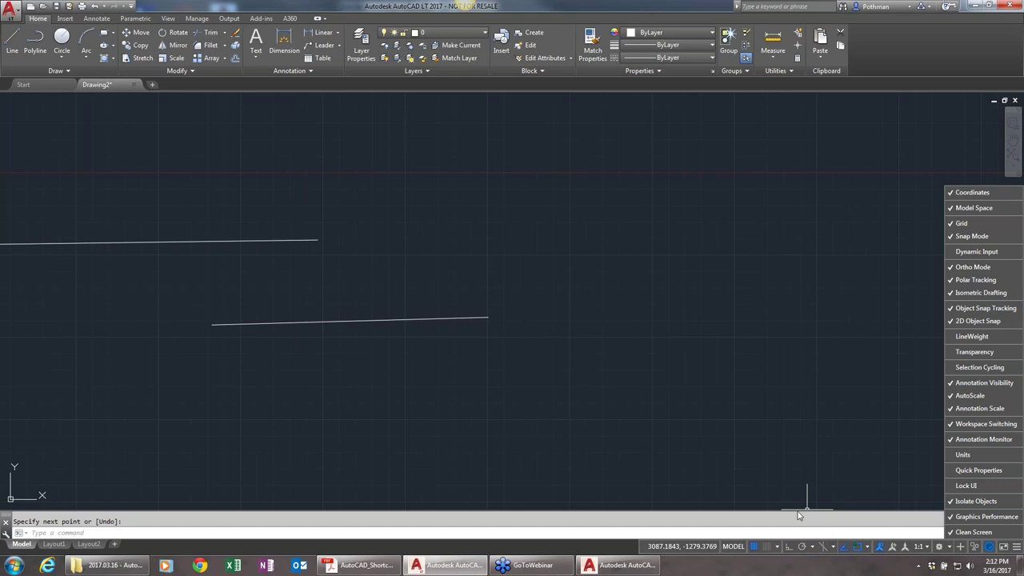
pyautogui.click(822, 483)
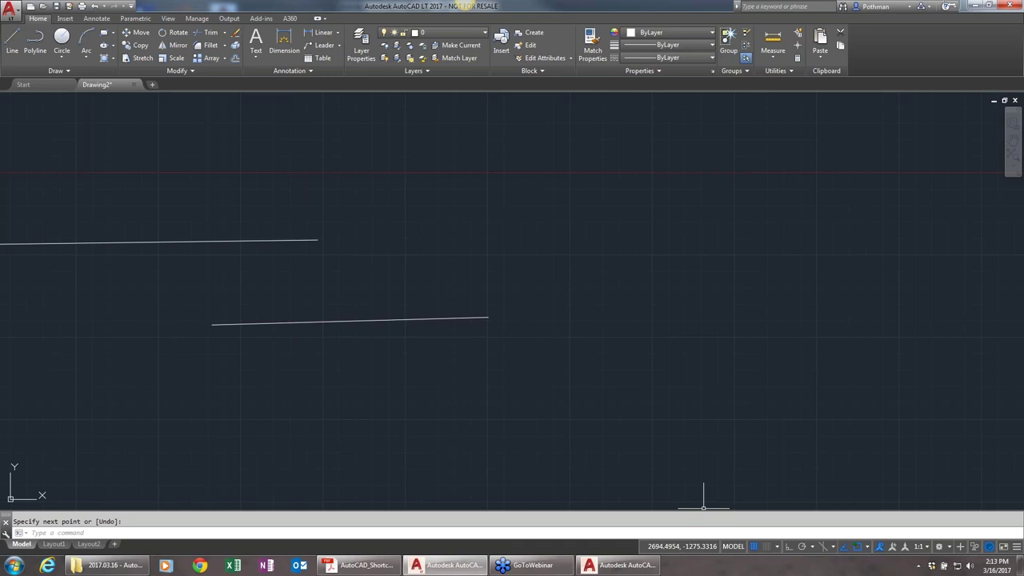
pyautogui.click(115, 544)
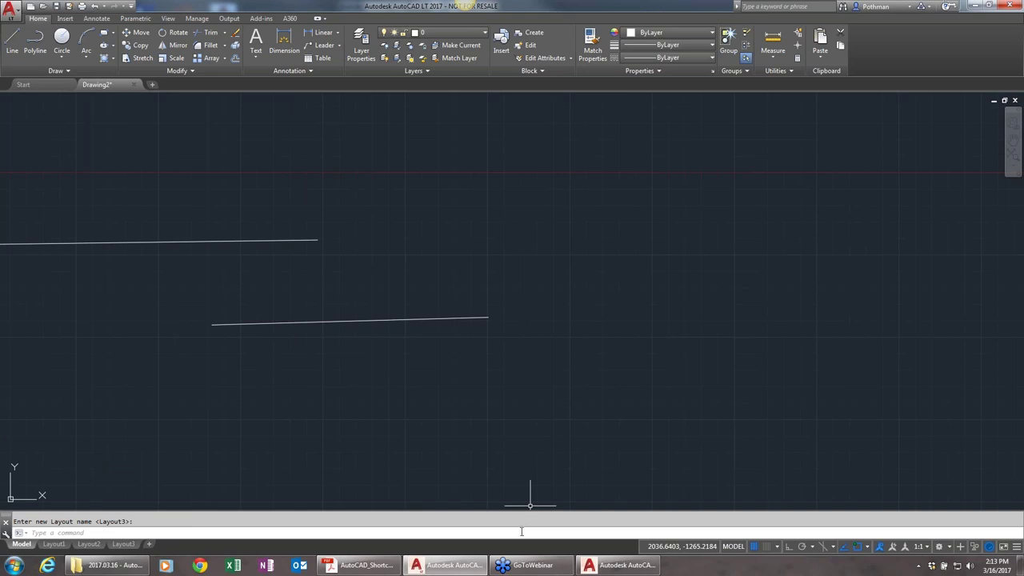
# Step: Choose Dock above Status Bar from the Layout3 tab menu, then bring up Layout2's tab options
pyautogui.rightClick(203, 546)
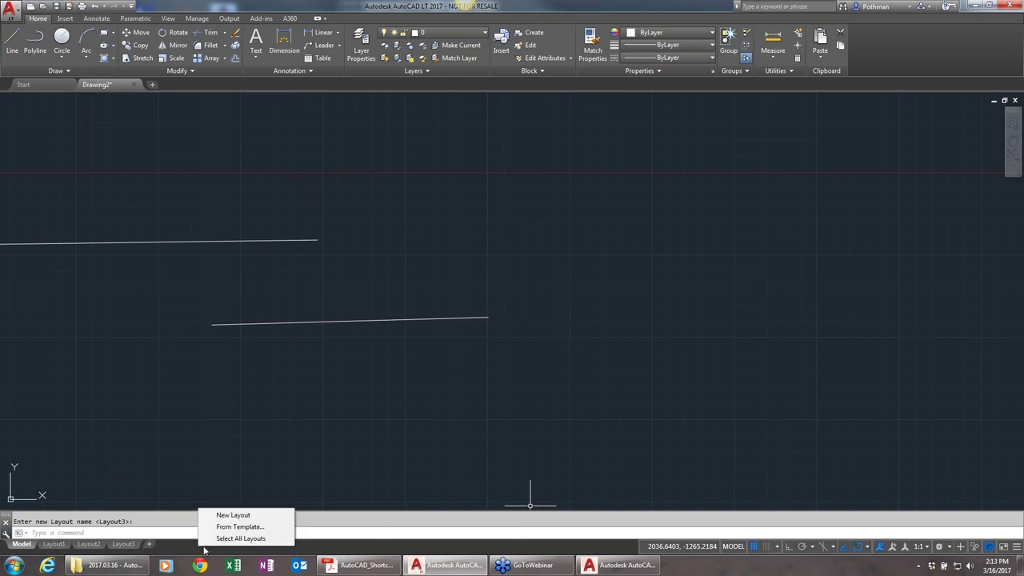
pyautogui.rightClick(118, 546)
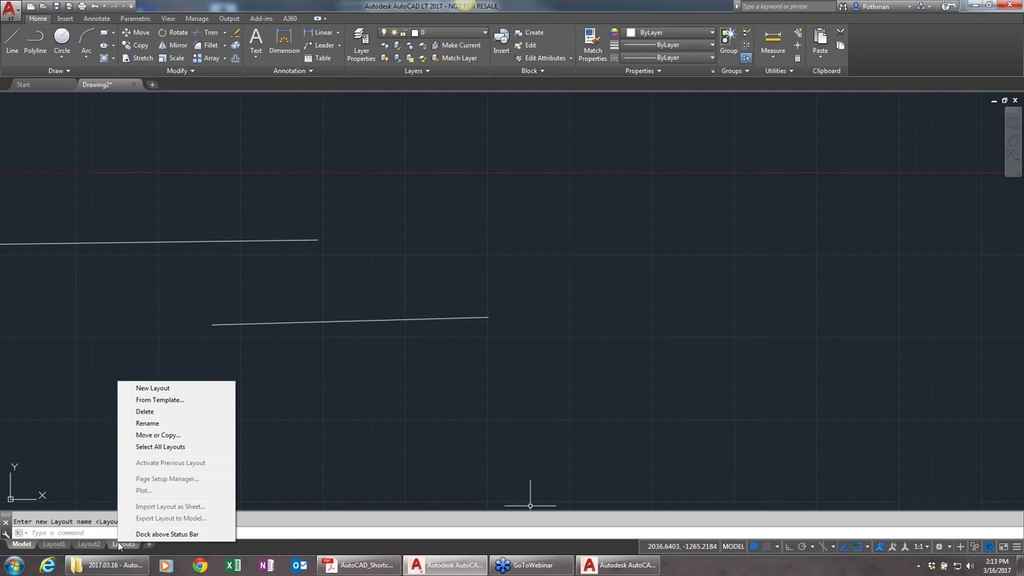
pyautogui.click(182, 536)
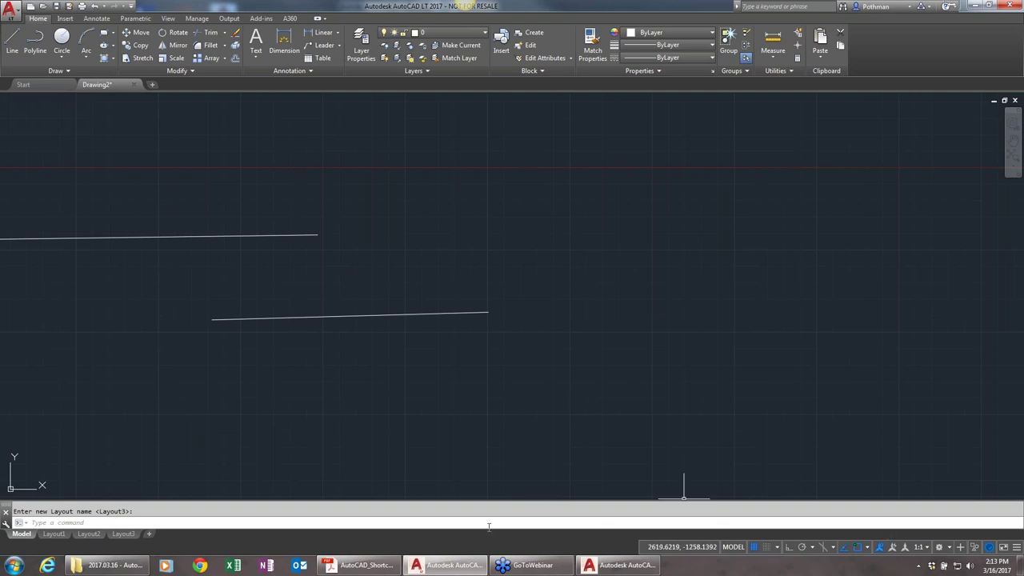
pyautogui.rightClick(85, 539)
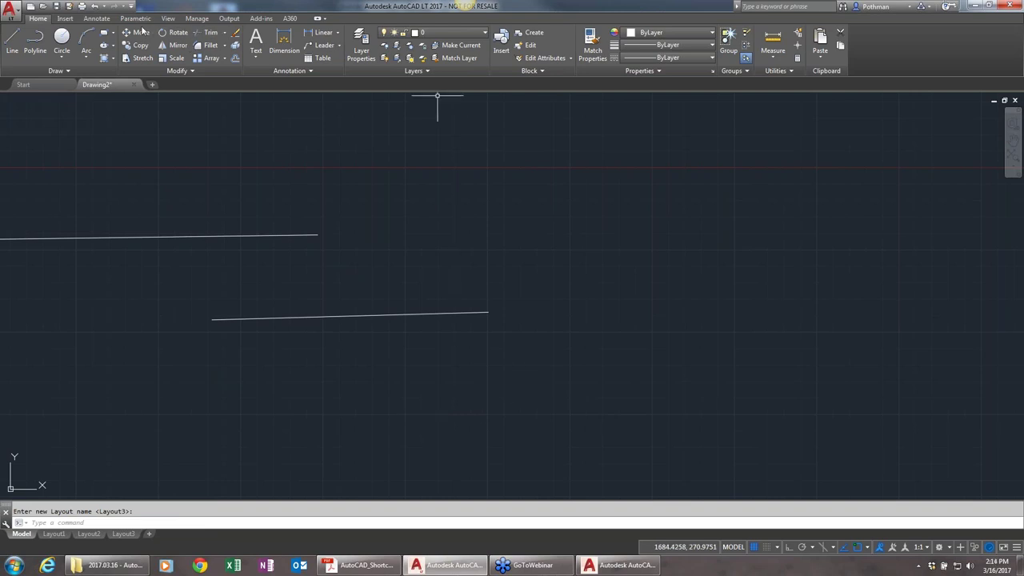
# Step: Open the Tool Palettes window from the View tab to show Annotation samples like North Arrow - Imperial
pyautogui.click(168, 18)
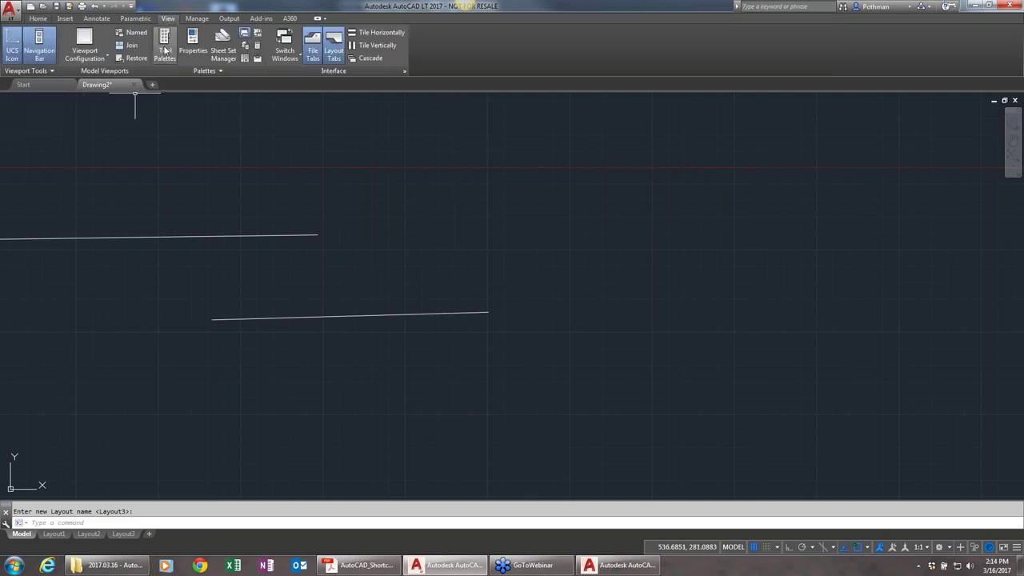
pyautogui.click(164, 49)
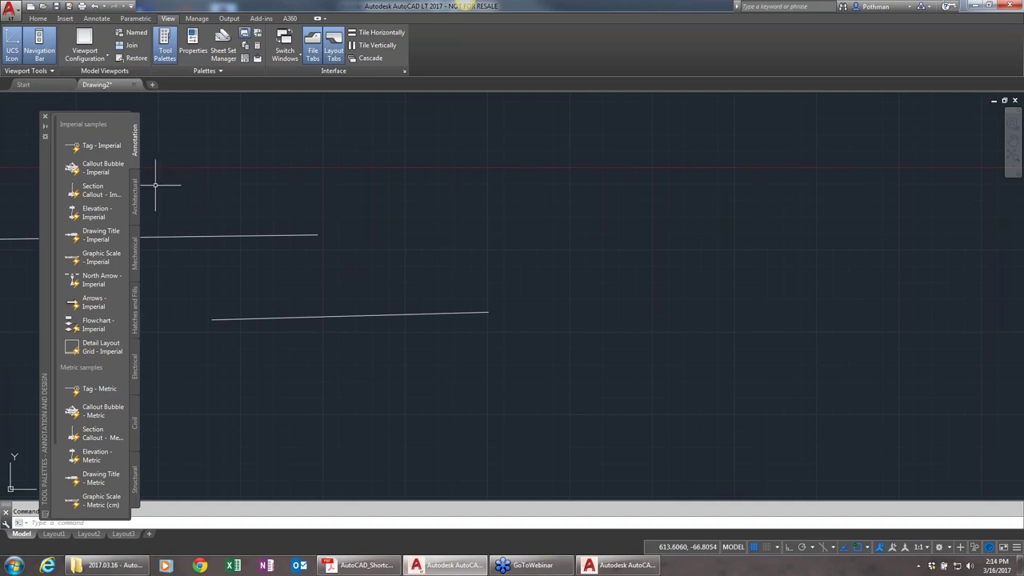
pyautogui.scroll(2, 155, 185)
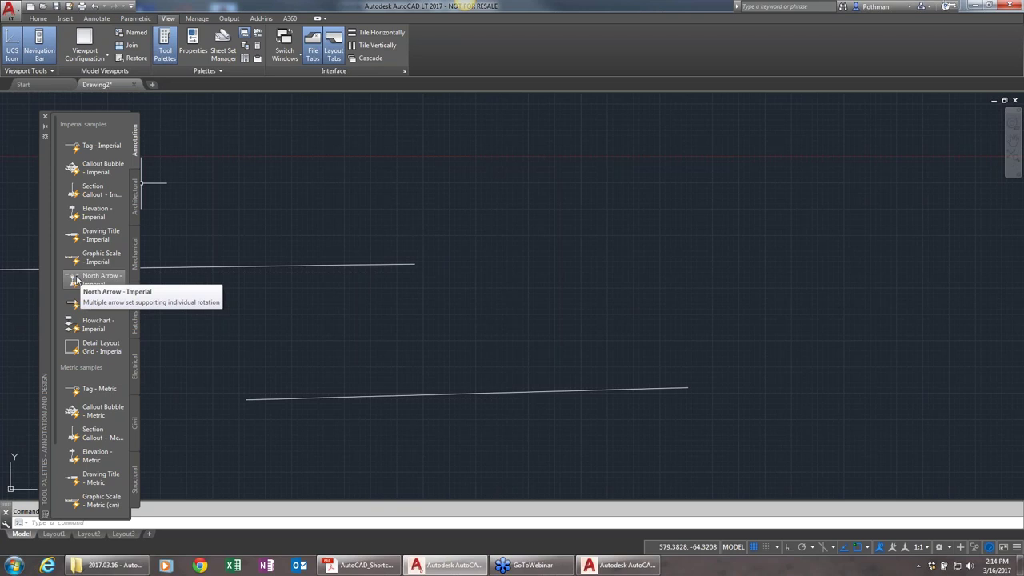
# Step: Place the Door - Imperial sample from the Architectural palette into the drawing
pyautogui.click(134, 204)
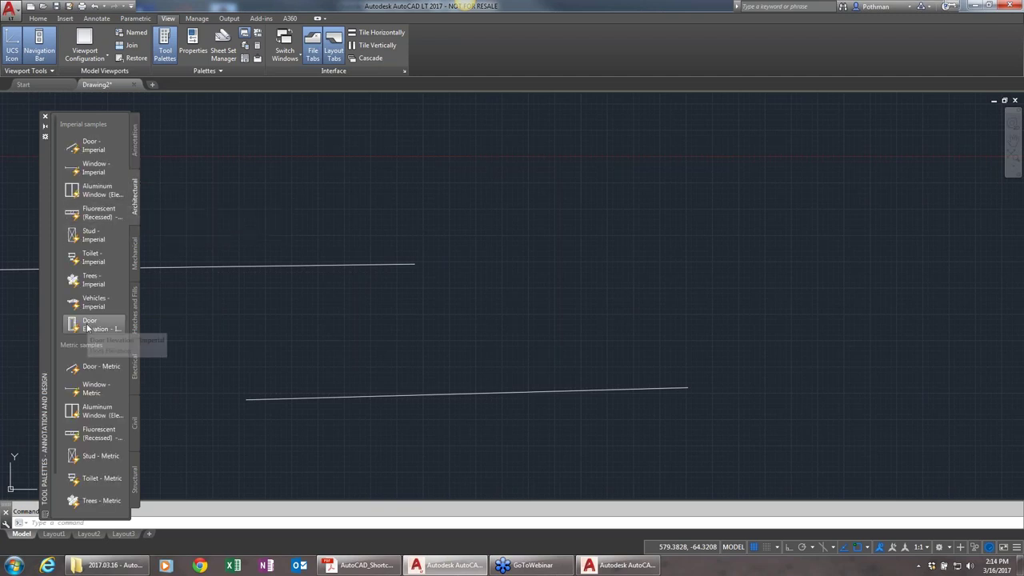
pyautogui.click(91, 145)
pyautogui.scroll(5, 288, 196)
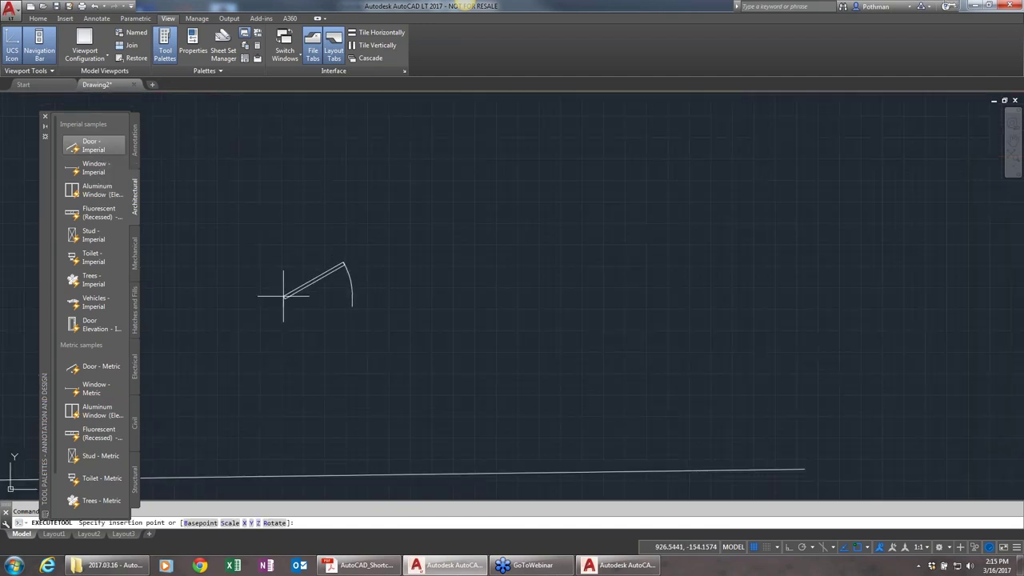
pyautogui.click(288, 315)
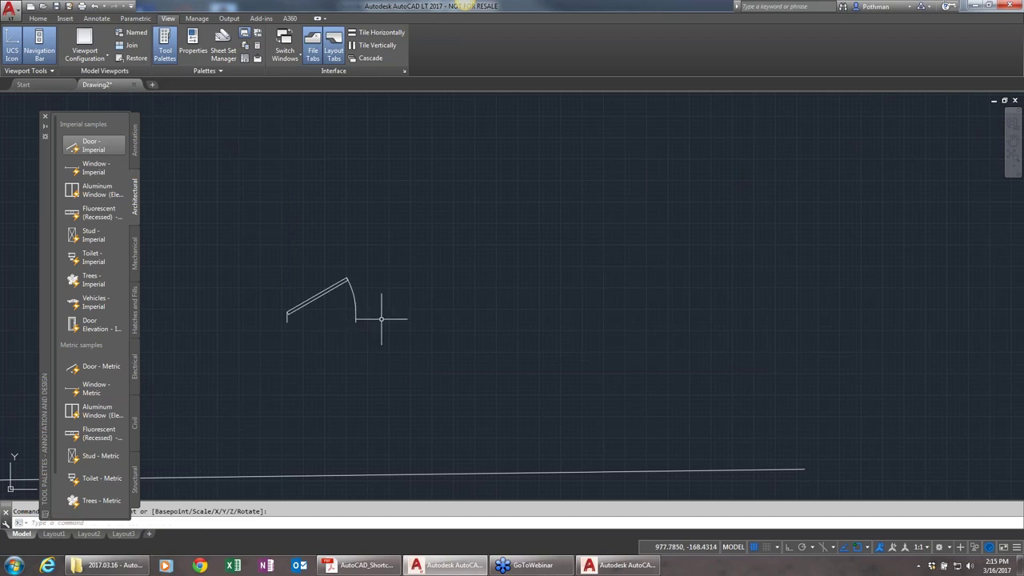
# Step: Resize the placed door with its grips, stretching its swing into a wider opening
pyautogui.click(356, 313)
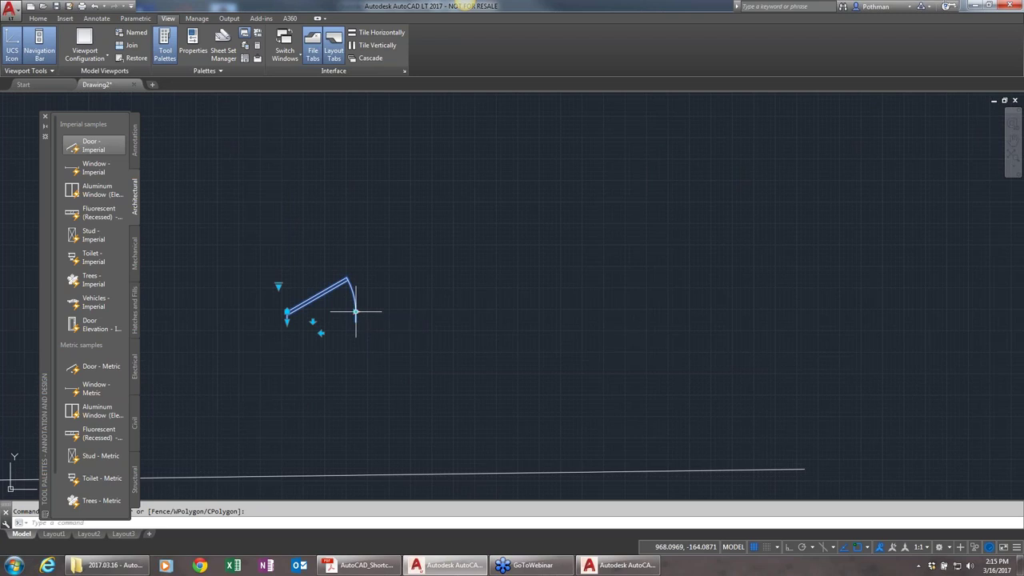
pyautogui.click(355, 312)
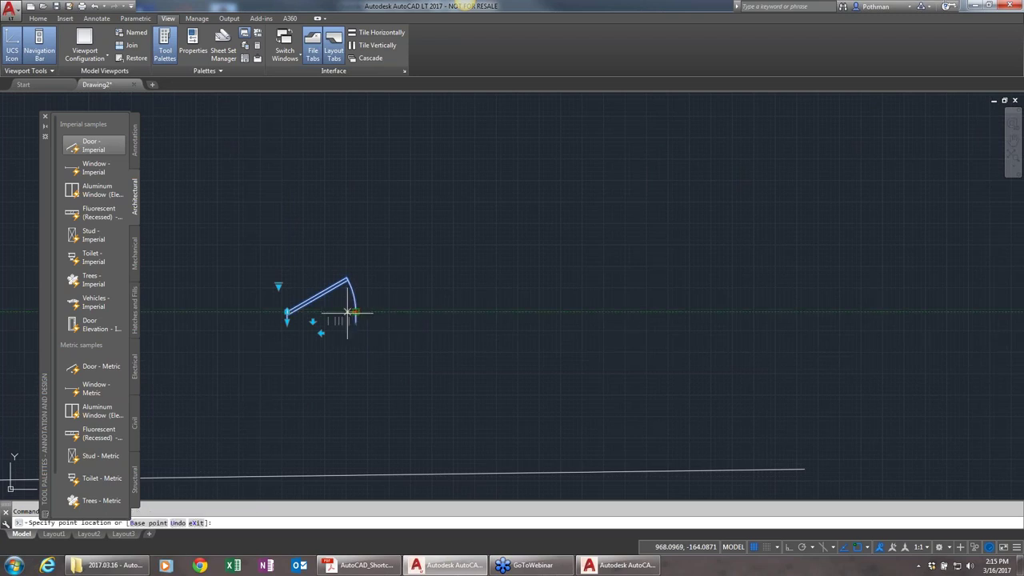
pyautogui.scroll(2, 354, 313)
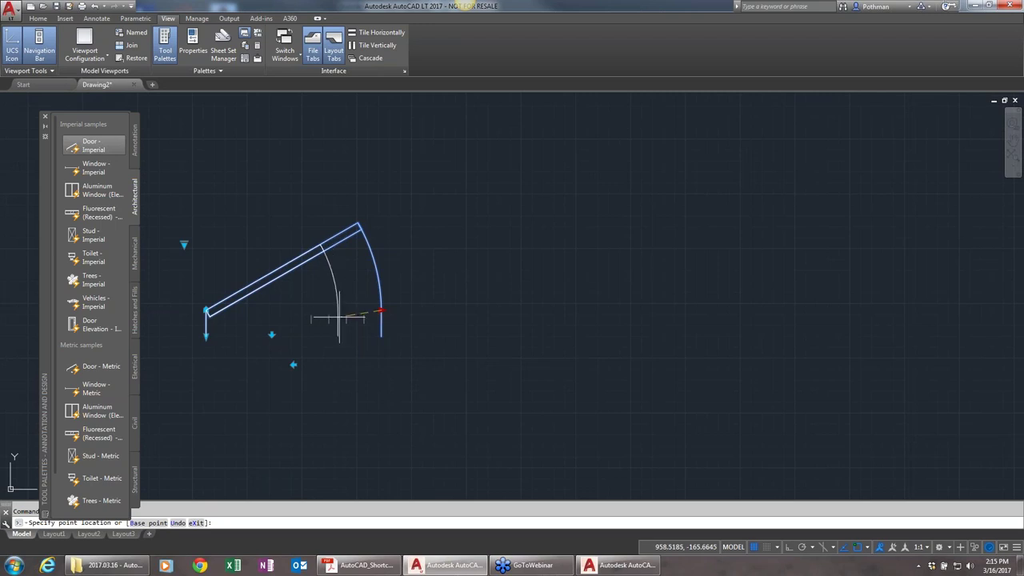
pyautogui.click(339, 318)
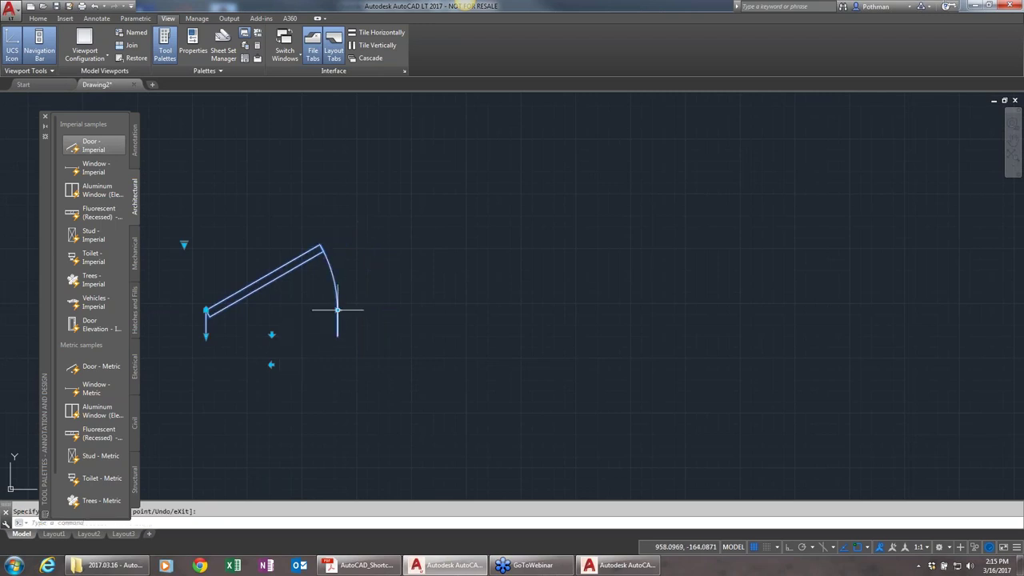
pyautogui.click(338, 309)
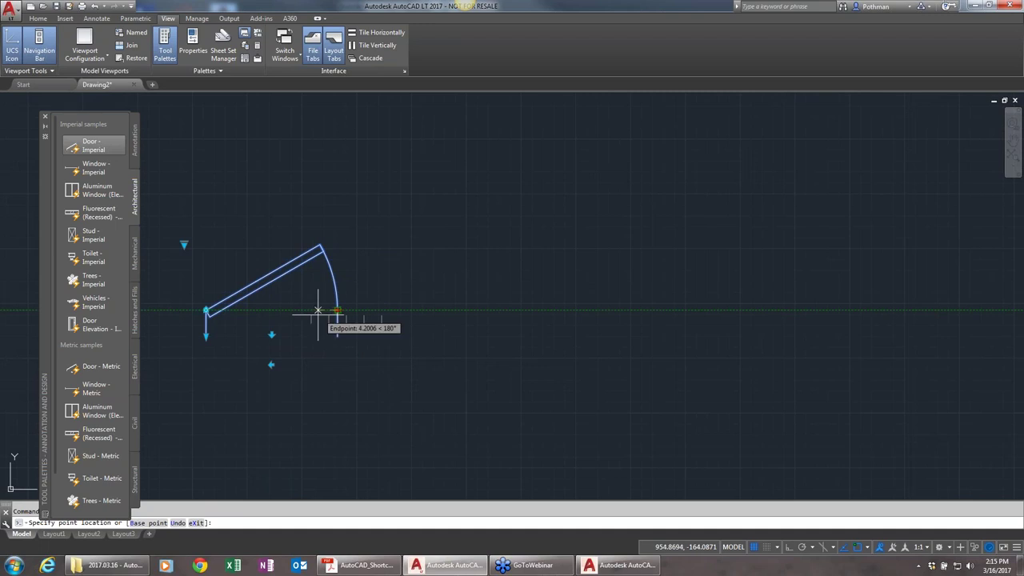
pyautogui.click(384, 310)
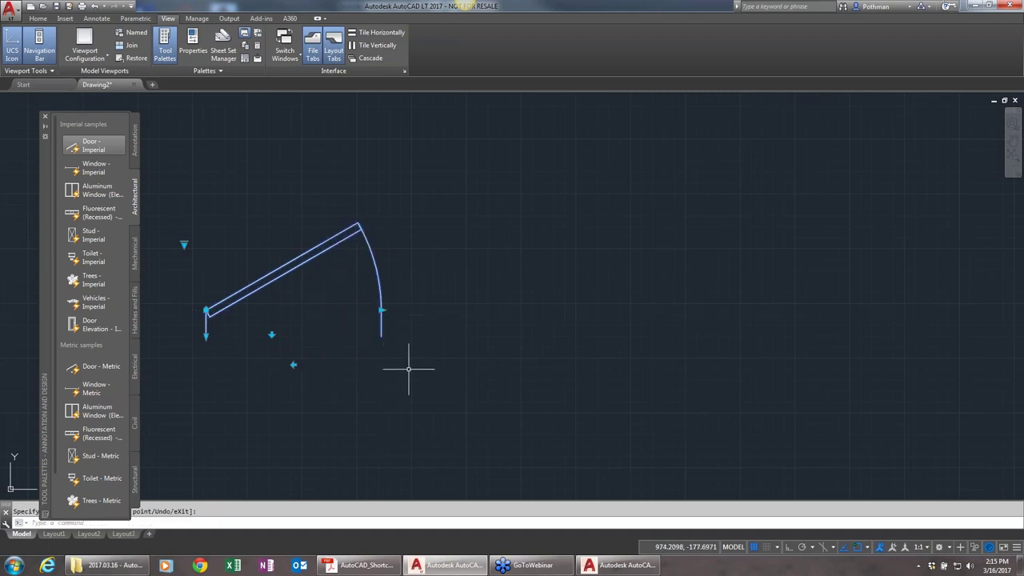
pyautogui.press('Escape')
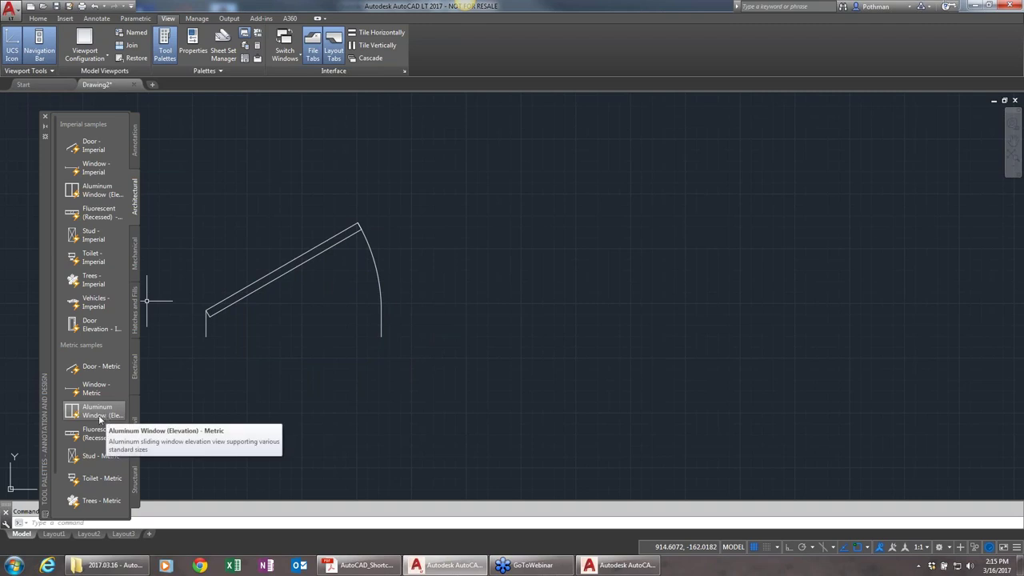
# Step: Create a new tool palette named MyStuff
pyautogui.rightClick(135, 365)
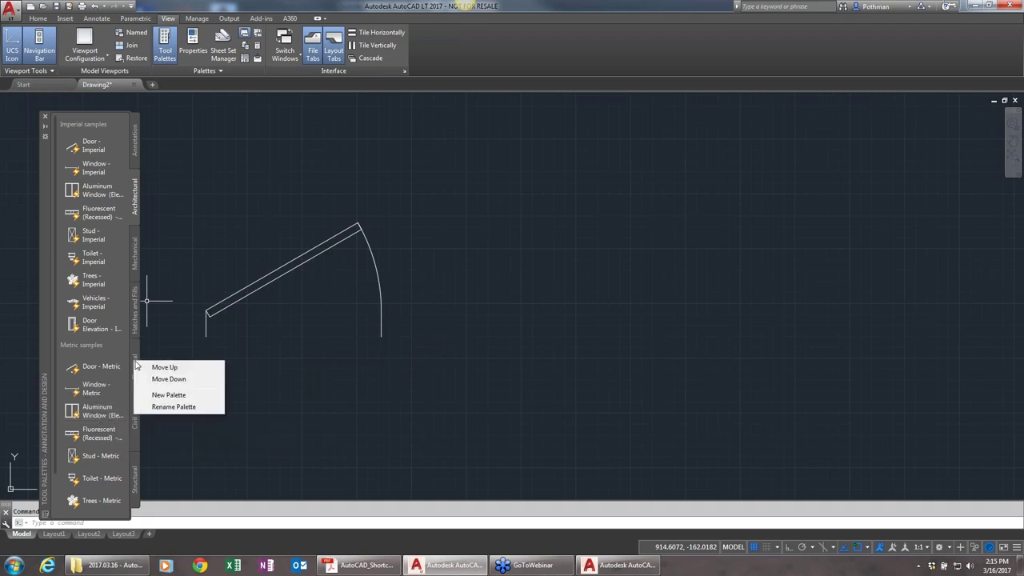
pyautogui.click(192, 398)
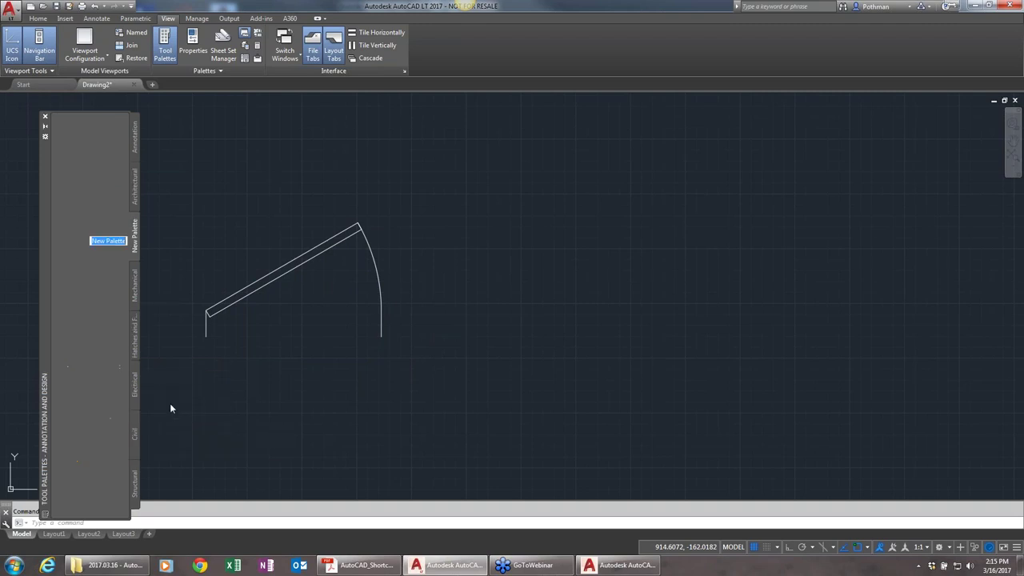
pyautogui.write('MyStuff')
pyautogui.press('Return')
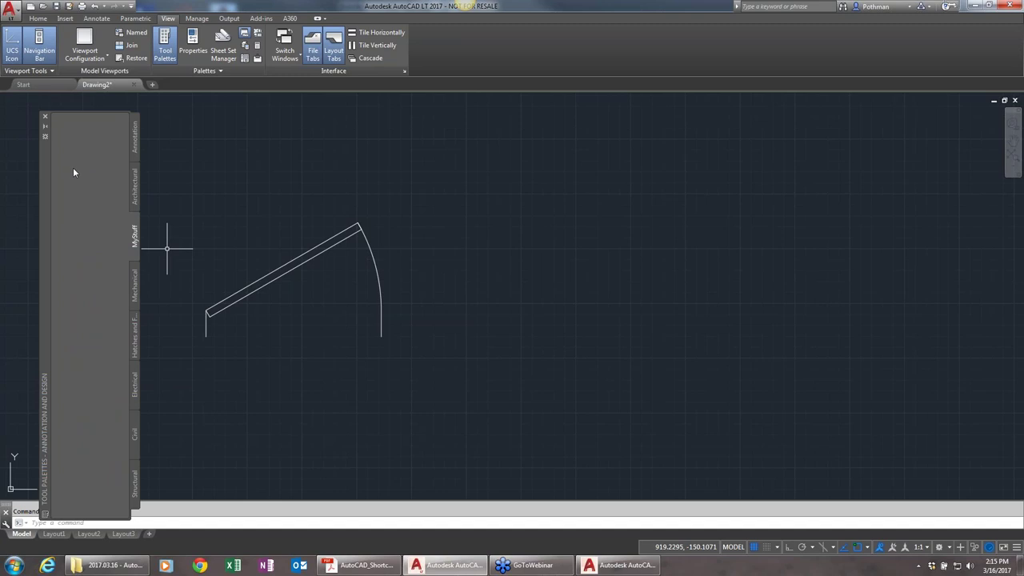
# Step: Shift the door block up and to the left
pyautogui.click(342, 263)
pyautogui.click(316, 222)
pyautogui.moveTo(341, 228)
pyautogui.mouseDown()
pyautogui.moveTo(281, 235)
pyautogui.moveTo(293, 217)
pyautogui.mouseUp()
# Step: Save the drawing as Drawing2.dwg and add the door as a tool on MyStuff
pyautogui.click(57, 6)
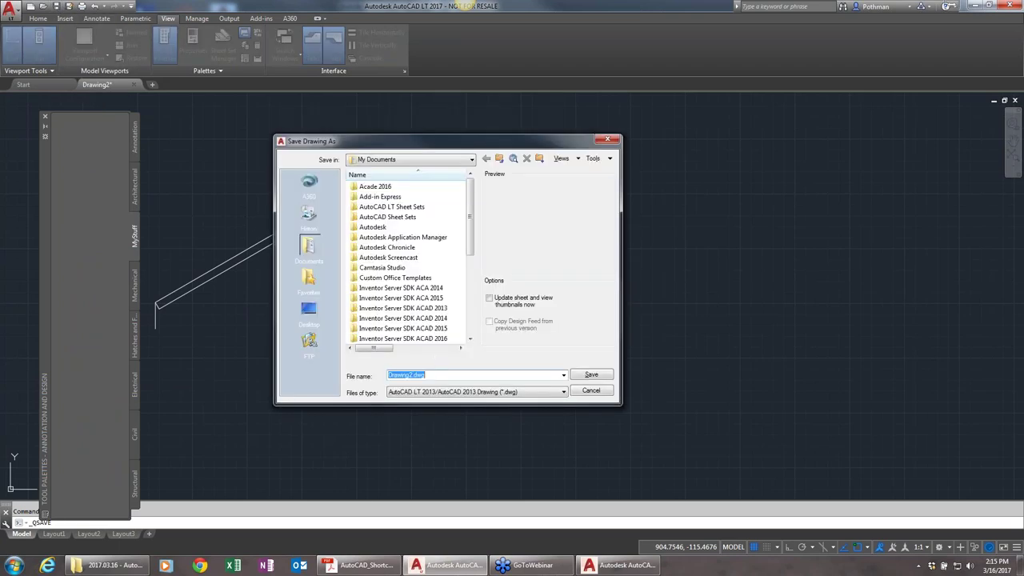
pyautogui.click(591, 374)
pyautogui.click(270, 241)
pyautogui.moveTo(270, 236); pyautogui.dragTo(74, 204)
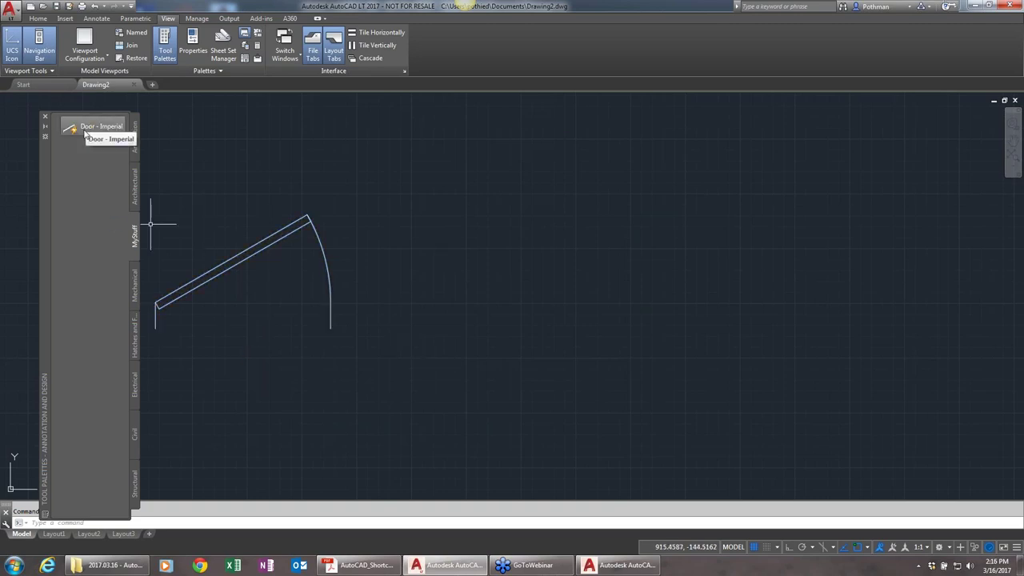
# Step: Draw a horizontal line with L and move it to the left
pyautogui.write('l')
pyautogui.press('Return')
pyautogui.click(471, 242)
pyautogui.click(612, 241)
pyautogui.press('Return')
pyautogui.click(548, 242)
pyautogui.moveTo(555, 242); pyautogui.dragTo(72, 182)
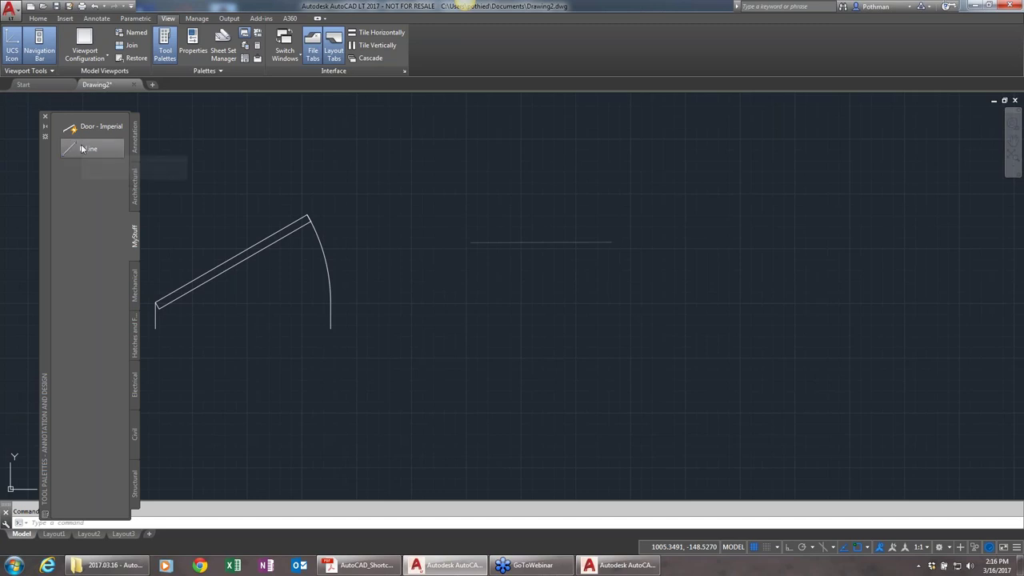
# Step: Switch the palette's drawing tool flyout through the arc and polyline options
pyautogui.moveTo(81, 151); pyautogui.dragTo(97, 156)
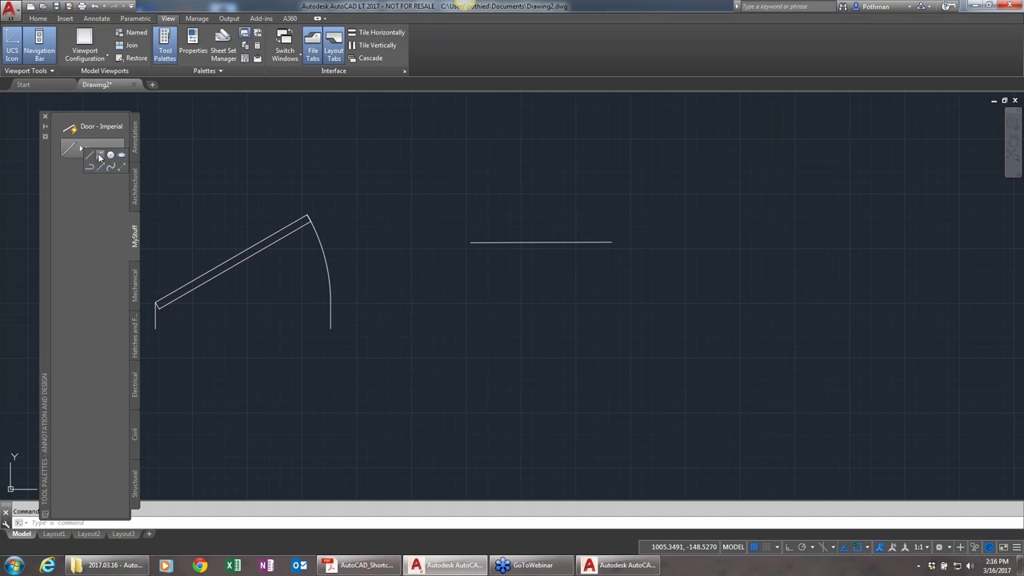
pyautogui.click(96, 157)
pyautogui.click(81, 149)
pyautogui.click(91, 165)
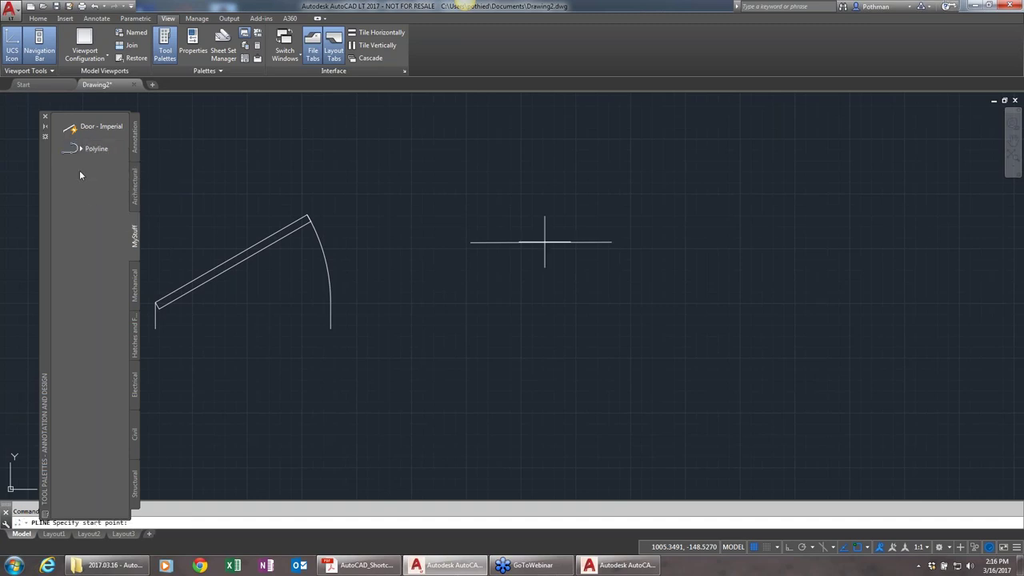
pyautogui.click(81, 150)
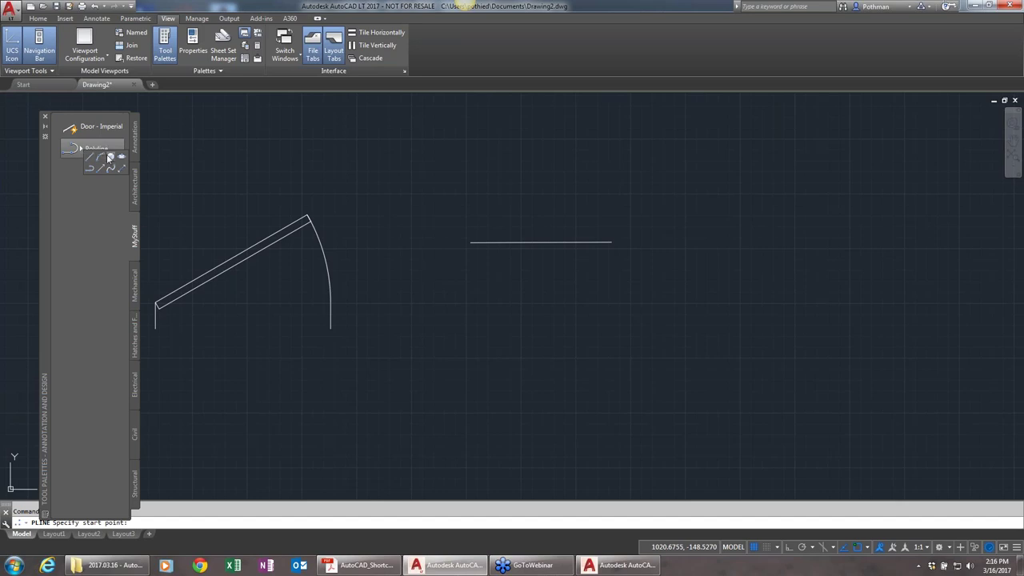
# Step: Draw a circle above the line's left end, then select and clear all objects
pyautogui.click(110, 157)
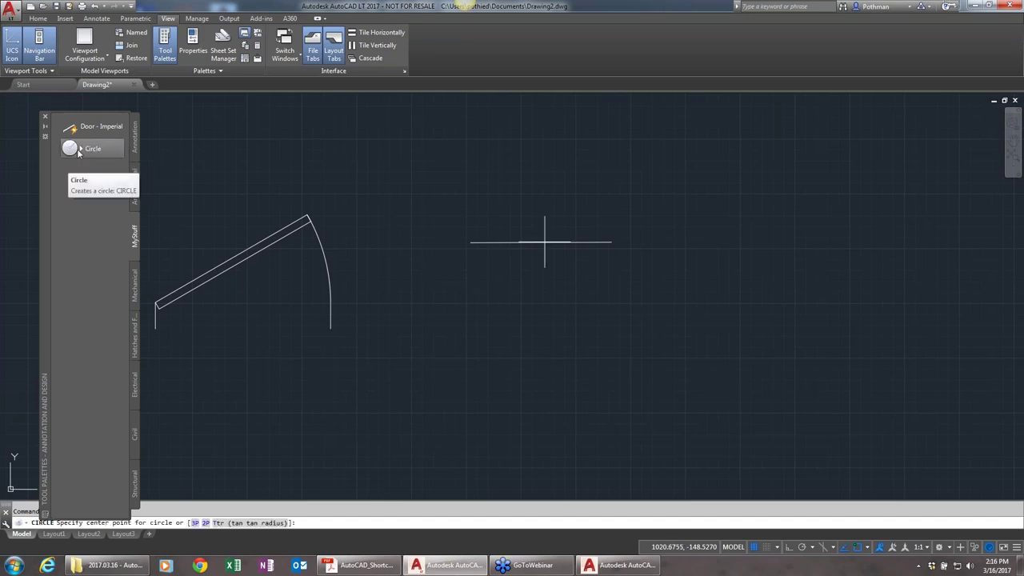
pyautogui.click(458, 198)
pyautogui.click(516, 197)
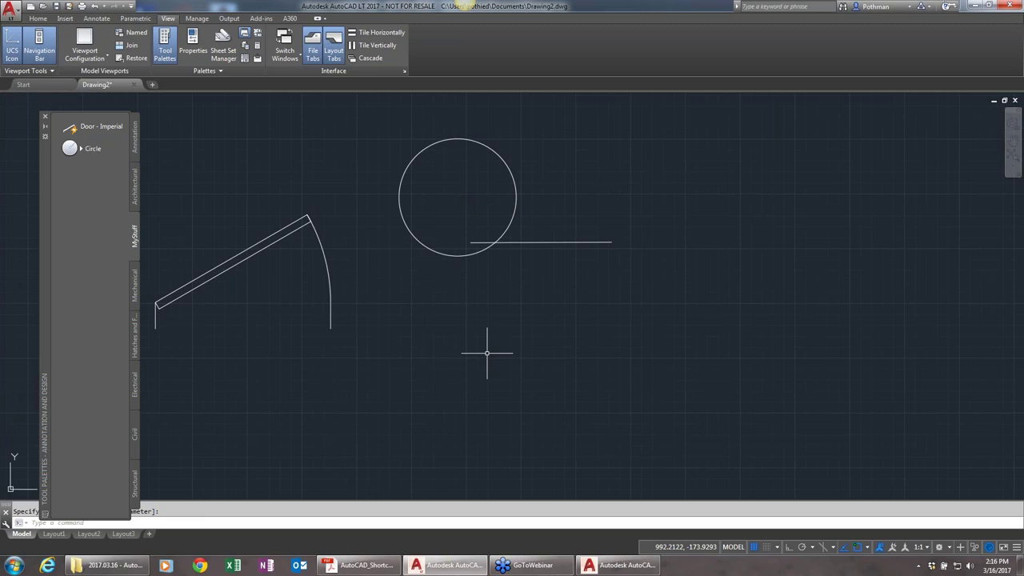
pyautogui.click(621, 359)
pyautogui.click(280, 184)
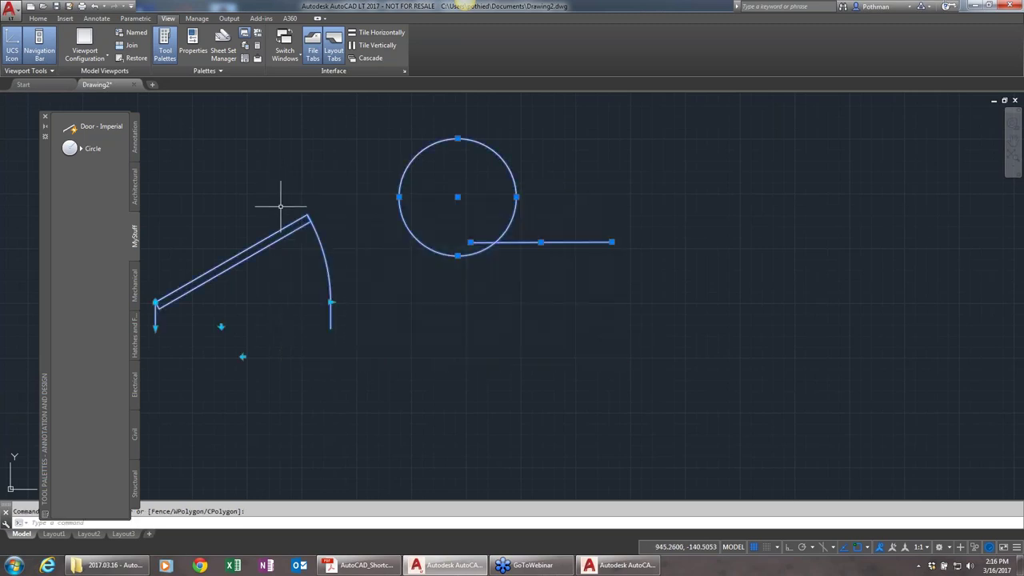
pyautogui.press('Escape')
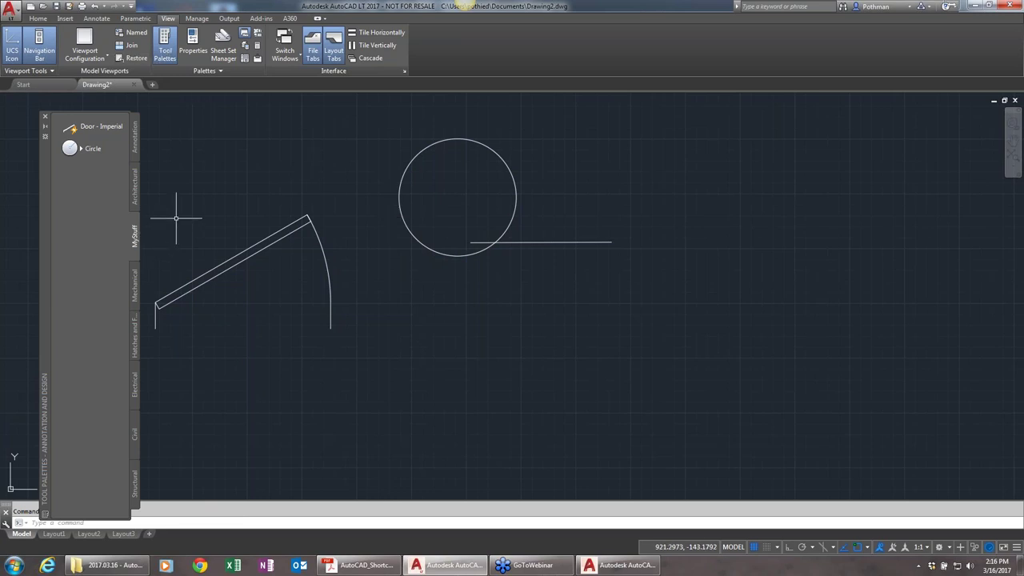
# Step: Open the Properties palette and close Tool Palettes
pyautogui.moveTo(43, 226)
pyautogui.mouseDown()
pyautogui.moveTo(18, 226)
pyautogui.moveTo(57, 232)
pyautogui.mouseUp()
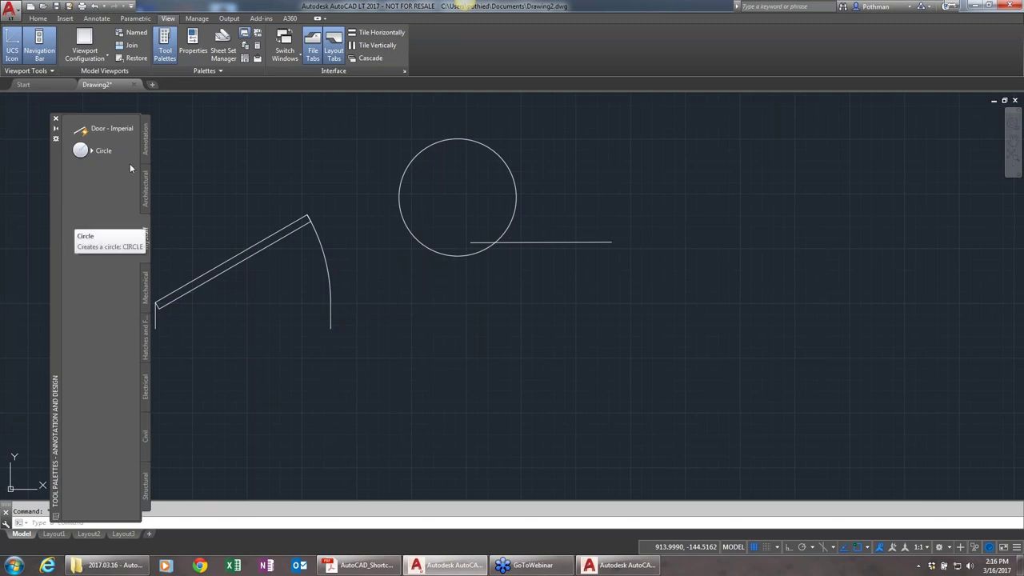
pyautogui.click(193, 48)
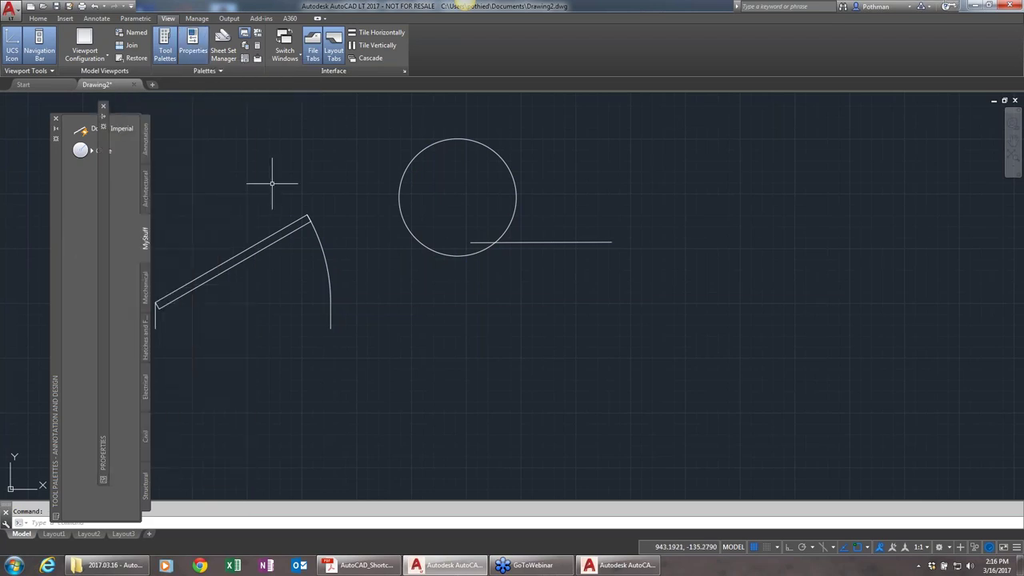
pyautogui.click(55, 118)
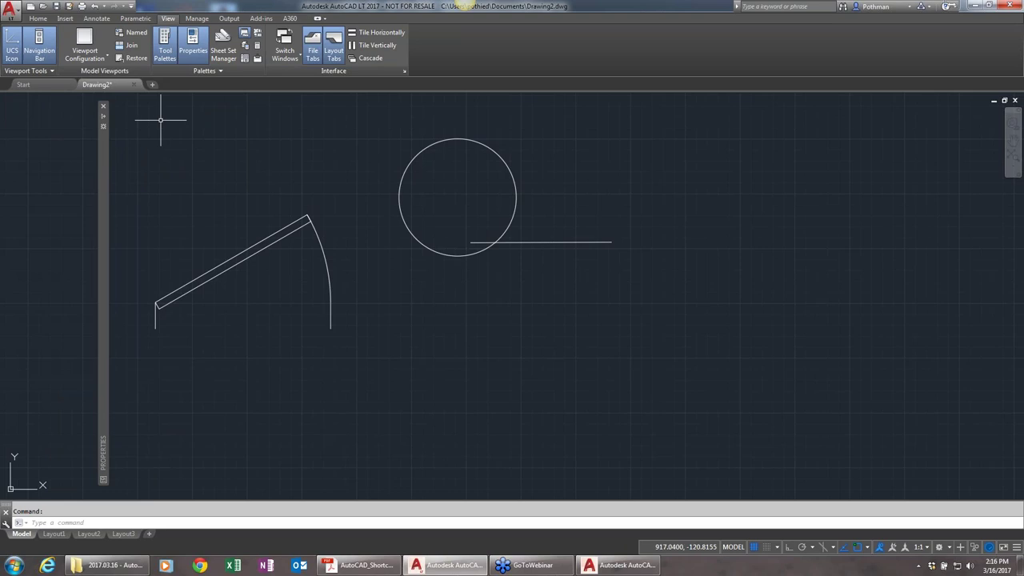
# Step: Inspect the circle's and then the horizontal line's values in Properties, then reopen Tool Palettes
pyautogui.moveTo(100, 156)
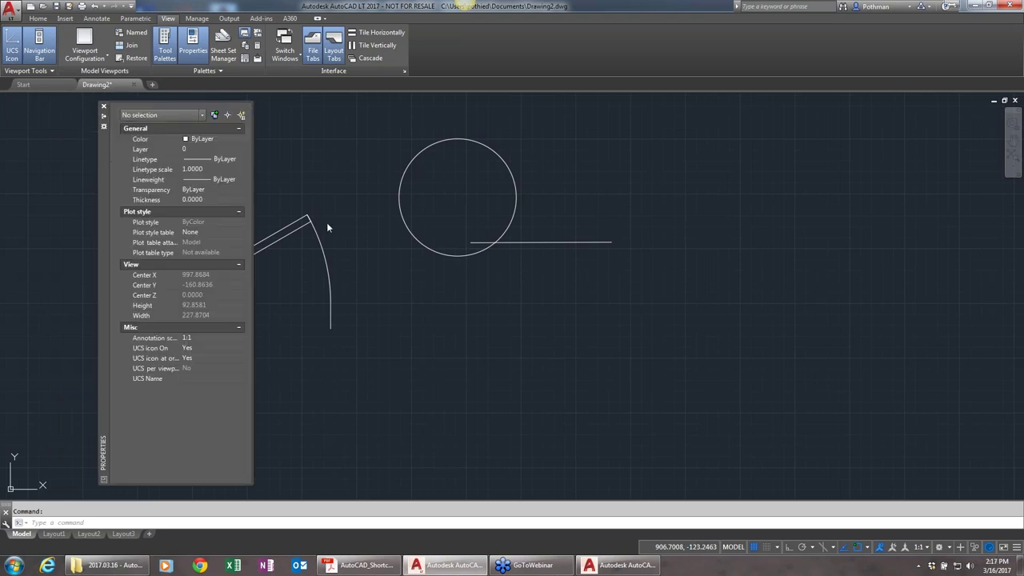
pyautogui.click(407, 225)
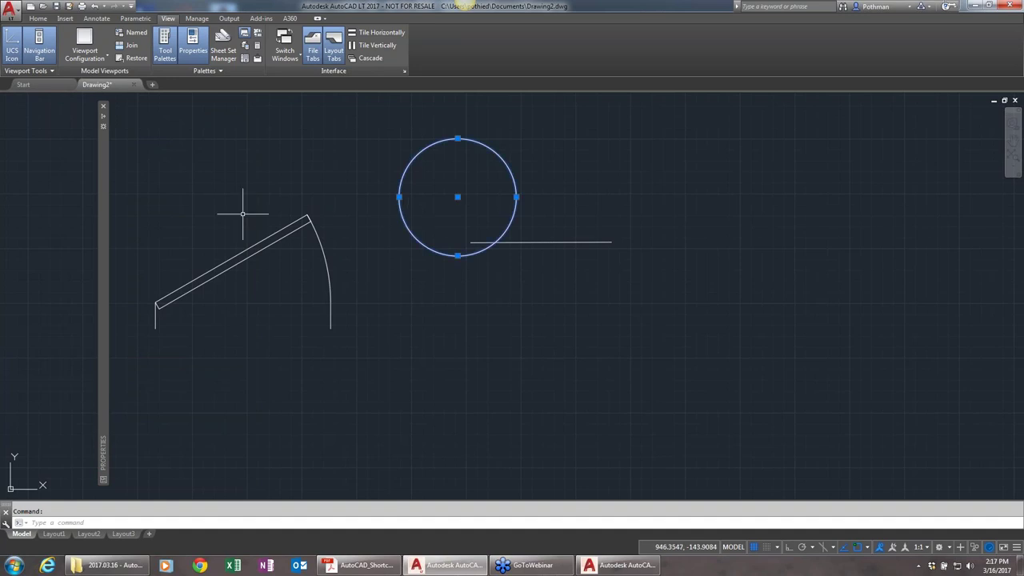
pyautogui.moveTo(104, 206)
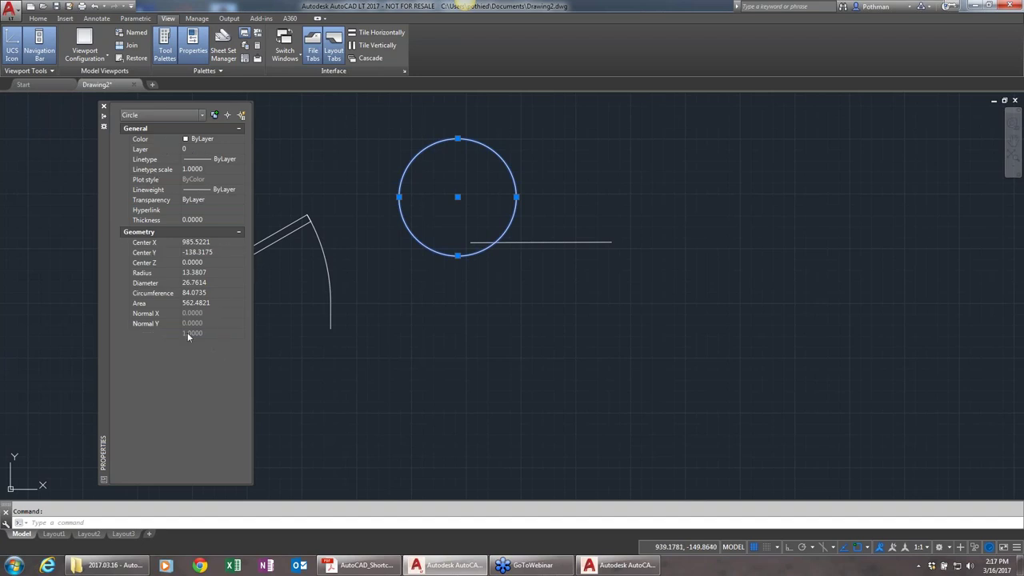
pyautogui.press('Escape')
pyautogui.click(570, 234)
pyautogui.moveTo(102, 270)
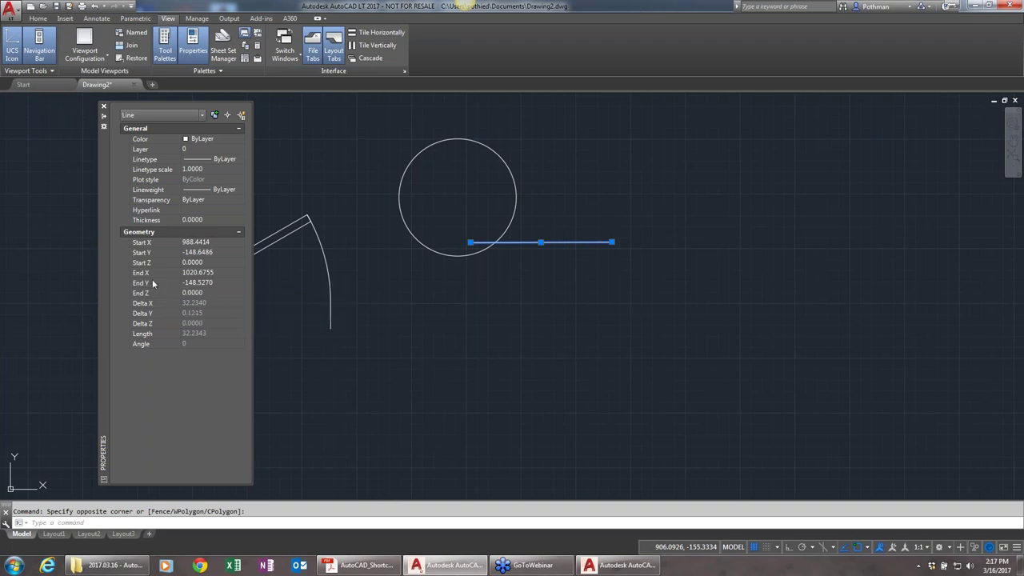
pyautogui.click(172, 54)
pyautogui.click(172, 54)
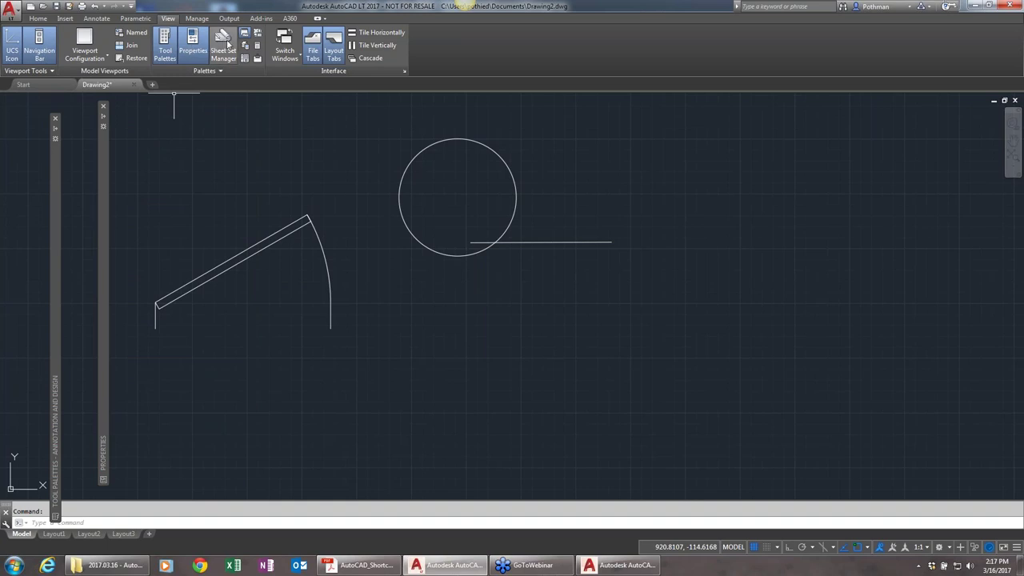
# Step: Open the Sheet Set Manager and load the AutoCAD 2017 Launch Demo sheet set from Recent
pyautogui.click(223, 44)
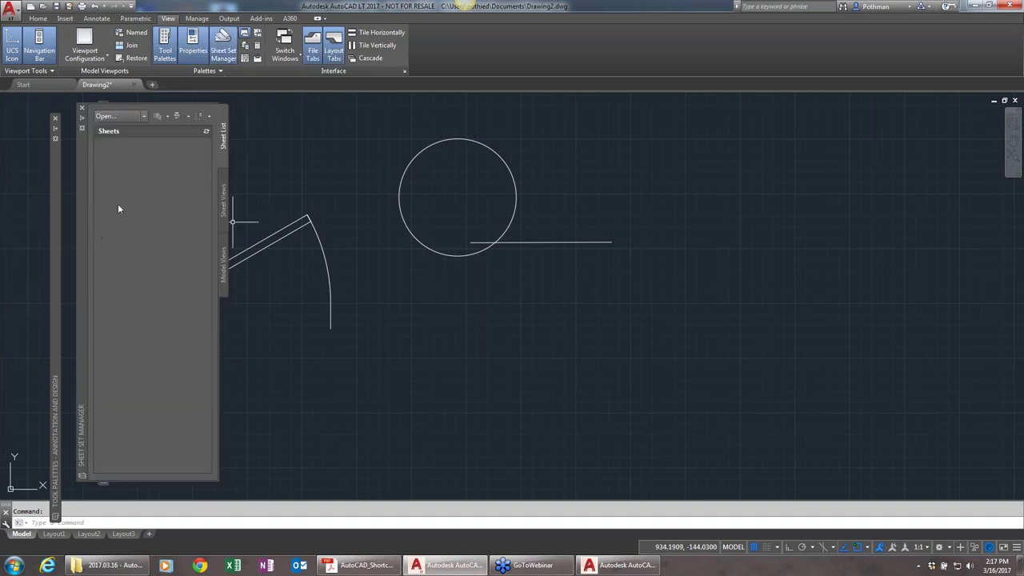
pyautogui.click(145, 117)
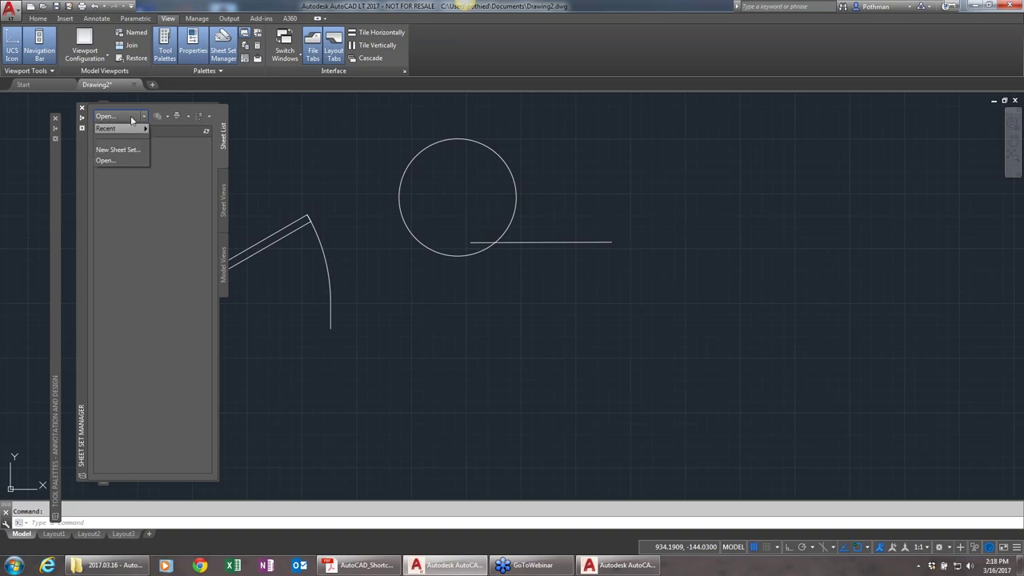
pyautogui.click(129, 117)
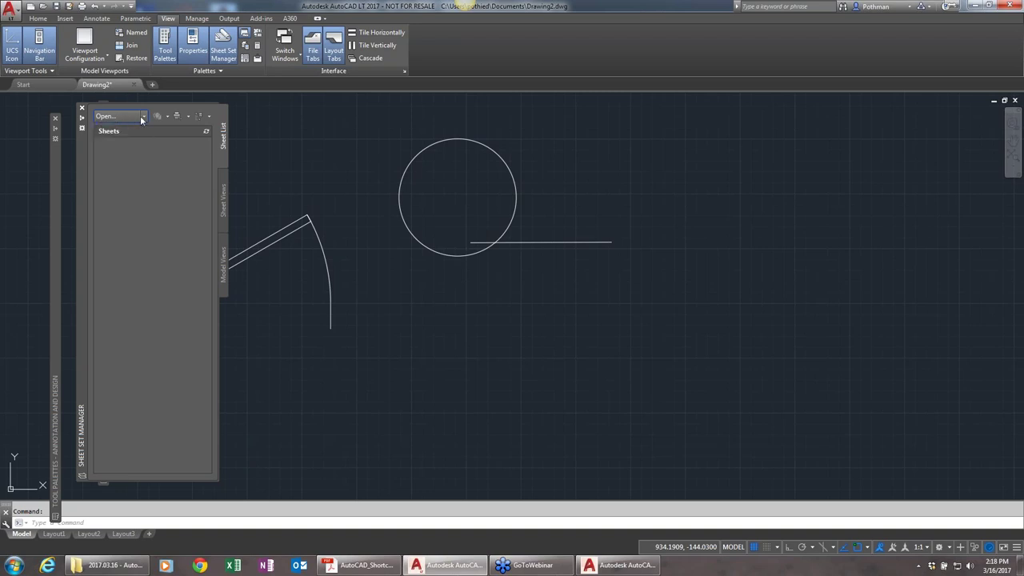
pyautogui.click(145, 118)
pyautogui.moveTo(140, 129)
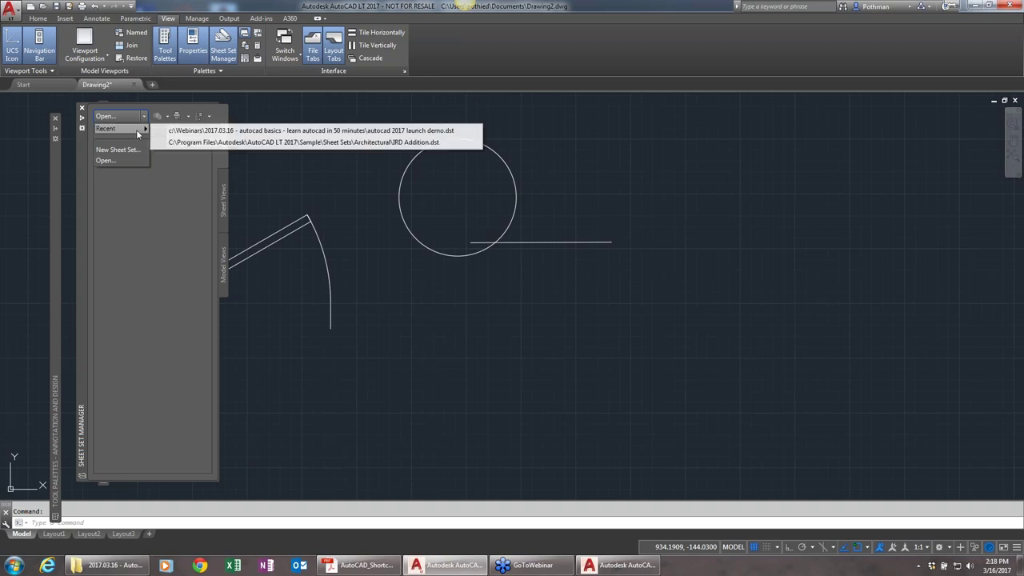
pyautogui.click(192, 131)
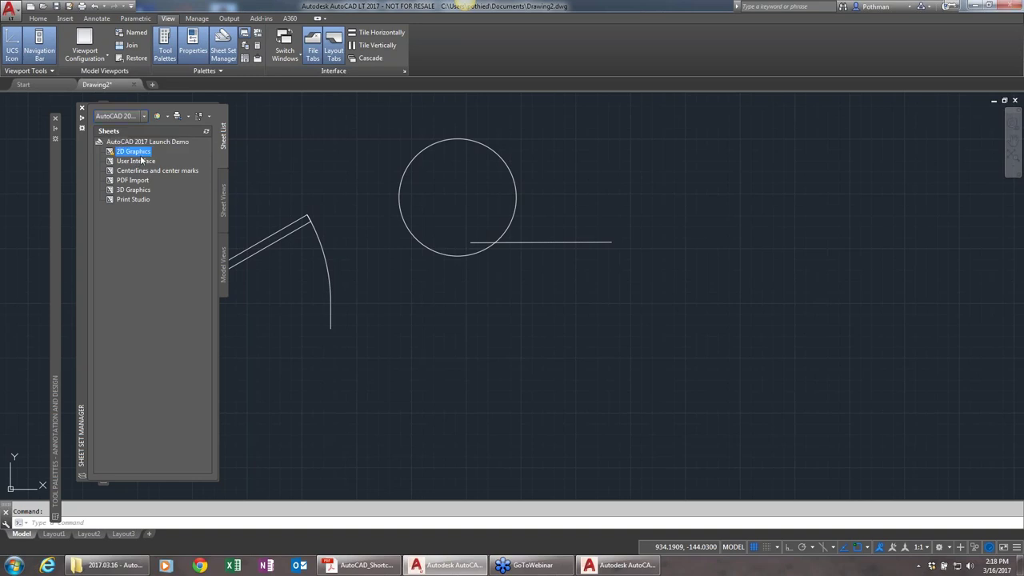
# Step: Open the 2D Graphics sheet, browse the Sheet Views and Model Views tabs, and return to Sheet List
pyautogui.doubleClick(133, 153)
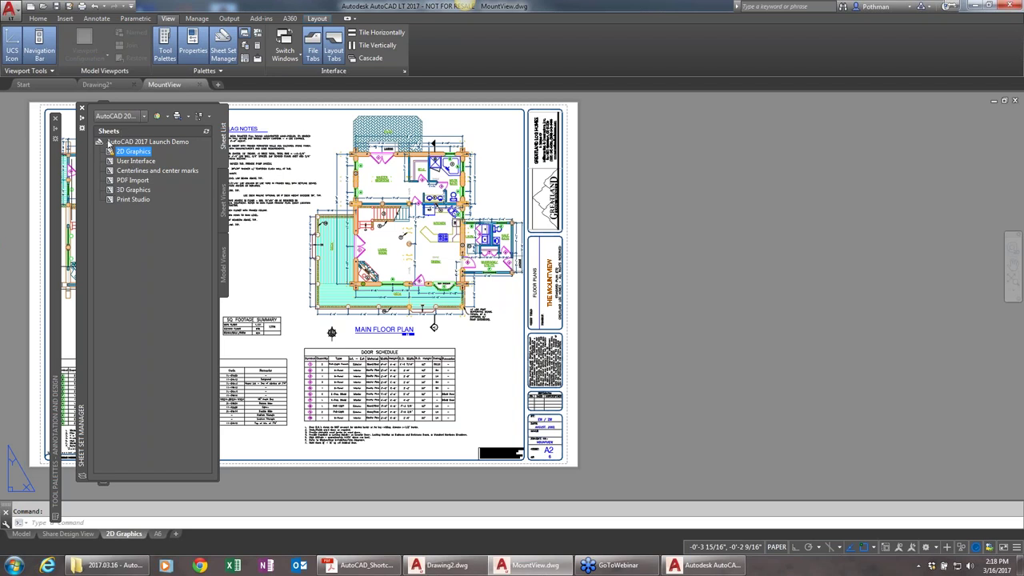
pyautogui.moveTo(147, 191)
pyautogui.moveTo(114, 165)
pyautogui.click(224, 204)
pyautogui.click(224, 270)
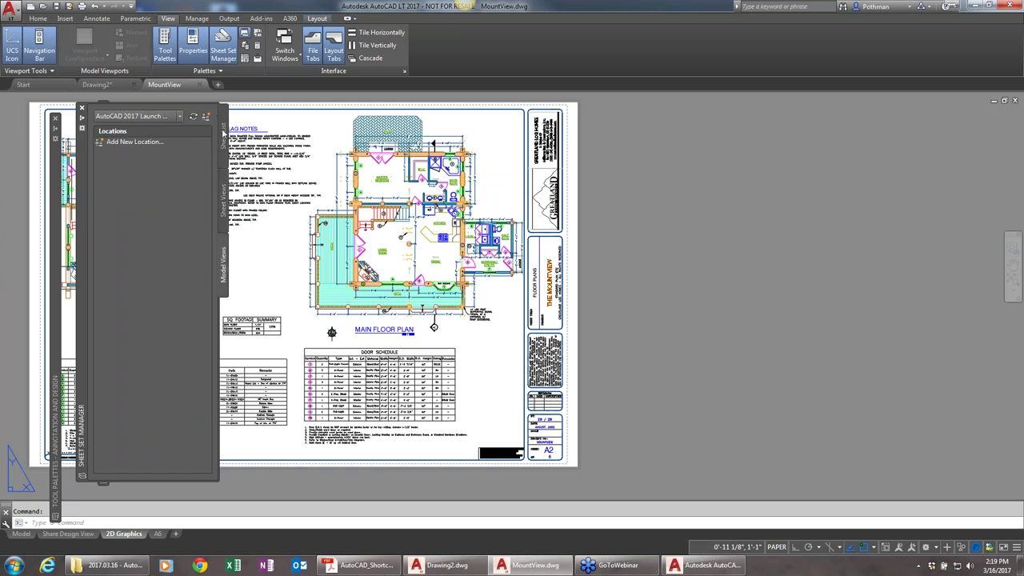
pyautogui.click(224, 132)
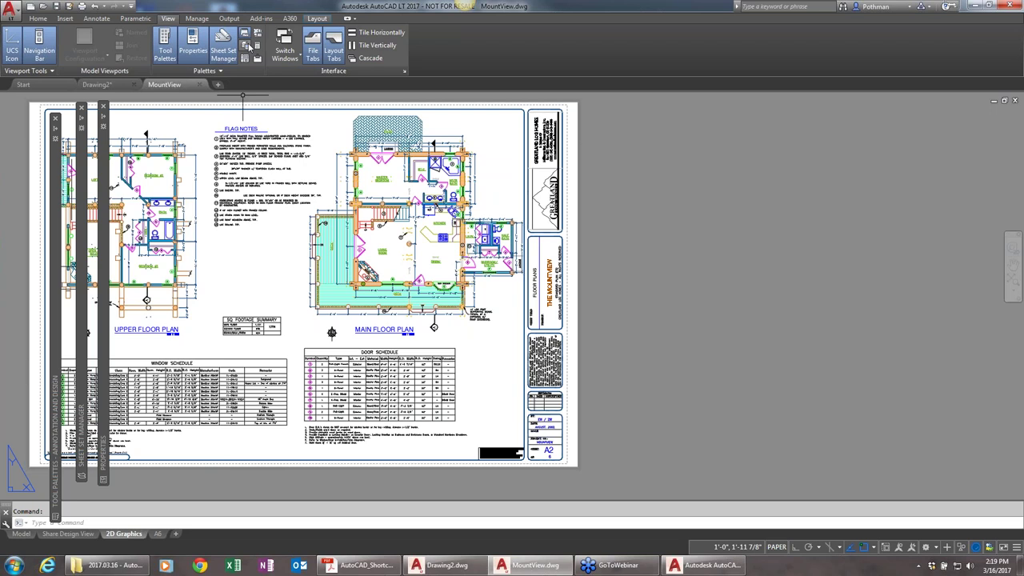
# Step: Open Layer Properties, widen the On, Freeze, Lock and Color columns, then auto-hide the manager
pyautogui.click(245, 46)
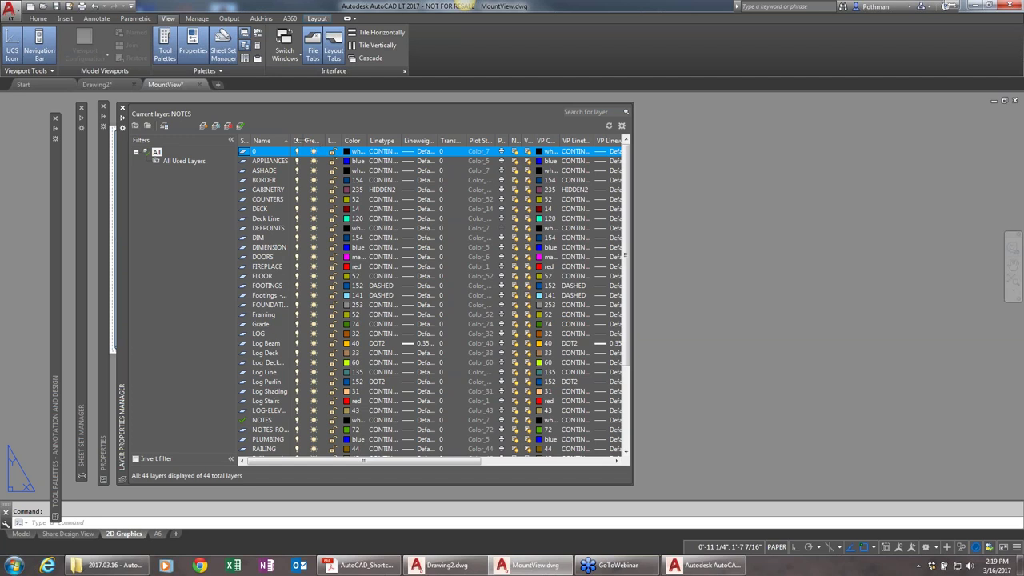
pyautogui.moveTo(306, 141); pyautogui.dragTo(337, 142)
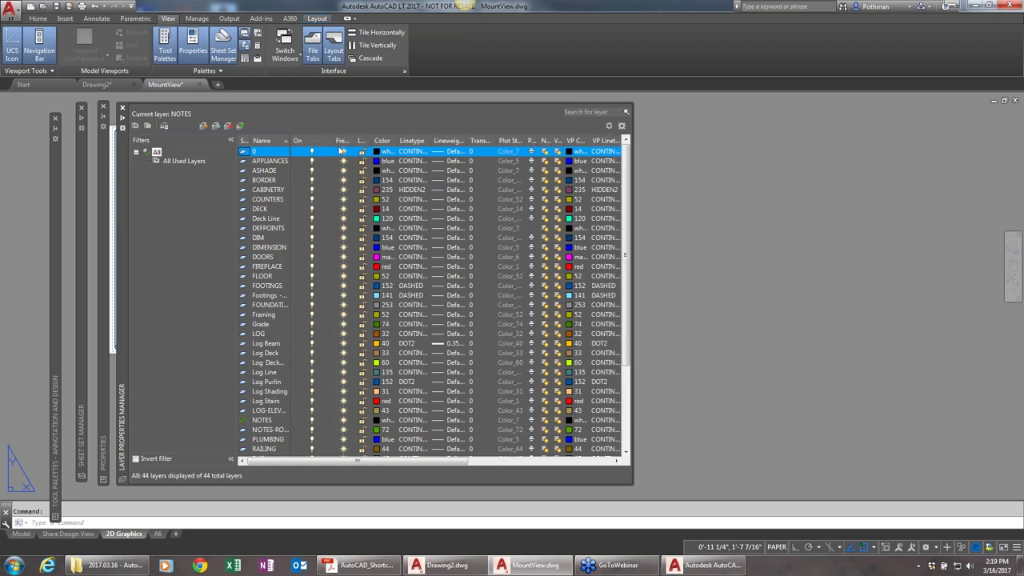
pyautogui.doubleClick(355, 142)
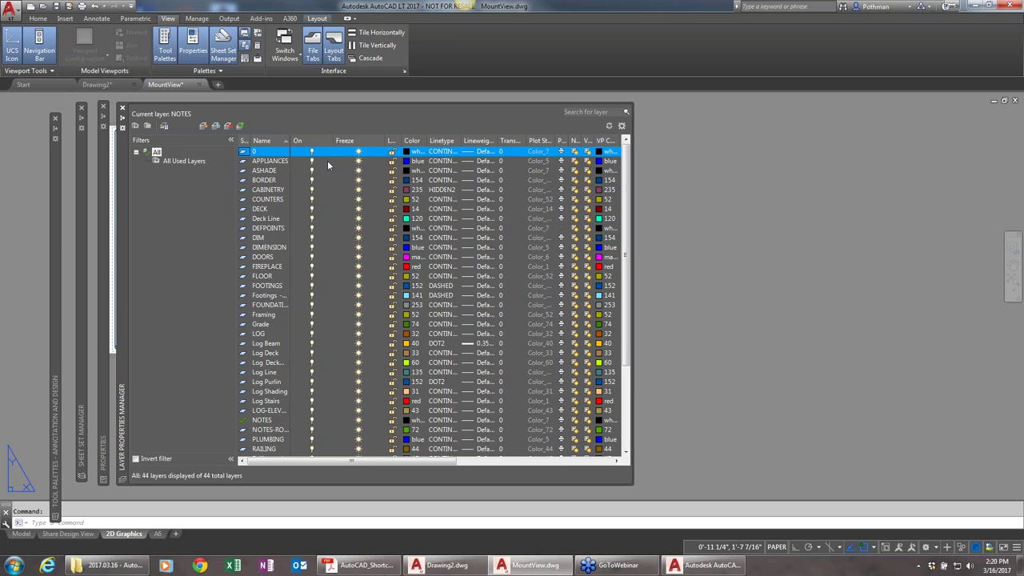
pyautogui.moveTo(406, 143); pyautogui.dragTo(415, 145)
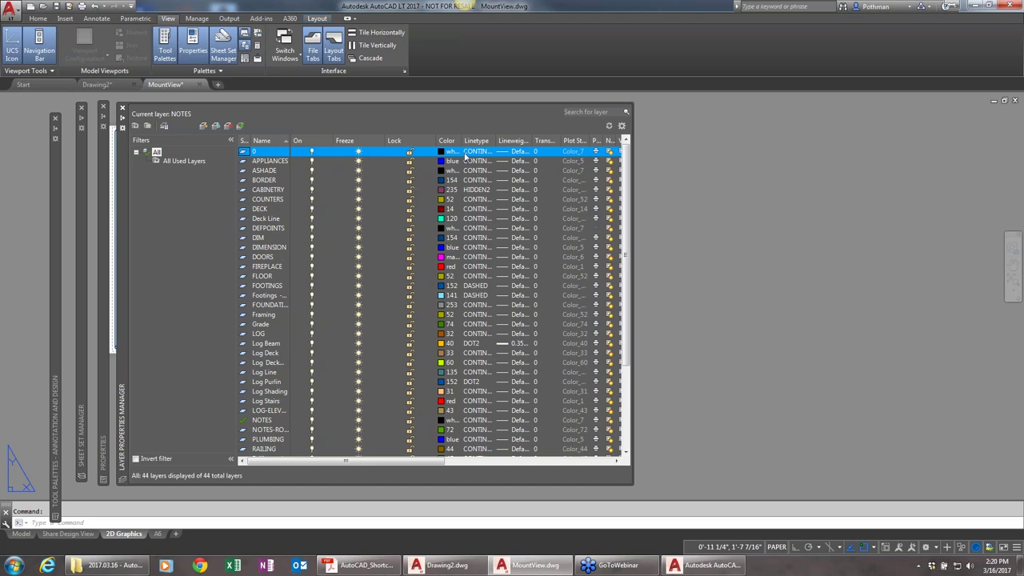
pyautogui.moveTo(462, 141); pyautogui.dragTo(479, 141)
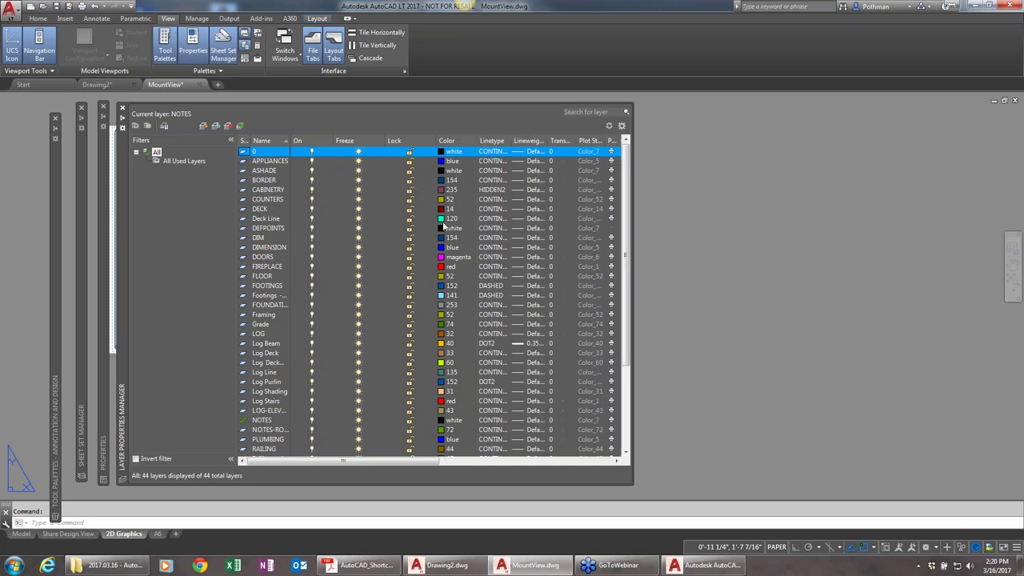
pyautogui.click(122, 119)
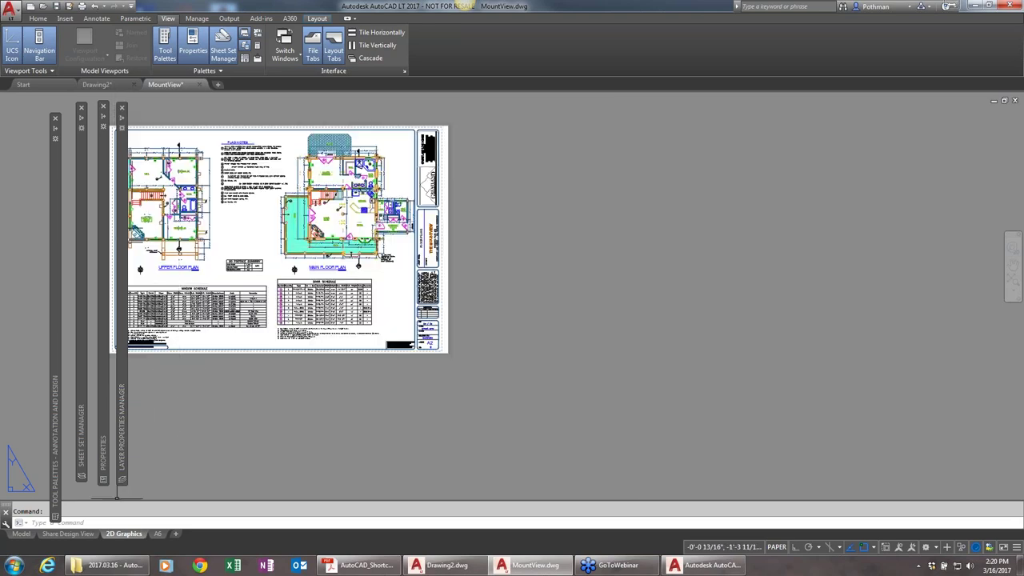
# Step: Switch to model space, zoom around the MountView elevation, and expand the auto-hidden layer manager
pyautogui.scroll(4, 116, 497)
pyautogui.click(20, 533)
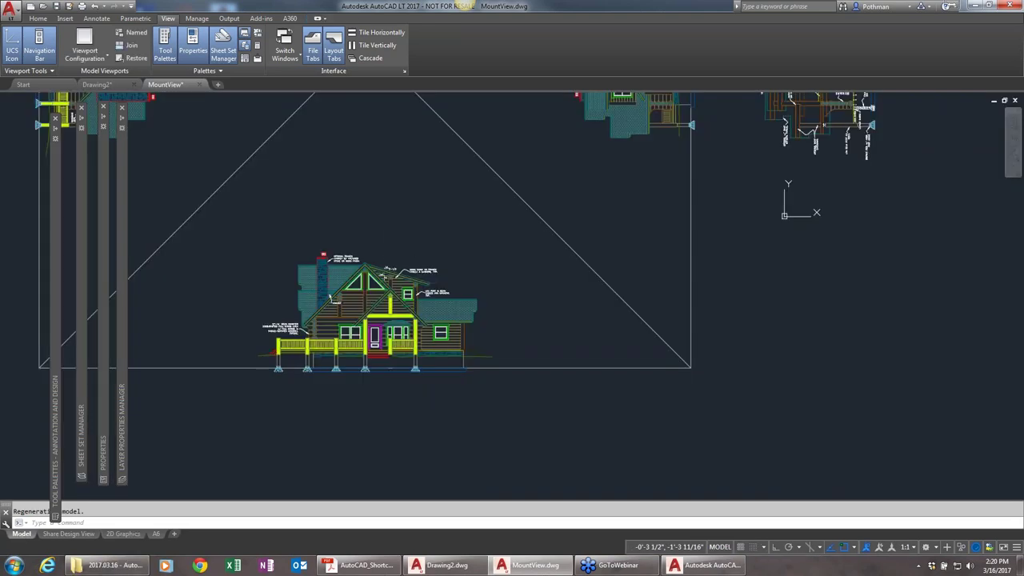
pyautogui.scroll(5, 368, 280)
pyautogui.scroll(-1, 376, 344)
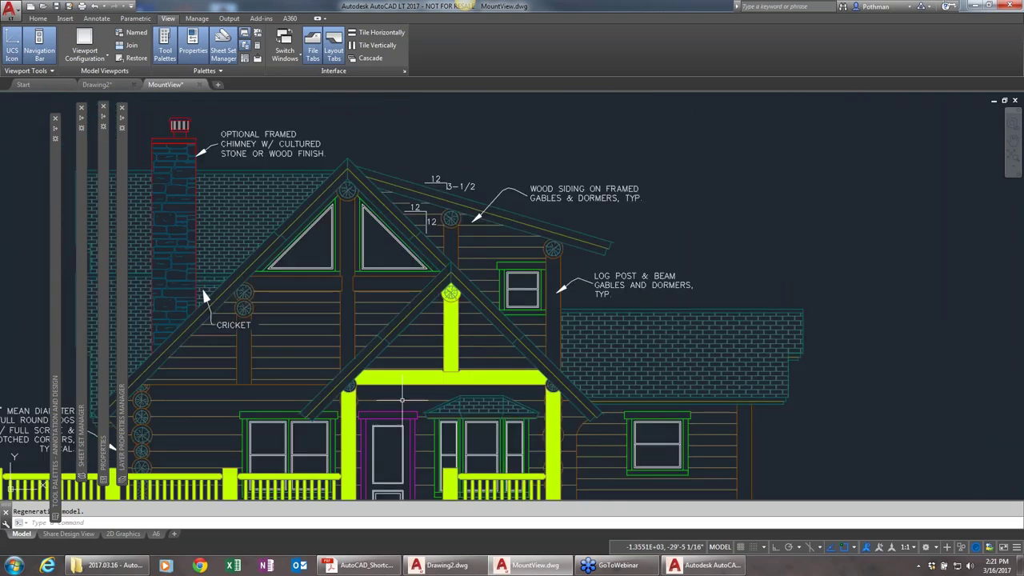
pyautogui.scroll(-2, 488, 332)
pyautogui.scroll(-2, 532, 260)
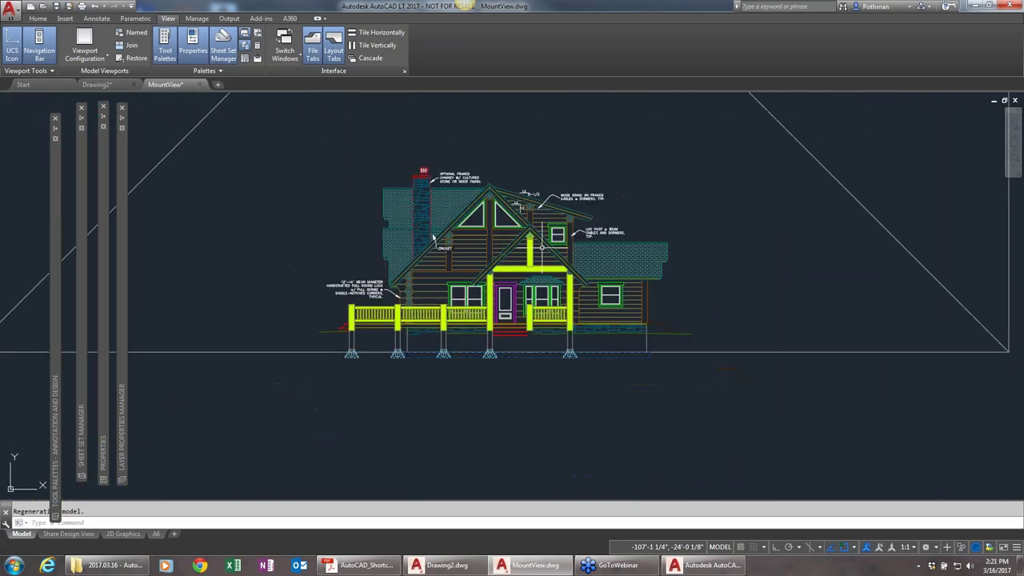
pyautogui.scroll(-3, 542, 247)
pyautogui.scroll(3, 537, 250)
pyautogui.scroll(-2, 538, 250)
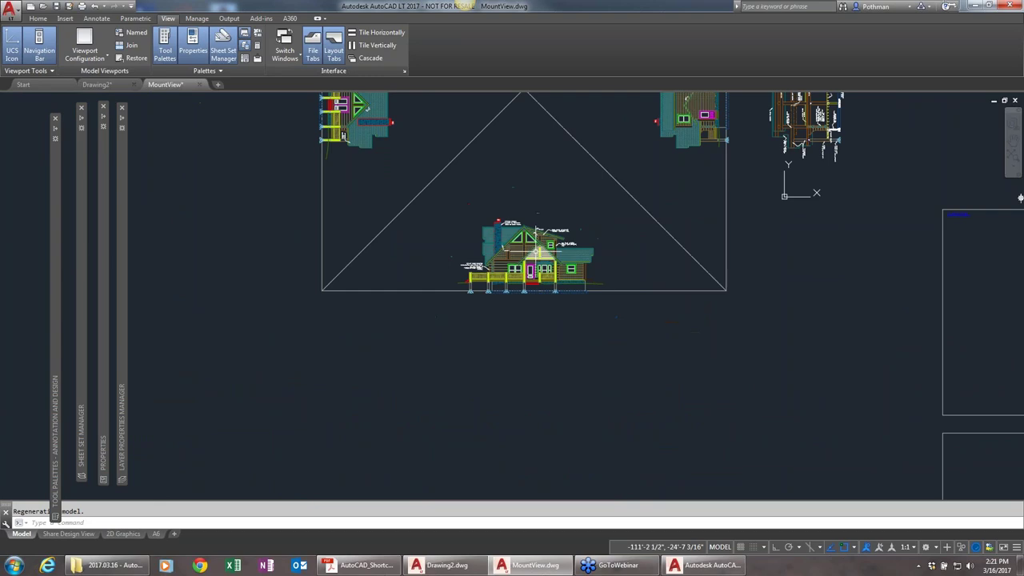
pyautogui.scroll(6, 525, 271)
pyautogui.scroll(-3, 523, 272)
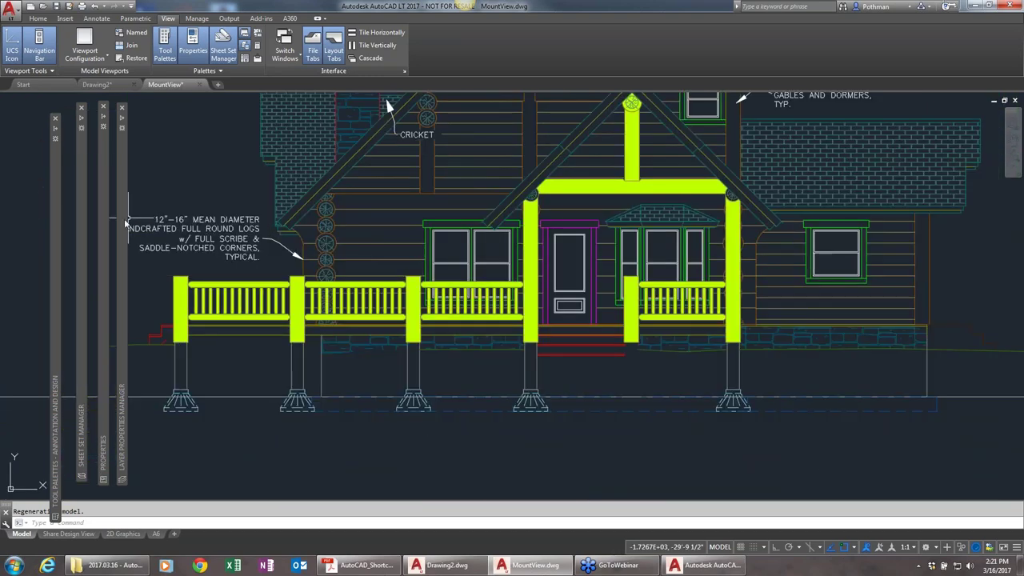
pyautogui.moveTo(125, 219)
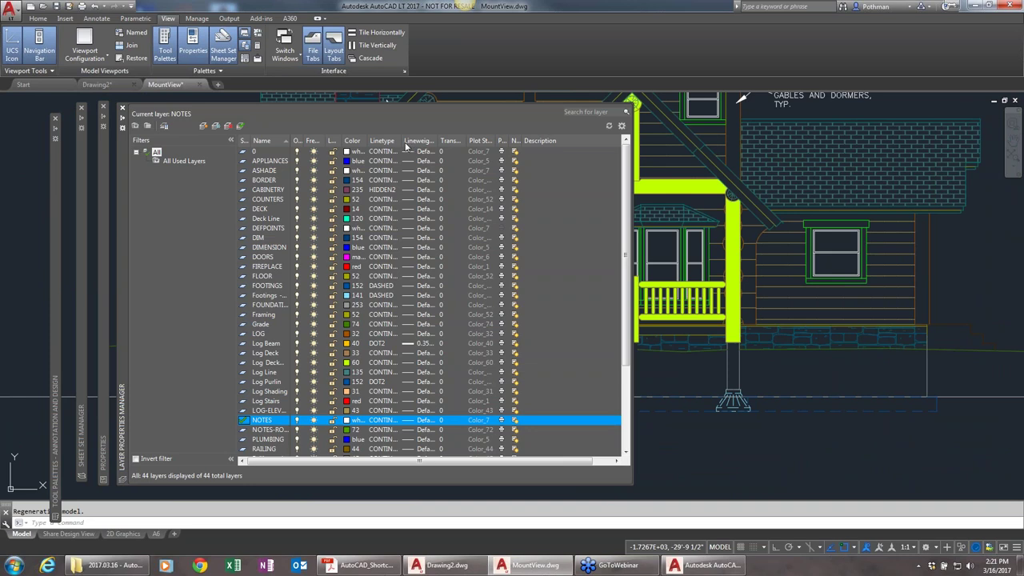
# Step: Widen the Linetype column to show CONTINUOUS and the Plot column to show its heading
pyautogui.moveTo(404, 142); pyautogui.dragTo(440, 141)
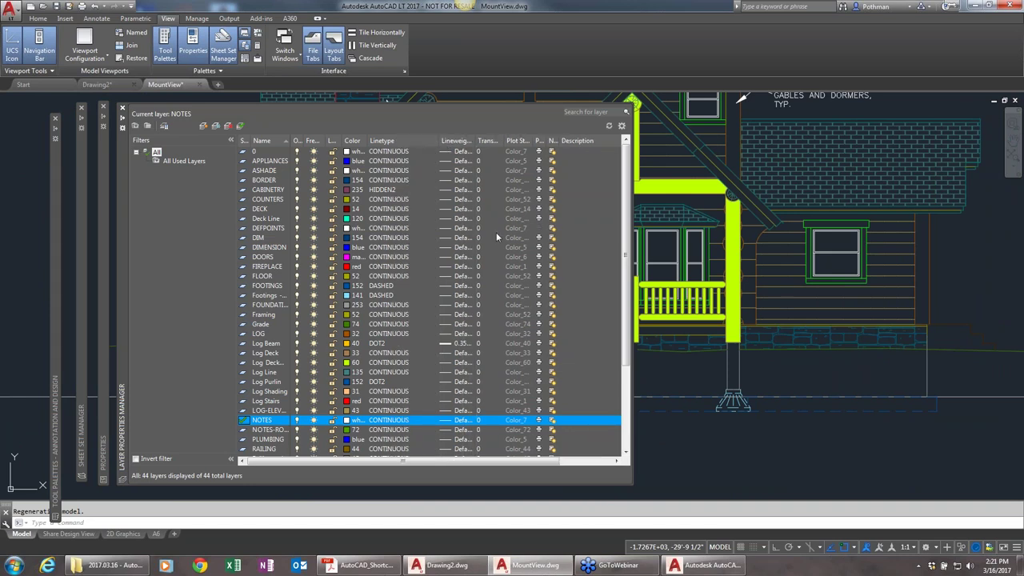
pyautogui.scroll(5, 866, 434)
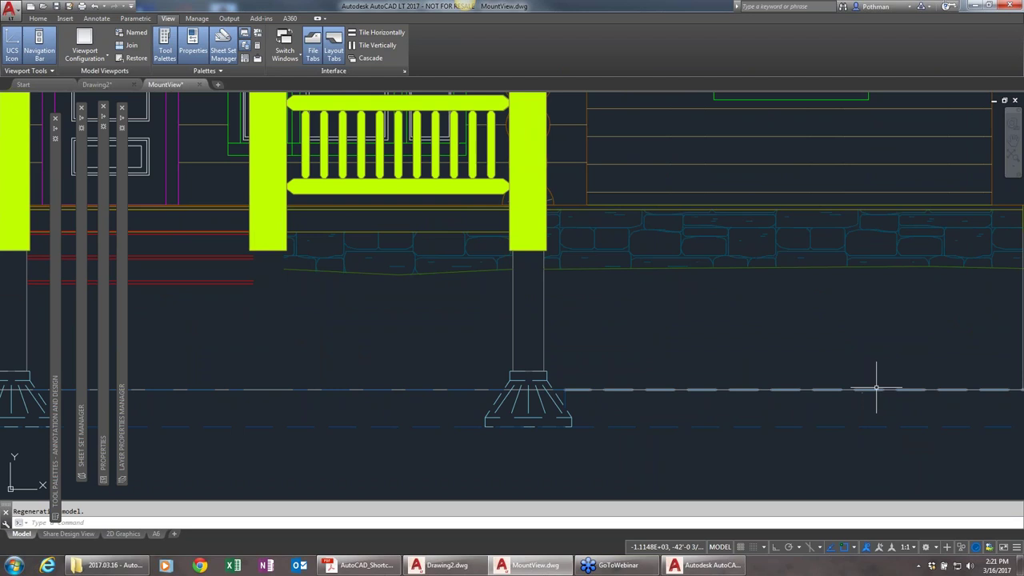
pyautogui.scroll(-4, 802, 365)
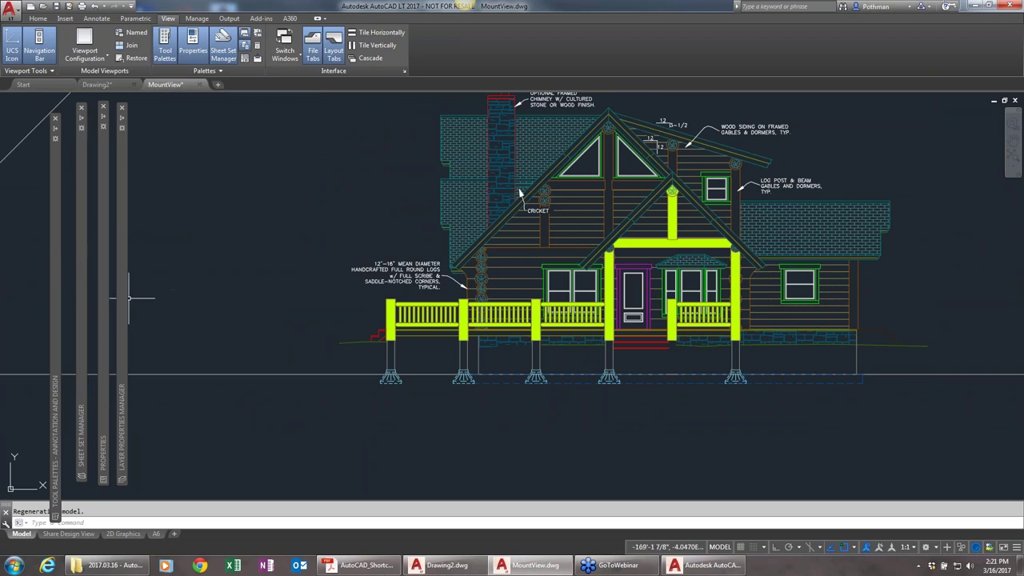
pyautogui.moveTo(125, 299)
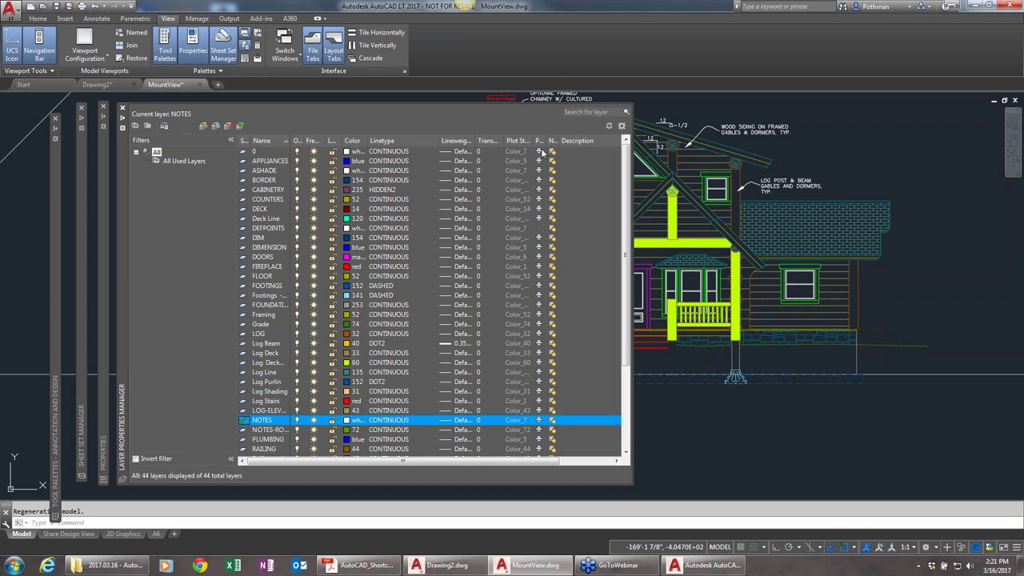
pyautogui.moveTo(546, 141); pyautogui.dragTo(562, 141)
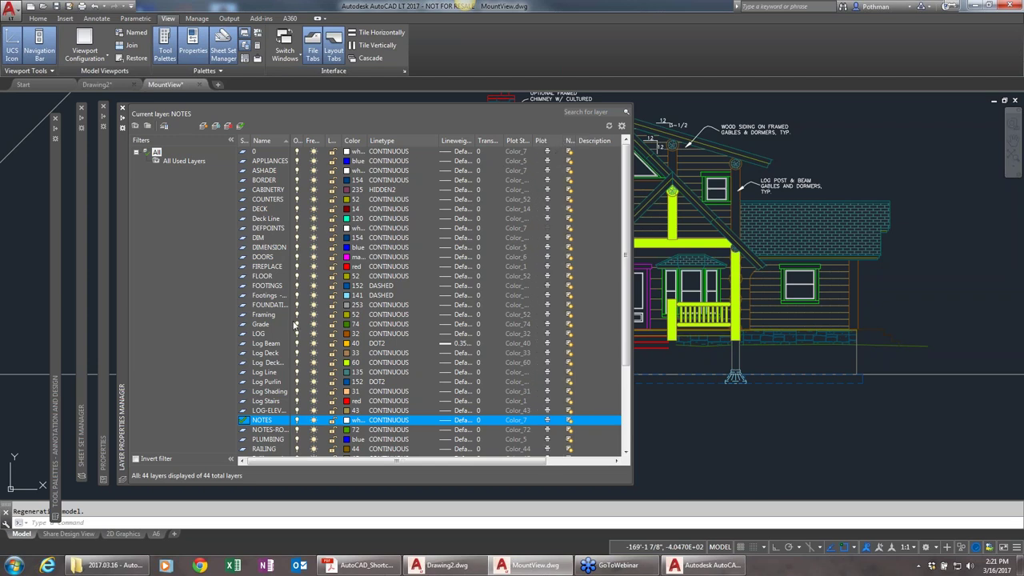
# Step: Select the DEFPOINTS layer and pick the ASHADE and BORDER plot settings
pyautogui.keyDown('ctrl'); pyautogui.click(262, 230); pyautogui.keyUp('ctrl')
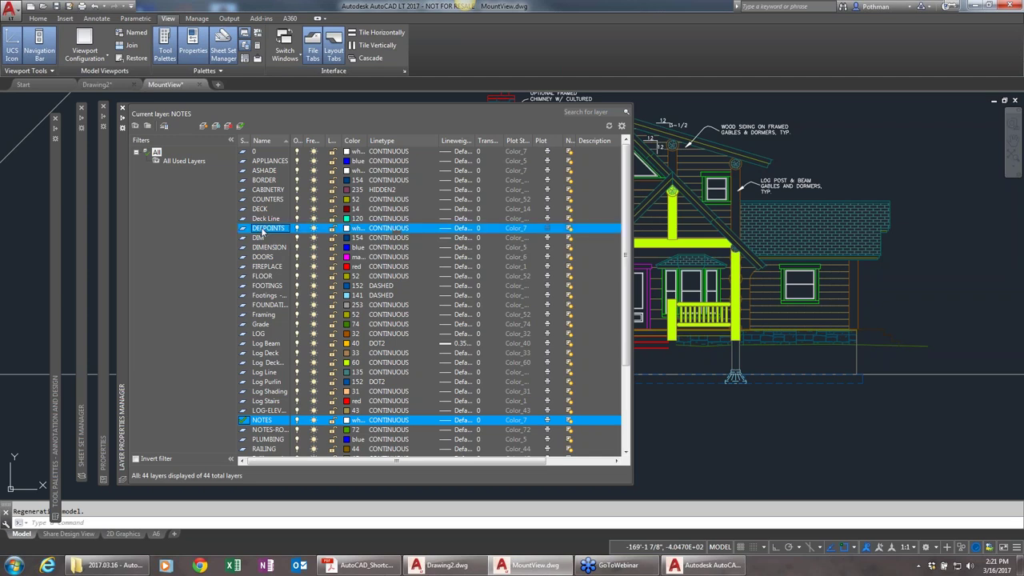
pyautogui.click(261, 231)
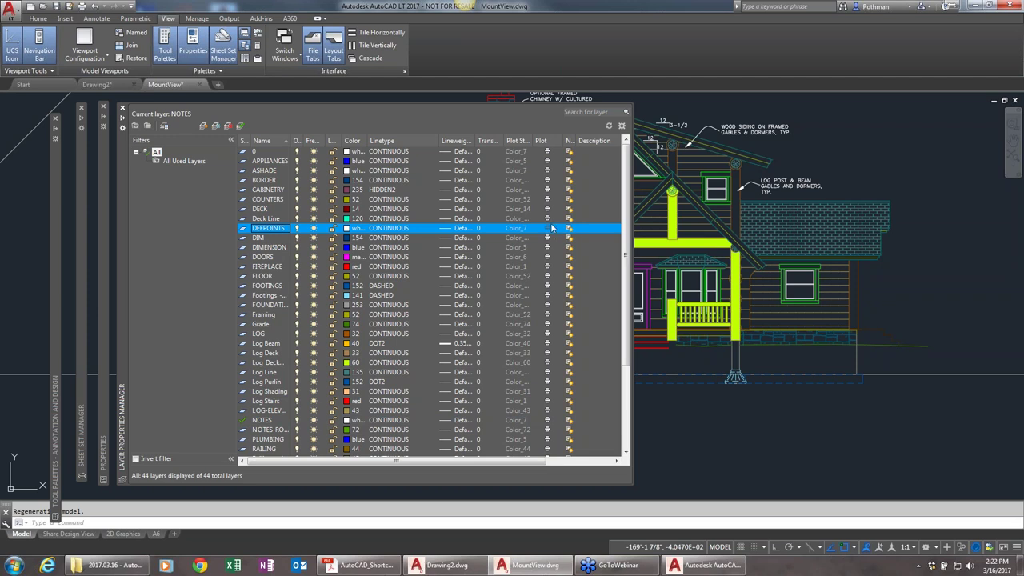
pyautogui.click(545, 172)
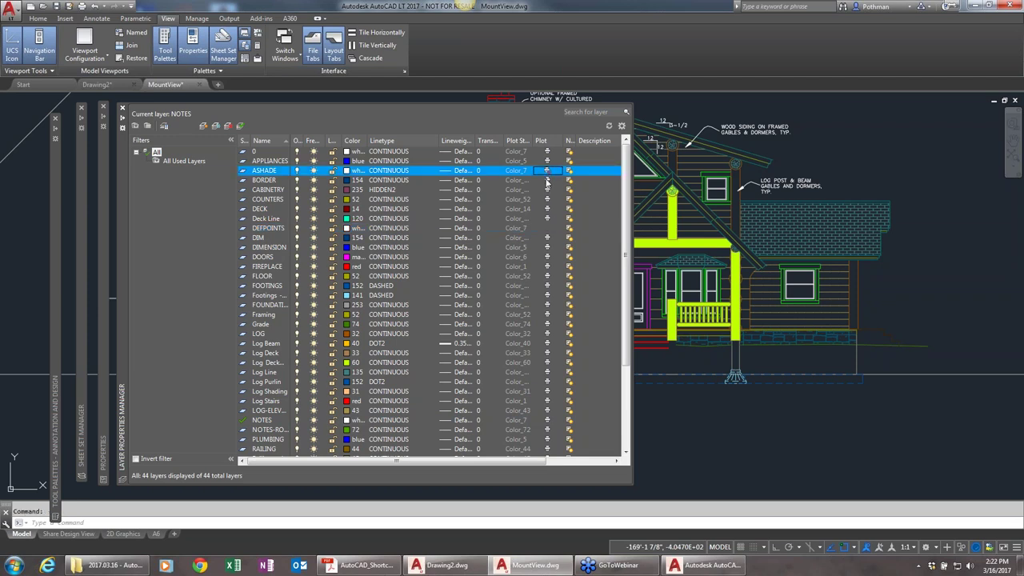
pyautogui.click(548, 181)
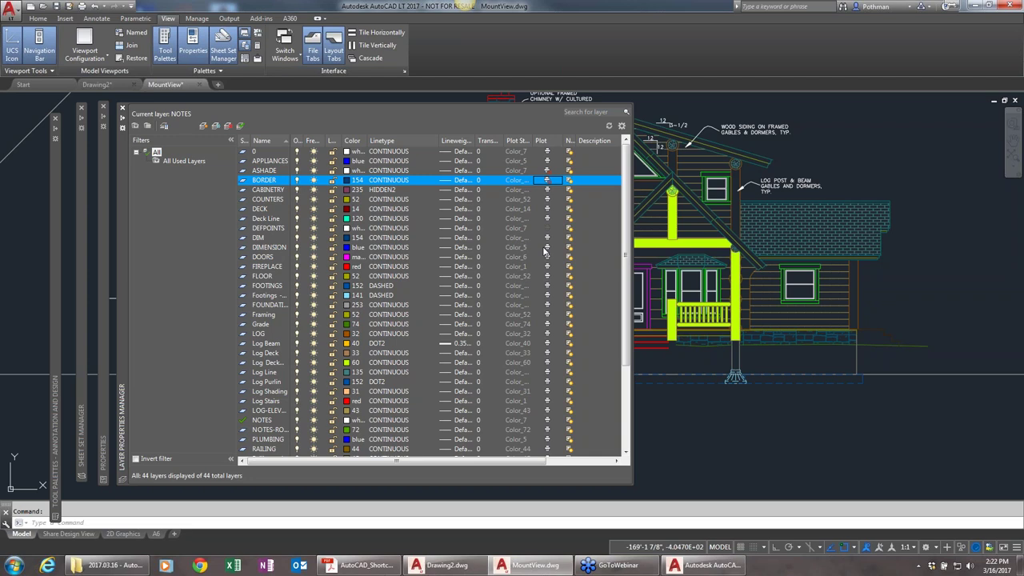
pyautogui.click(547, 171)
pyautogui.click(546, 182)
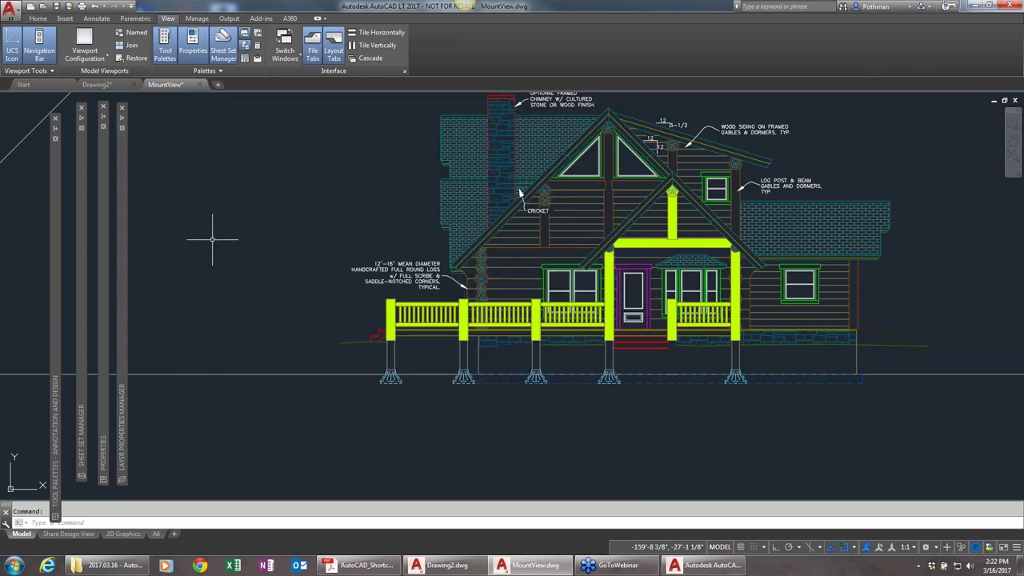
pyautogui.moveTo(122, 239)
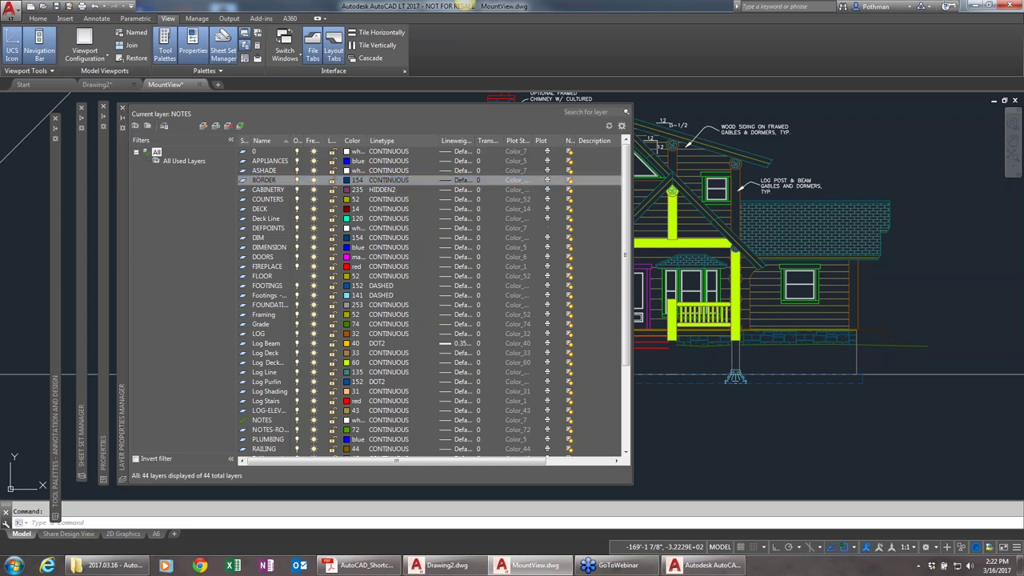
# Step: Auto-hide the Layer Properties palette and dock its collapsed strip beside the other palette strips
pyautogui.moveTo(121, 206); pyautogui.dragTo(182, 208)
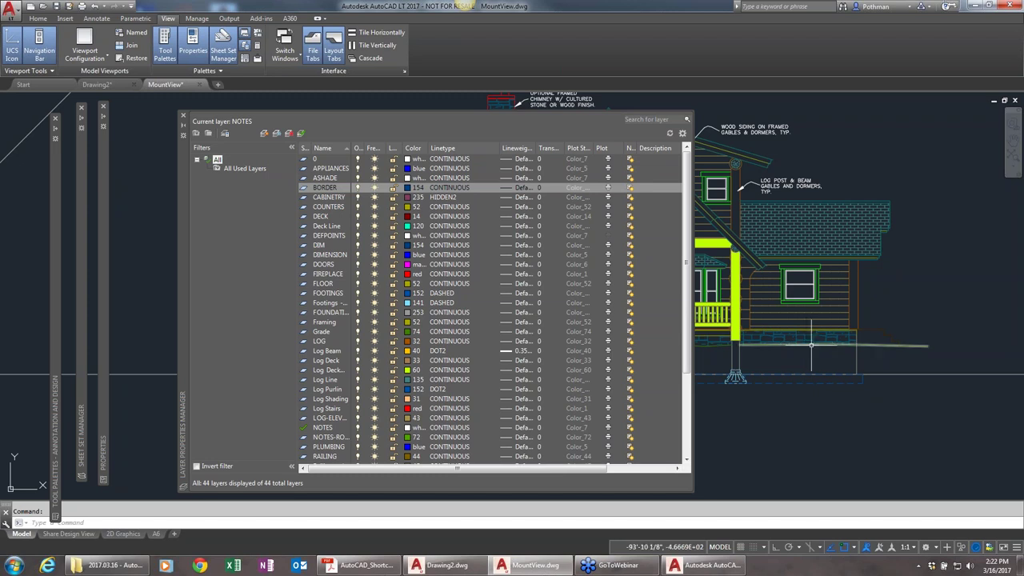
pyautogui.click(183, 128)
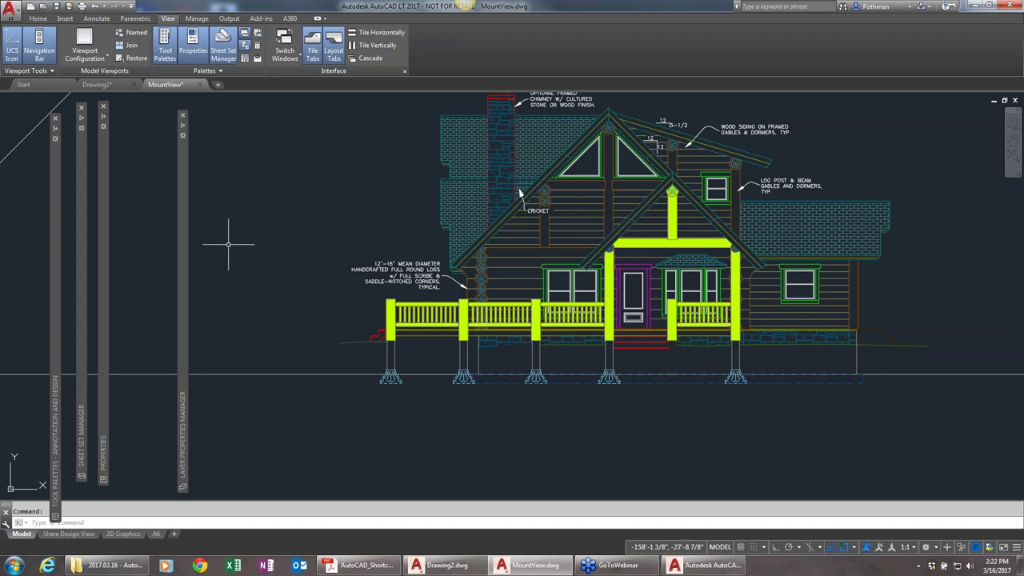
pyautogui.moveTo(184, 248)
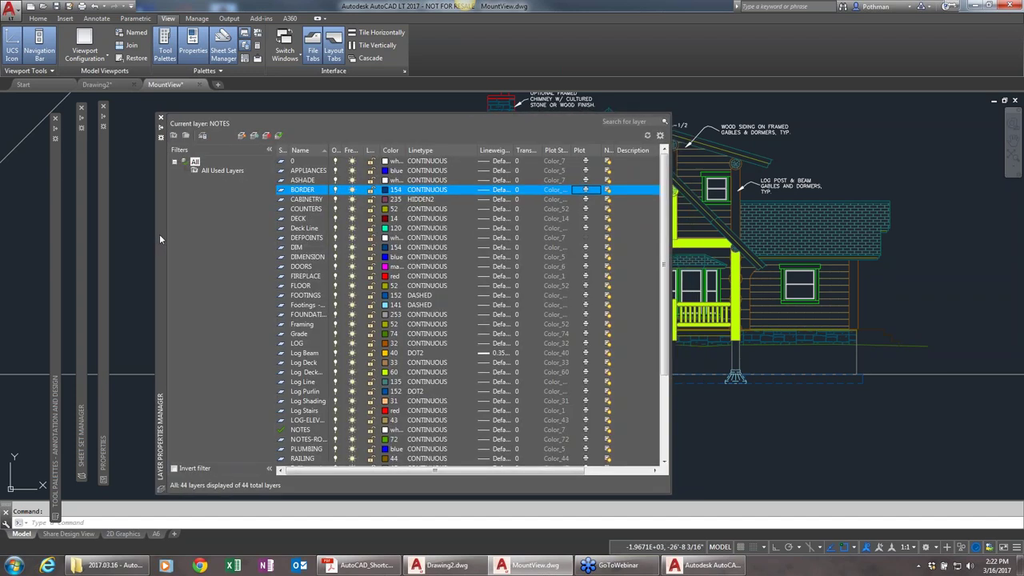
pyautogui.moveTo(159, 234); pyautogui.dragTo(131, 233)
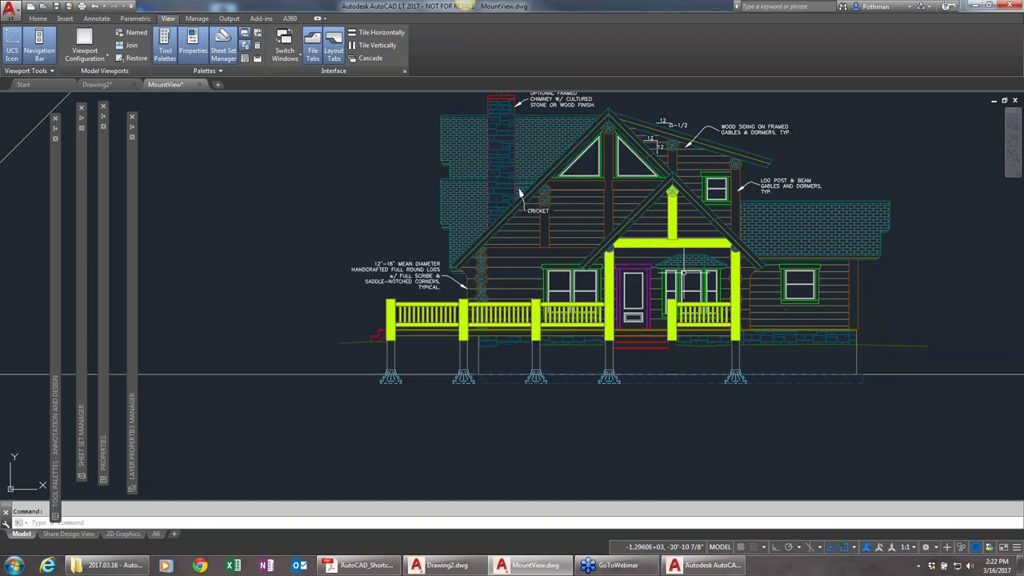
# Step: Open the External References palette, move it off the left edge, and zoom out over MountView
pyautogui.click(257, 60)
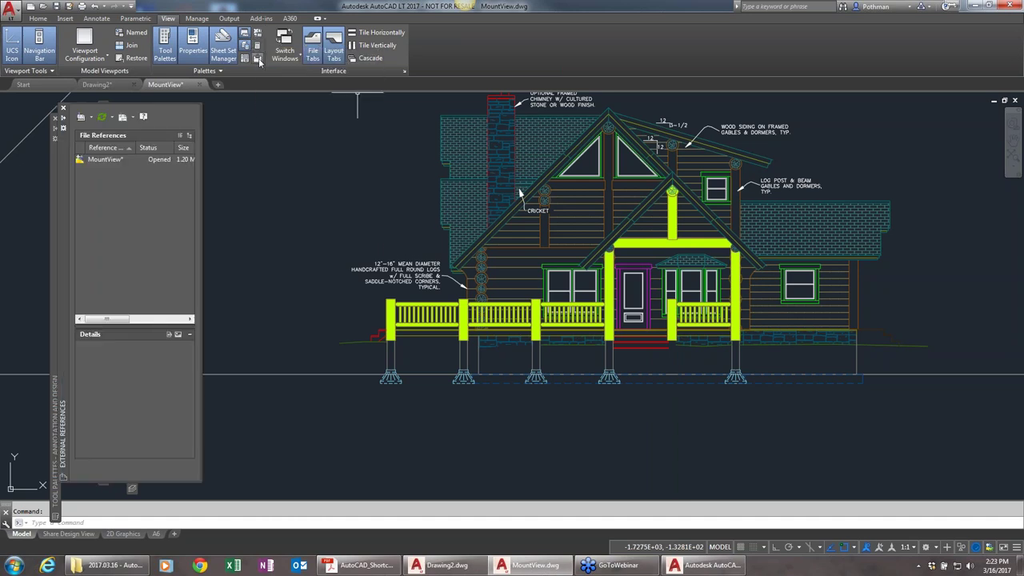
pyautogui.moveTo(62, 184); pyautogui.dragTo(156, 191)
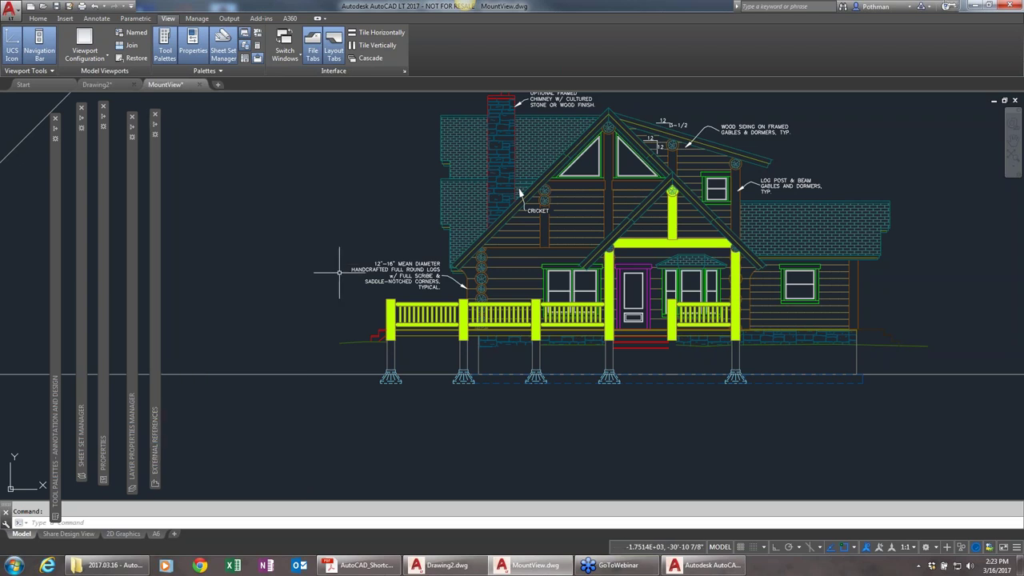
pyautogui.scroll(-8, 340, 272)
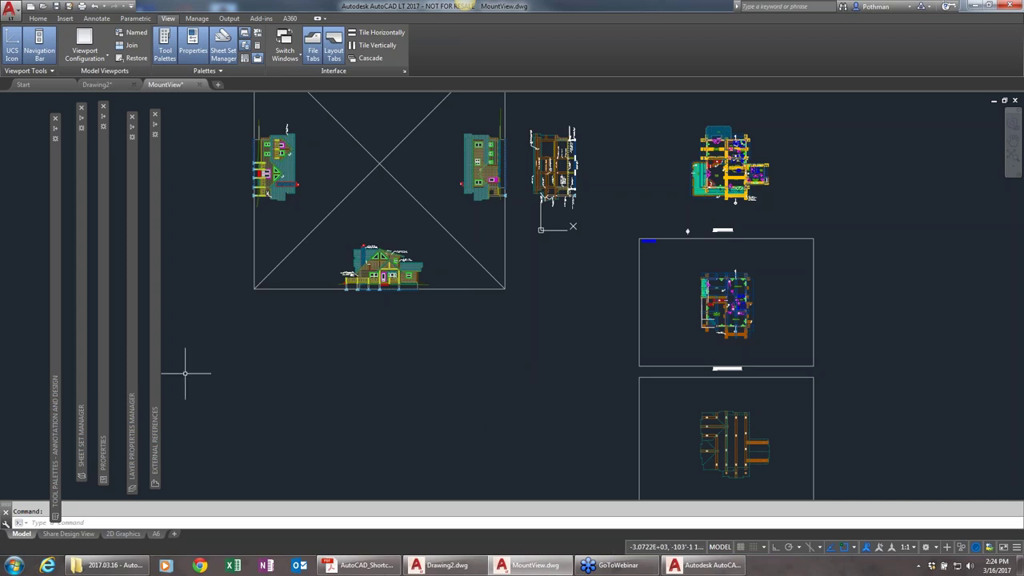
# Step: Preview the Attach DWG file picker from External References and cancel without attaching anything
pyautogui.moveTo(155, 376)
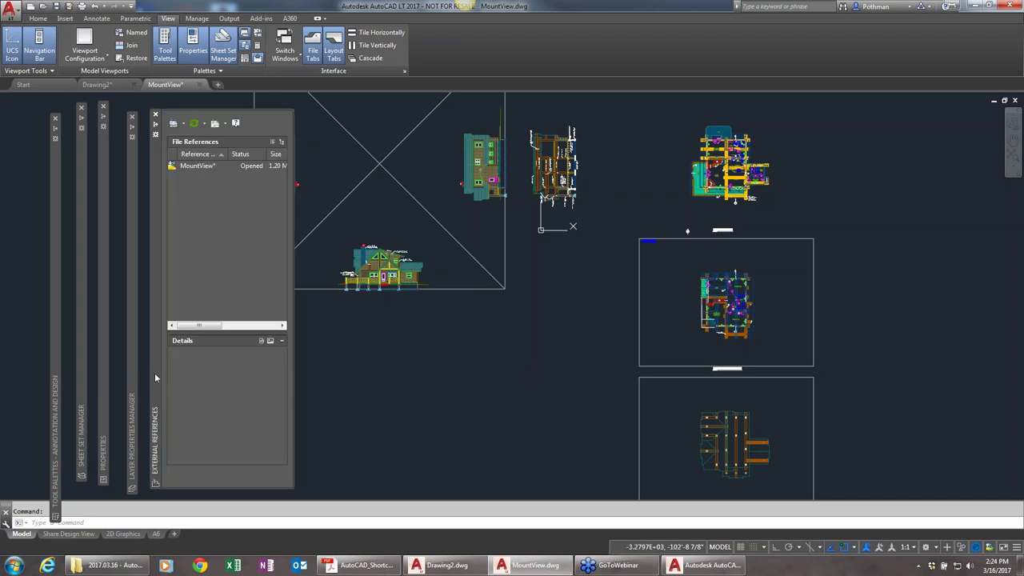
pyautogui.click(182, 123)
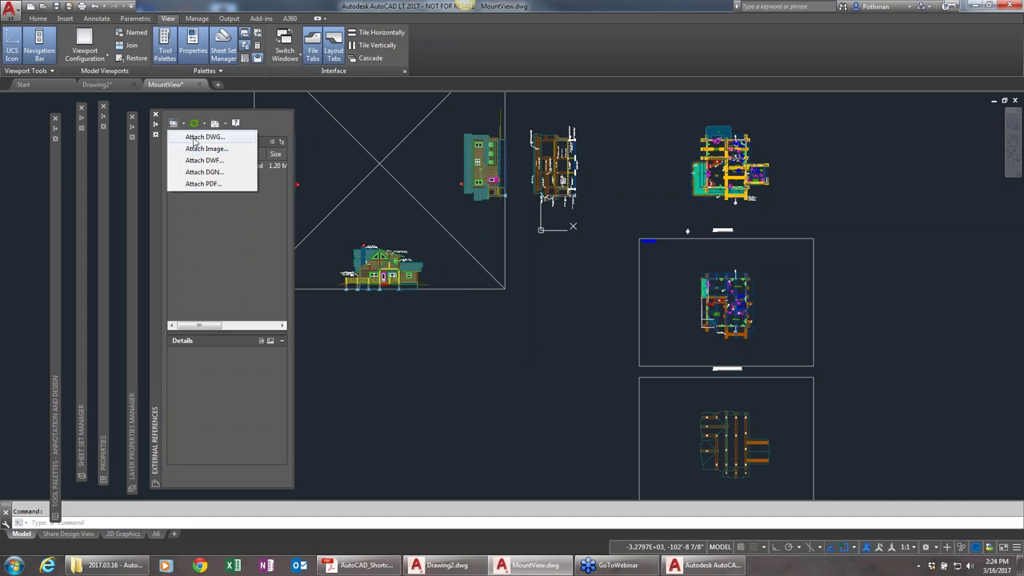
pyautogui.click(196, 138)
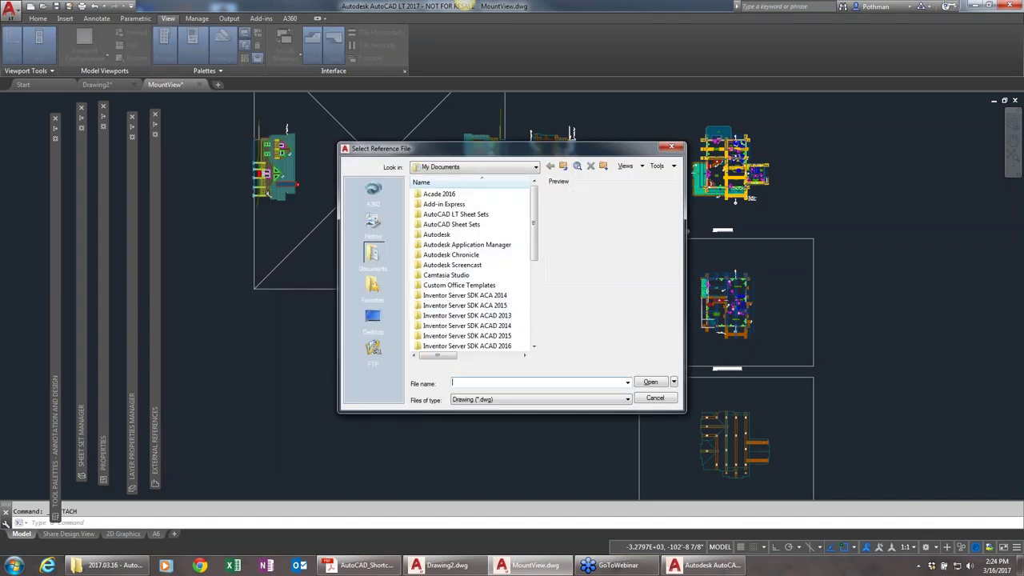
pyautogui.click(655, 398)
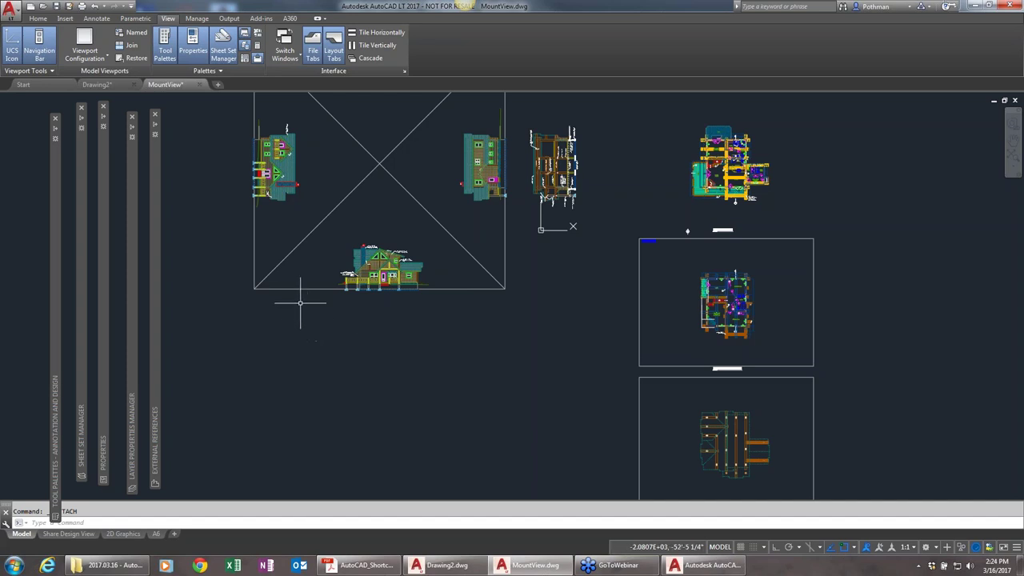
# Step: Drag the Toilet - top block from Wall Base.dwg's Blocks in DesignCenter into MountView
pyautogui.click(246, 60)
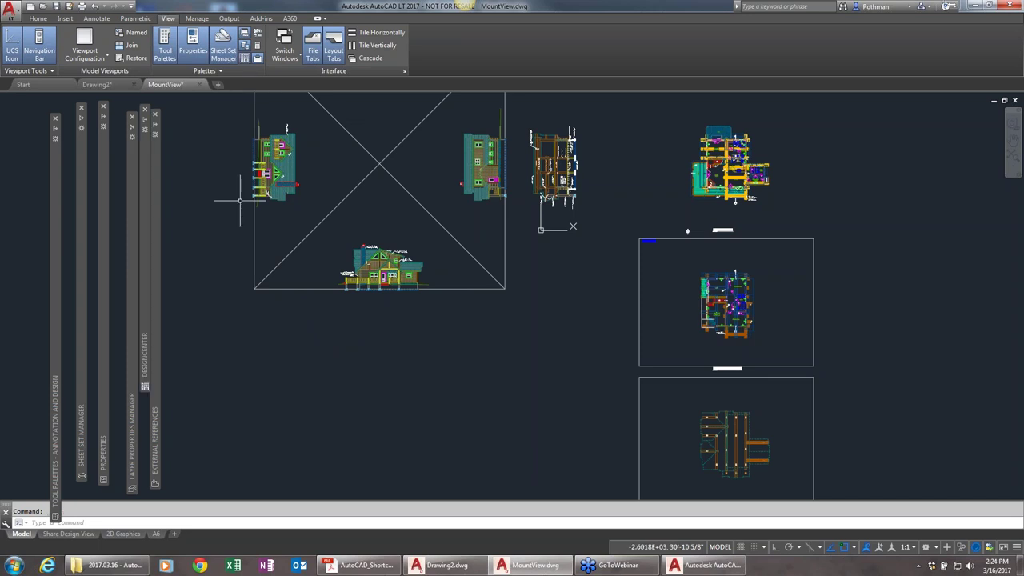
pyautogui.moveTo(144, 258)
pyautogui.moveTo(145, 261); pyautogui.dragTo(177, 266)
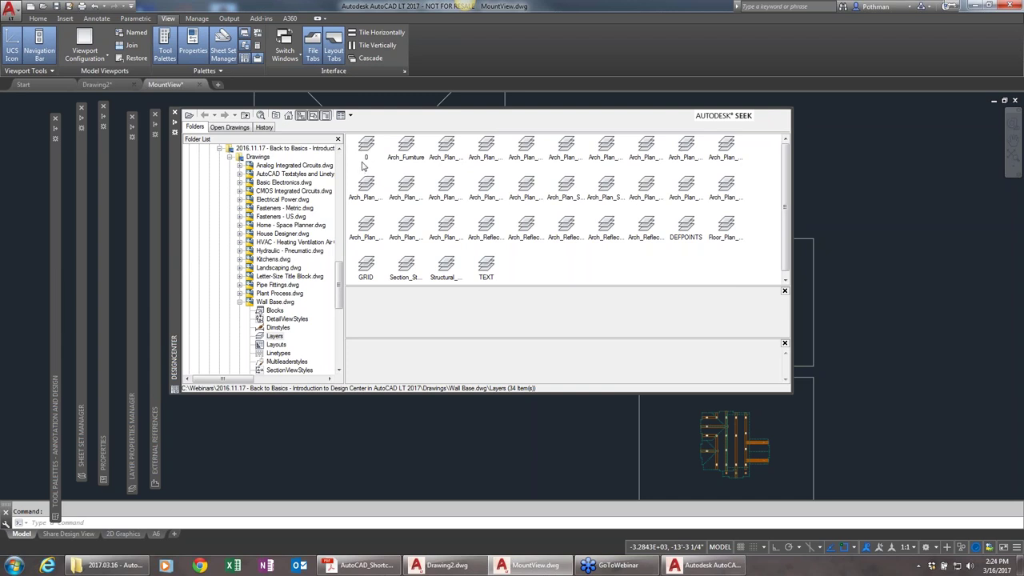
pyautogui.click(274, 309)
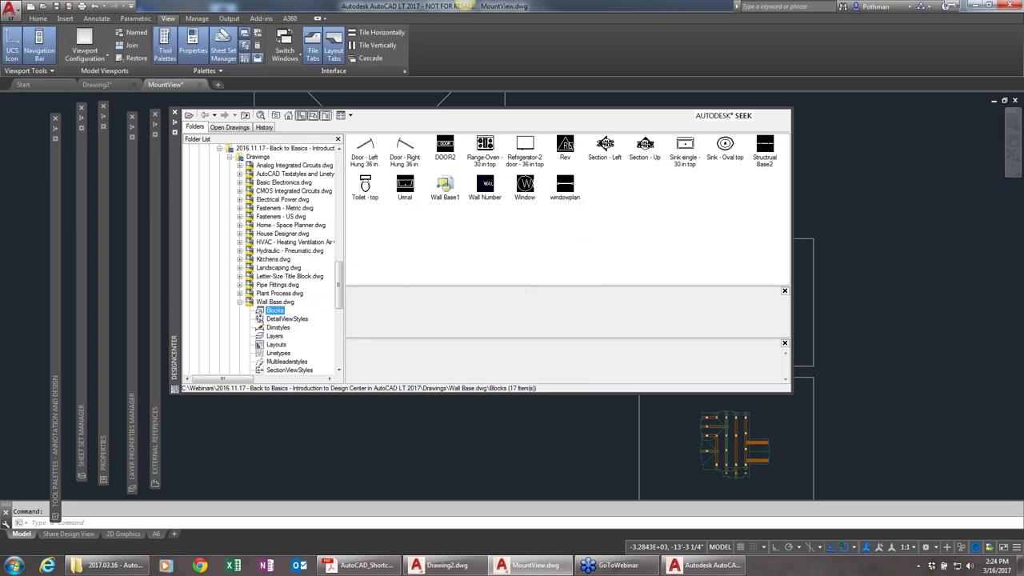
pyautogui.click(363, 186)
pyautogui.moveTo(344, 427); pyautogui.dragTo(335, 420)
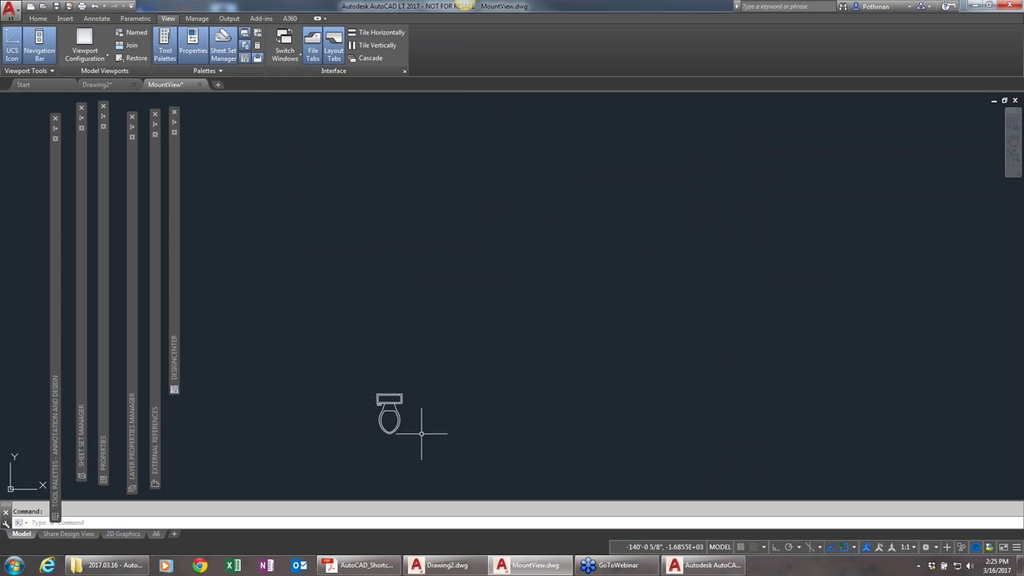
# Step: Erase the Toilet - top block with a crossing window and Delete, then preview the palette strips
pyautogui.click(434, 384)
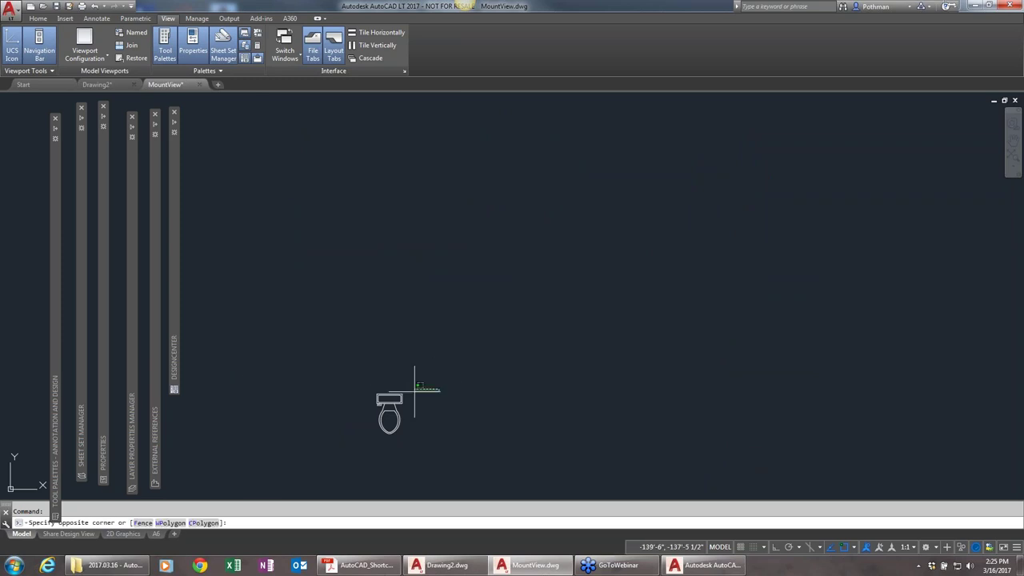
pyautogui.click(356, 418)
pyautogui.press('Delete')
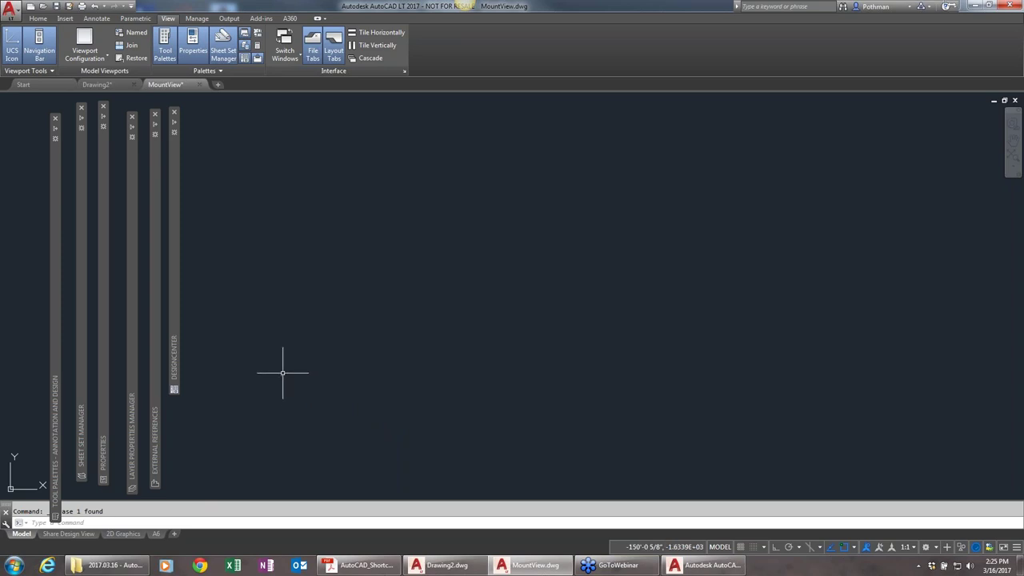
pyautogui.moveTo(172, 315)
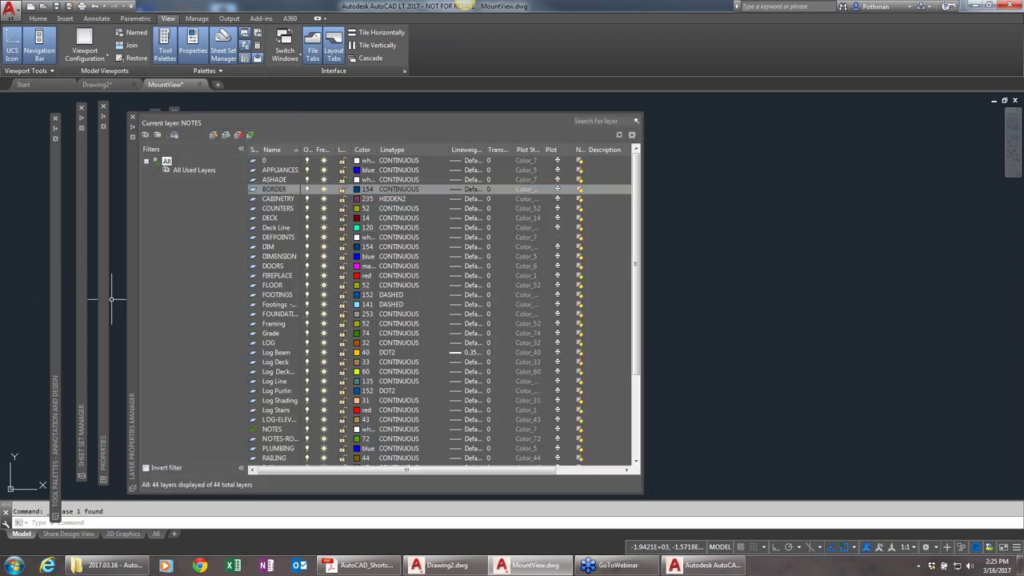
pyautogui.moveTo(104, 304)
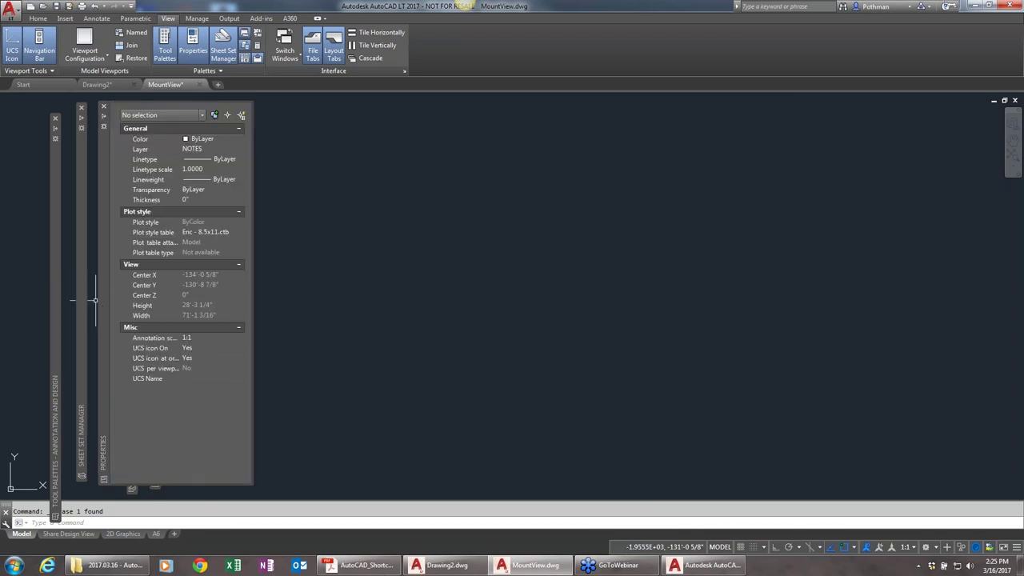
pyautogui.moveTo(55, 301)
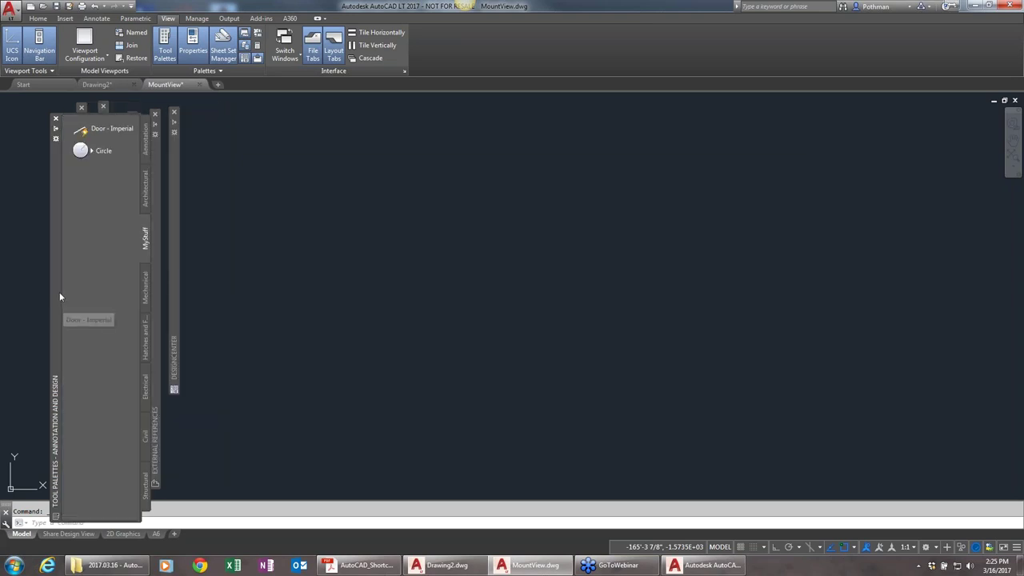
# Step: Anchor Tool Palettes, Sheet Set Manager and Properties to the left side
pyautogui.rightClick(59, 297)
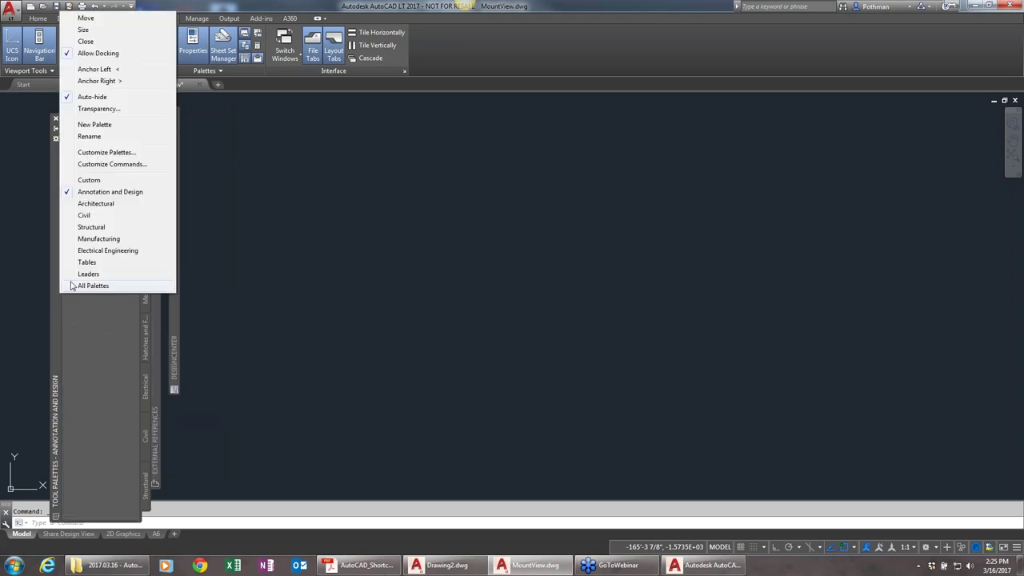
pyautogui.click(95, 69)
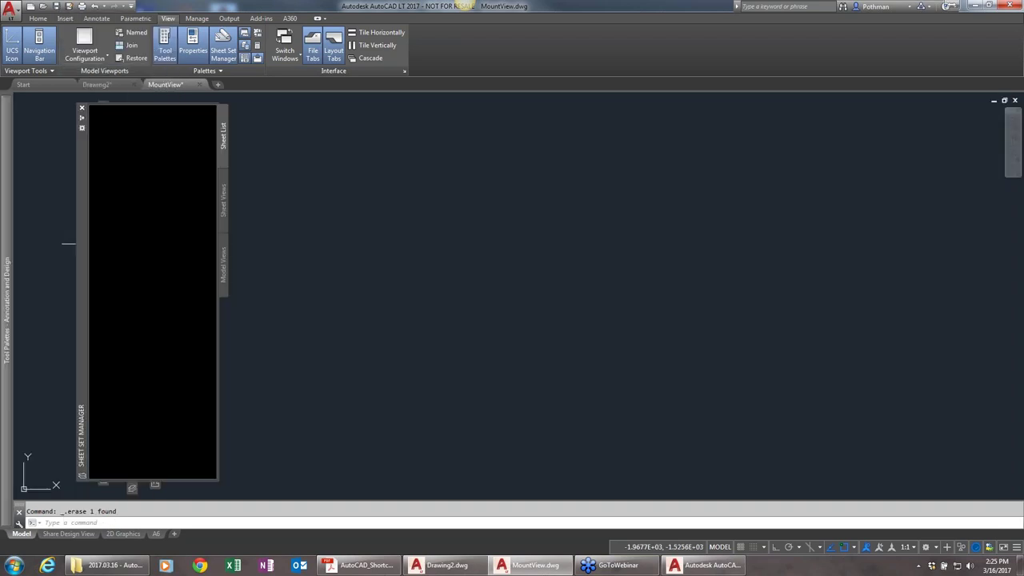
pyautogui.rightClick(86, 243)
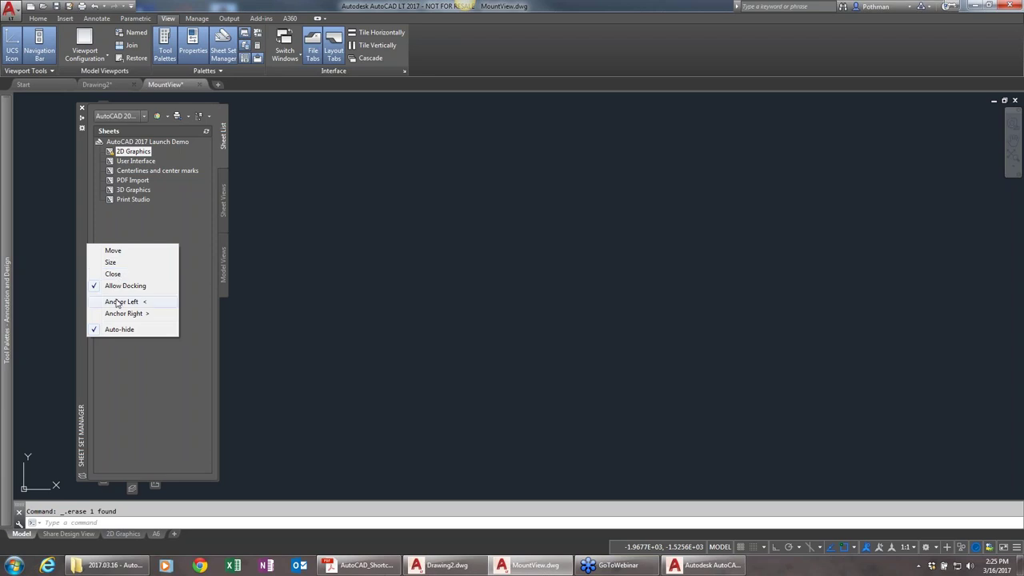
pyautogui.click(116, 301)
pyautogui.rightClick(105, 264)
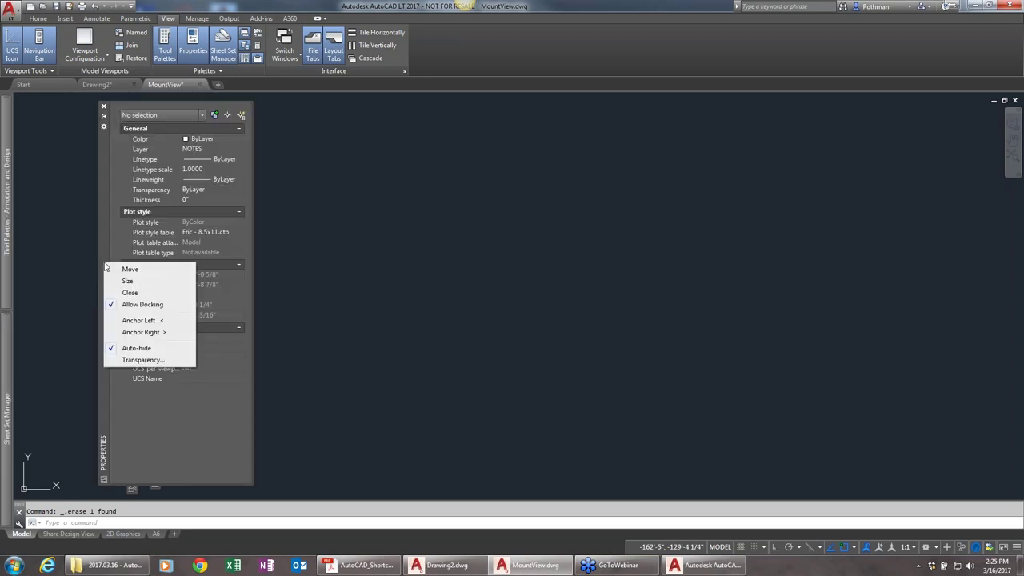
pyautogui.click(142, 320)
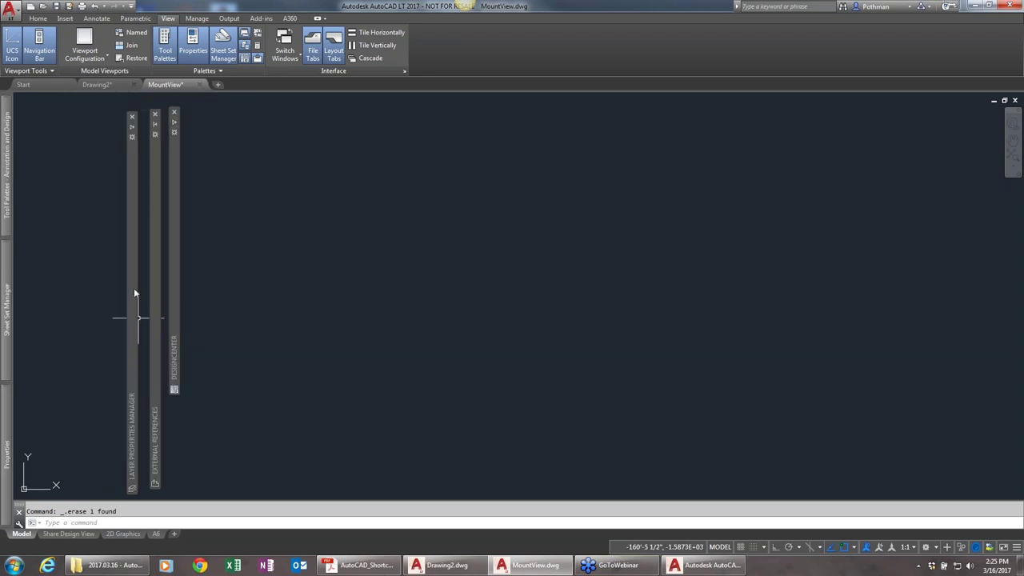
# Step: Anchor Layer Properties Manager, External References and DesignCenter to the left side as well
pyautogui.rightClick(133, 290)
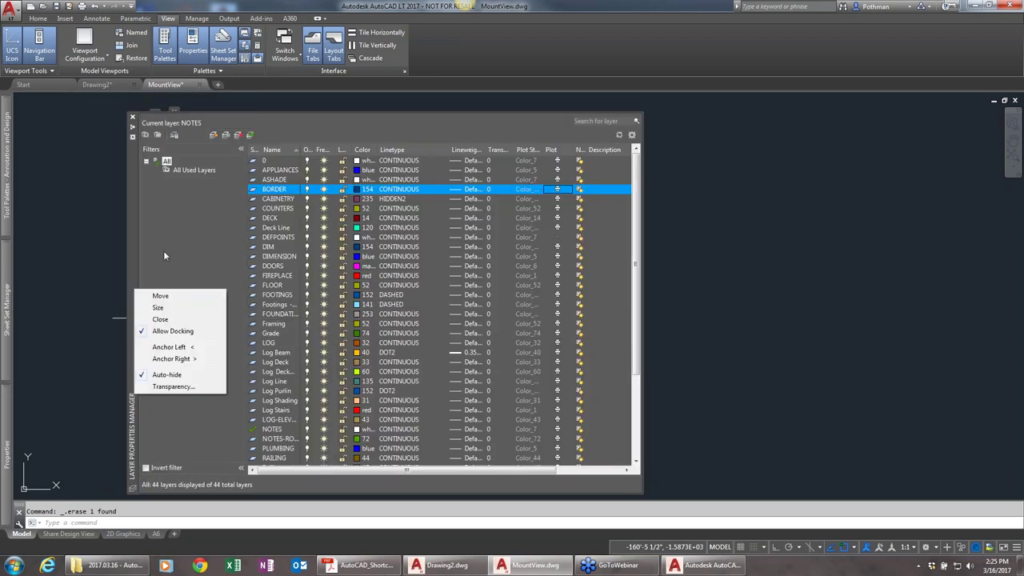
pyautogui.click(156, 348)
pyautogui.rightClick(154, 311)
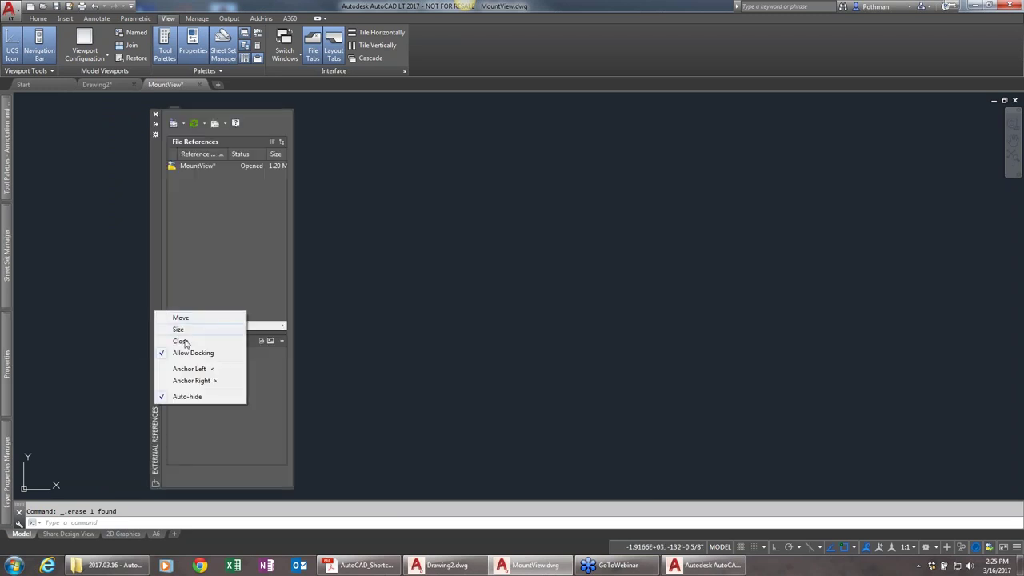
pyautogui.click(189, 368)
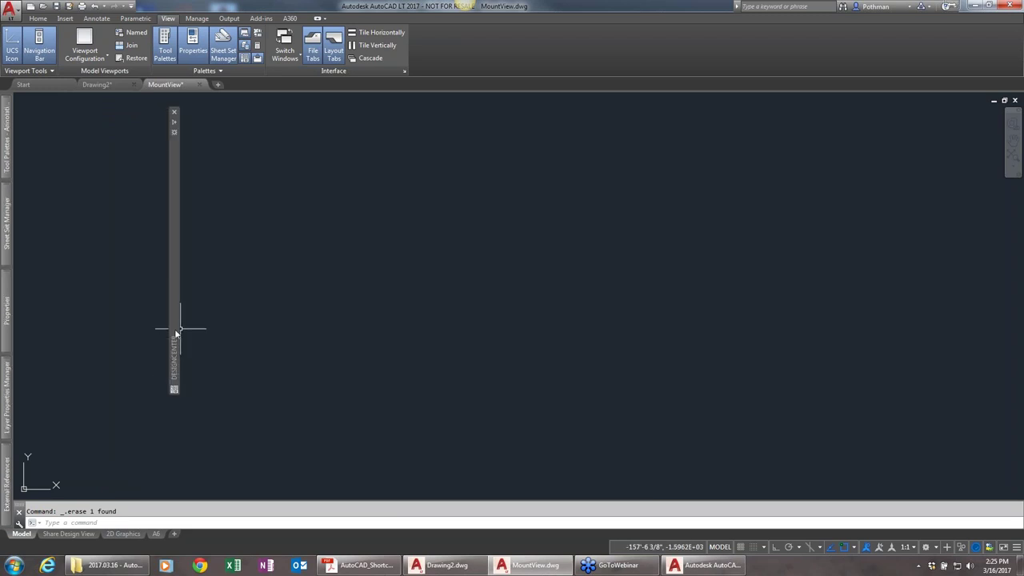
pyautogui.rightClick(176, 334)
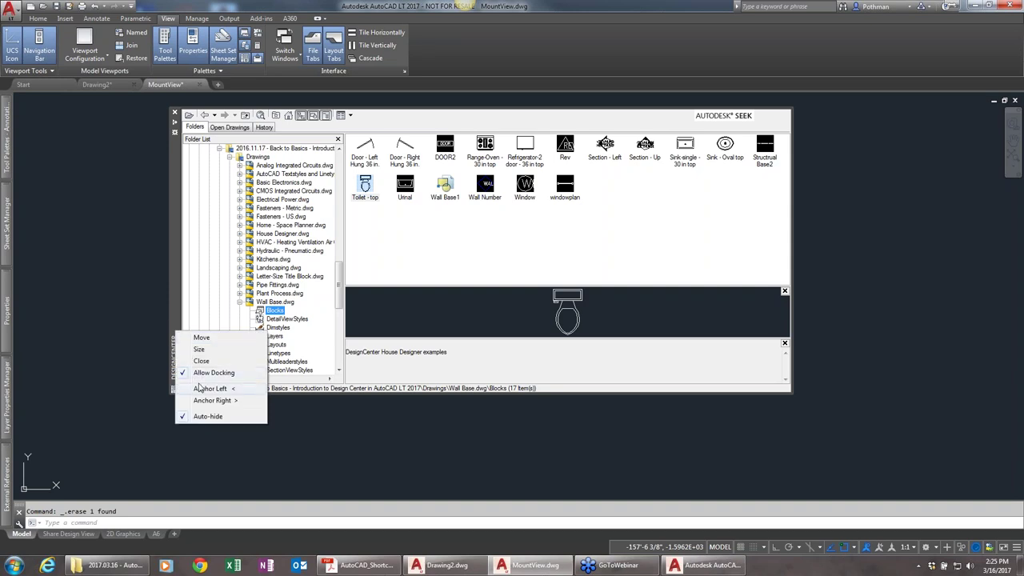
pyautogui.click(196, 388)
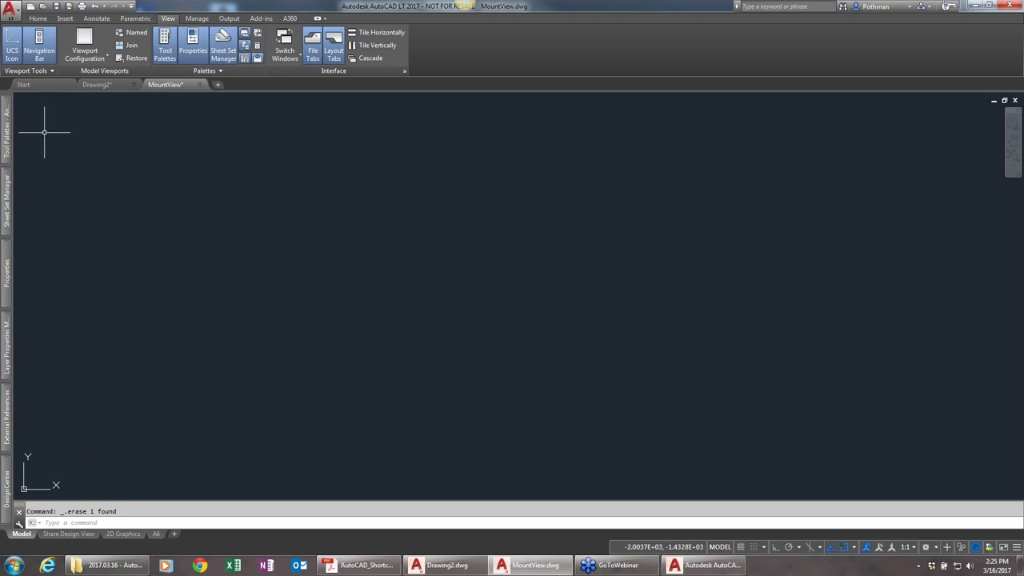
pyautogui.moveTo(5, 196)
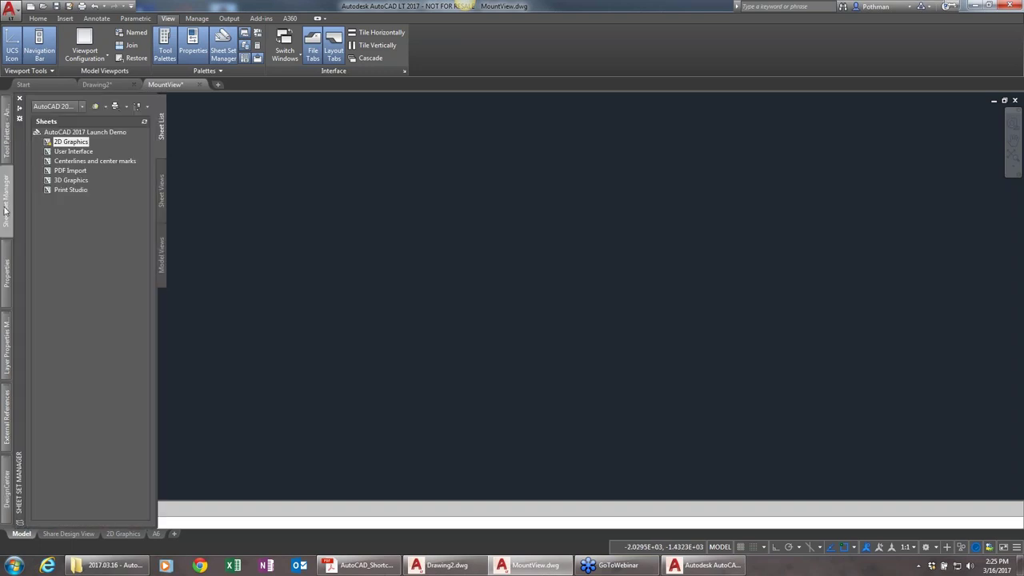
pyautogui.moveTo(8, 344)
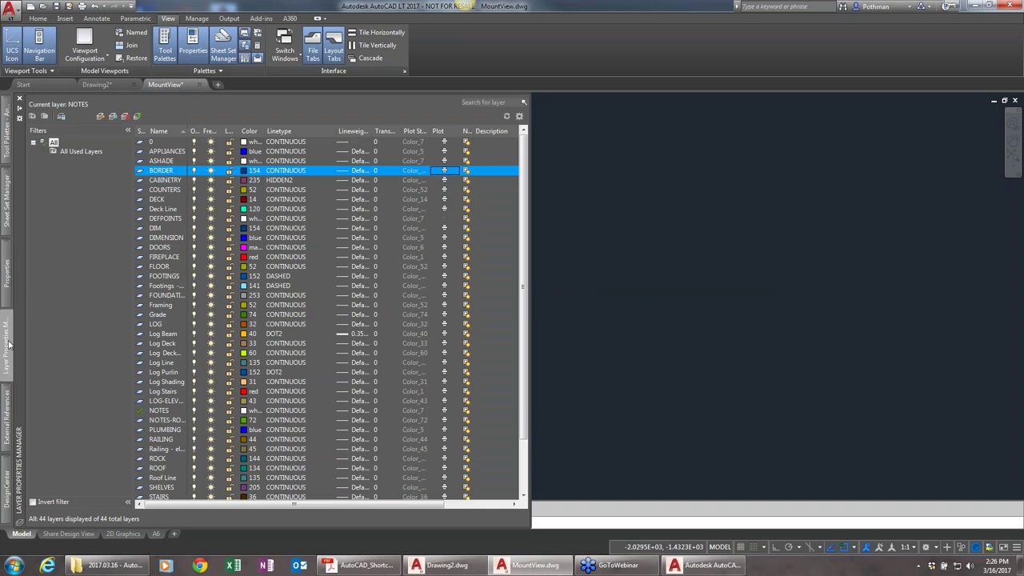
pyautogui.moveTo(4, 410)
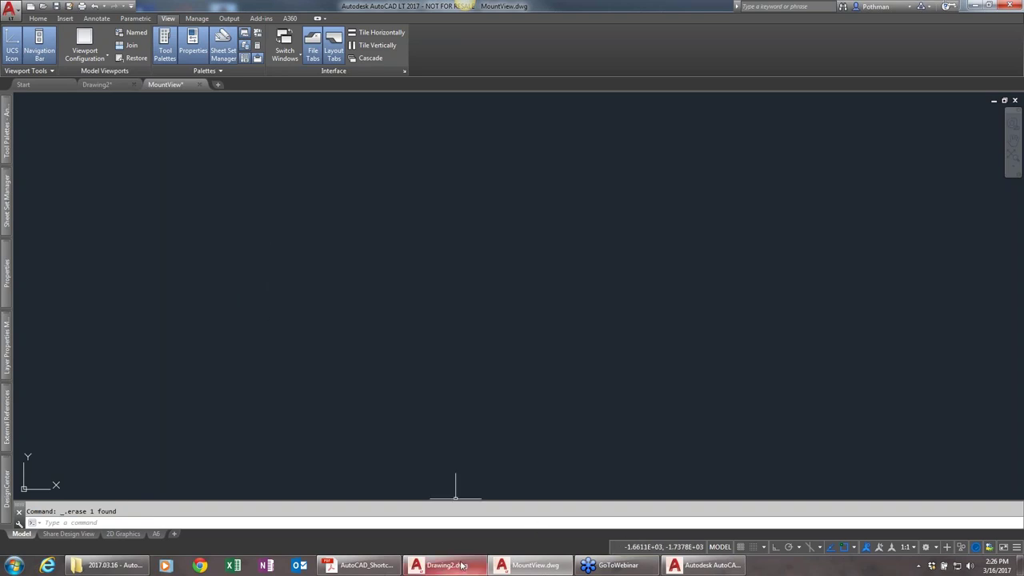
# Step: Switch to full AutoCAD 2017, start a blank Drawing1, and display the Express Tools commands
pyautogui.moveTo(461, 566)
pyautogui.click(537, 488)
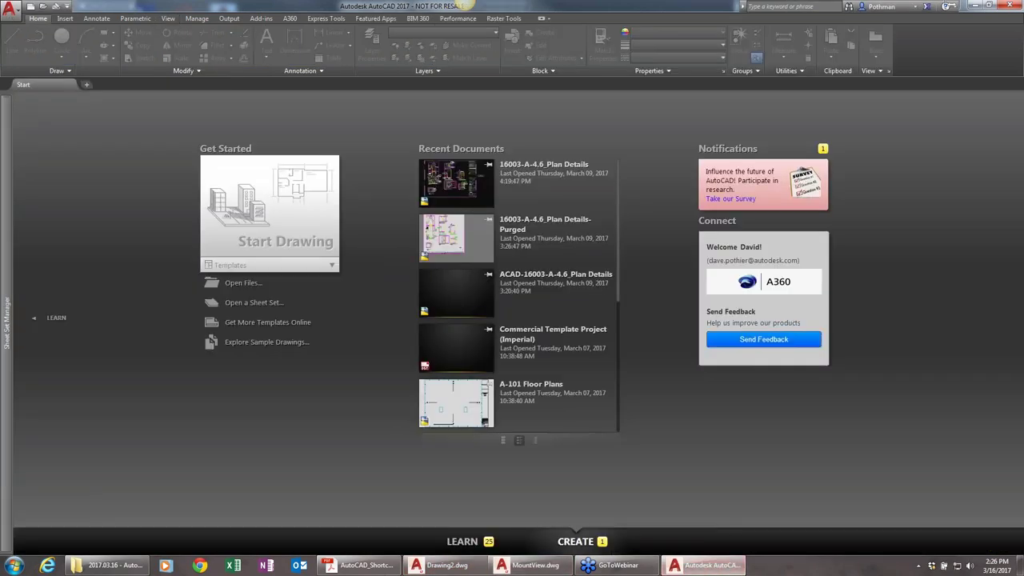
pyautogui.click(308, 246)
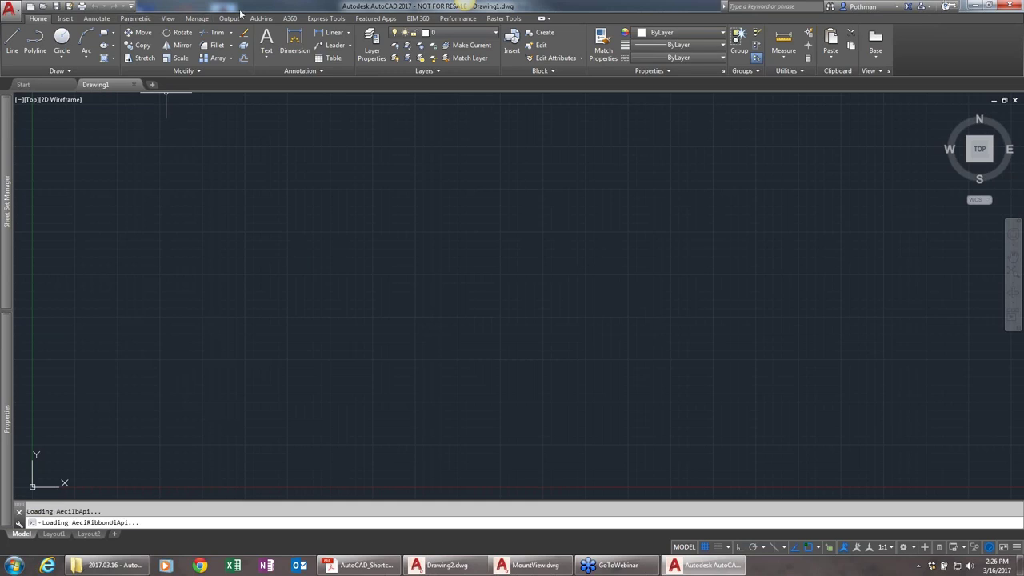
pyautogui.click(333, 18)
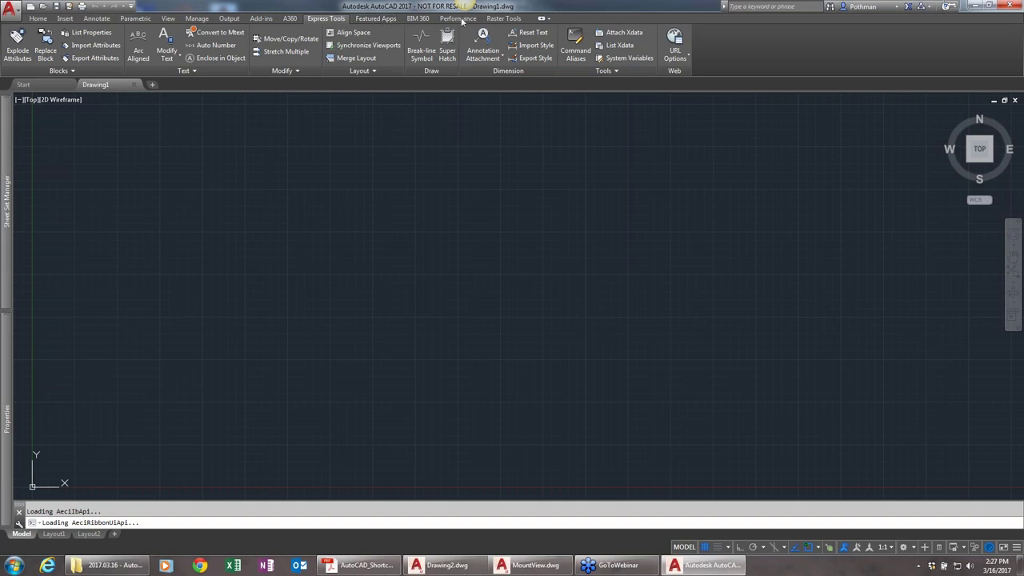
# Step: Enable and display the 3D Tools ribbon commands, then close Drawing1 in AutoCAD 2017
pyautogui.rightClick(584, 18)
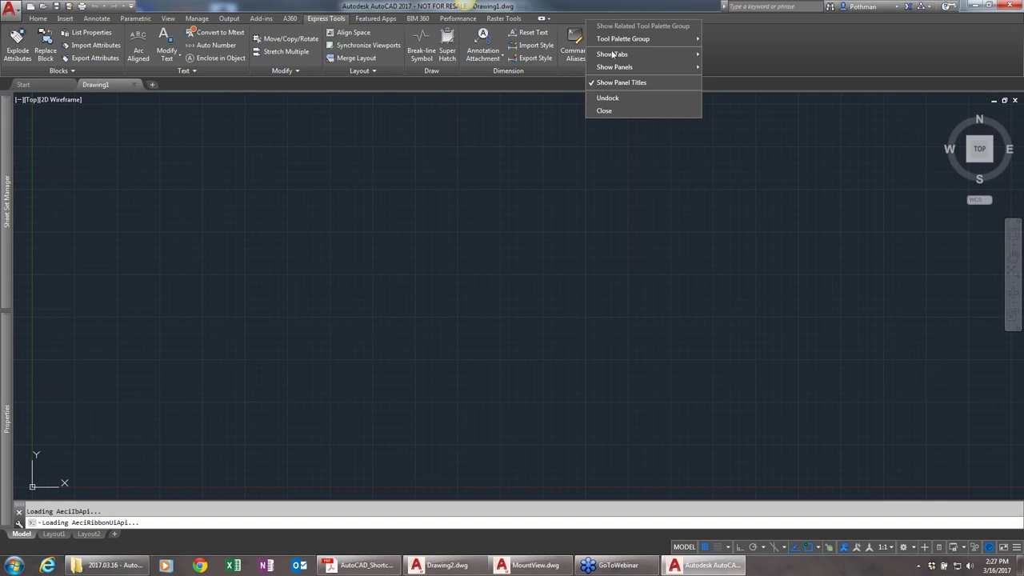
pyautogui.moveTo(614, 56)
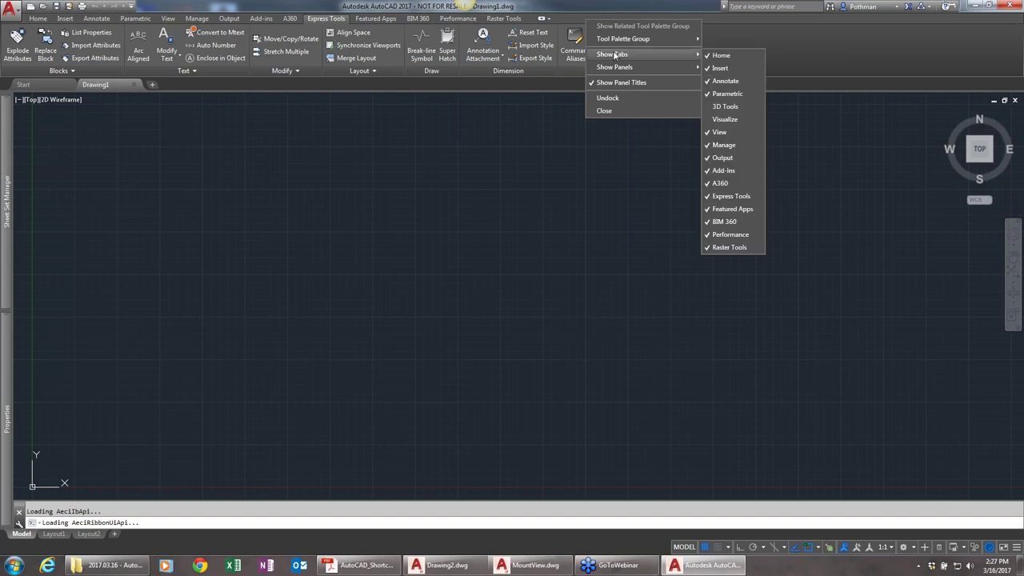
pyautogui.click(736, 109)
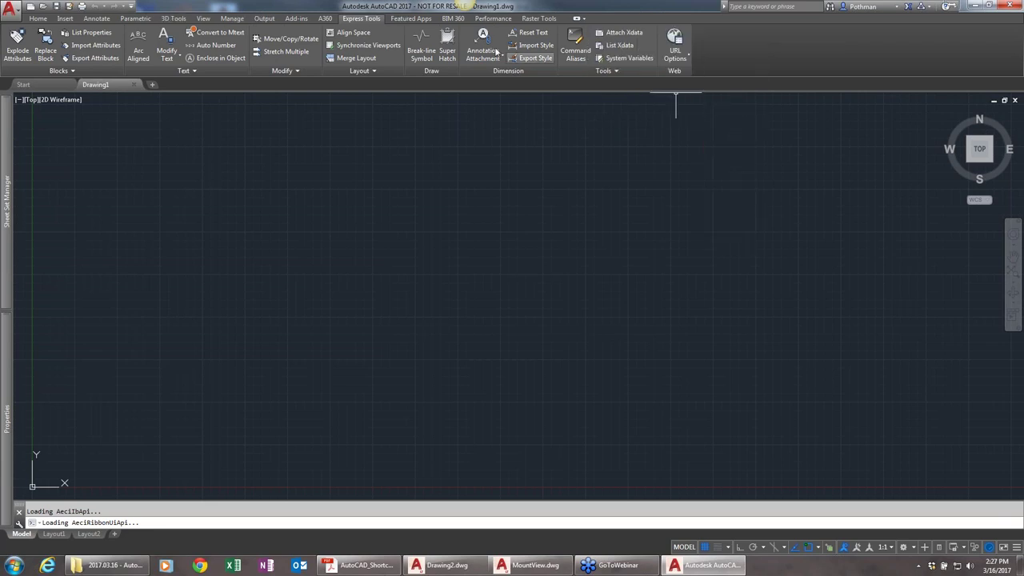
pyautogui.click(173, 19)
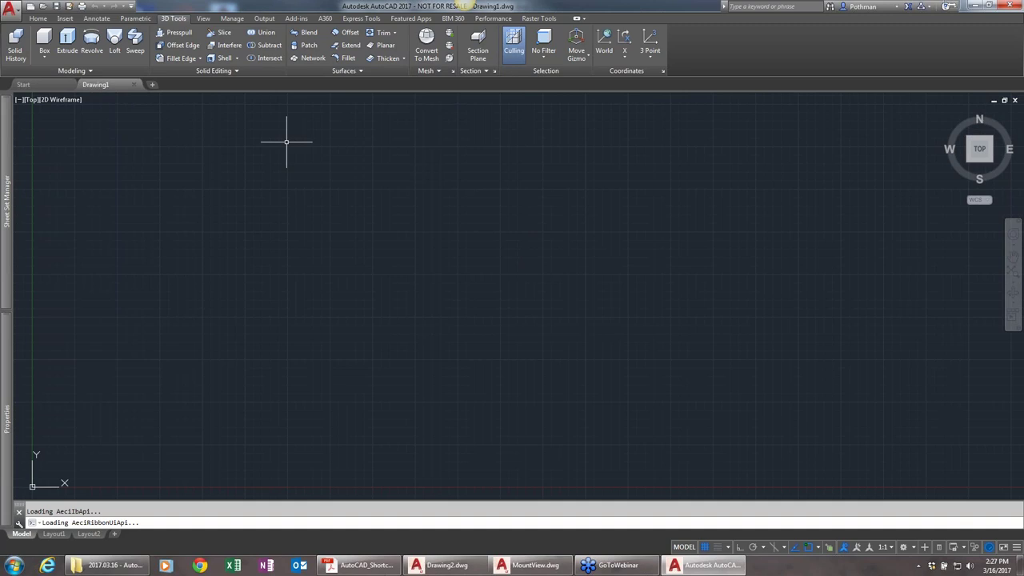
pyautogui.click(1010, 21)
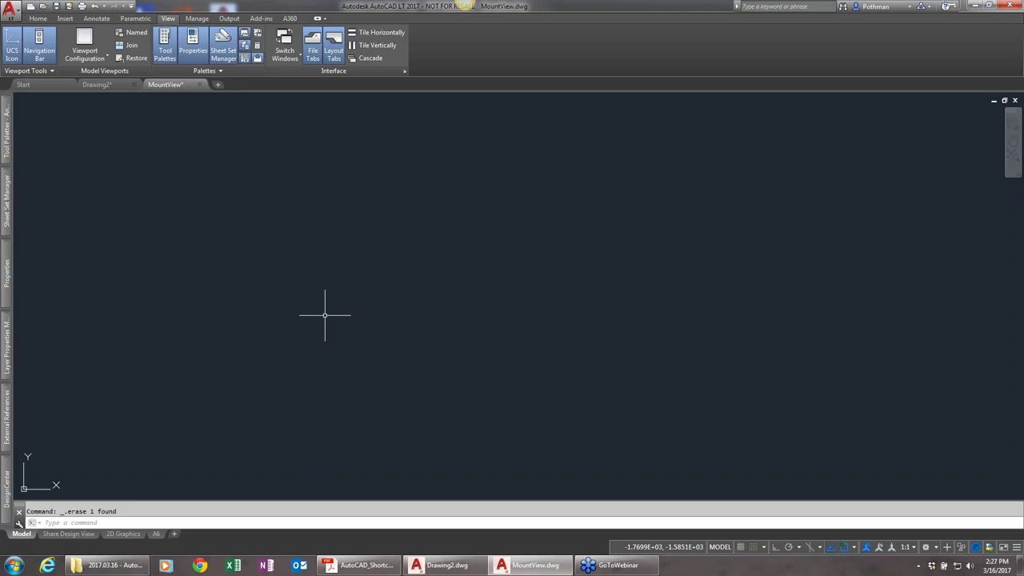
# Step: Zoom MountView out to its full extents with the ZOOM command
pyautogui.write('z')
pyautogui.press('Return')
pyautogui.write('d')
pyautogui.press('Return')
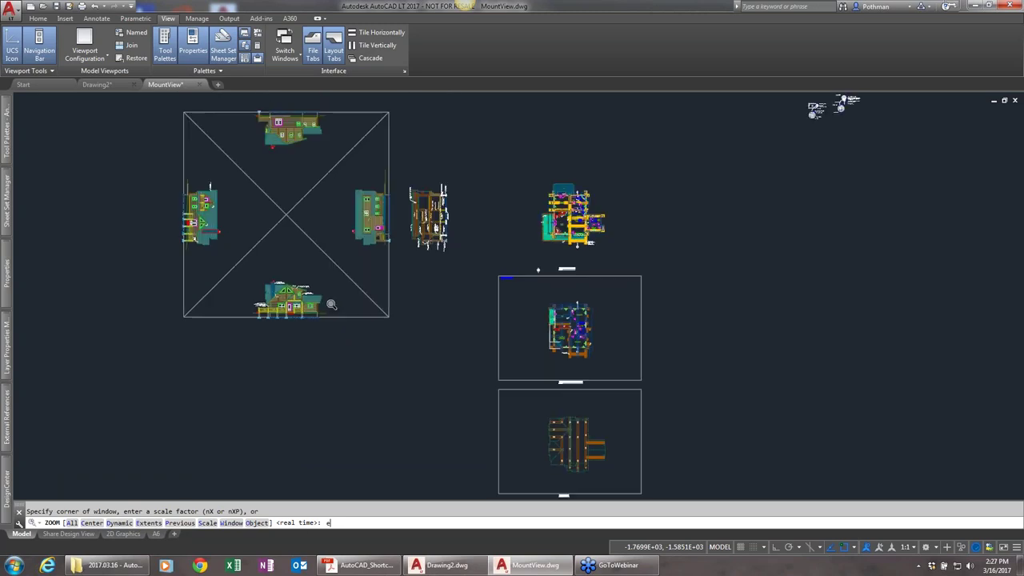
pyautogui.press('Return')
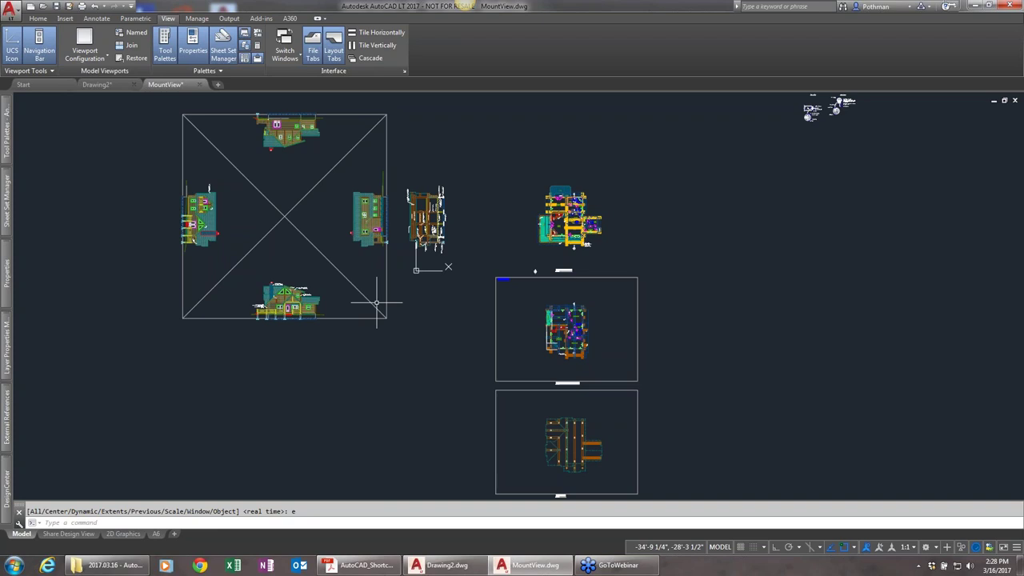
pyautogui.write('ziin')
pyautogui.press('BackSpace')
pyautogui.press('BackSpace')
pyautogui.press('BackSpace')
pyautogui.write('oom')
pyautogui.press('Return')
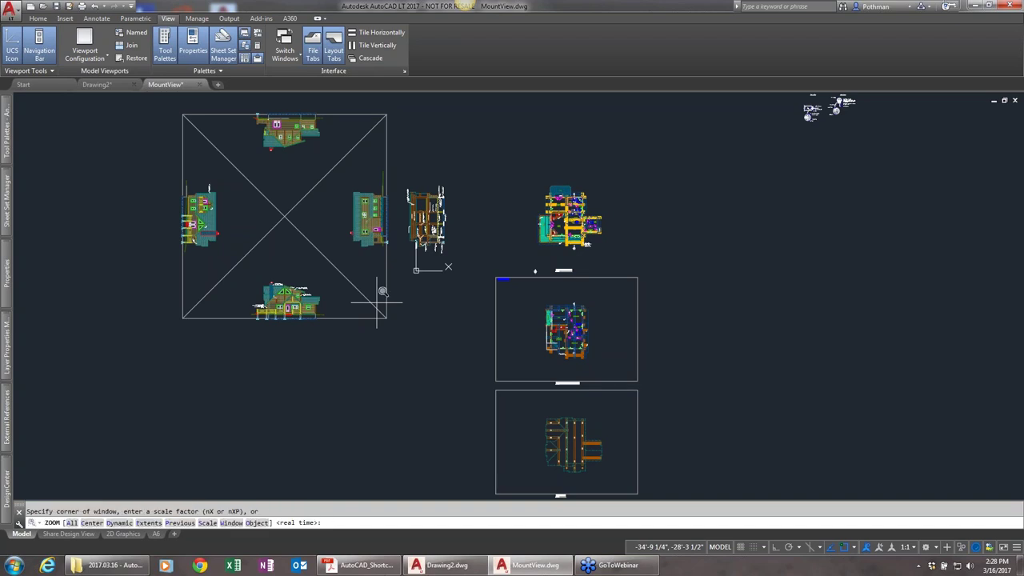
pyautogui.write('e')
pyautogui.press('Return')
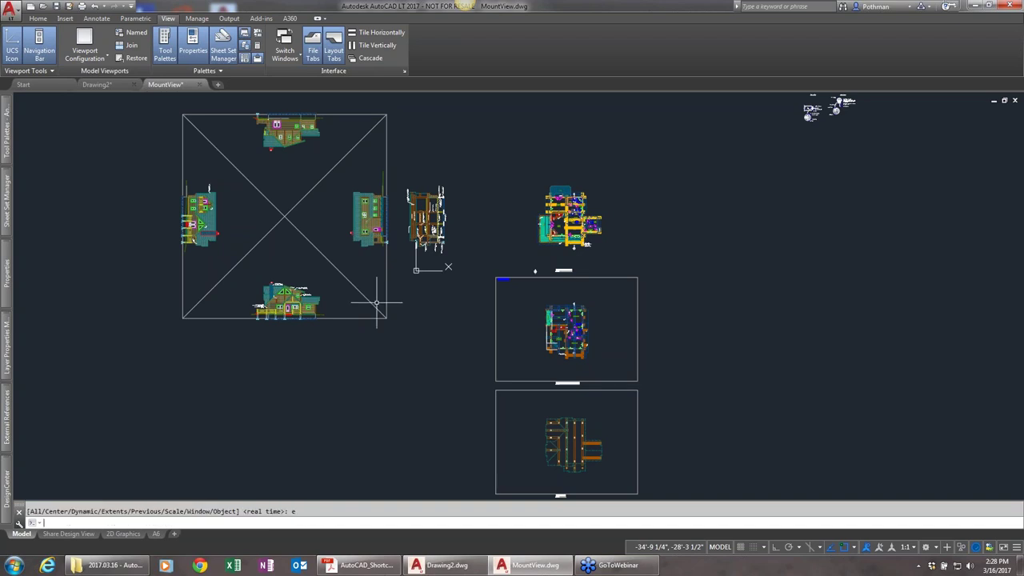
# Step: Zoom a window around the front elevation so it fills the drawing area
pyautogui.press('Return')
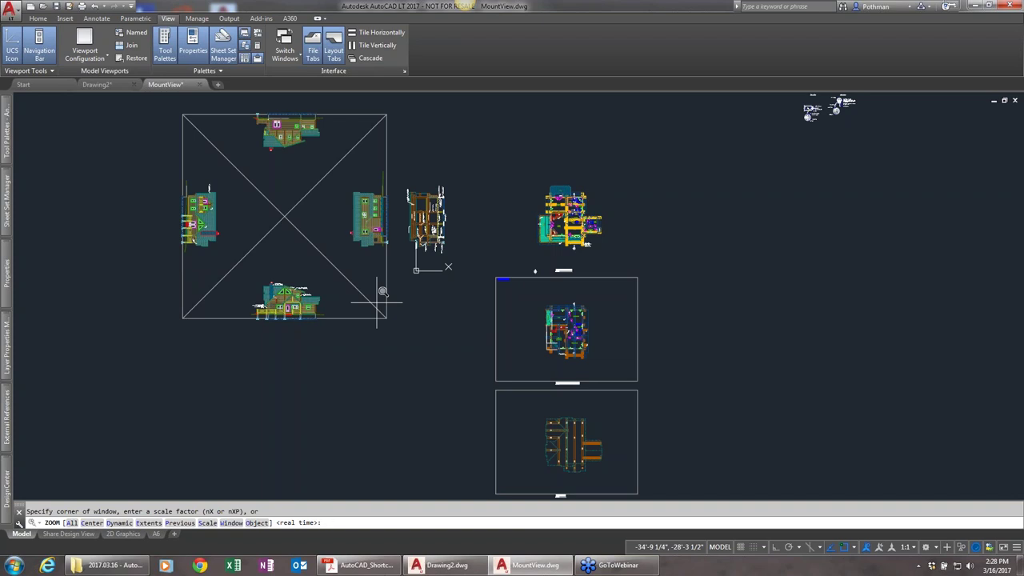
pyautogui.write('w')
pyautogui.press('Return')
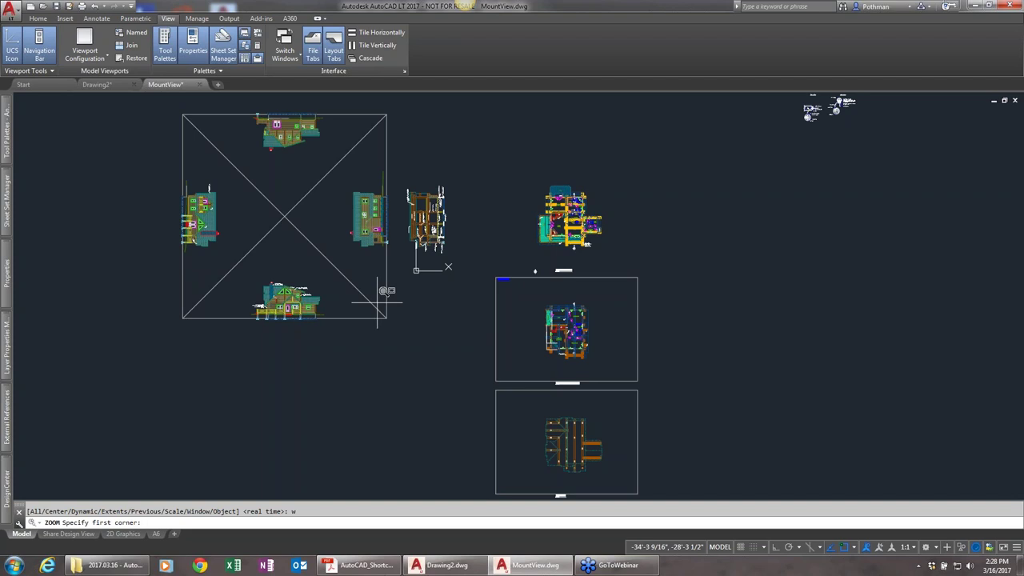
pyautogui.click(233, 331)
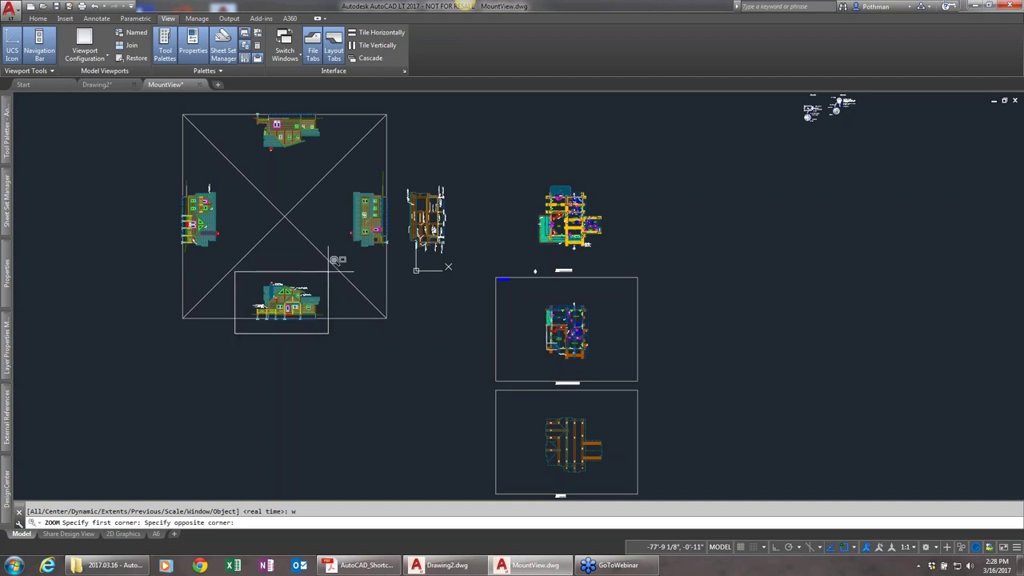
pyautogui.click(336, 270)
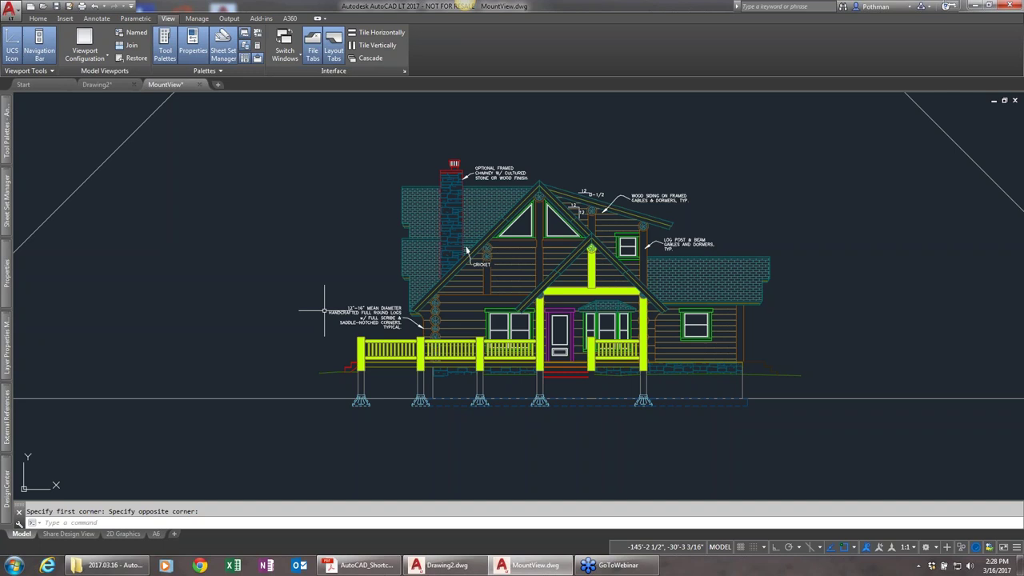
pyautogui.write('pan')
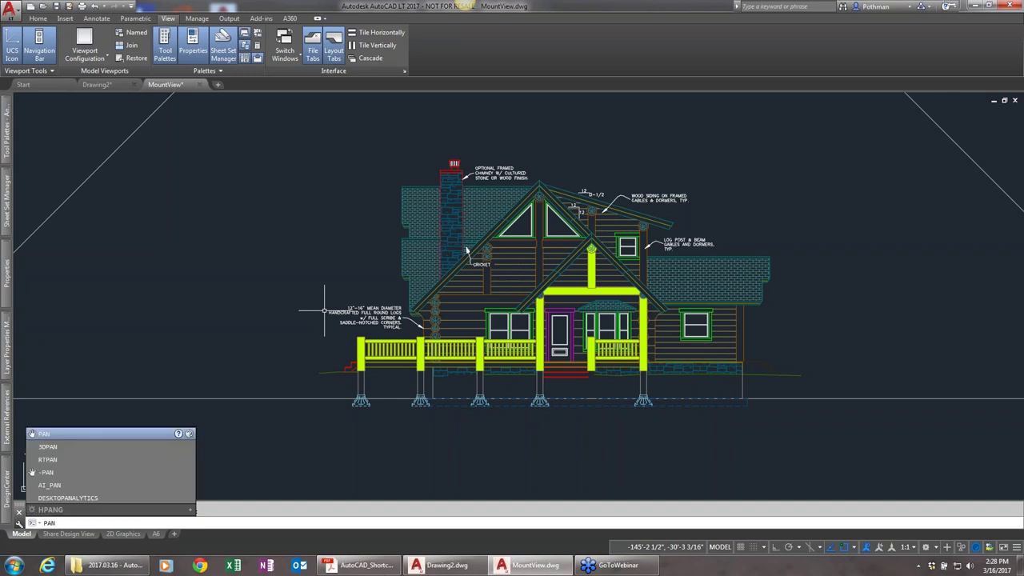
pyautogui.press('Return')
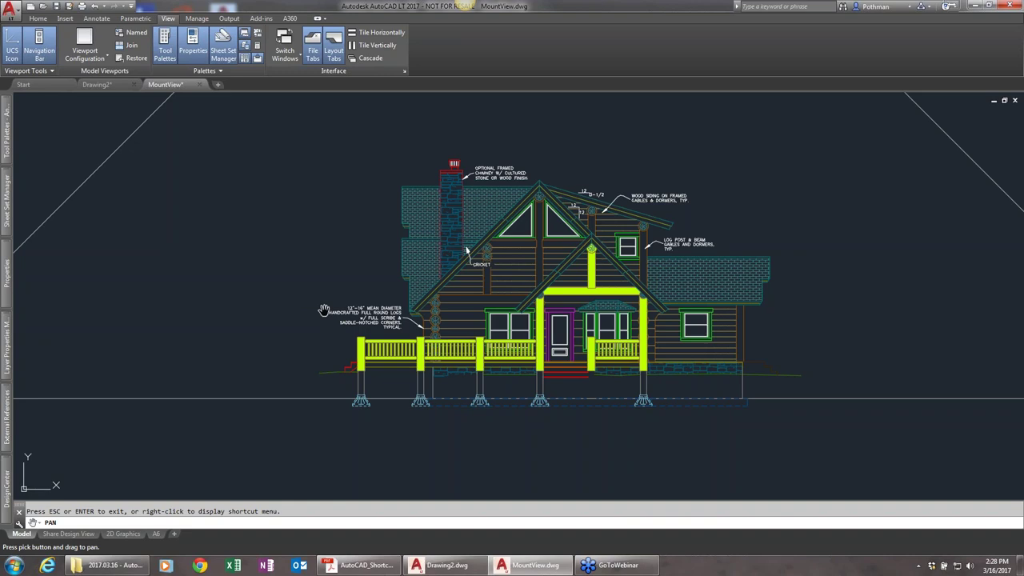
pyautogui.moveTo(682, 298); pyautogui.dragTo(194, 307)
pyautogui.moveTo(611, 231); pyautogui.dragTo(485, 343)
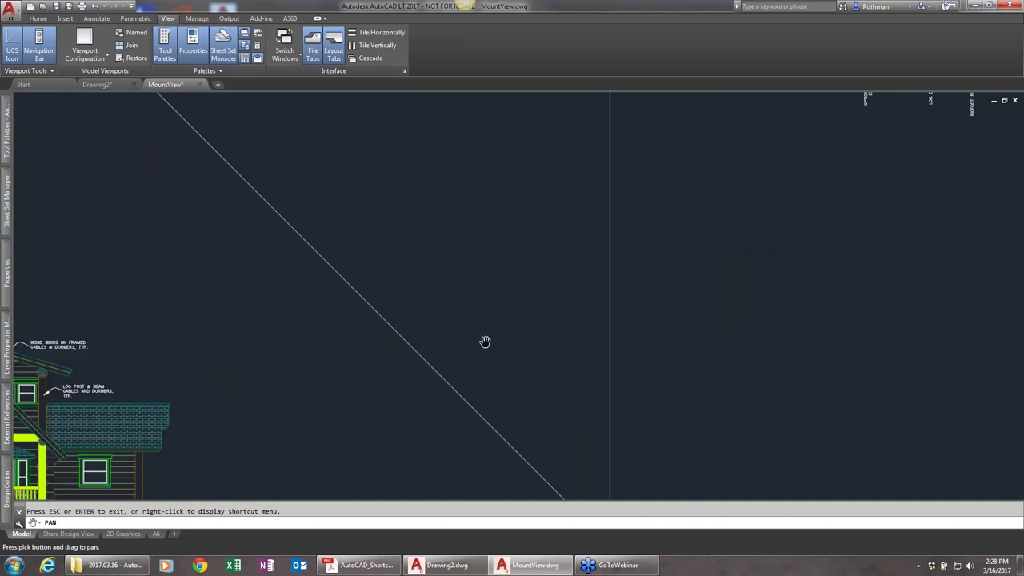
pyautogui.moveTo(434, 245); pyautogui.dragTo(511, 400)
pyautogui.moveTo(400, 222); pyautogui.dragTo(343, 364)
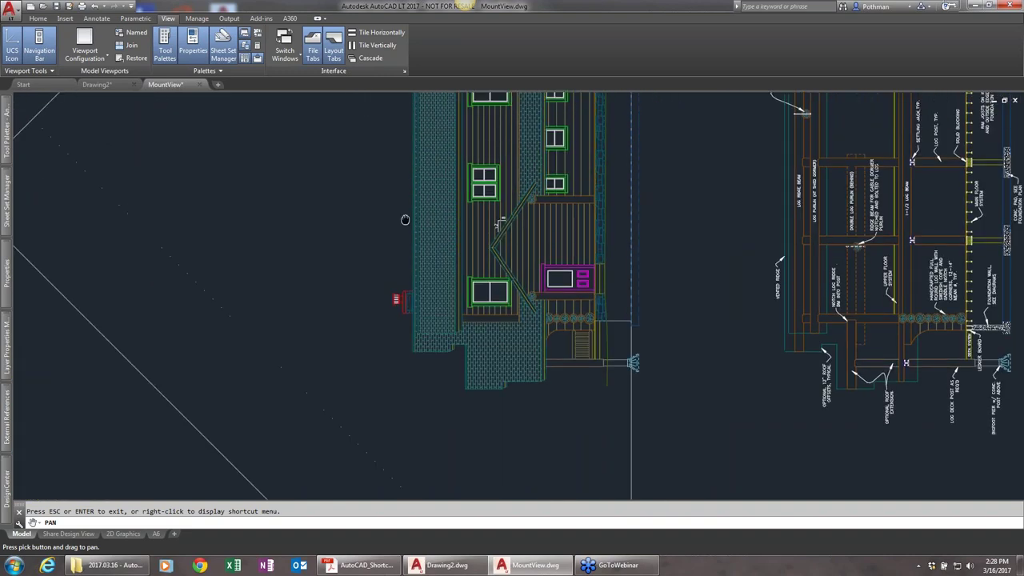
pyautogui.moveTo(405, 219); pyautogui.dragTo(376, 332)
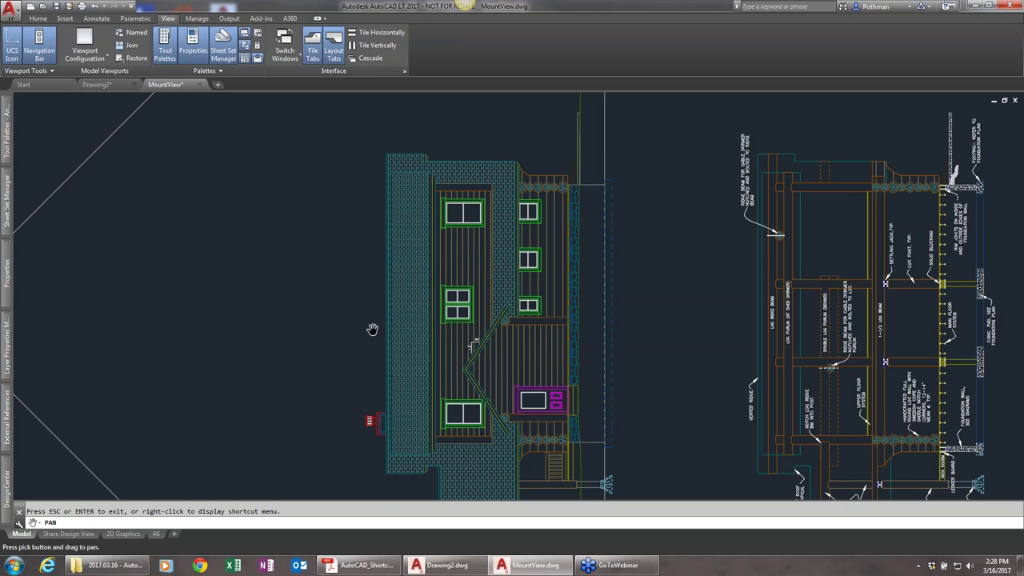
pyautogui.moveTo(231, 331)
pyautogui.mouseDown()
pyautogui.moveTo(304, 315)
pyautogui.moveTo(436, 214)
pyautogui.mouseUp()
pyautogui.moveTo(347, 384)
pyautogui.mouseDown()
pyautogui.moveTo(464, 283)
pyautogui.moveTo(342, 112)
pyautogui.mouseUp()
pyautogui.moveTo(400, 320); pyautogui.dragTo(398, 257)
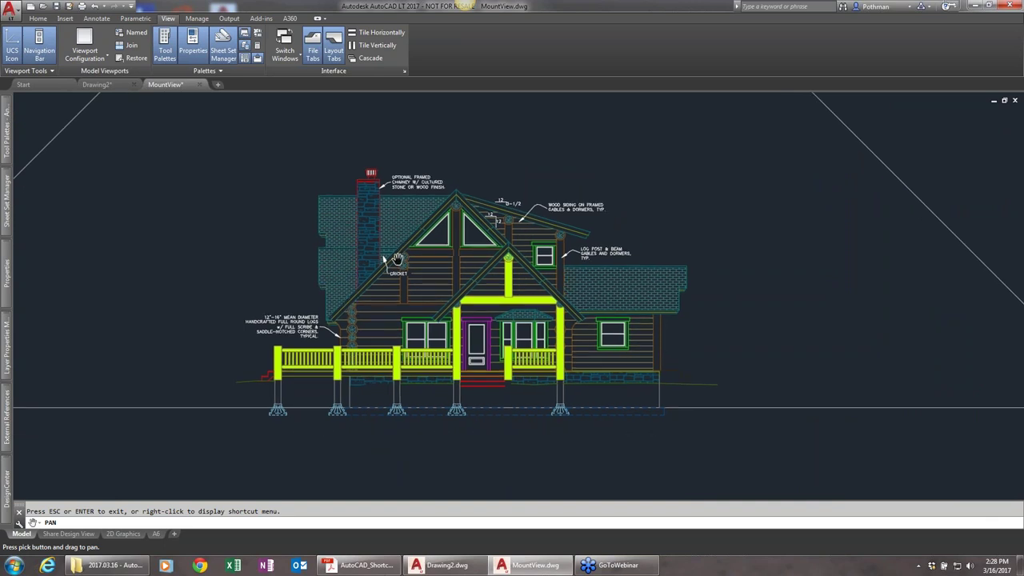
pyautogui.press('Escape')
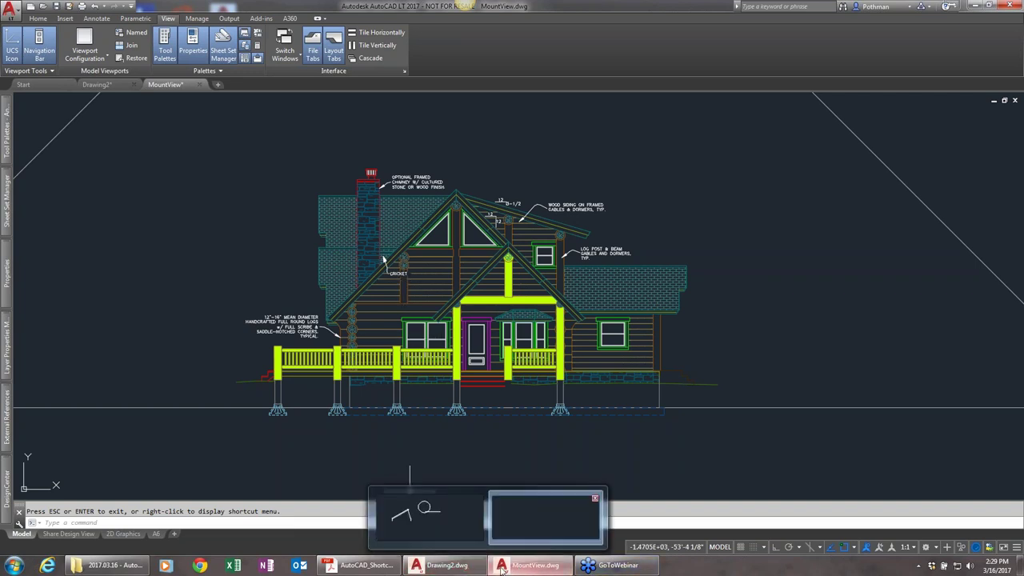
# Step: Read through pages 2–7 of AutoCAD_Shortcuts.pdf in Acrobat Reader, then close it
pyautogui.click(360, 566)
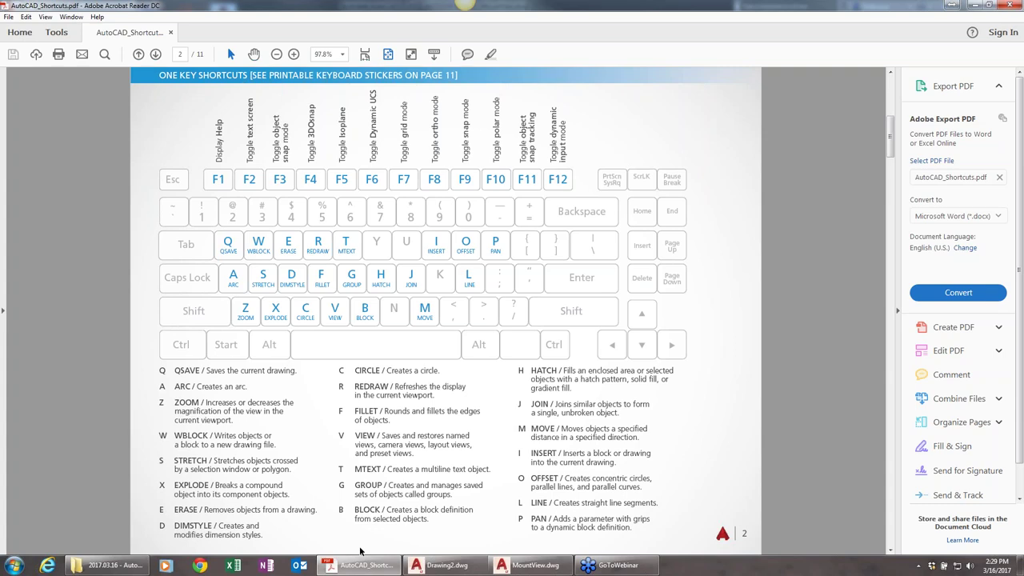
pyautogui.scroll(-3, 252, 182)
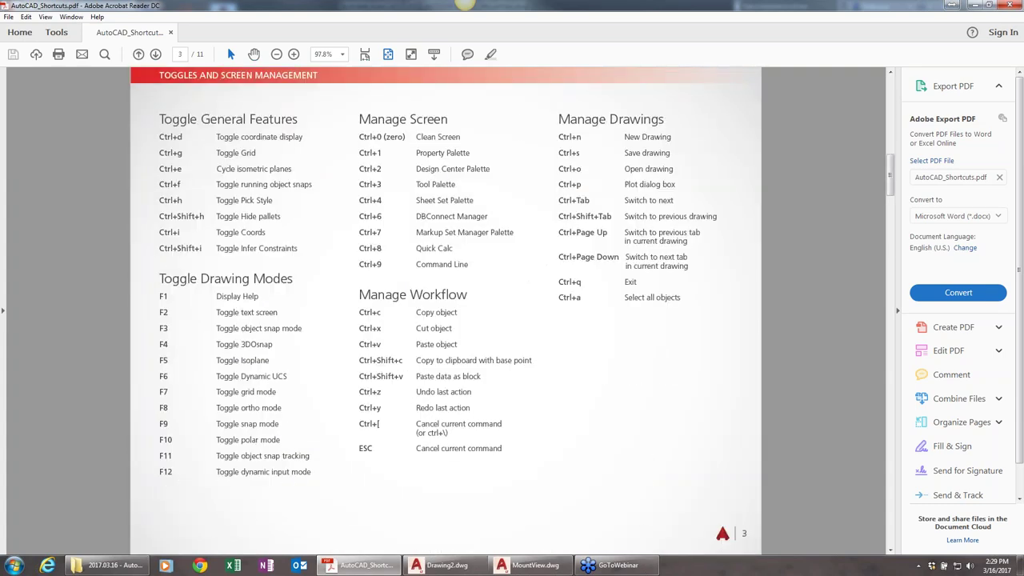
pyautogui.press('pageup')
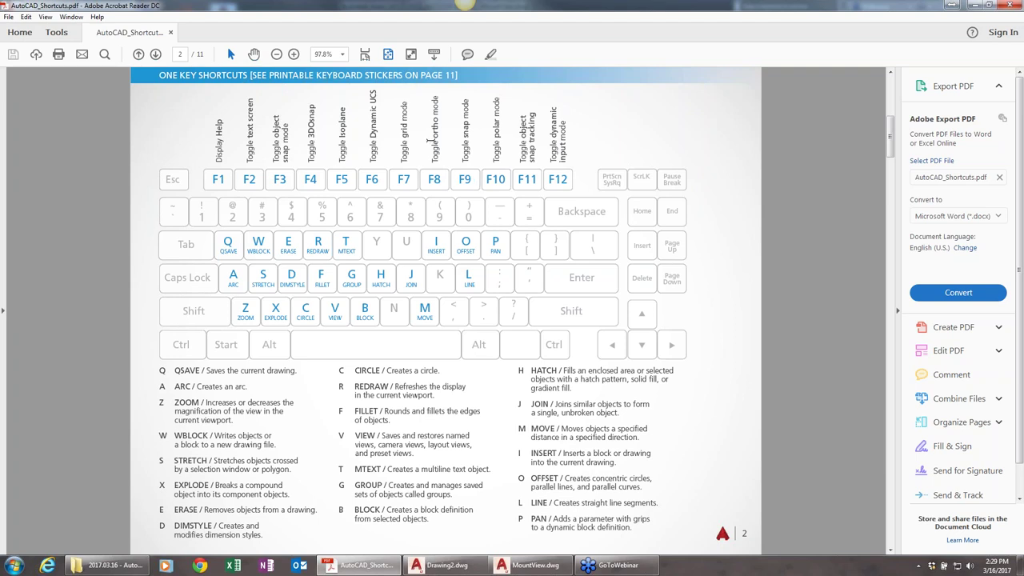
pyautogui.scroll(-3, 596, 443)
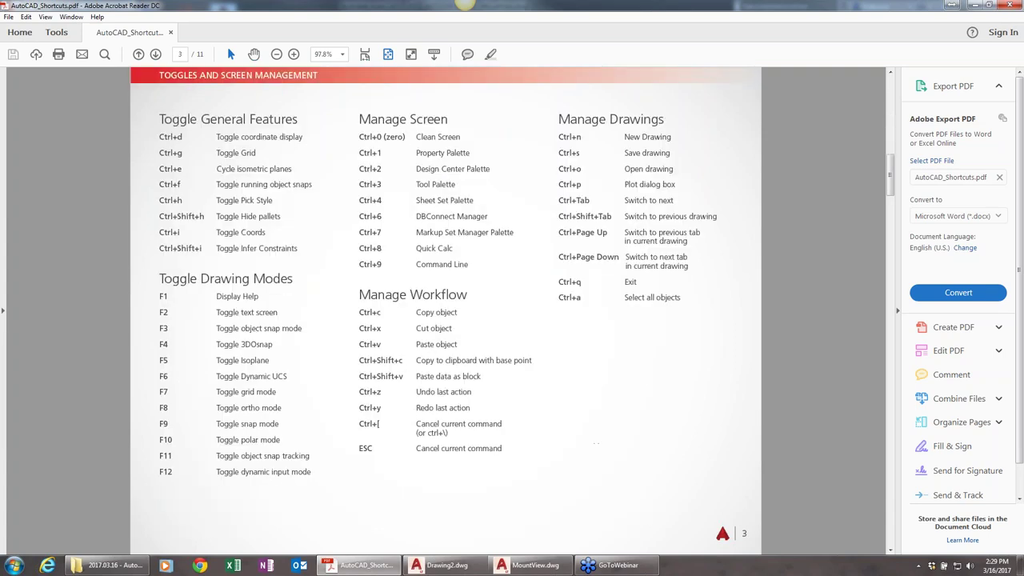
pyautogui.scroll(-3, 596, 443)
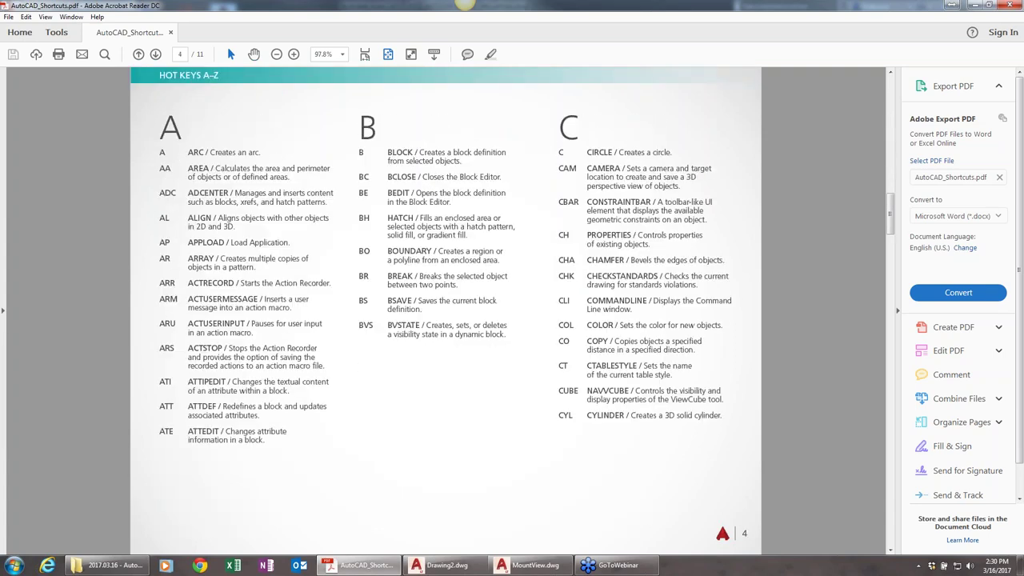
pyautogui.scroll(-3, 445, 312)
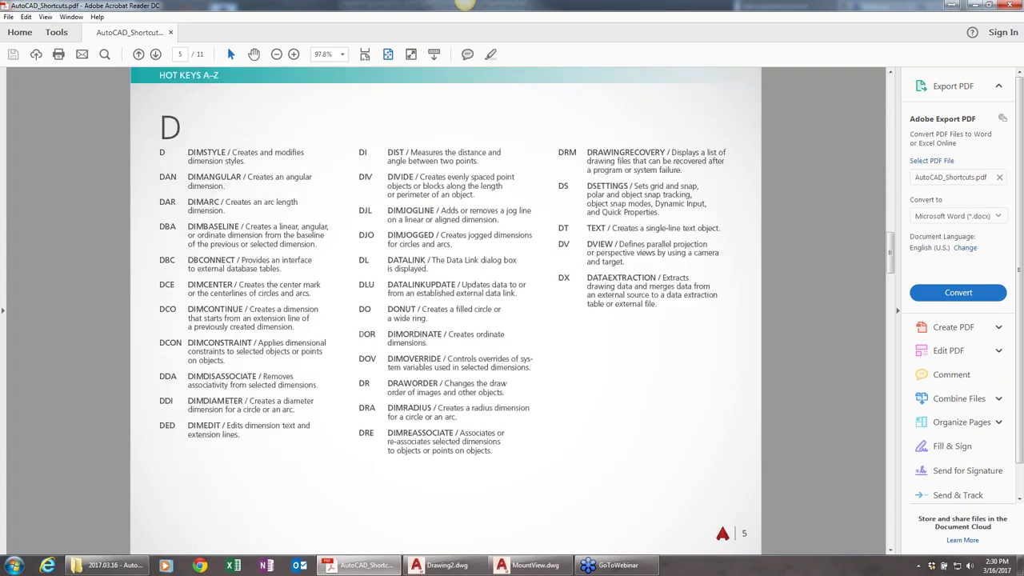
pyautogui.scroll(-3, 446, 312)
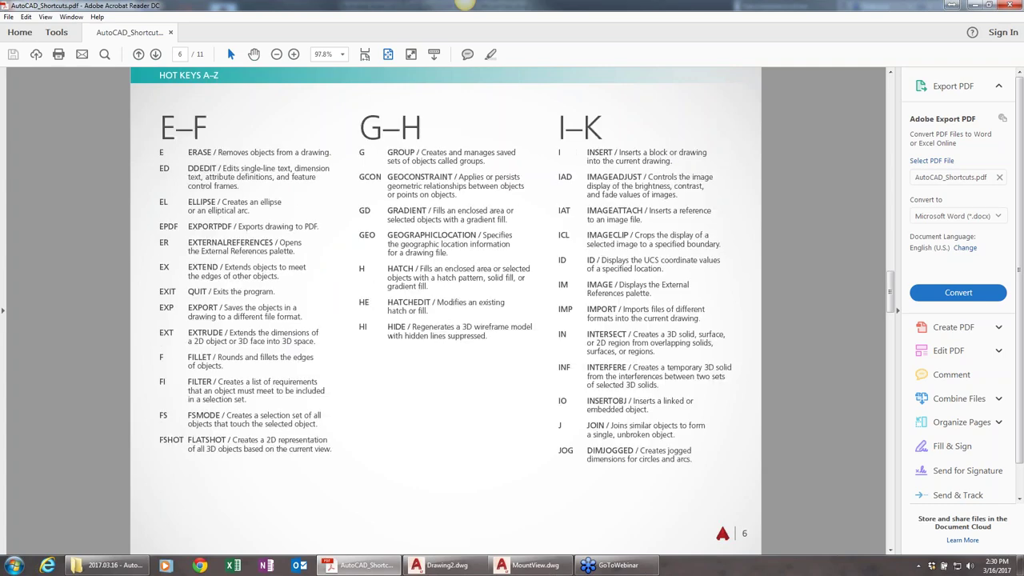
pyautogui.scroll(-3, 446, 312)
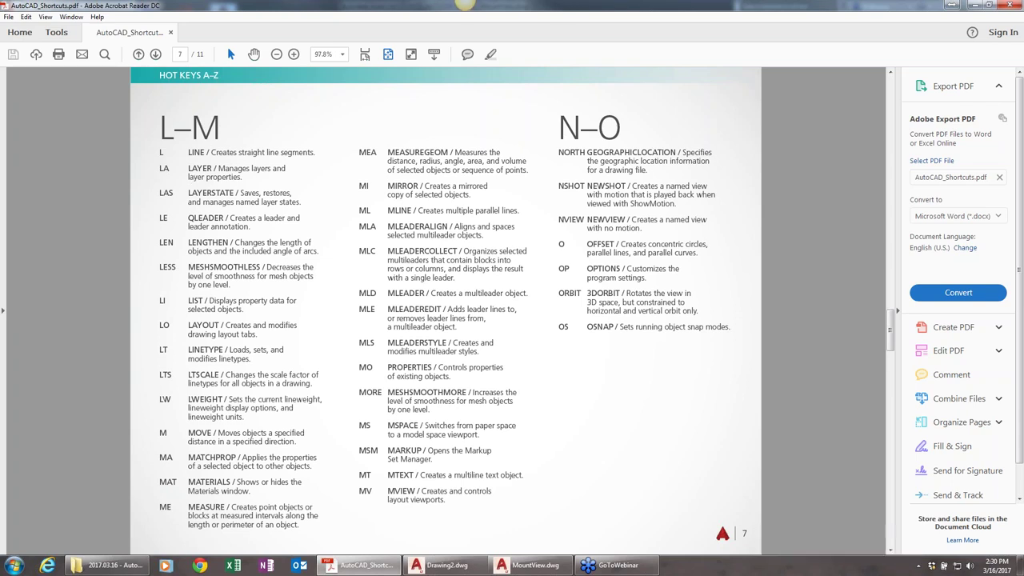
pyautogui.click(1009, 6)
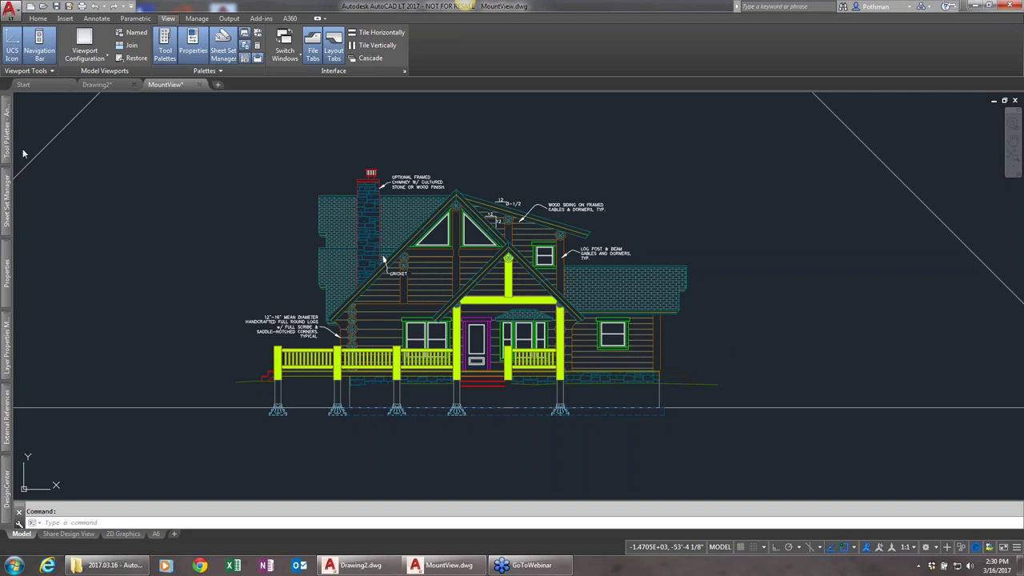
# Step: Expand the tool palettes and start the LINE command from the Home tab's Draw panel
pyautogui.click(7, 200)
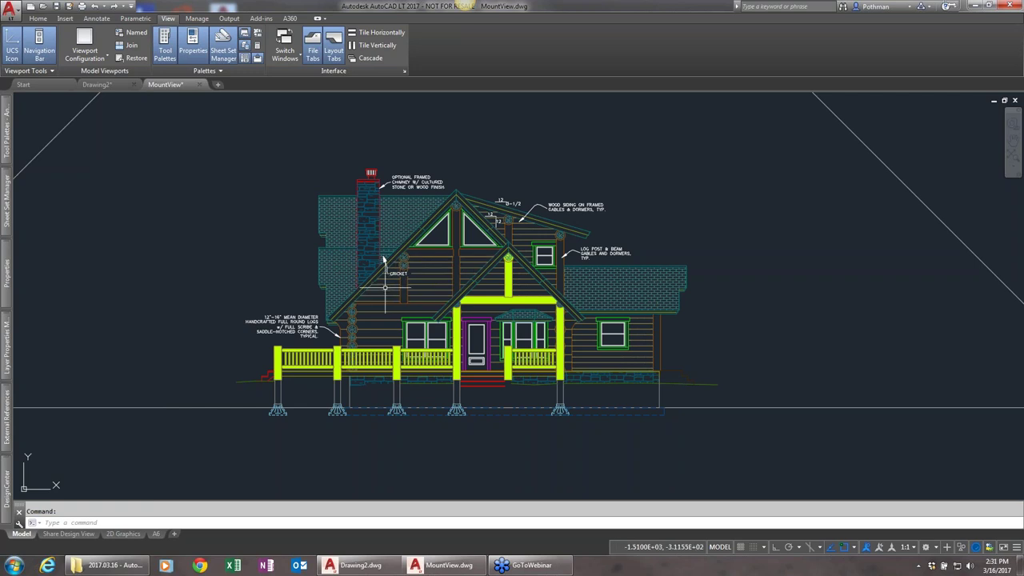
pyautogui.click(40, 19)
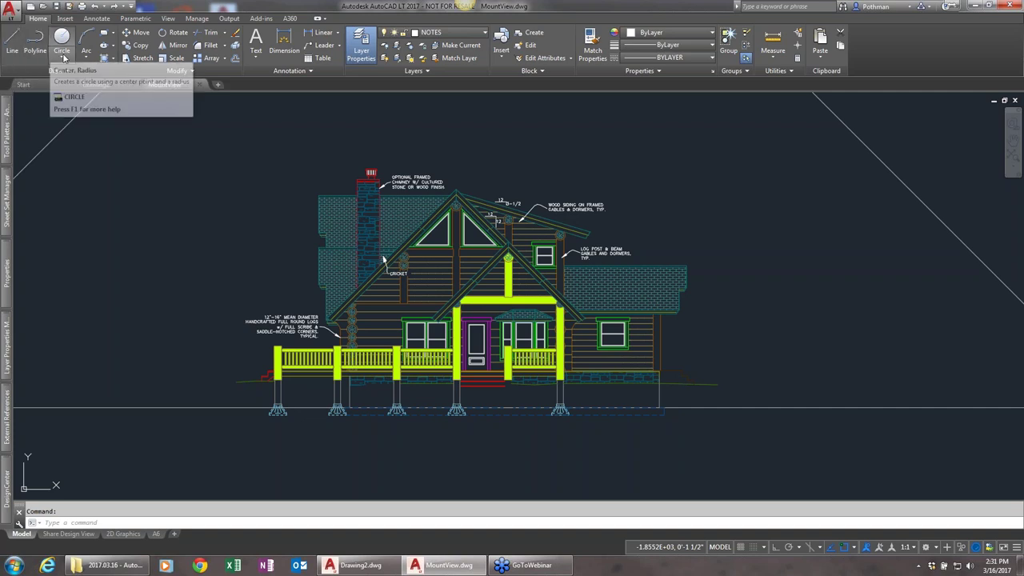
pyautogui.click(16, 40)
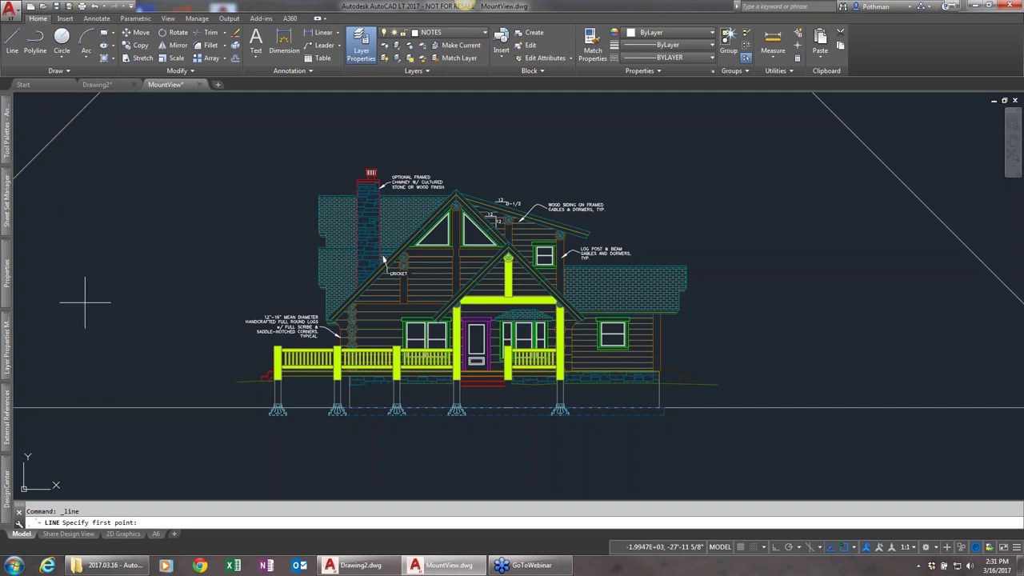
# Step: Draw a freehand zigzag of four connected line segments left of the chimney, zooming in on them
pyautogui.click(72, 249)
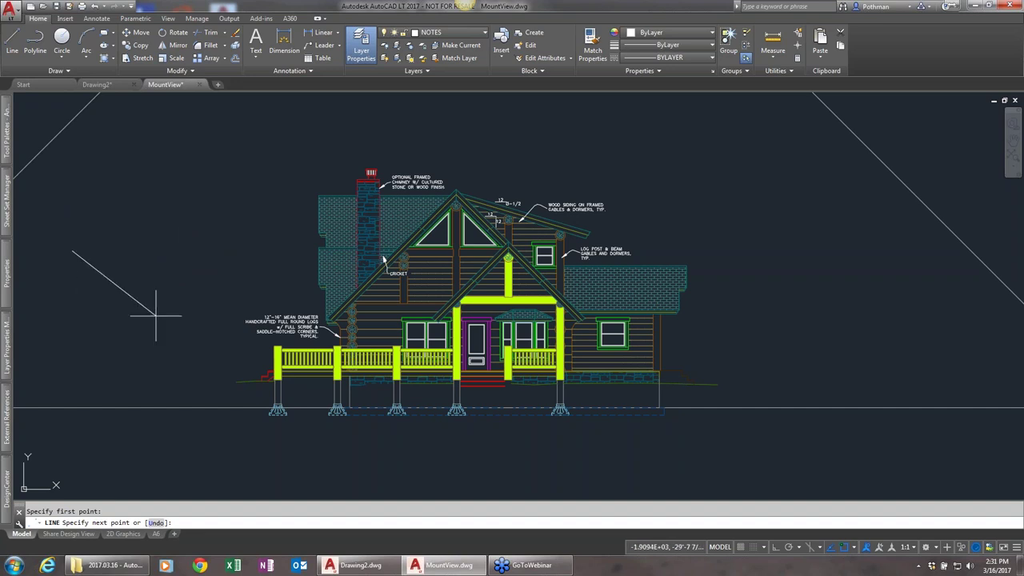
pyautogui.moveTo(7, 264)
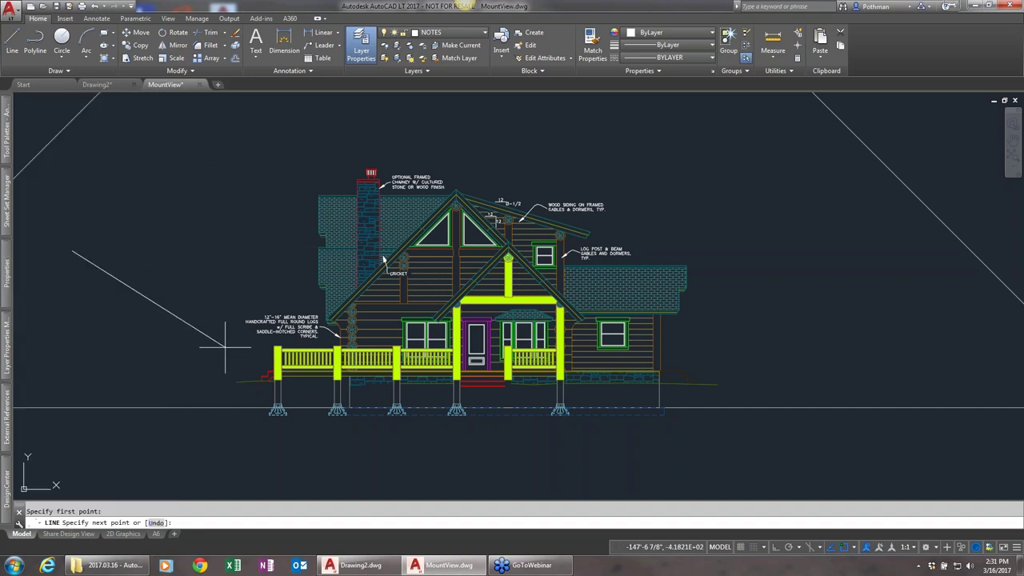
pyautogui.click(151, 210)
pyautogui.click(203, 270)
pyautogui.click(271, 225)
pyautogui.click(227, 166)
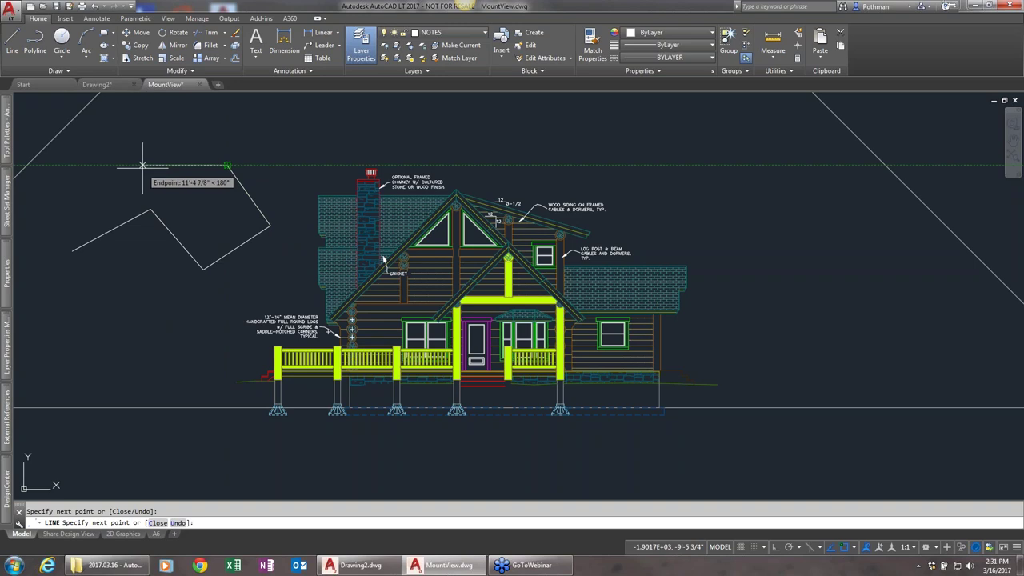
pyautogui.scroll(-2, 141, 166)
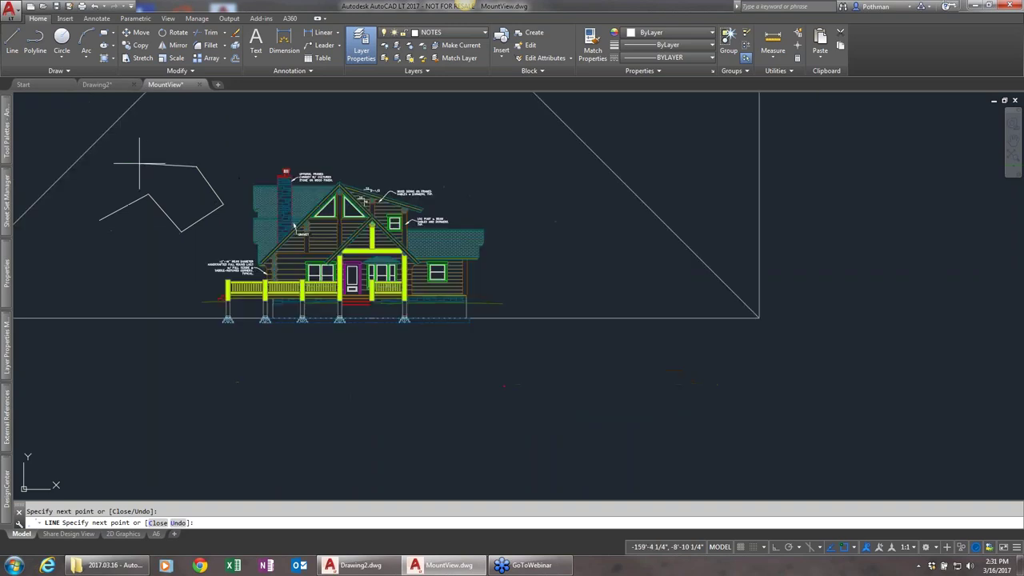
pyautogui.scroll(5, 155, 164)
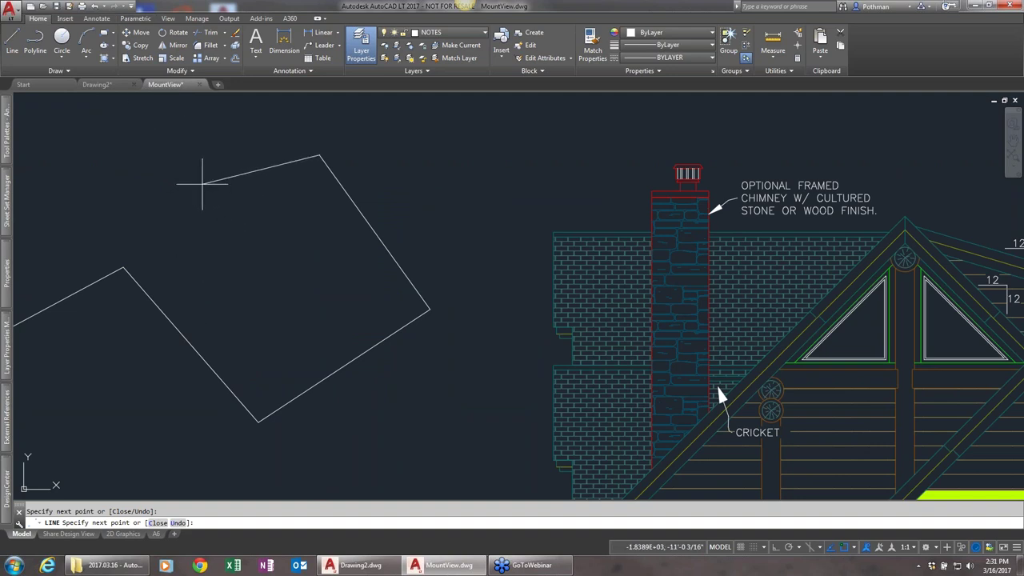
# Step: With Ortho on, add a horizontal segment left and a vertical one down, then turn Ortho off and cancel LINE
pyautogui.press('F8')
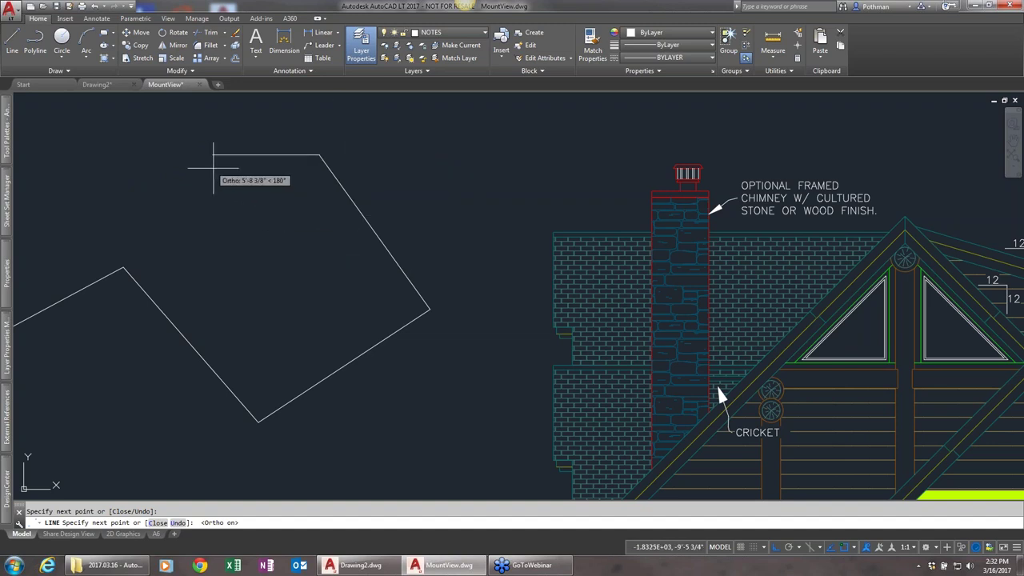
pyautogui.click(177, 163)
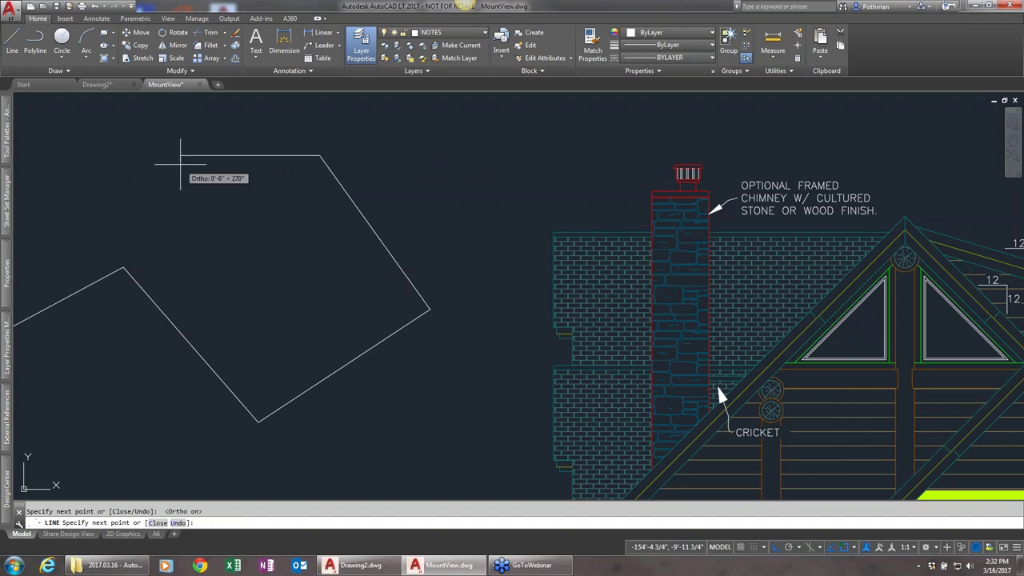
pyautogui.click(204, 251)
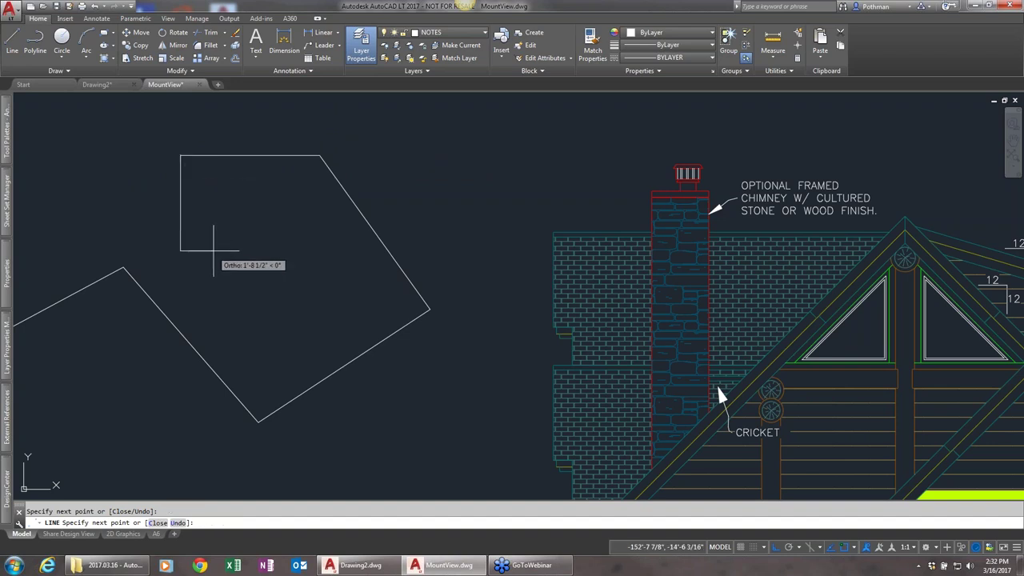
pyautogui.press('F8')
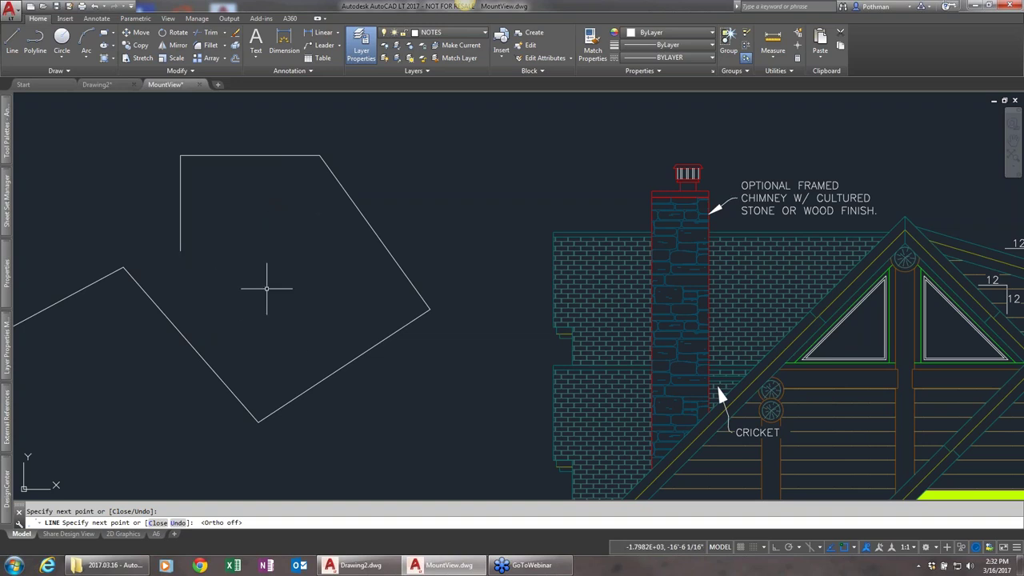
pyautogui.press('Escape')
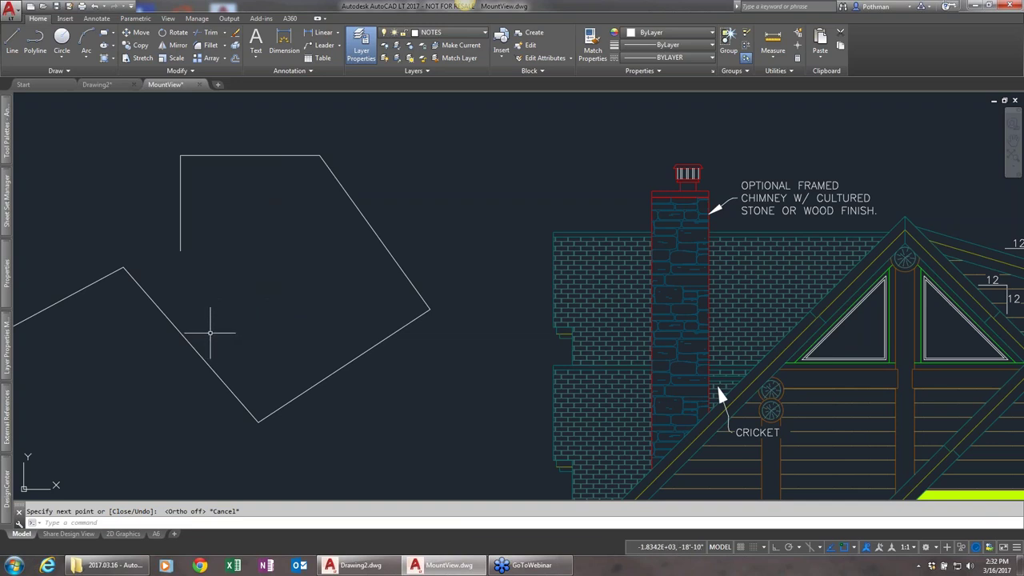
pyautogui.scroll(2, 212, 334)
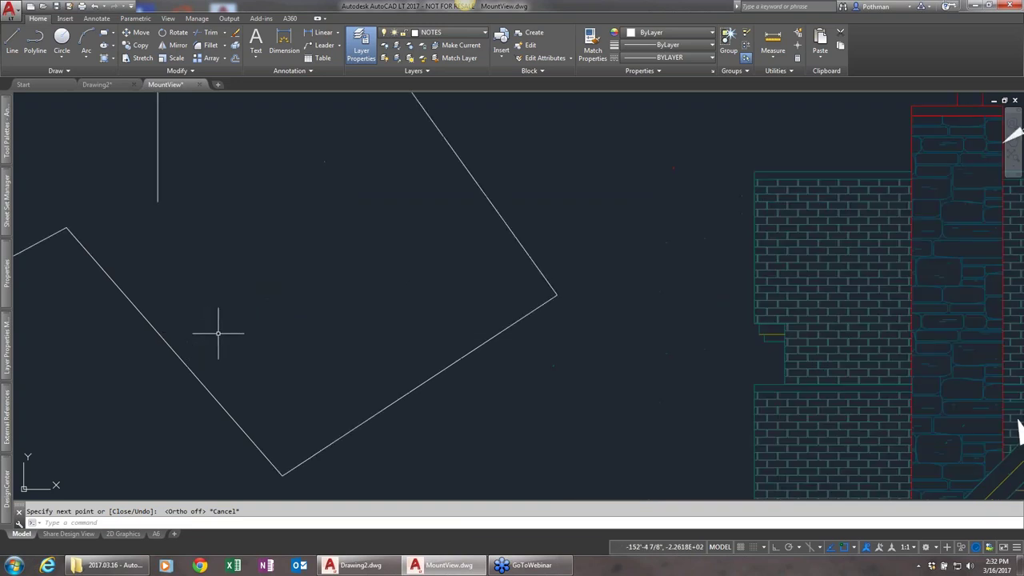
pyautogui.scroll(-4, 400, 370)
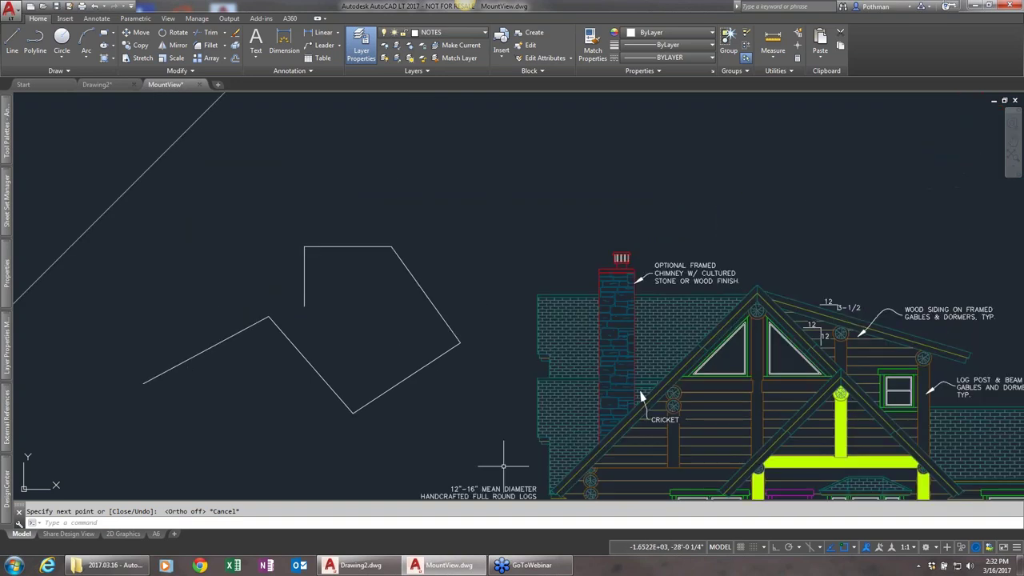
pyautogui.click(851, 547)
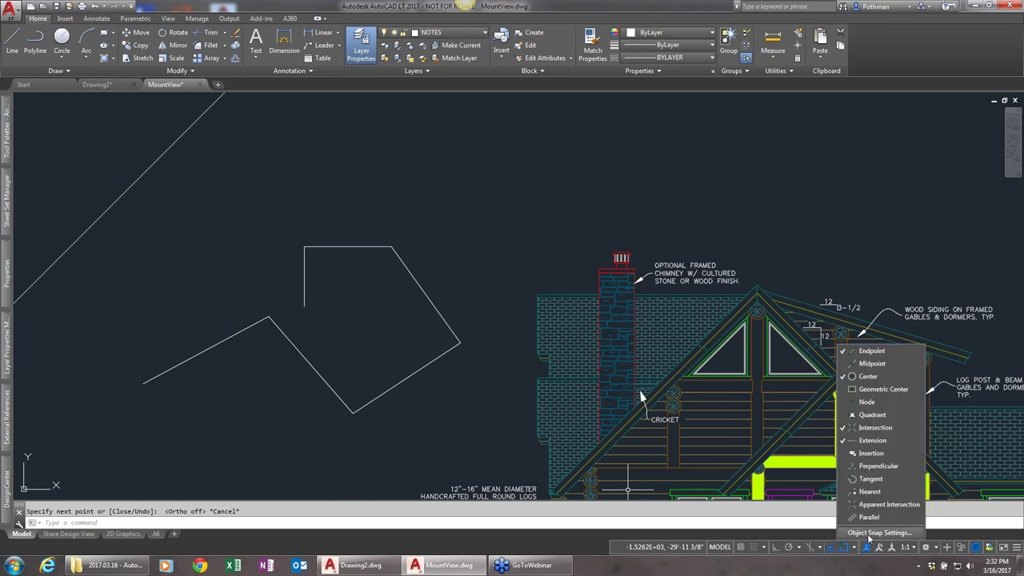
pyautogui.click(871, 533)
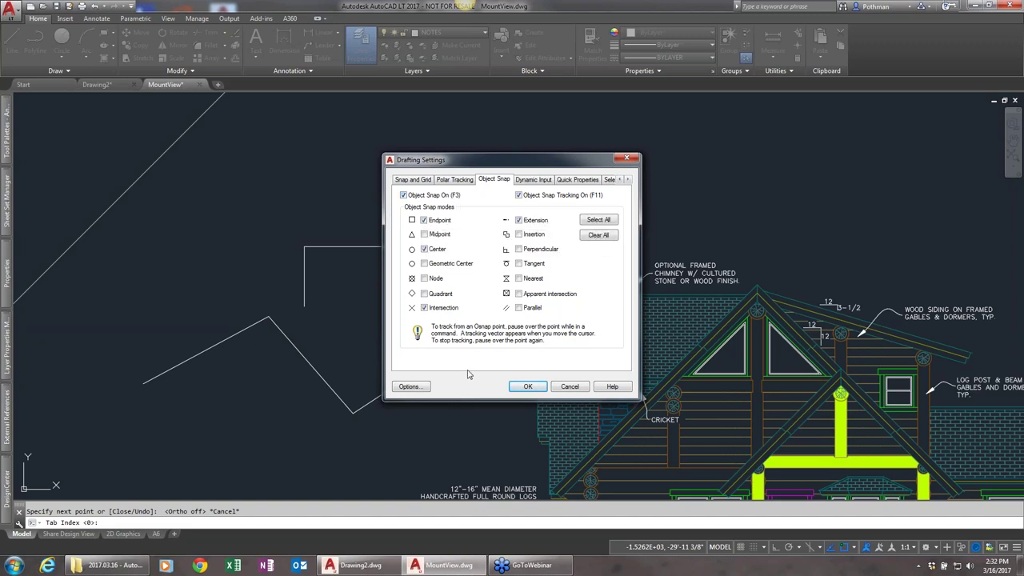
pyautogui.click(568, 387)
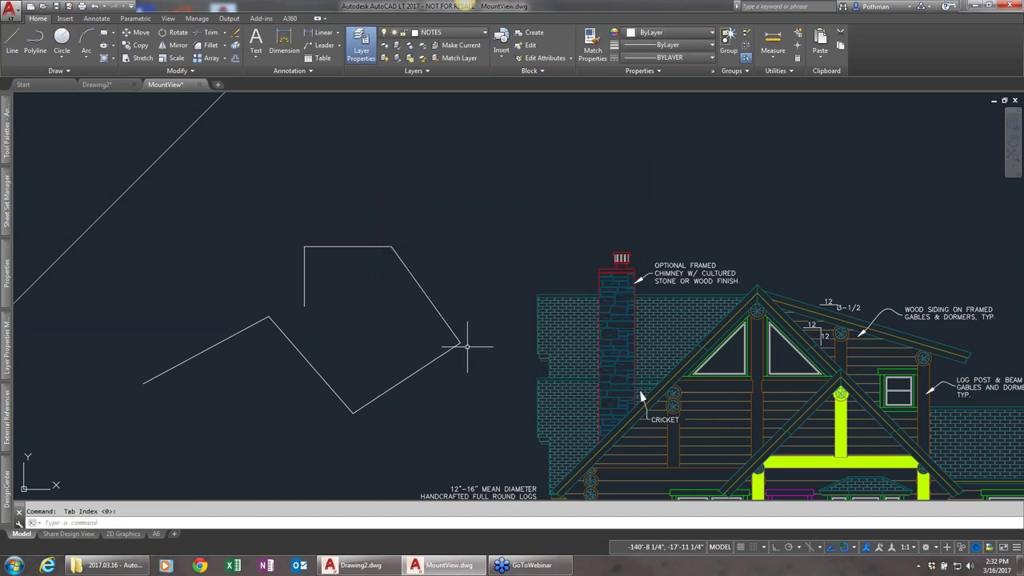
# Step: With object snap off, draw a loose line ending near the polygon's bottom
pyautogui.write('l')
pyautogui.press('Return')
pyautogui.press('F3')
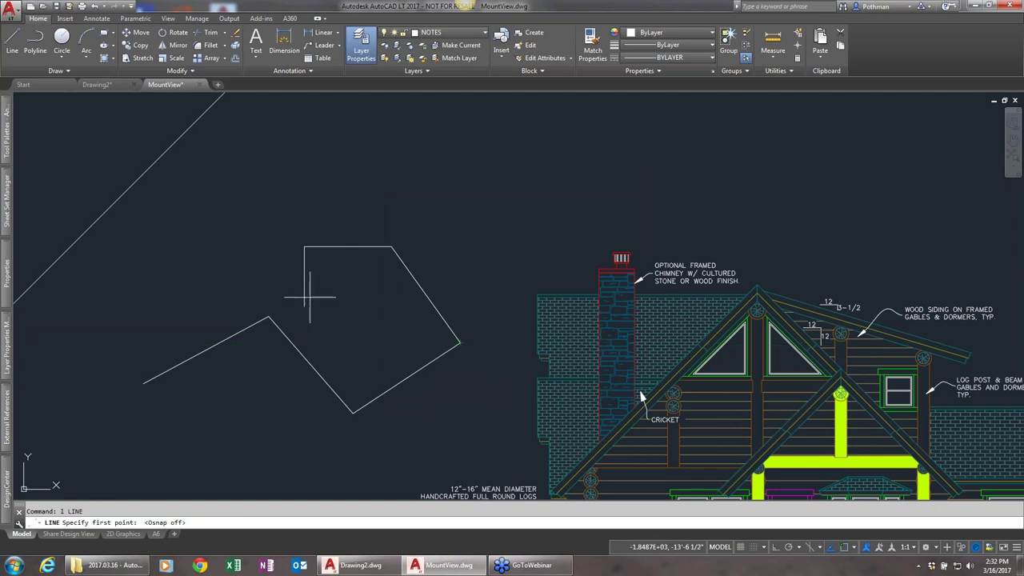
pyautogui.click(304, 304)
pyautogui.click(353, 307)
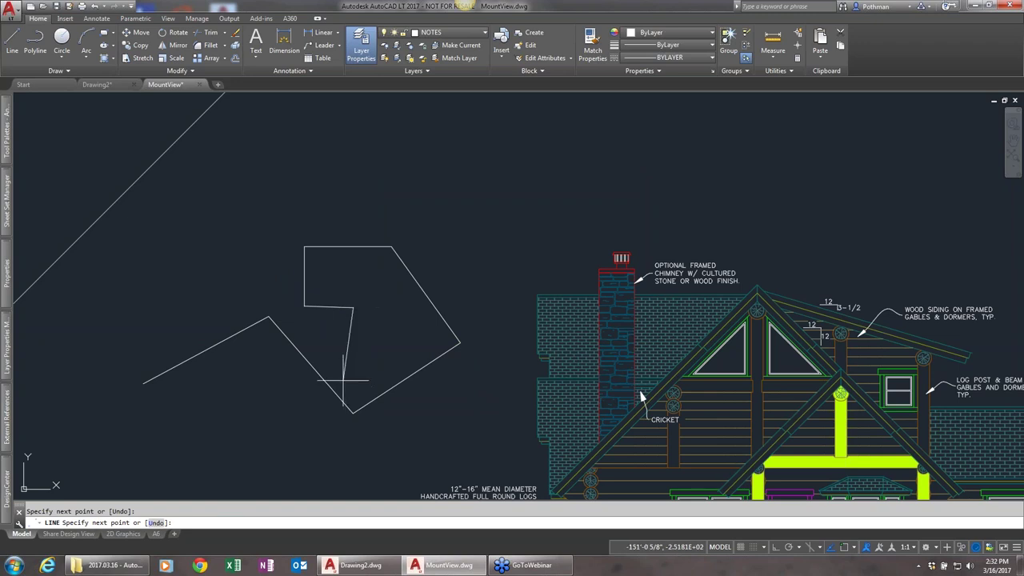
pyautogui.press('Return')
pyautogui.scroll(6, 296, 300)
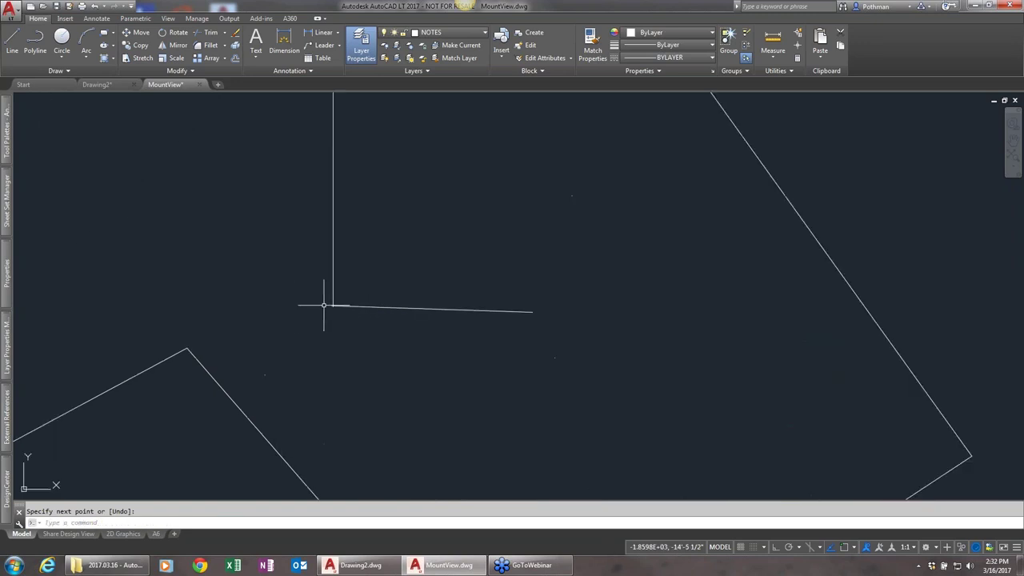
pyautogui.scroll(2, 338, 311)
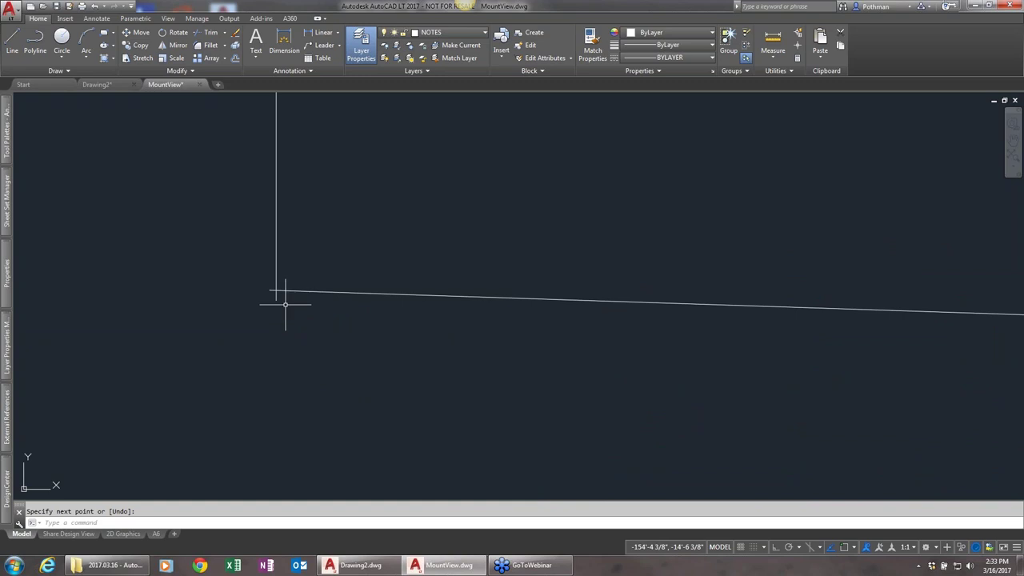
# Step: With object snap on, draw a line from the corner endpoint down-right, then open Object Snap Settings
pyautogui.write('l')
pyautogui.press('Return')
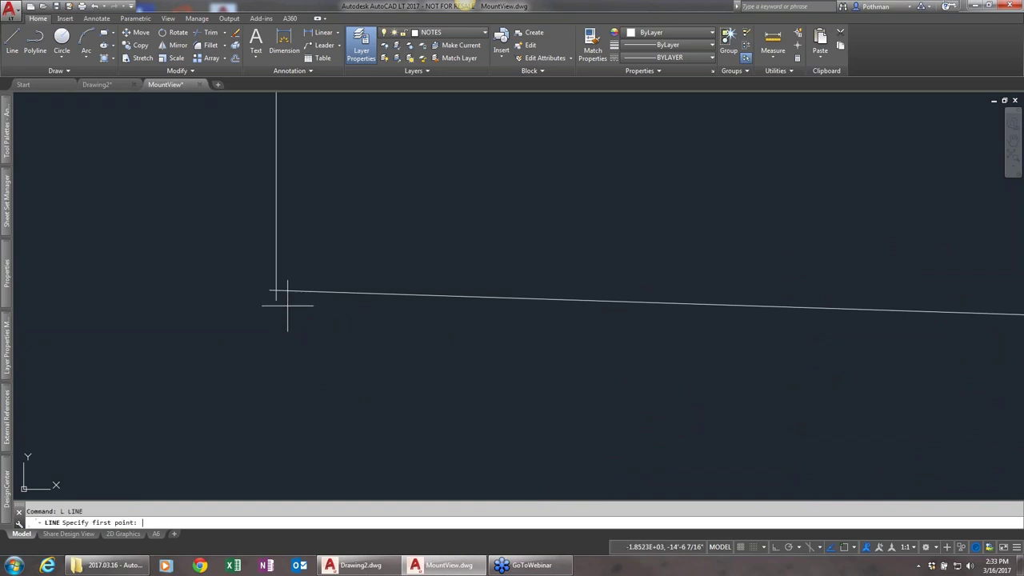
pyautogui.press('F3')
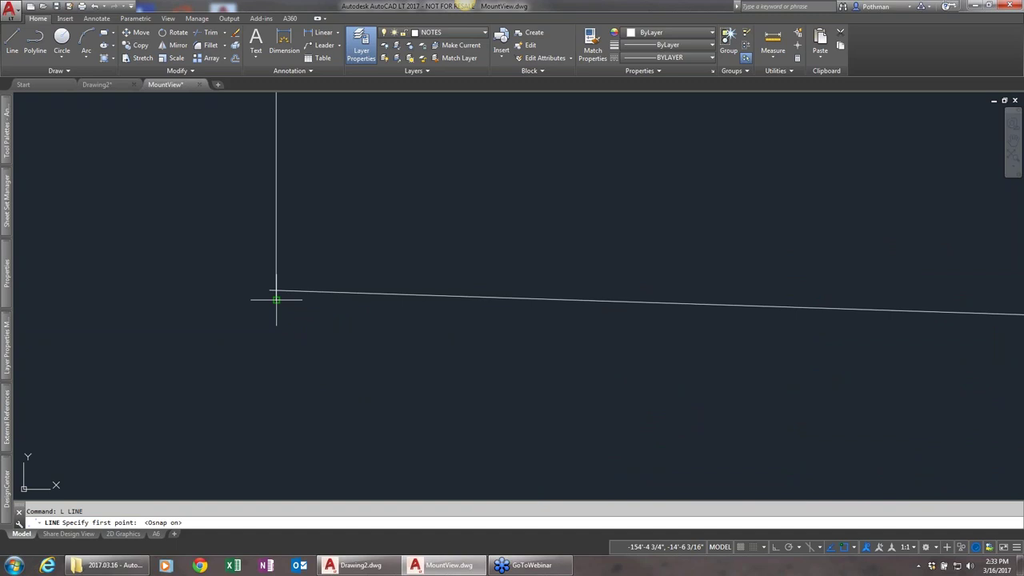
pyautogui.click(276, 300)
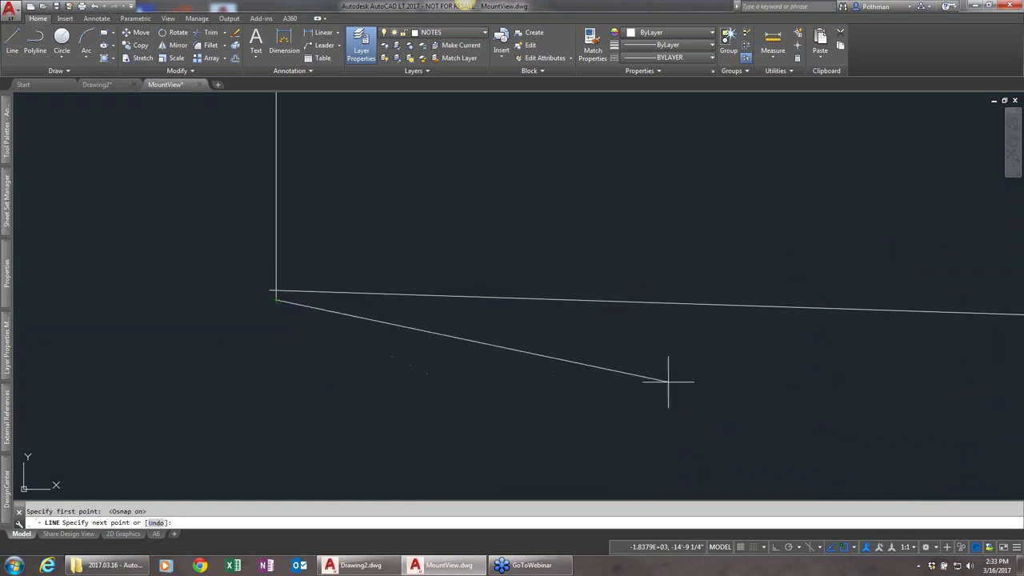
pyautogui.click(414, 370)
pyautogui.press('Return')
pyautogui.scroll(2, 433, 402)
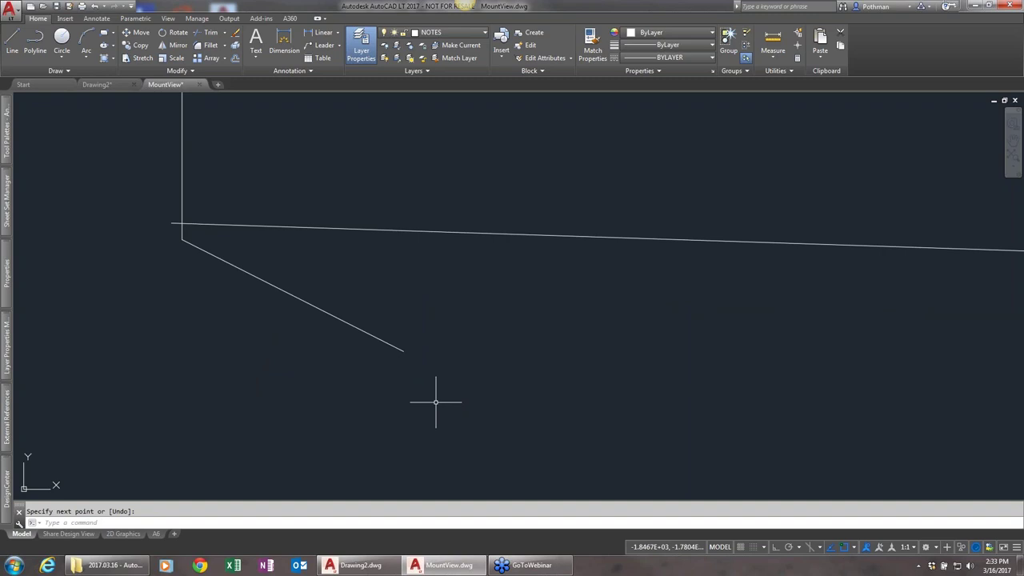
pyautogui.scroll(2, 565, 446)
pyautogui.scroll(-6, 562, 448)
pyautogui.scroll(-7, 562, 448)
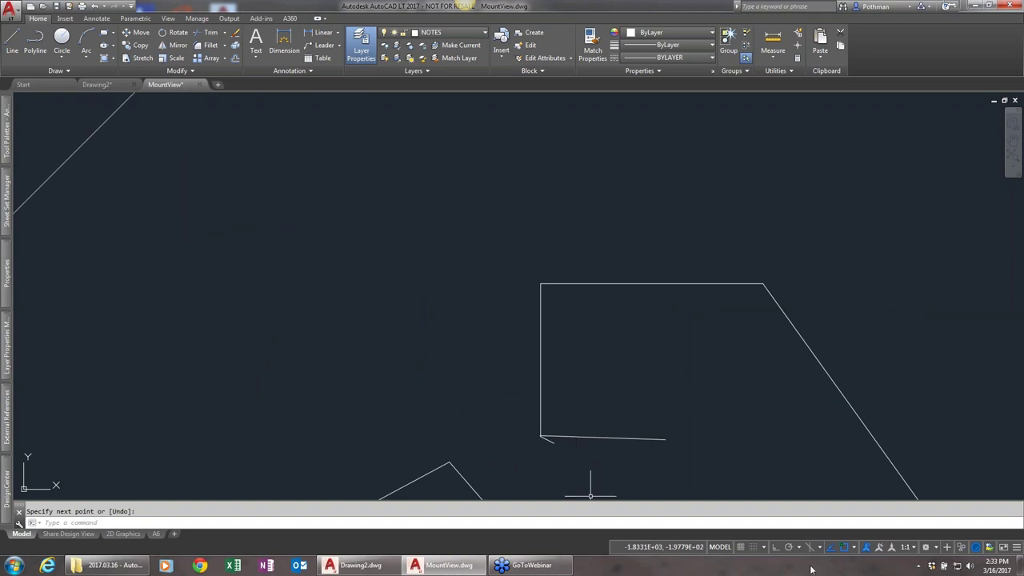
pyautogui.click(853, 549)
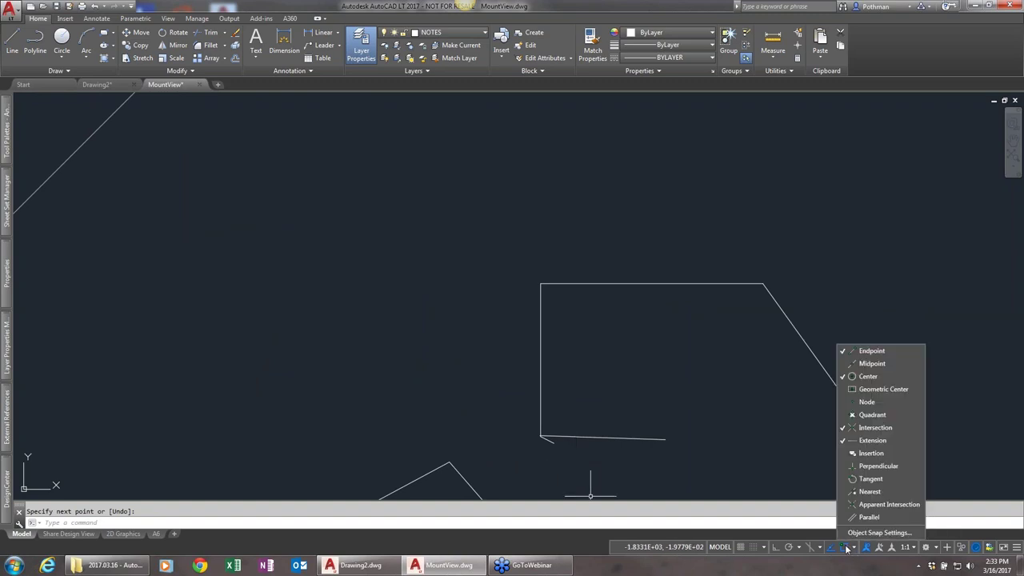
pyautogui.click(878, 533)
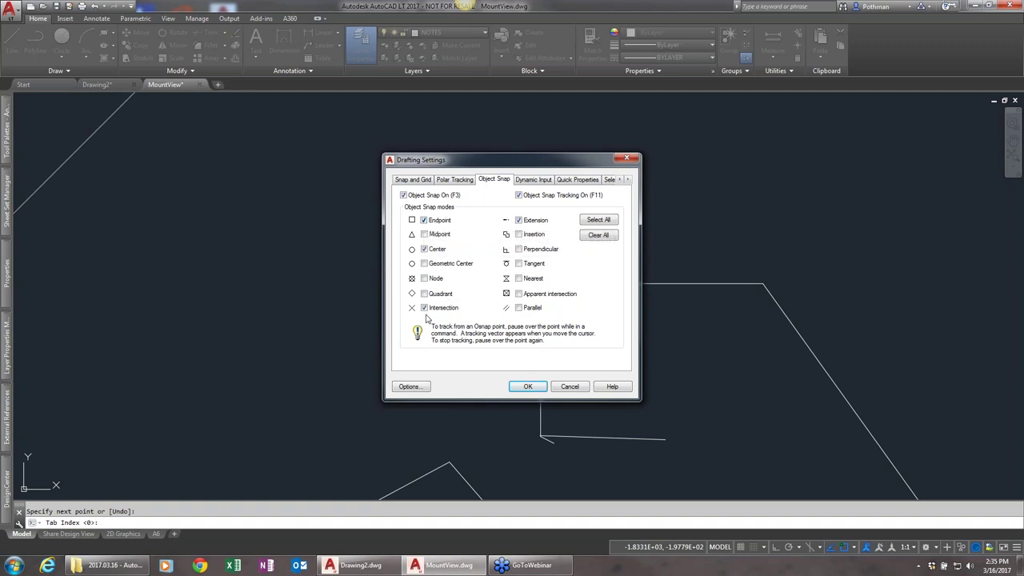
# Step: Confirm the object snap settings, then start and cancel a trial LINE
pyautogui.click(527, 387)
pyautogui.write('l')
pyautogui.press('Return')
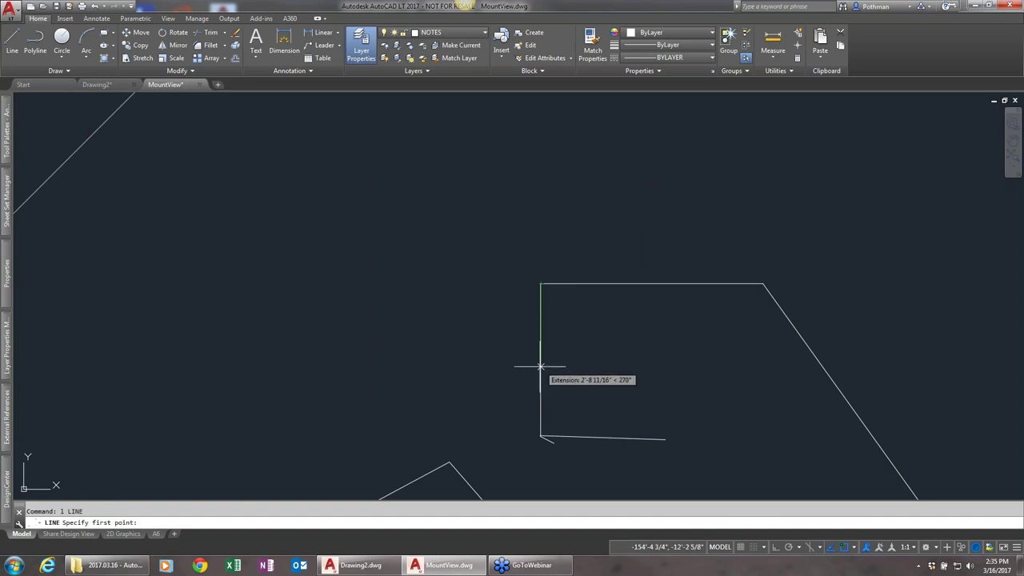
pyautogui.press('Escape')
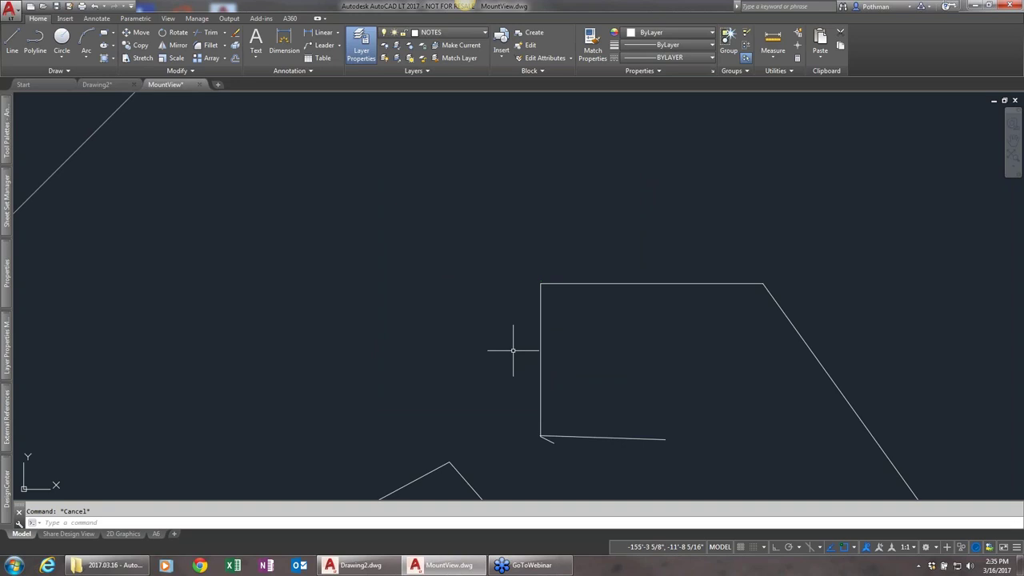
# Step: Enable Midpoint in Object Snap Settings and start the LINE command
pyautogui.click(855, 547)
pyautogui.click(854, 534)
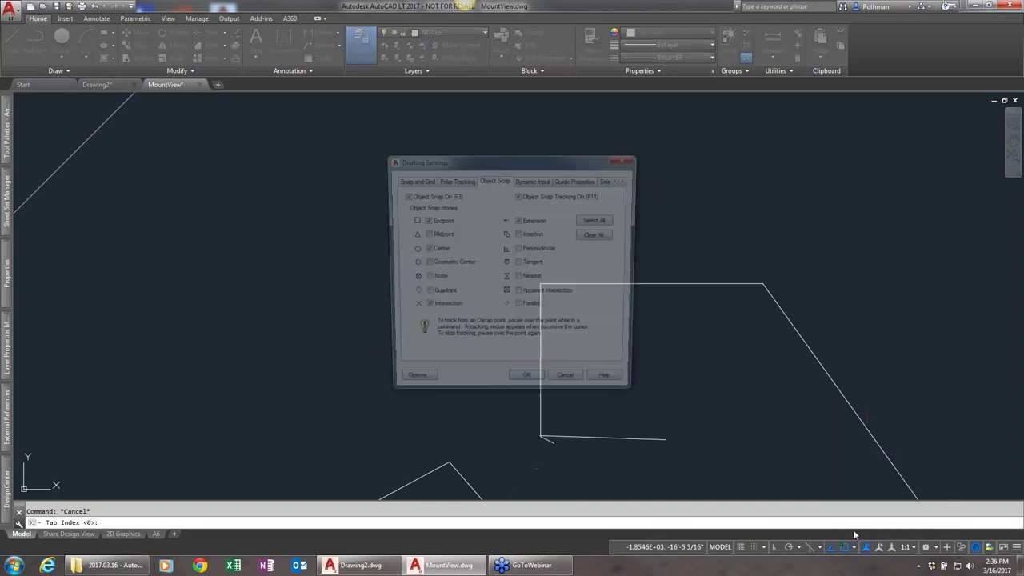
pyautogui.click(432, 235)
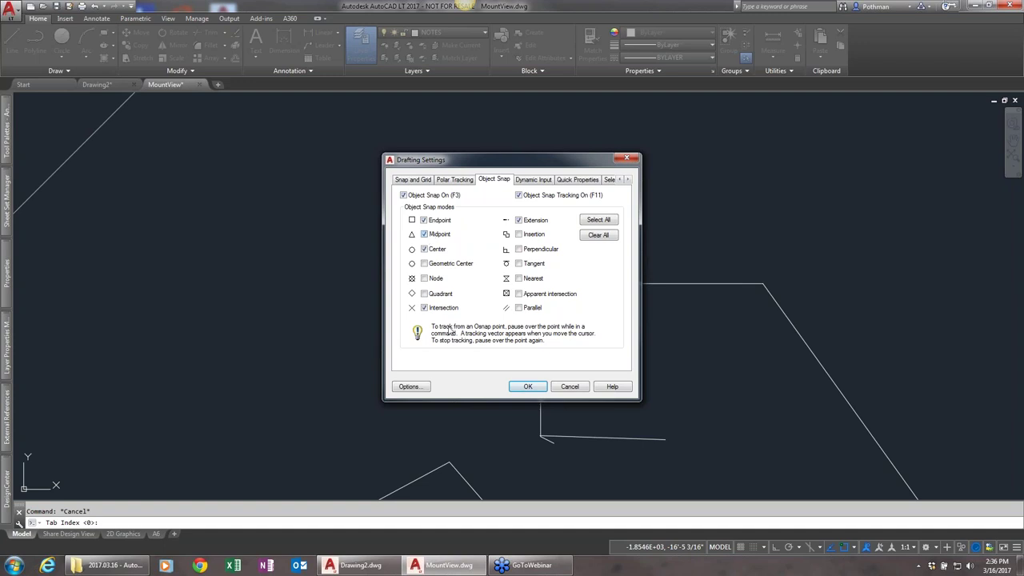
pyautogui.click(528, 386)
pyautogui.write('l')
pyautogui.press('Return')
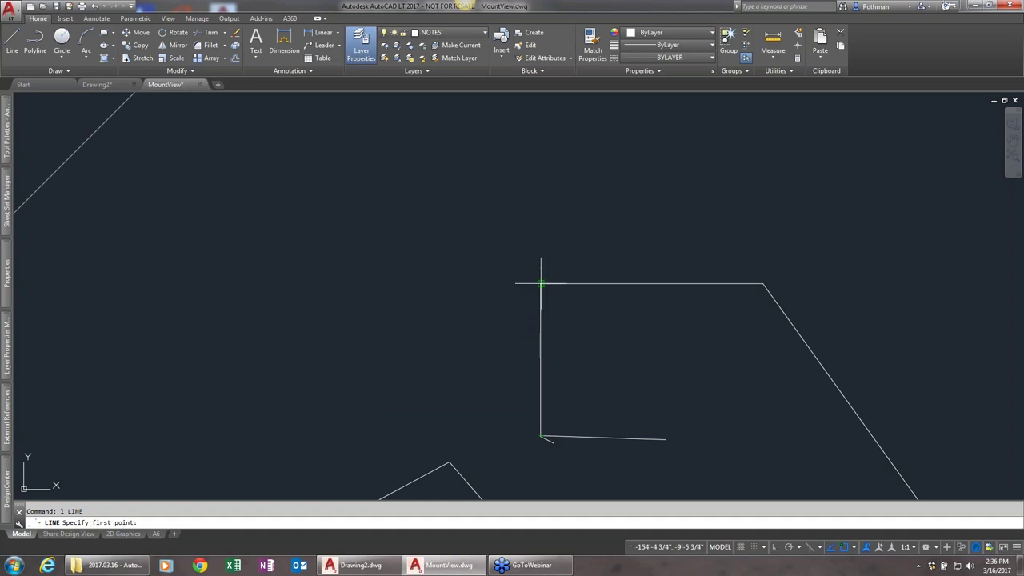
# Step: Draw a horizontal-then-vertical stepped line off the rectangle's left edge
pyautogui.click(540, 357)
pyautogui.click(436, 360)
pyautogui.click(436, 412)
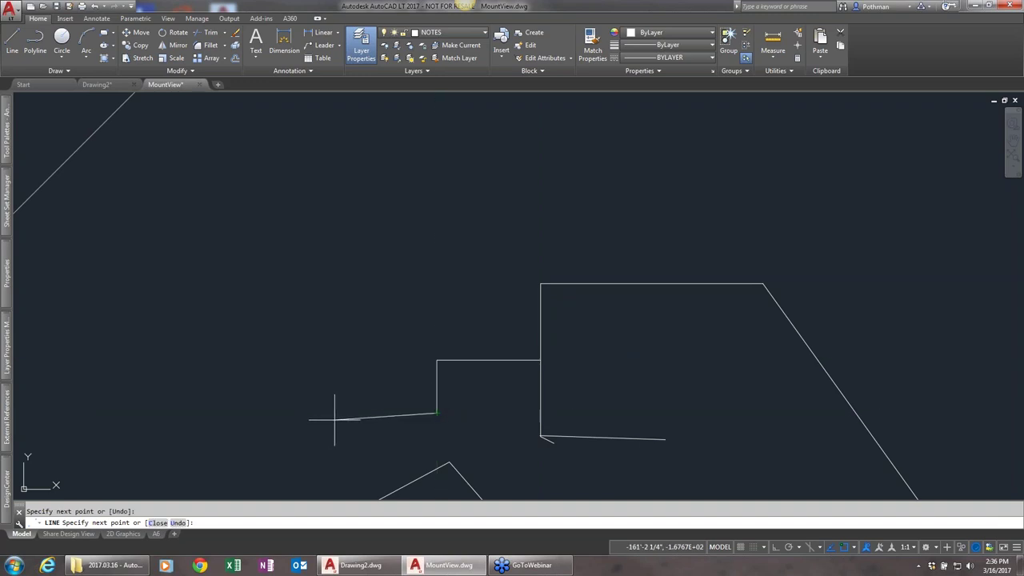
pyautogui.press('Escape')
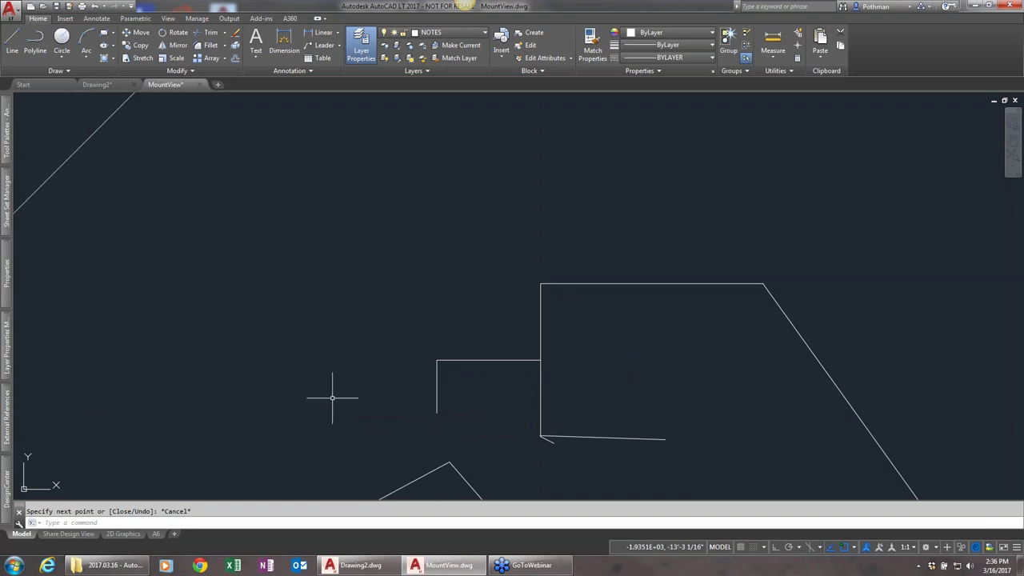
# Step: Draw a slanted line from a Nearest-snapped point on the rectangle's top edge
pyautogui.write('l')
pyautogui.press('Return')
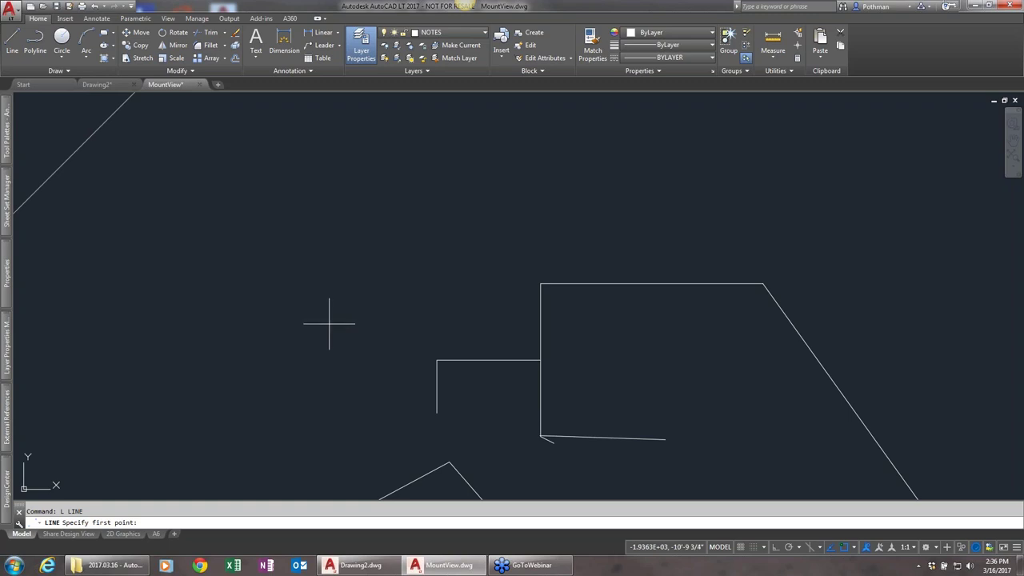
pyautogui.keyDown('shift'); pyautogui.rightClick(329, 324); pyautogui.keyUp('shift')
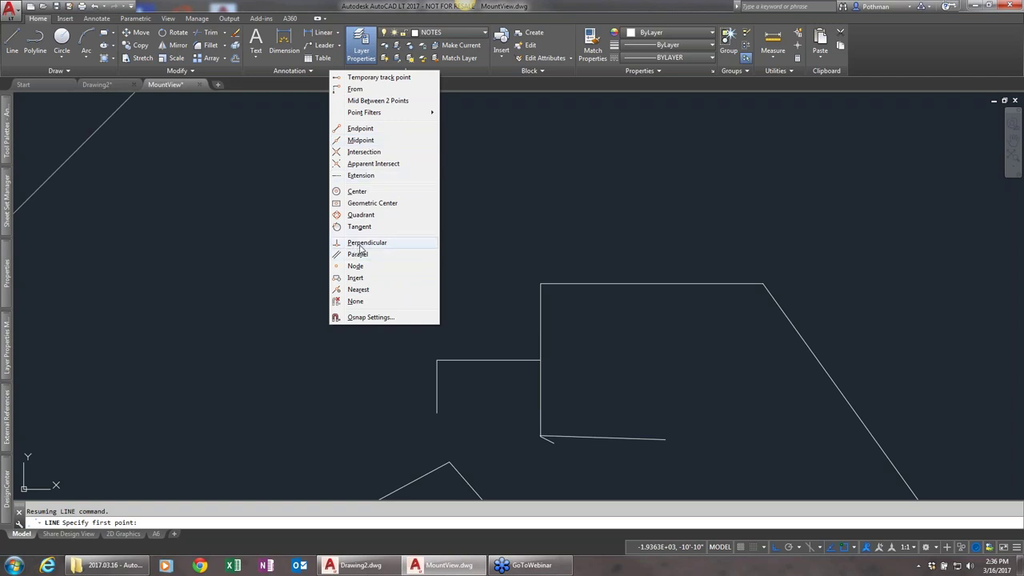
pyautogui.click(358, 289)
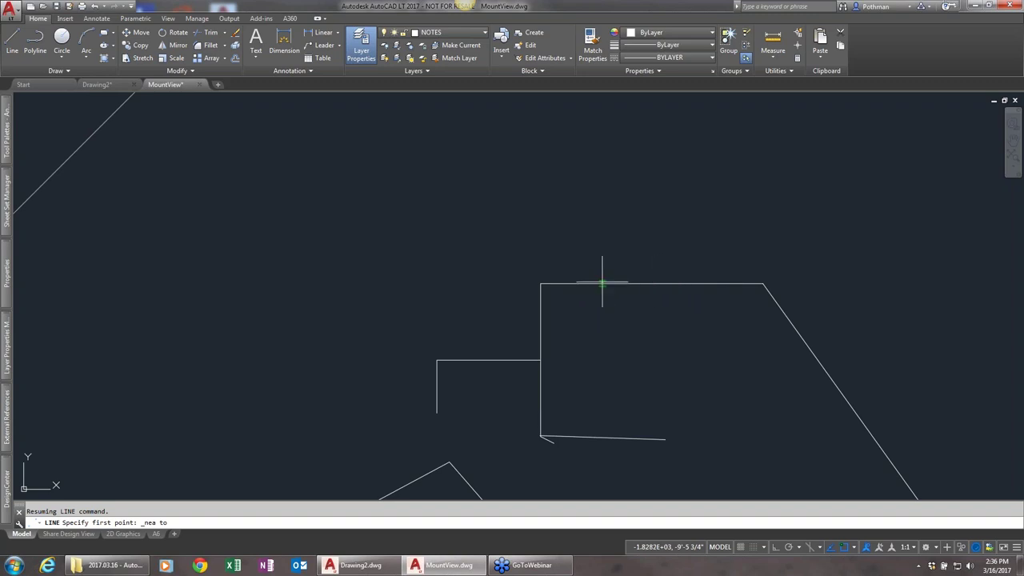
pyautogui.click(573, 282)
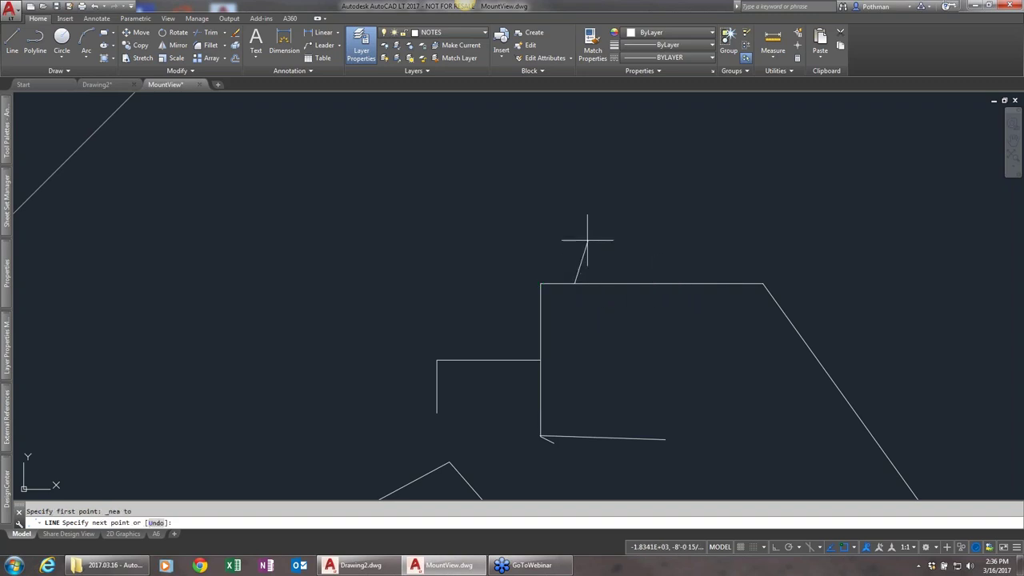
pyautogui.press('Escape')
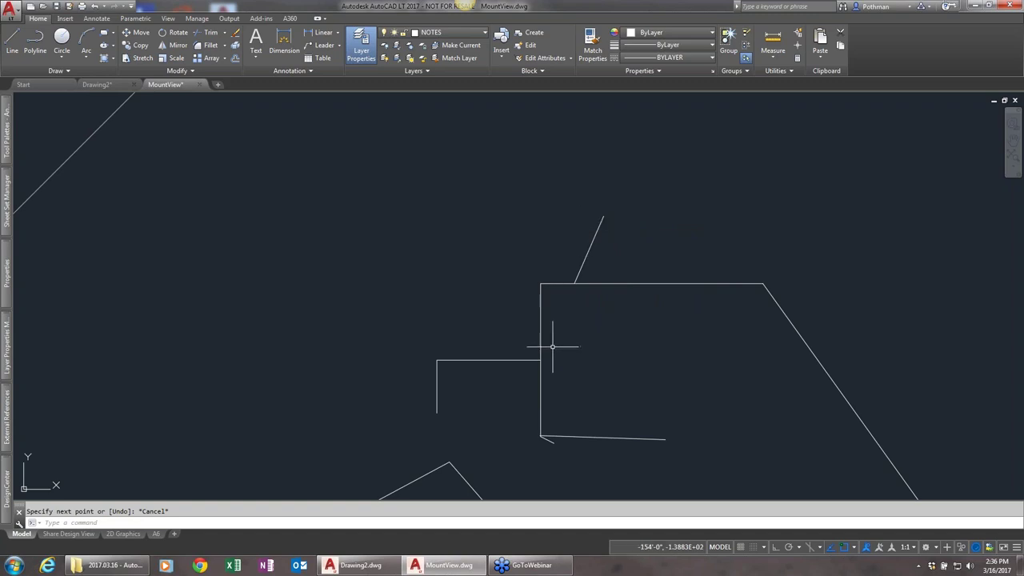
pyautogui.scroll(-2, 552, 347)
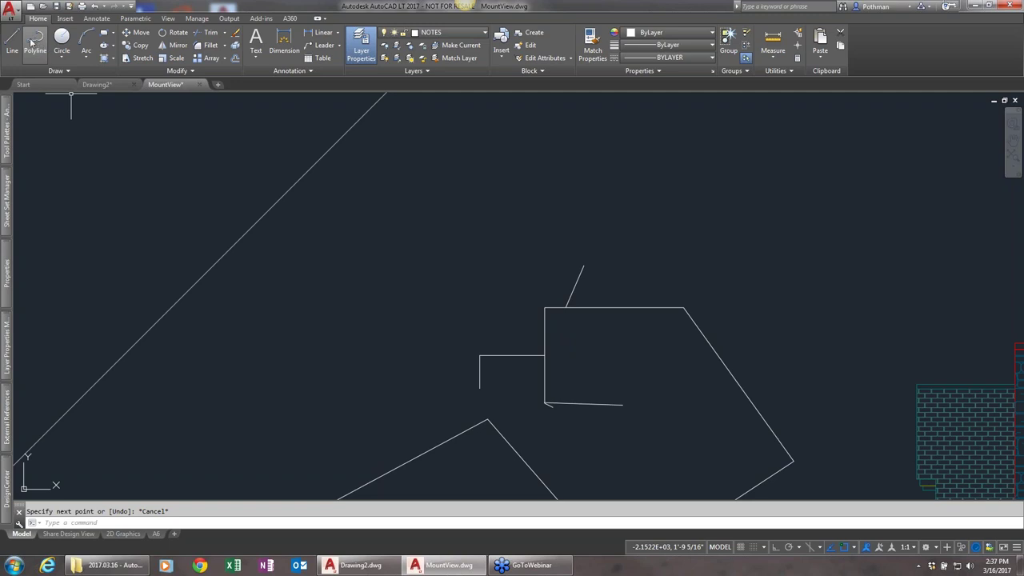
# Step: Grip-stretch the top edge line into a tilted line and move it up-left
pyautogui.click(633, 307)
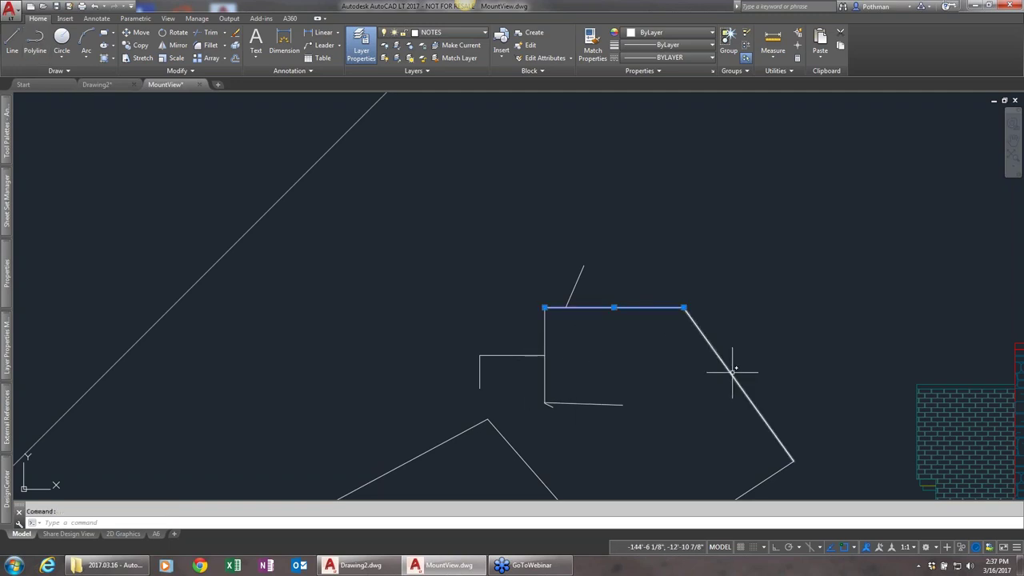
pyautogui.click(684, 307)
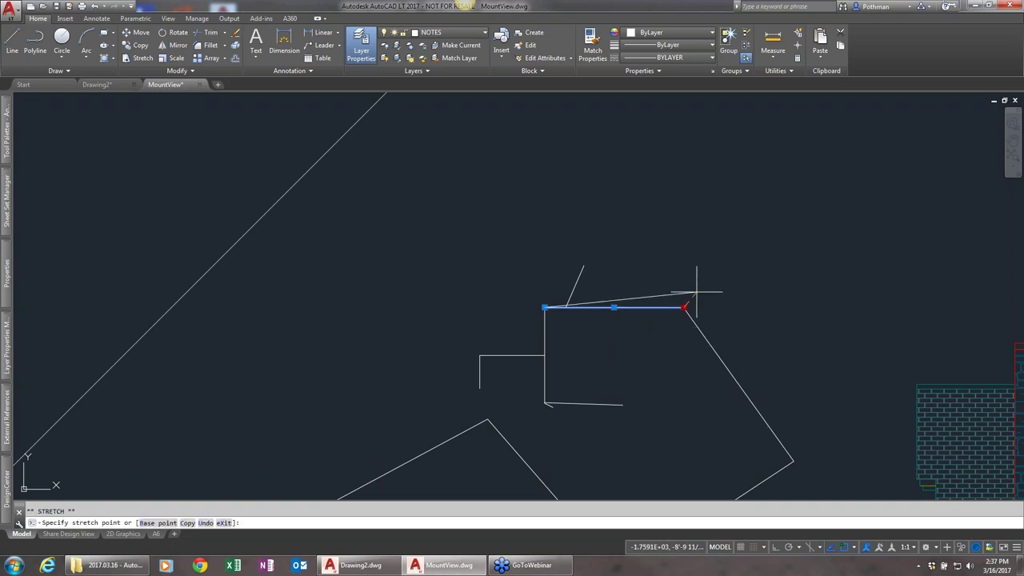
pyautogui.click(544, 180)
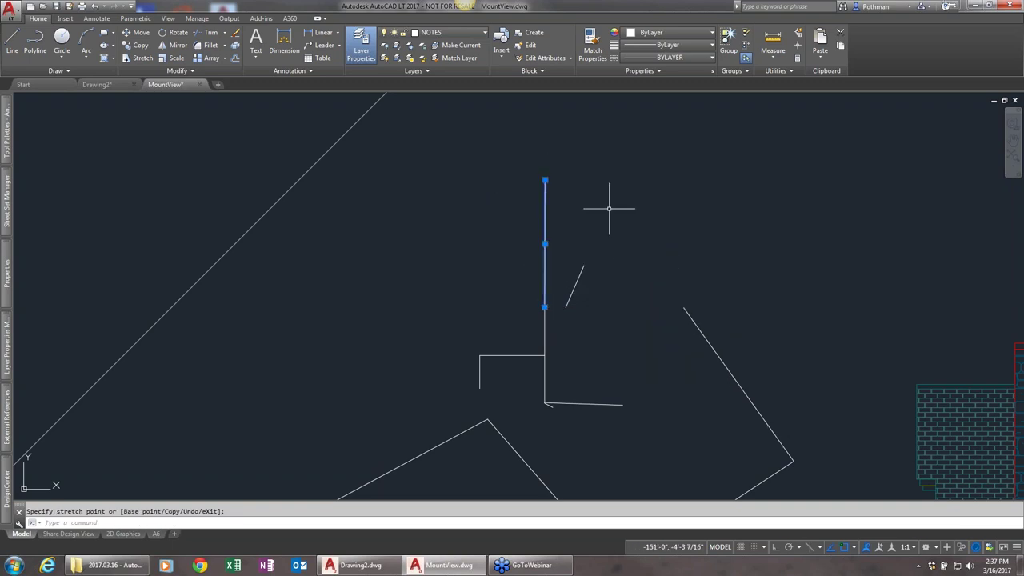
pyautogui.click(545, 180)
pyautogui.click(672, 225)
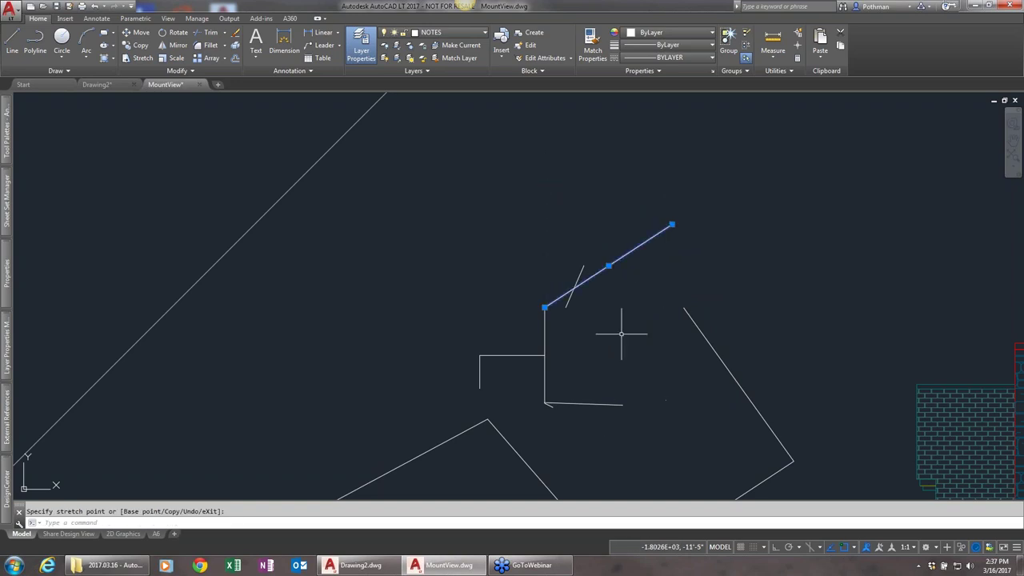
pyautogui.click(608, 265)
pyautogui.click(515, 199)
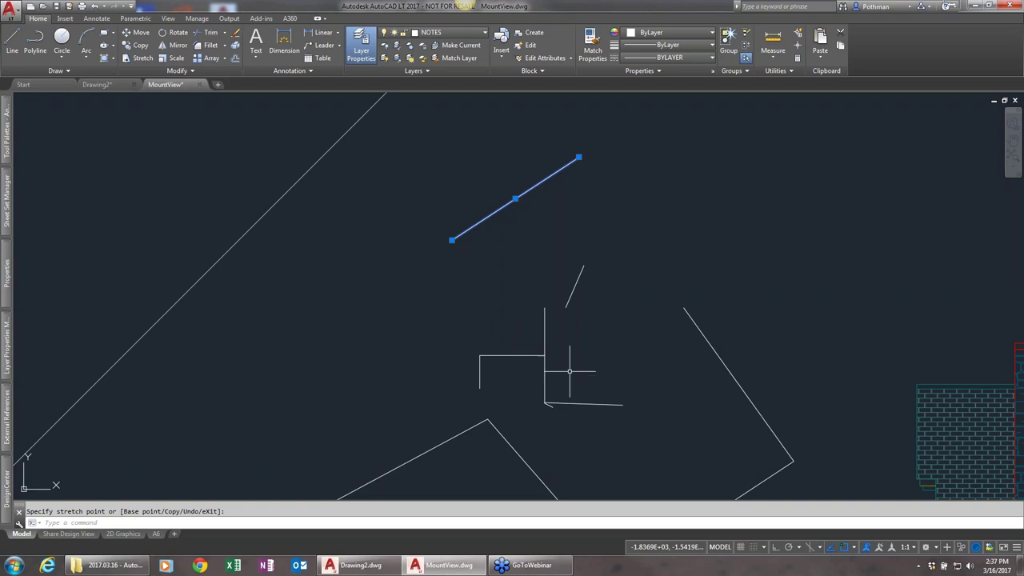
pyautogui.press('Escape')
# Step: Select the zigzag outline's four segments, then clear the selection
pyautogui.click(707, 339)
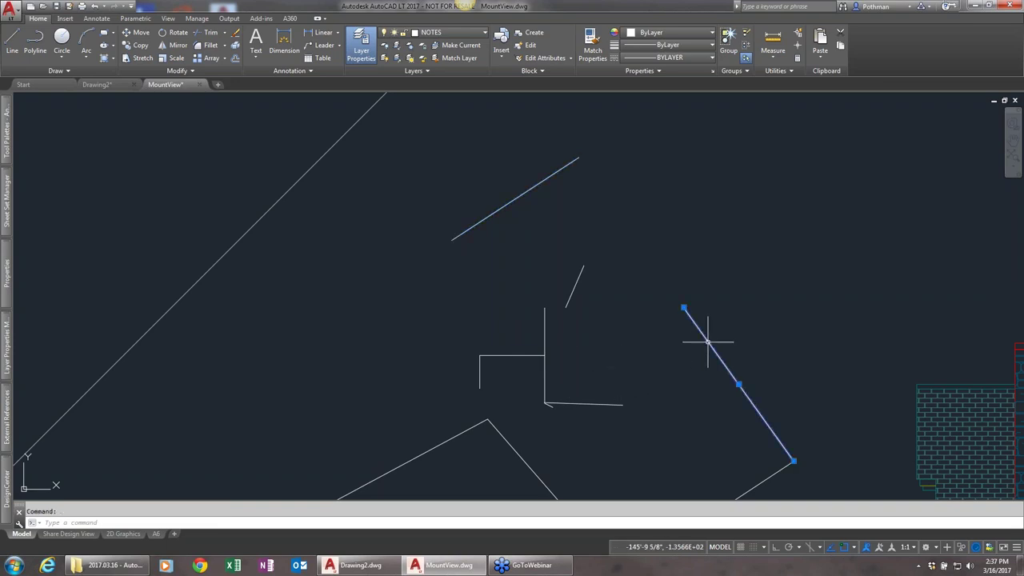
pyautogui.scroll(-4, 693, 293)
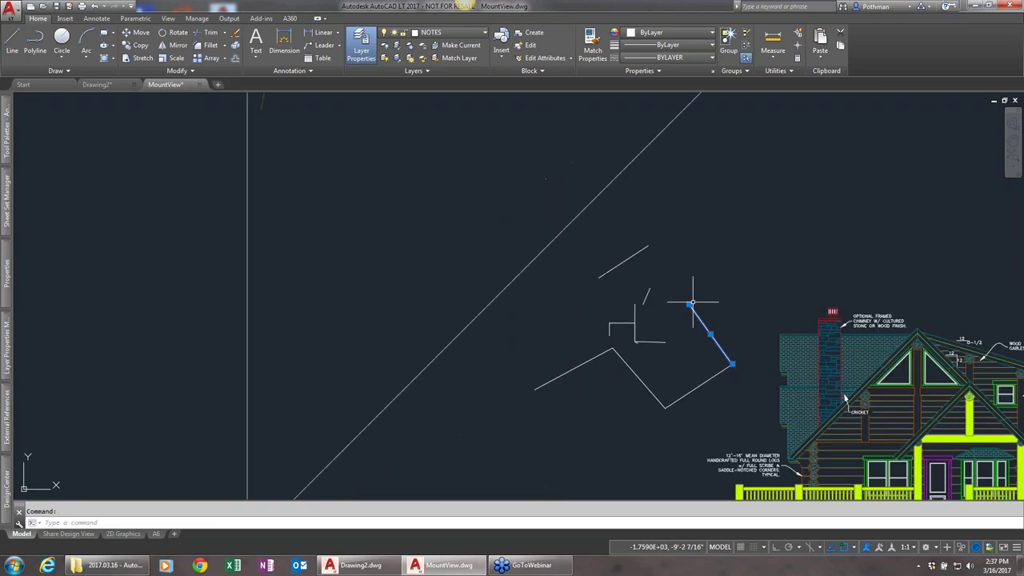
pyautogui.click(707, 380)
pyautogui.click(644, 383)
pyautogui.click(598, 355)
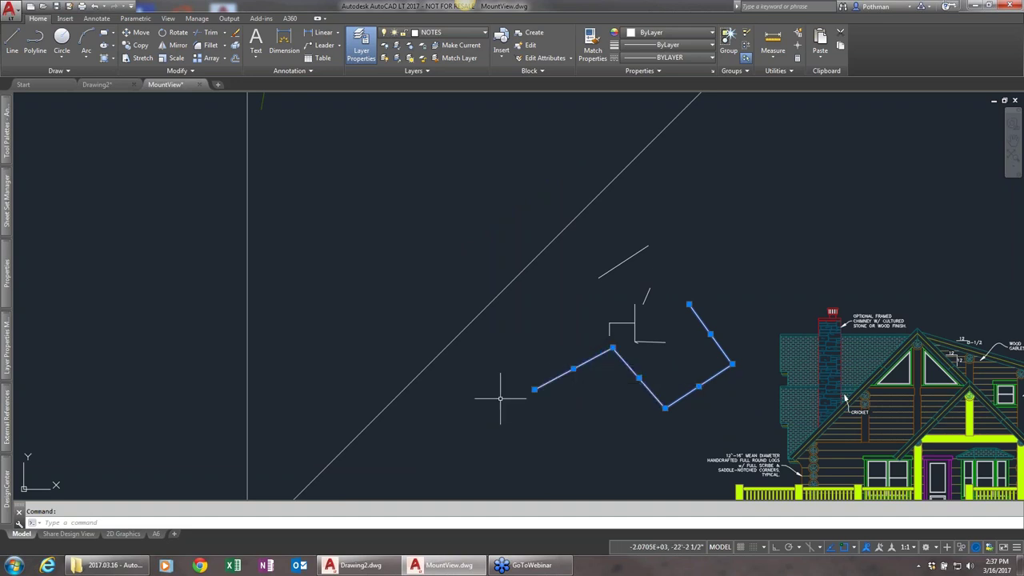
pyautogui.press('Escape')
pyautogui.click(725, 414)
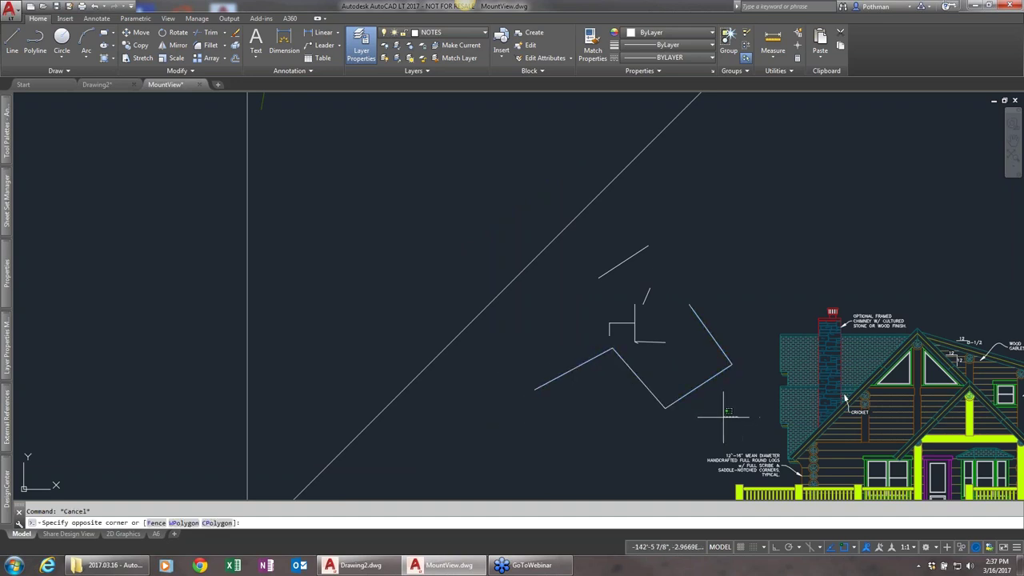
pyautogui.click(672, 407)
pyautogui.click(485, 391)
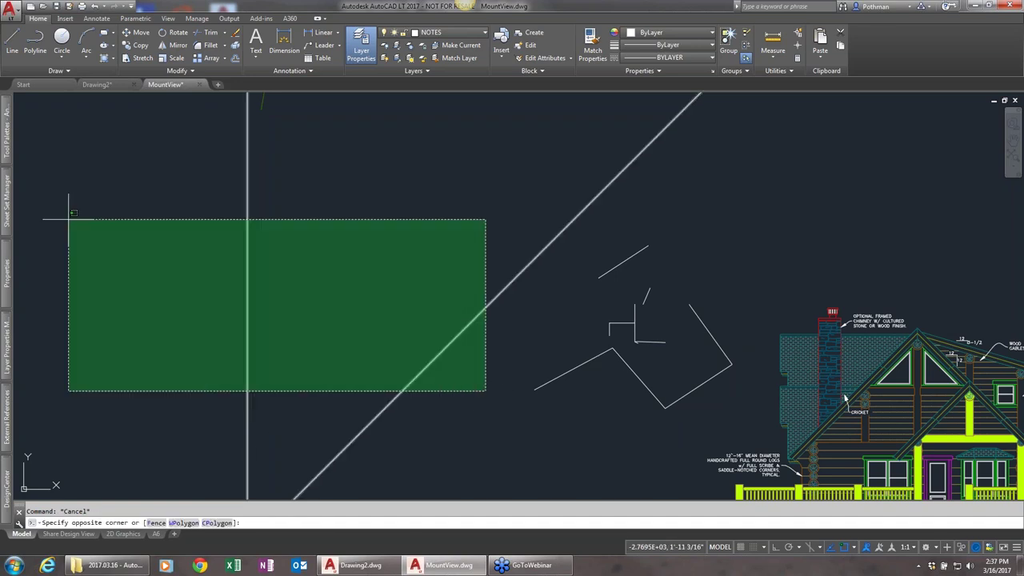
pyautogui.press('Escape')
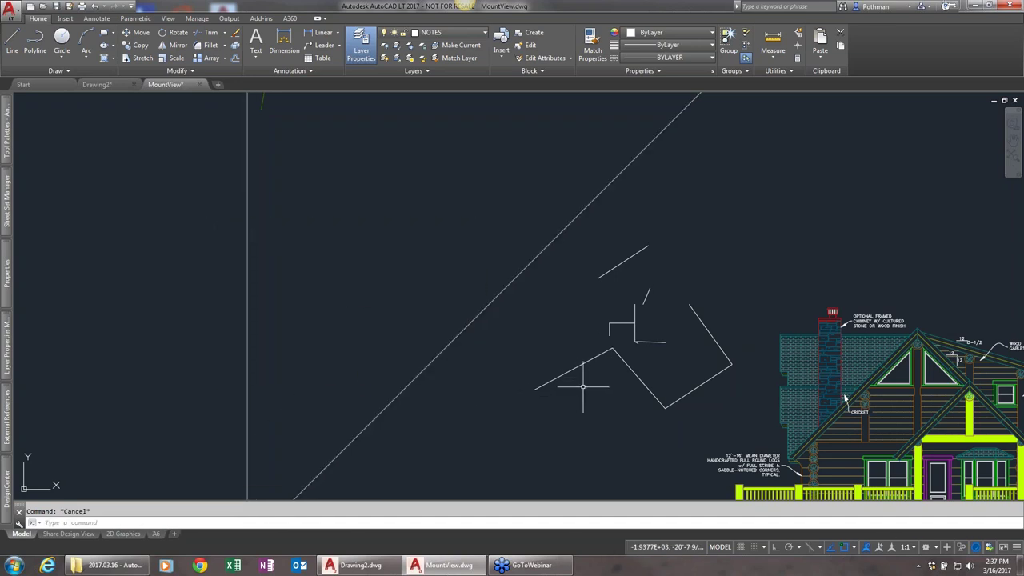
# Step: Draw a closed stepped L-shaped polyline with an angled lower corner
pyautogui.write('pl')
pyautogui.press('Return')
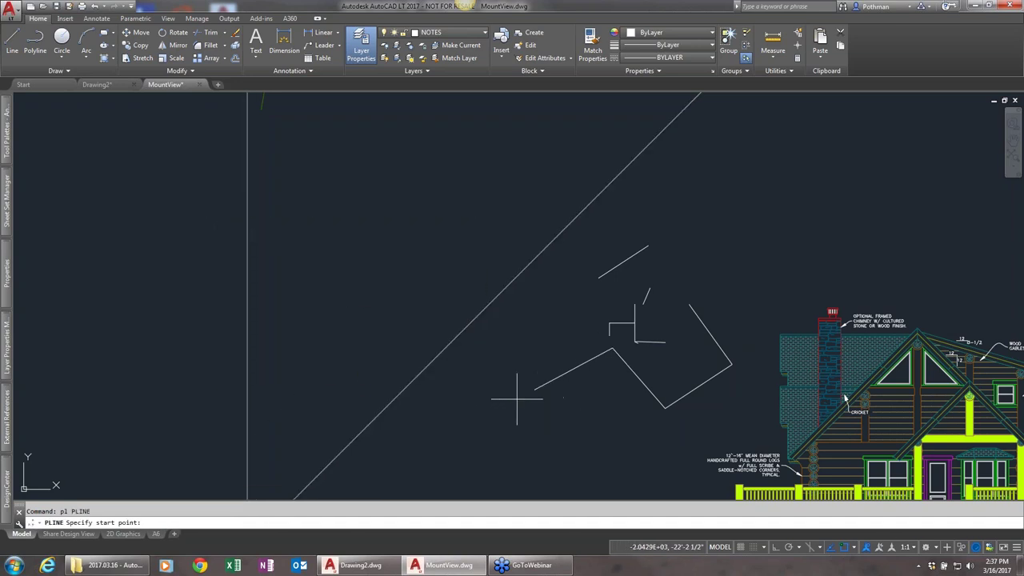
pyautogui.click(289, 183)
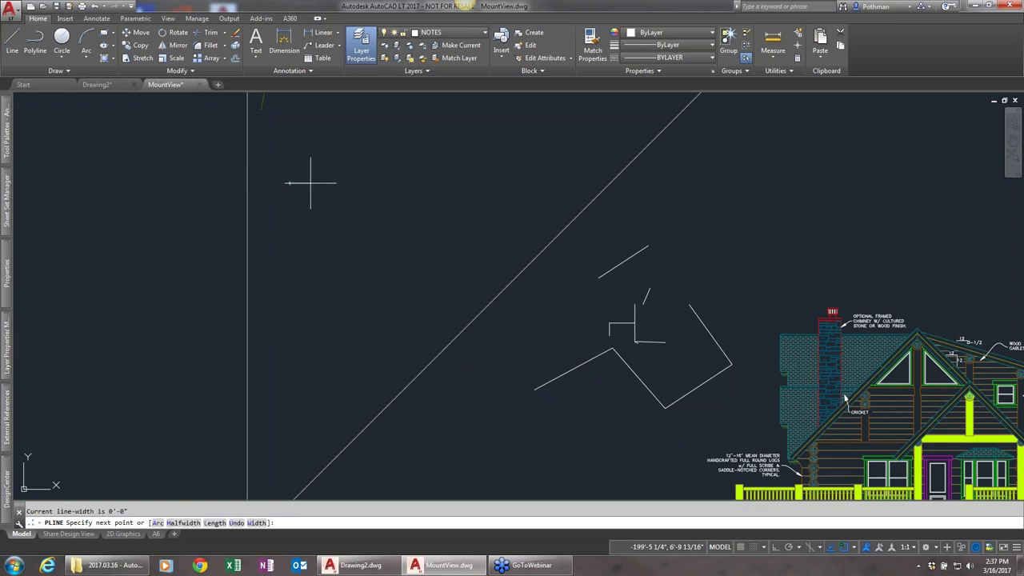
pyautogui.click(341, 183)
pyautogui.click(341, 223)
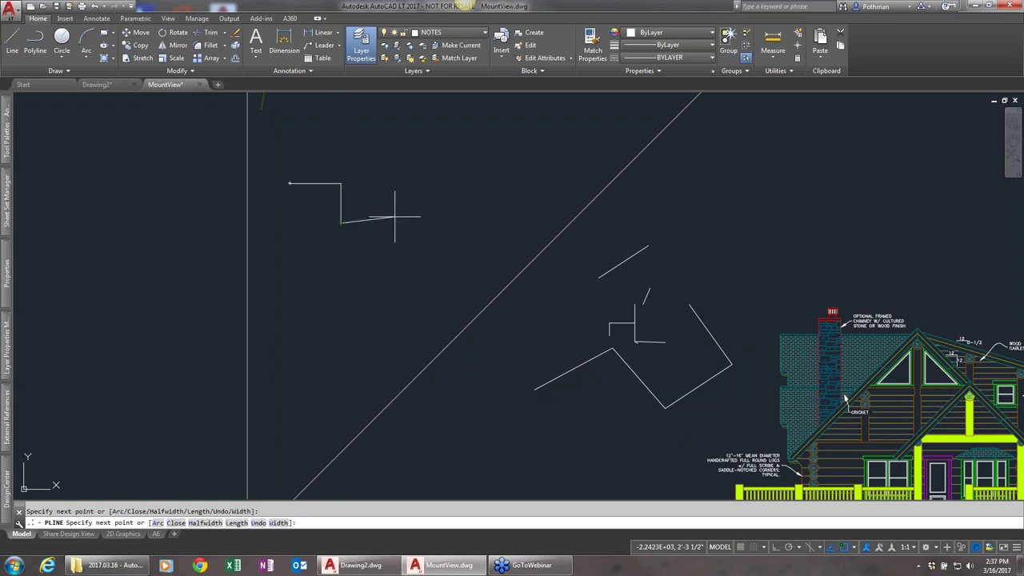
pyautogui.click(398, 223)
pyautogui.click(397, 278)
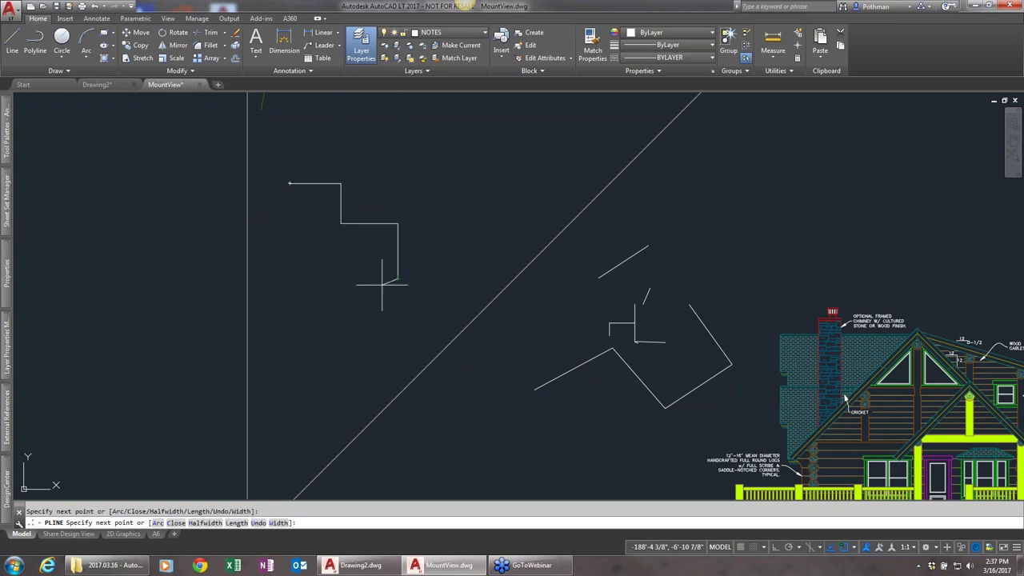
pyautogui.click(350, 313)
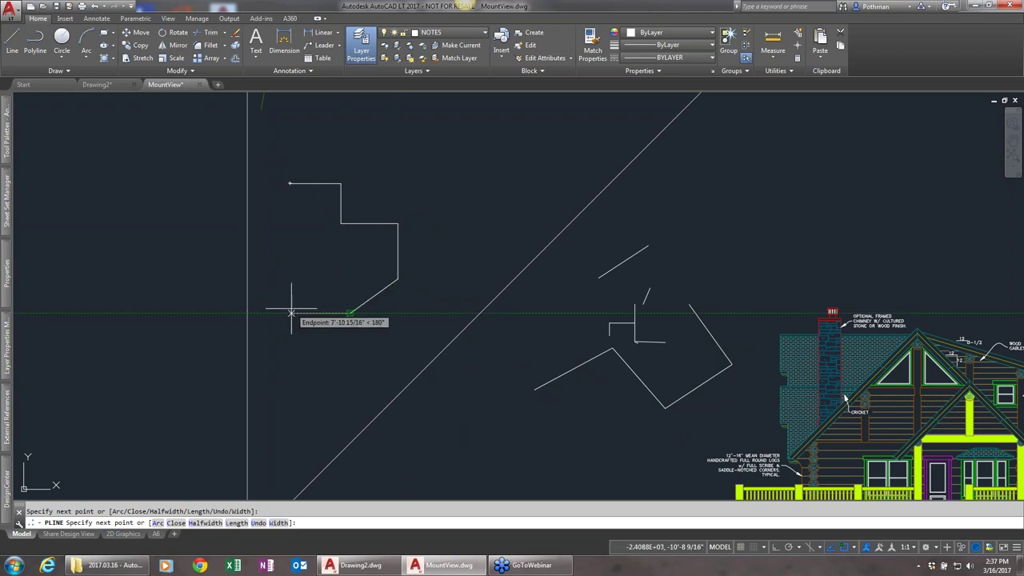
pyautogui.click(292, 313)
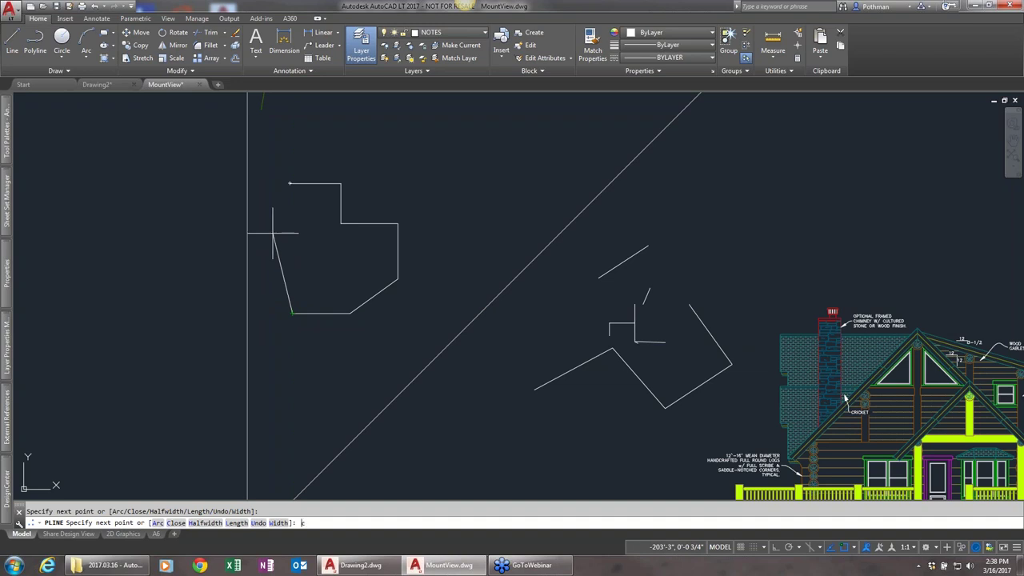
pyautogui.press('Return')
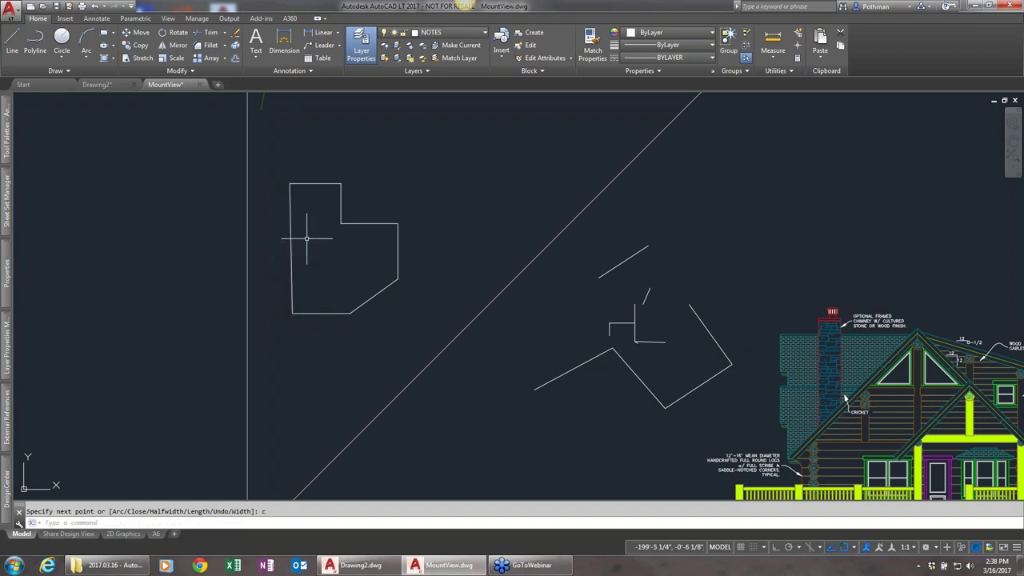
# Step: Stretch the polyline's angled edge further down-right using its grip
pyautogui.click(342, 221)
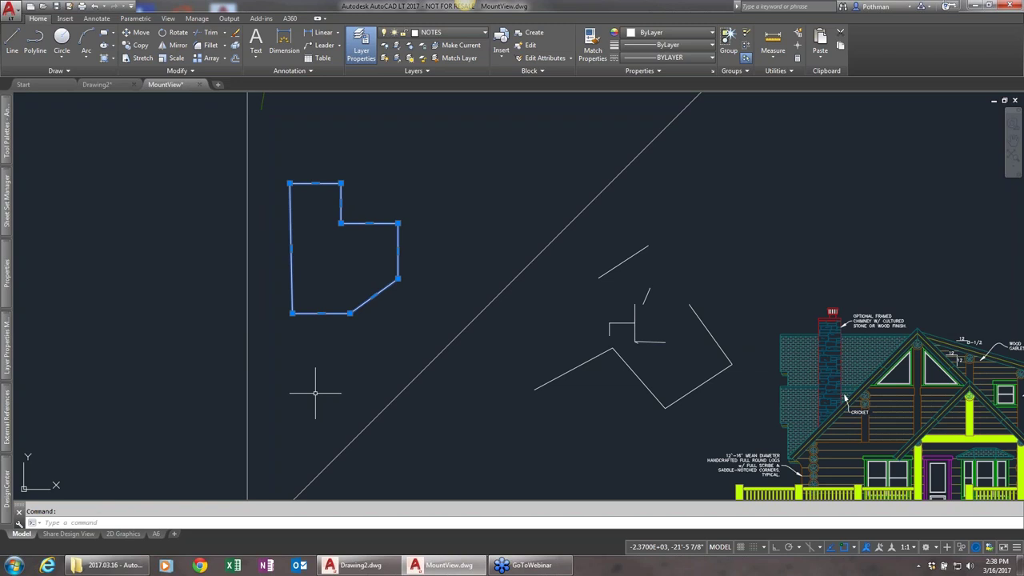
pyautogui.press('Escape')
pyautogui.click(659, 397)
pyautogui.click(686, 394)
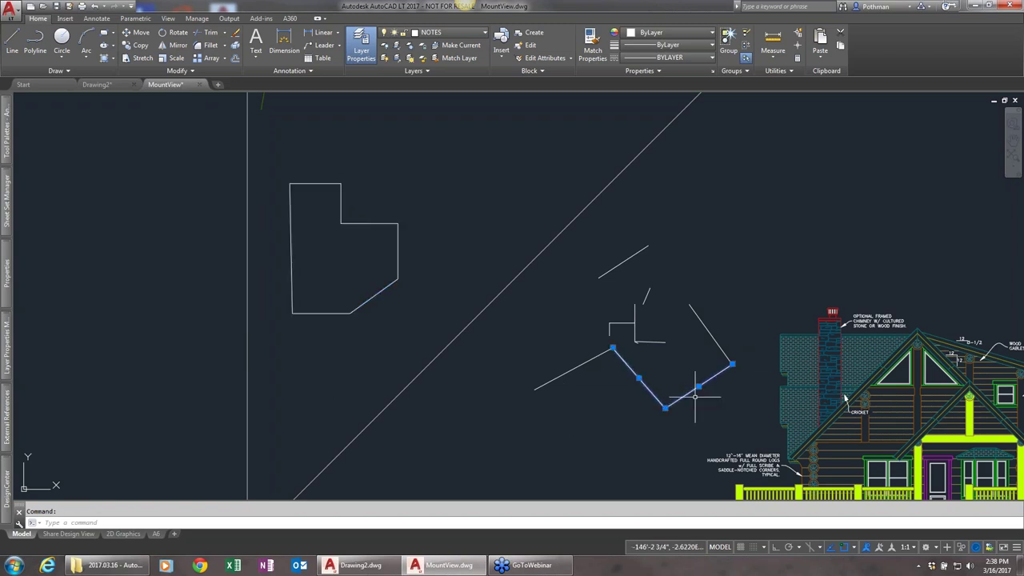
pyautogui.press('Escape')
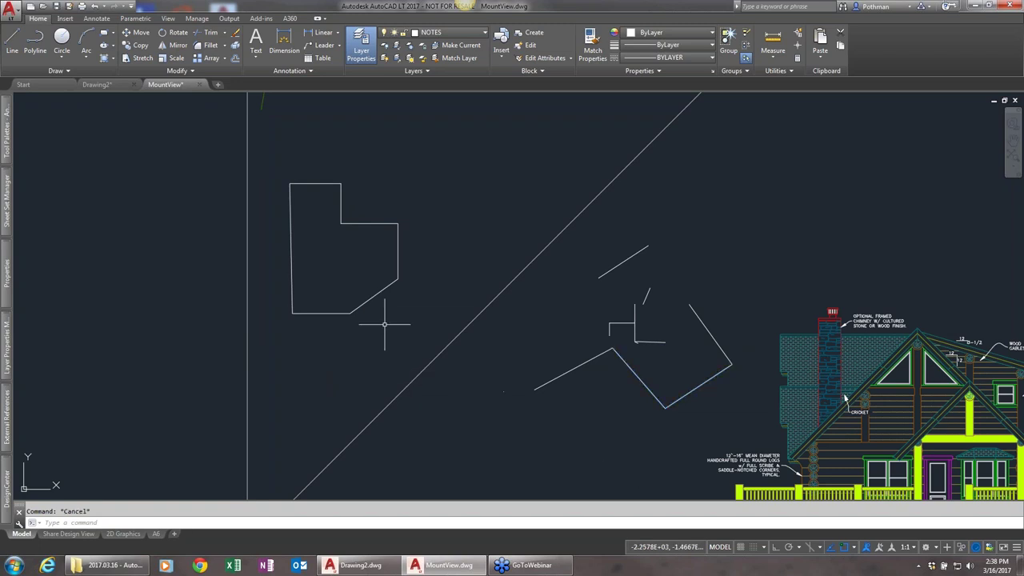
pyautogui.click(376, 294)
pyautogui.click(374, 296)
pyautogui.click(398, 319)
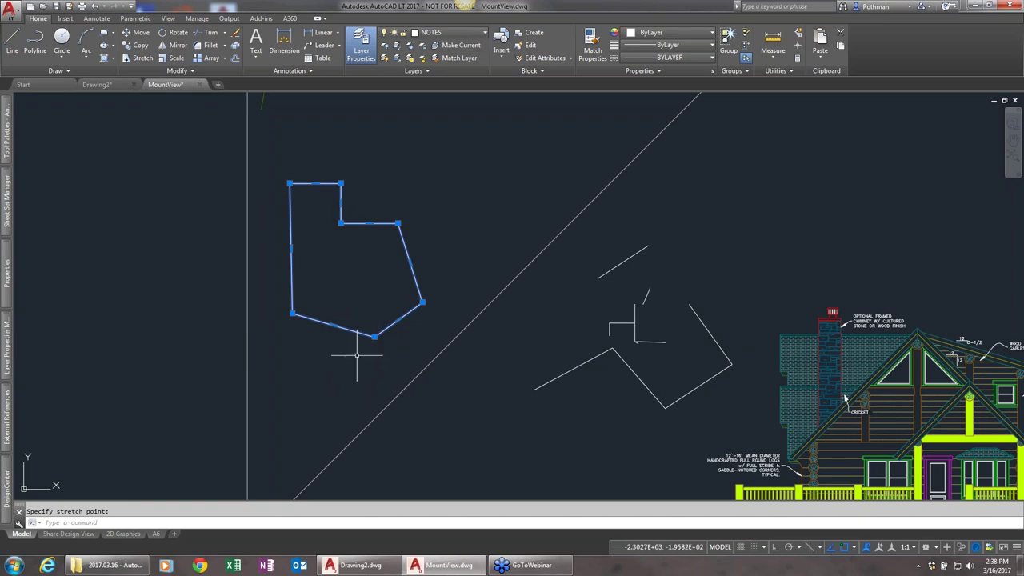
# Step: Erase the L-shaped polyline and start a new PLINE from a fresh start point
pyautogui.write('e')
pyautogui.press('Return')
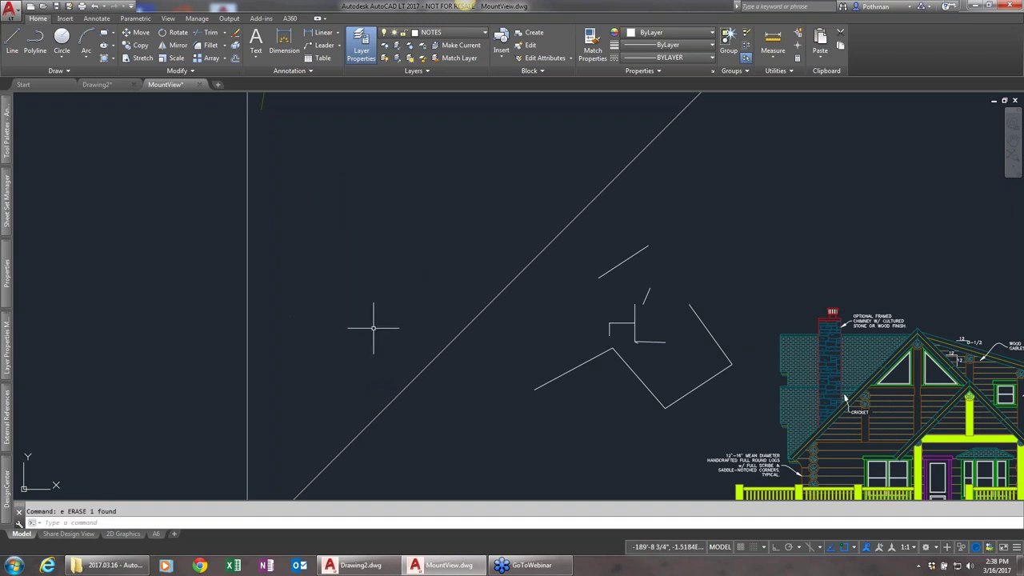
pyautogui.write('pl')
pyautogui.press('Return')
pyautogui.click(303, 320)
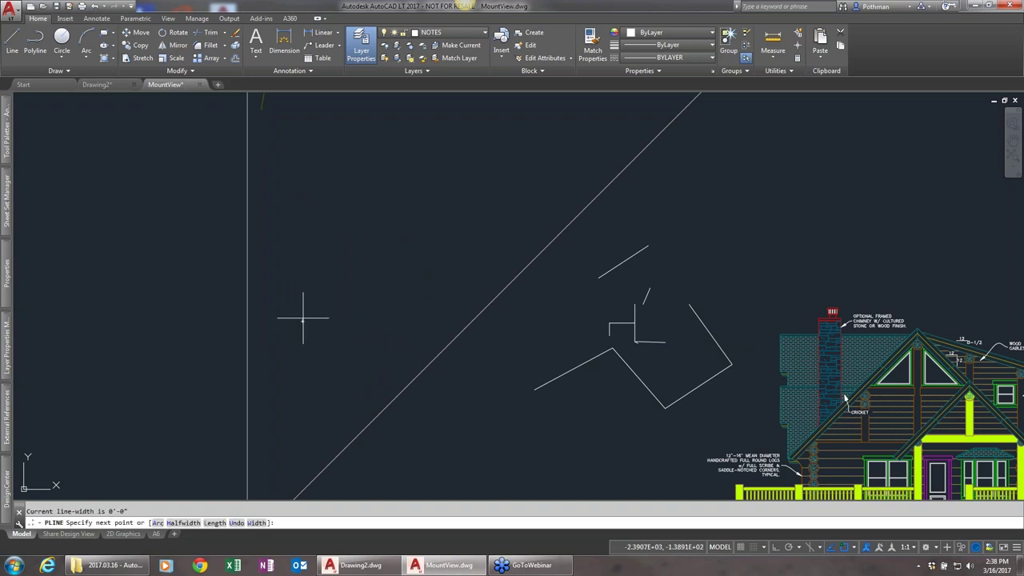
pyautogui.click(303, 263)
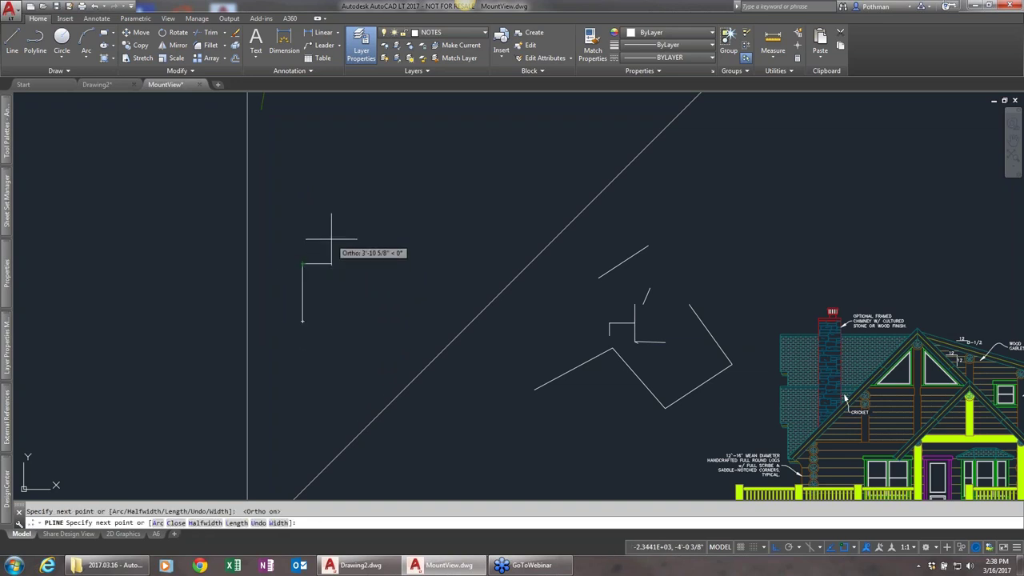
pyautogui.press('Return')
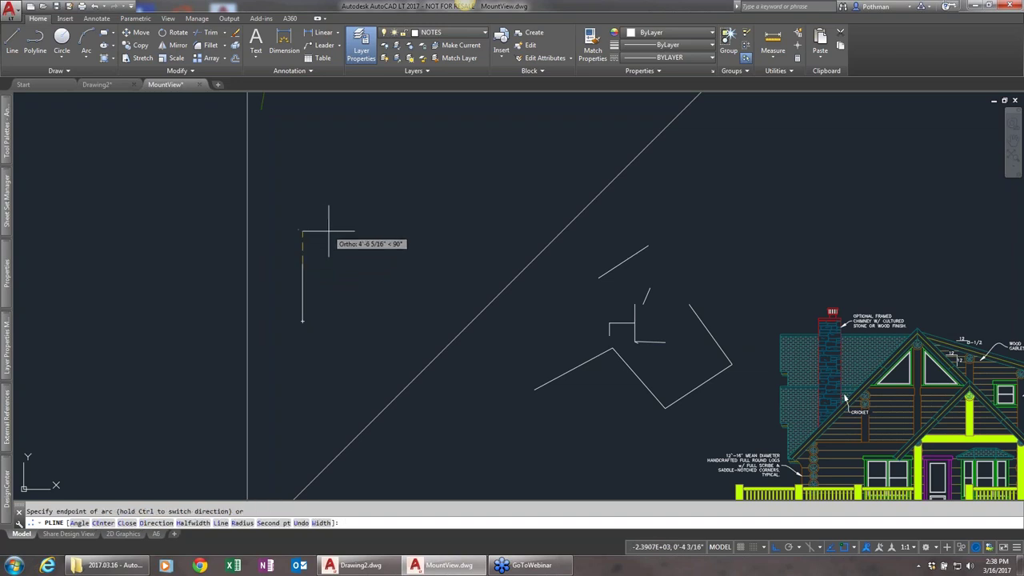
pyautogui.click(339, 263)
pyautogui.write('l')
pyautogui.press('Return')
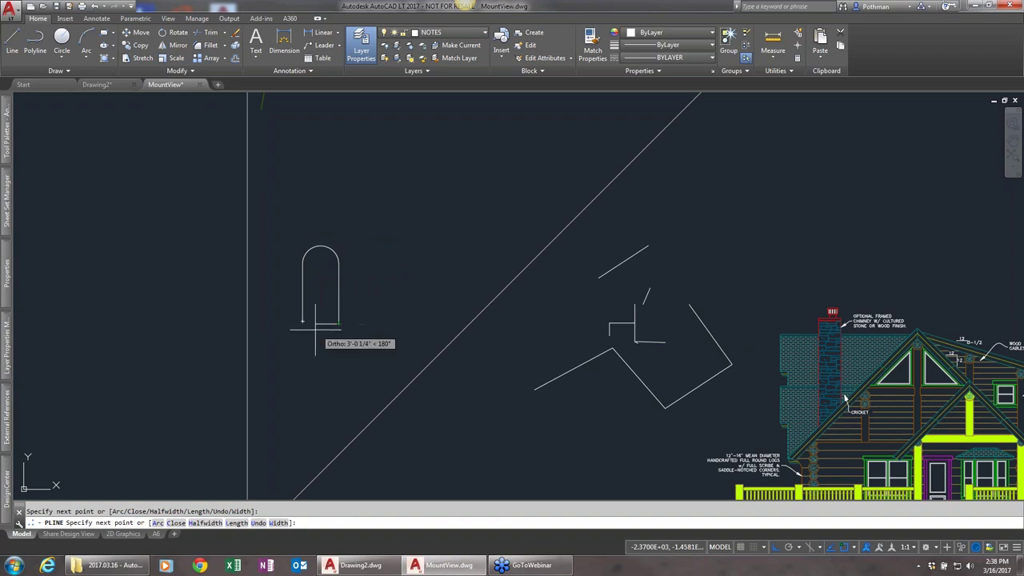
pyautogui.click(309, 375)
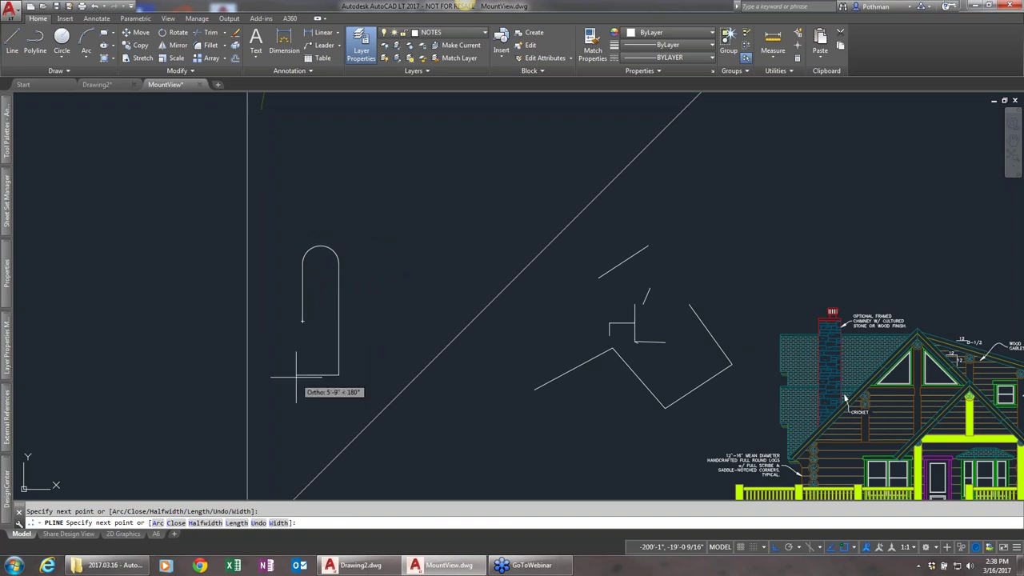
pyautogui.press('Return')
pyautogui.click(338, 347)
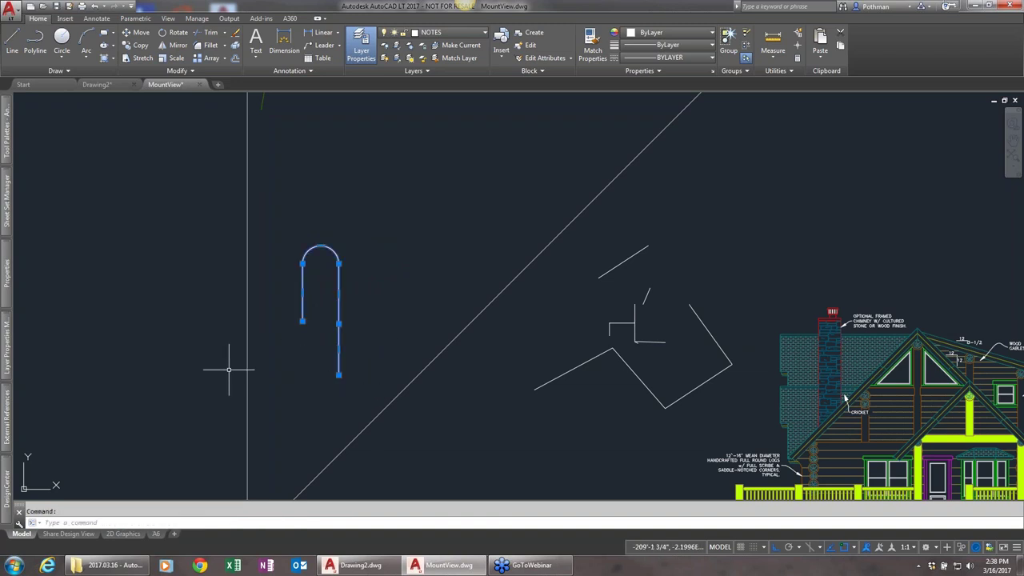
pyautogui.click(339, 374)
pyautogui.press('Escape')
pyautogui.press('Escape')
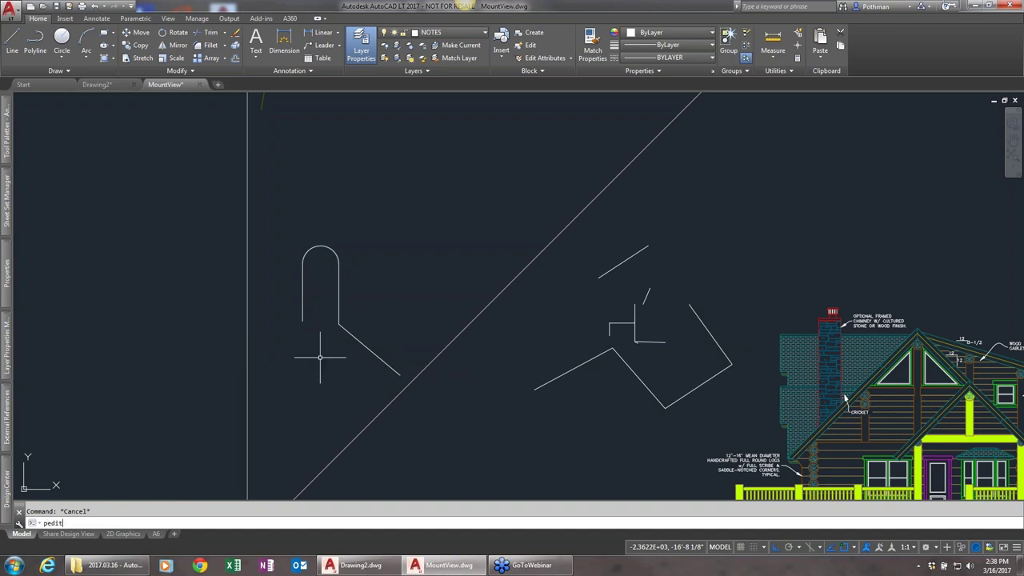
pyautogui.press('Return')
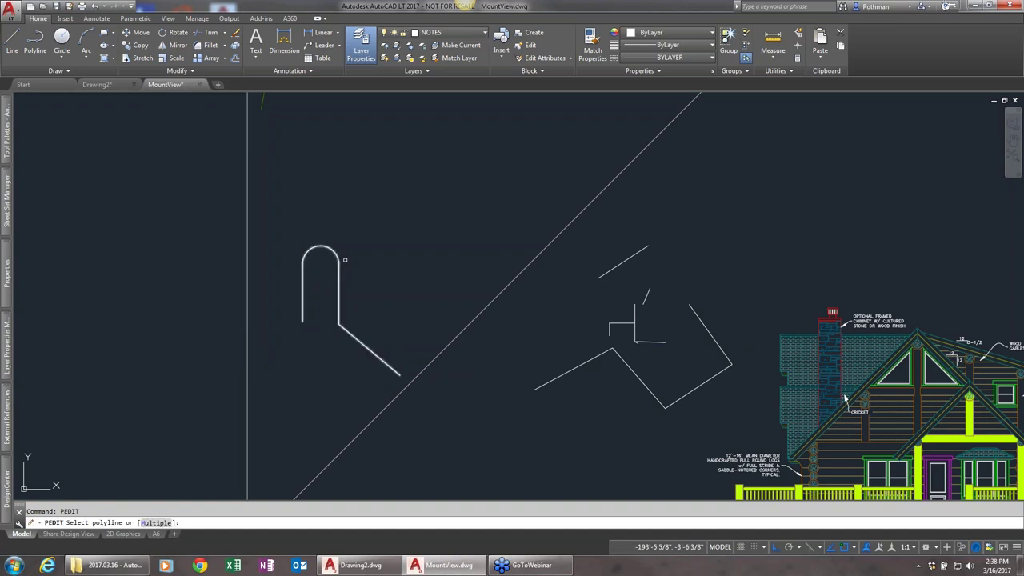
pyautogui.click(339, 293)
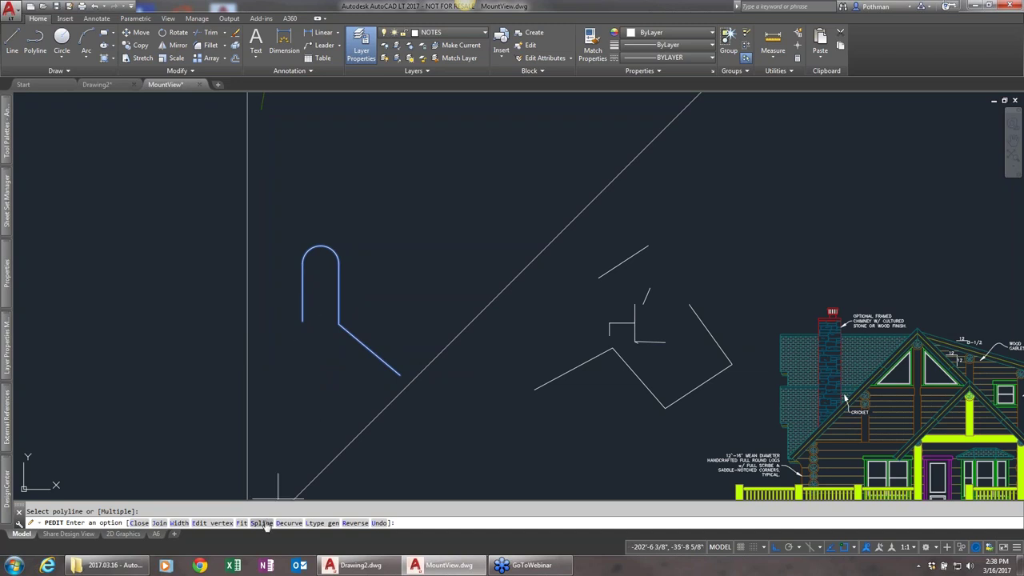
pyautogui.write('s')
pyautogui.press('Return')
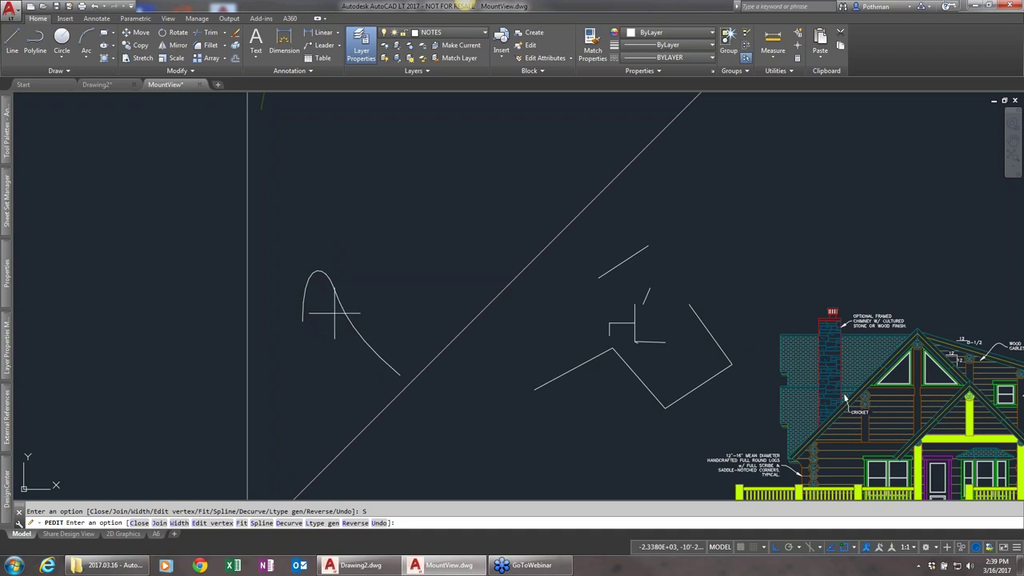
pyautogui.press('Return')
pyautogui.click(349, 315)
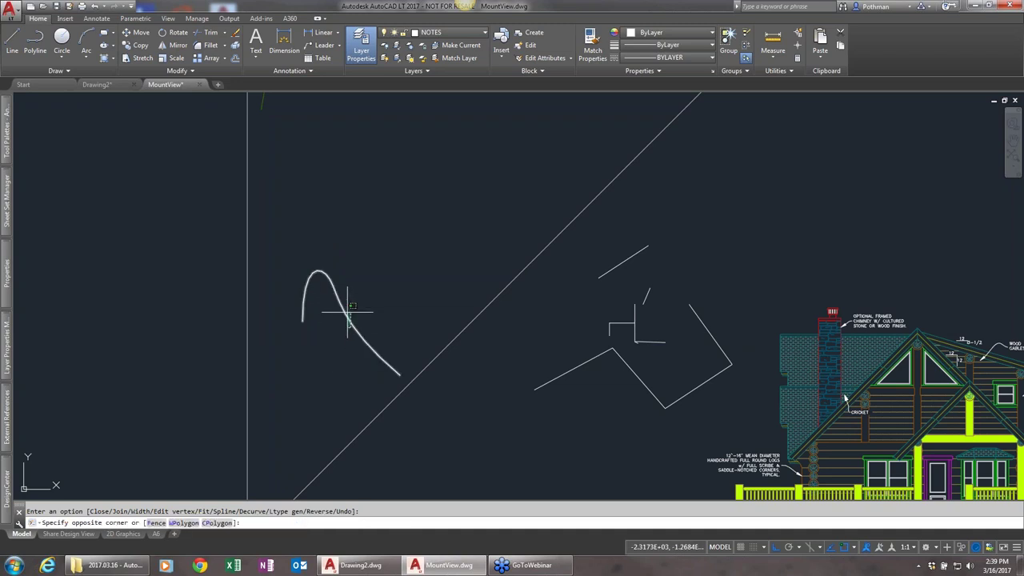
pyautogui.click(304, 326)
pyautogui.click(340, 323)
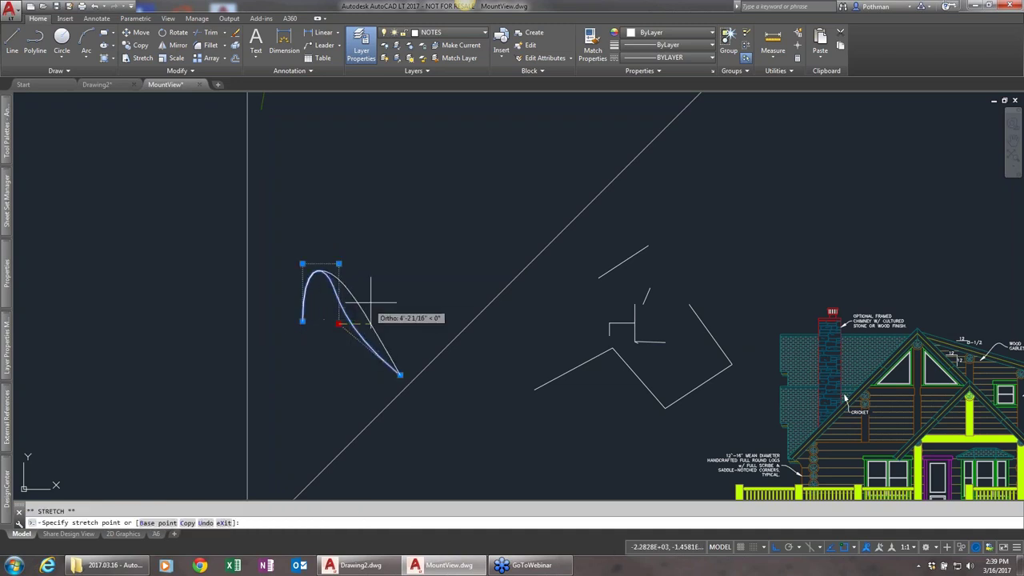
pyautogui.click(442, 259)
pyautogui.press('Escape')
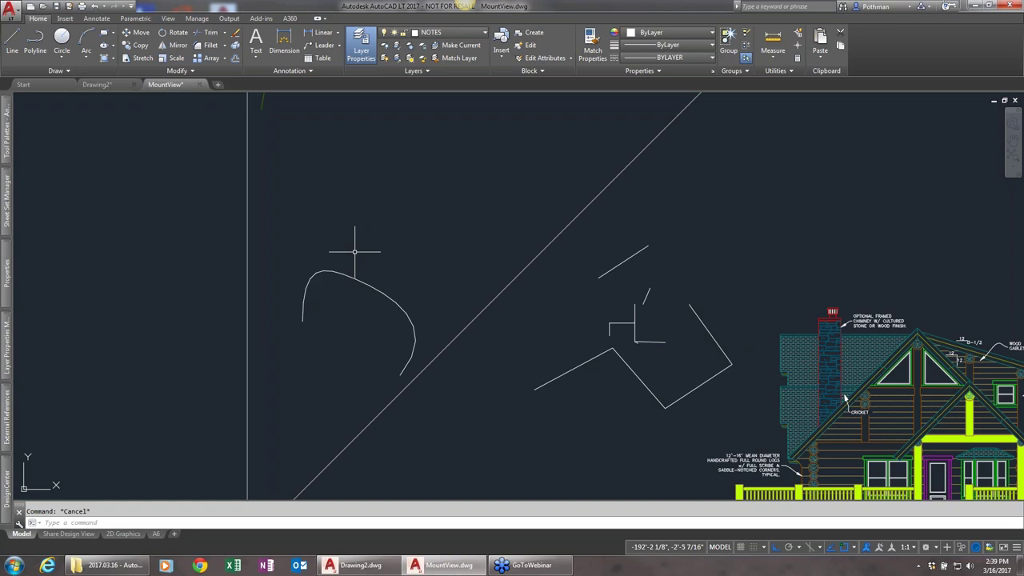
pyautogui.write('e')
pyautogui.press('Return')
pyautogui.click(376, 289)
pyautogui.press('Return')
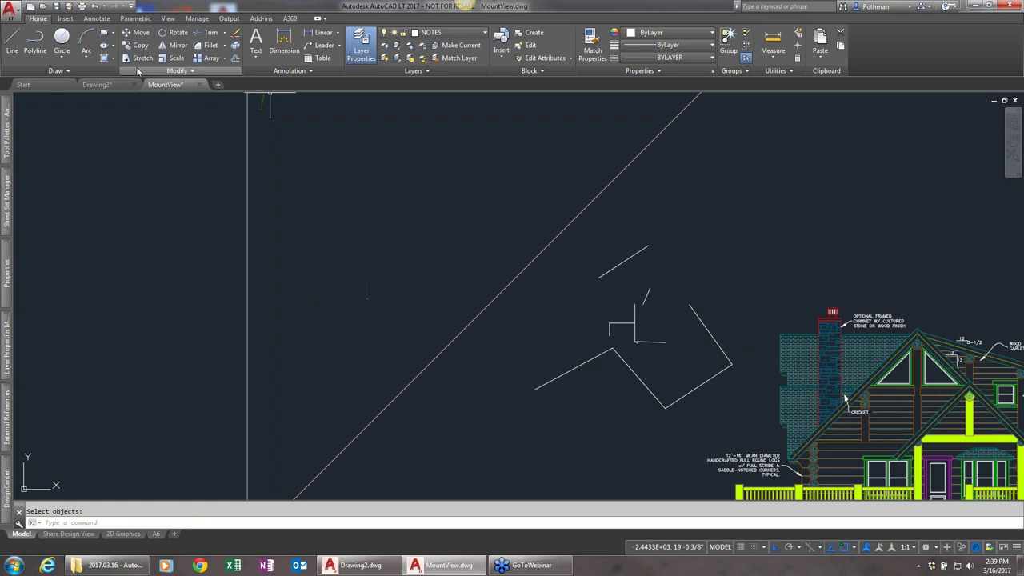
# Step: Draw a circle by centre and radius left of the long diagonal
pyautogui.click(63, 40)
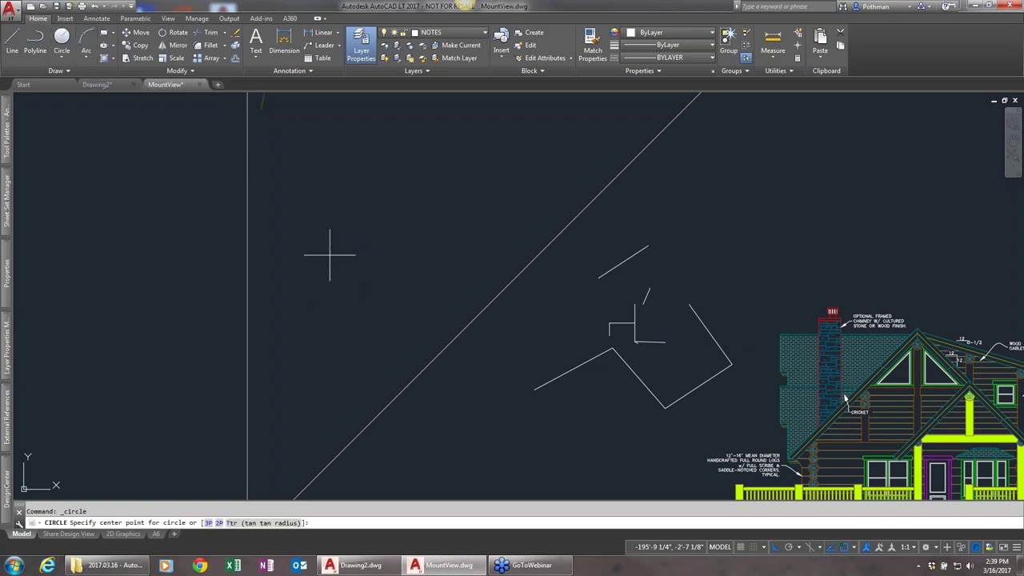
pyautogui.click(355, 289)
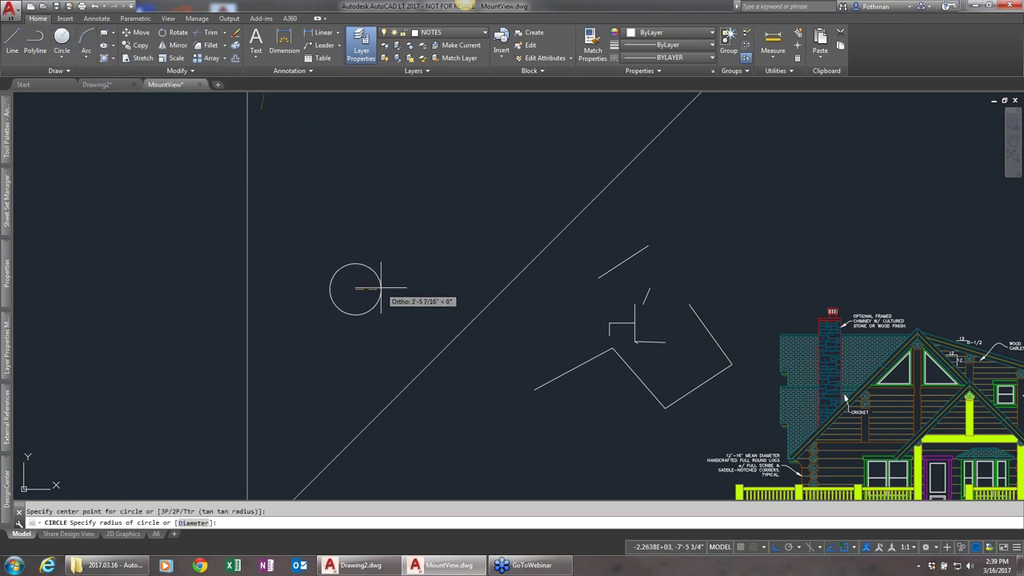
pyautogui.click(381, 288)
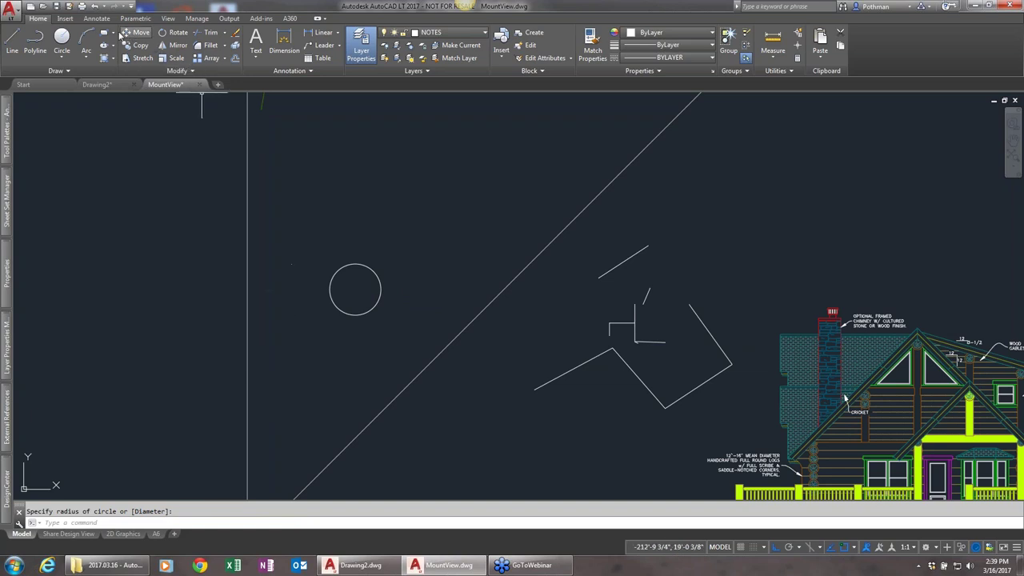
# Step: Add a 6'-diameter circle above and to the right of the first
pyautogui.click(61, 35)
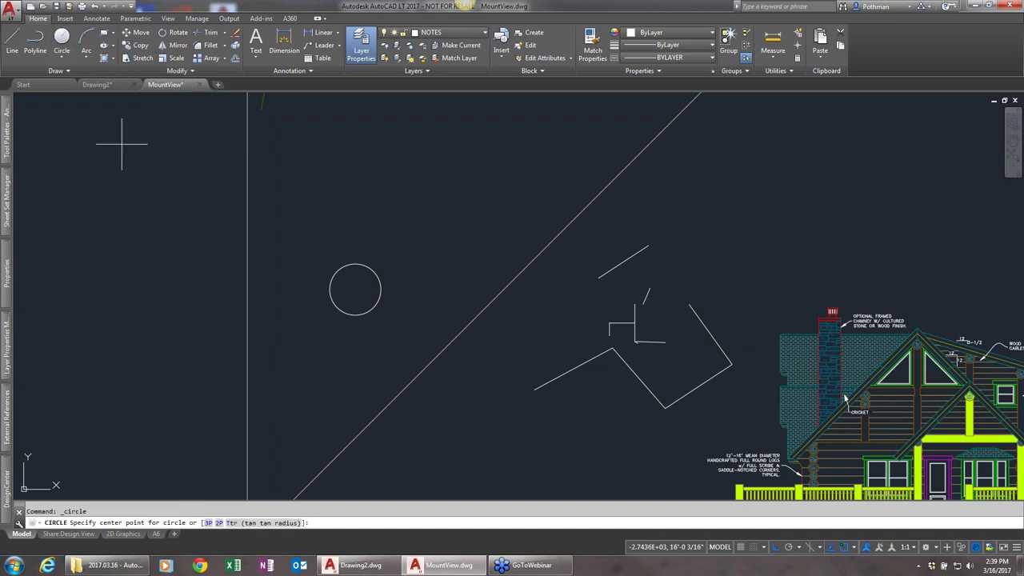
pyautogui.click(368, 226)
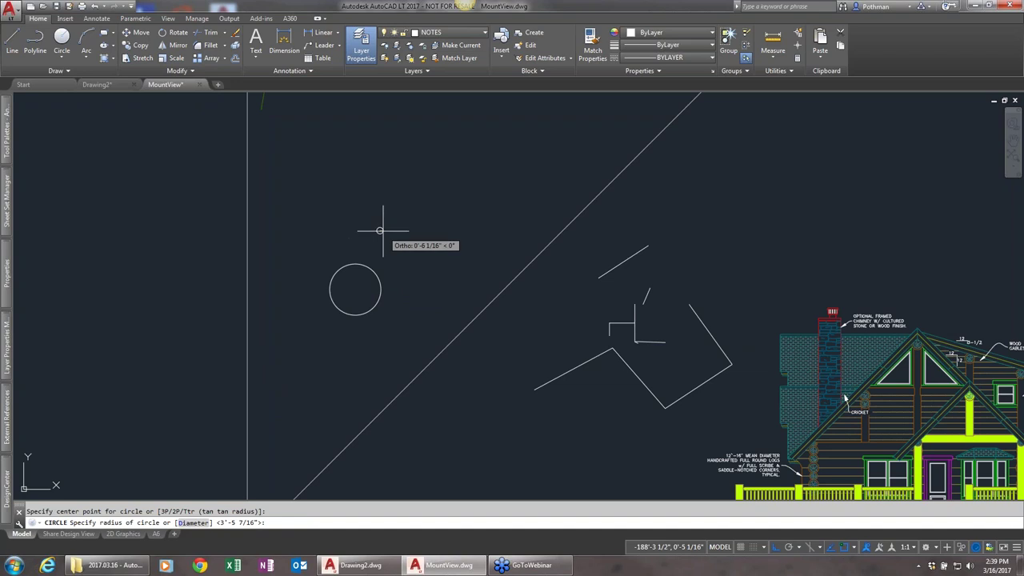
pyautogui.click(195, 522)
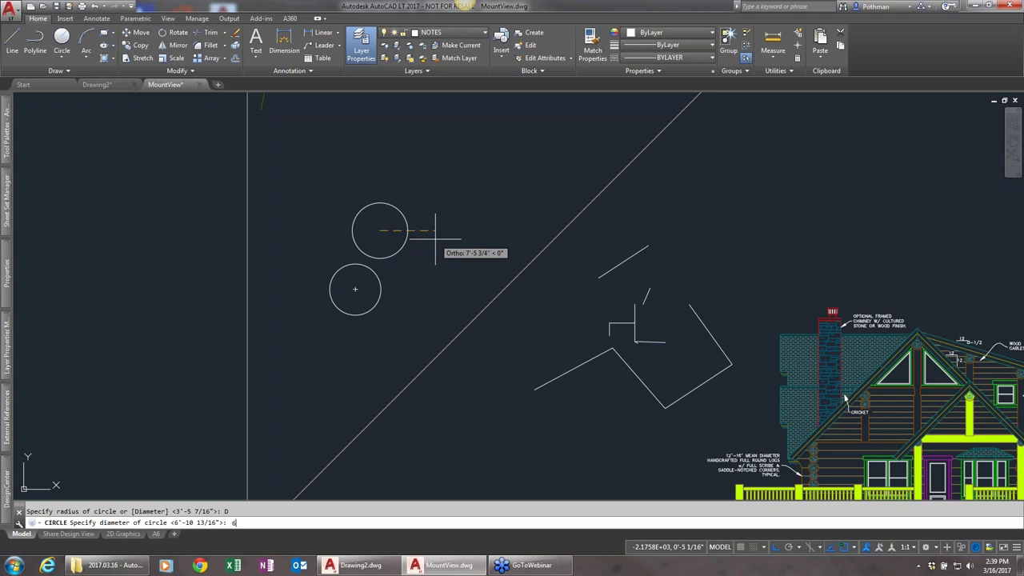
pyautogui.press('Return')
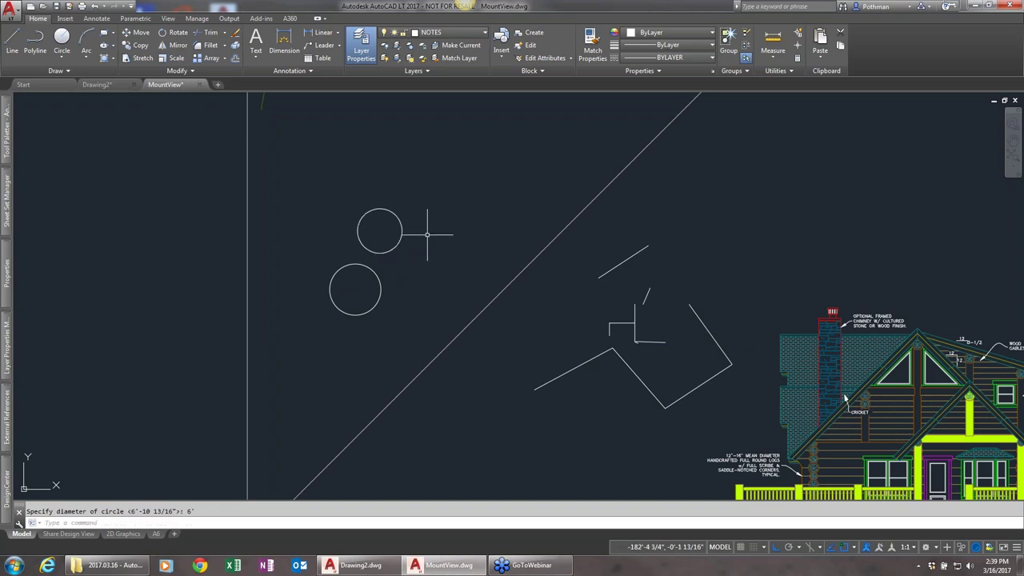
pyautogui.click(385, 228)
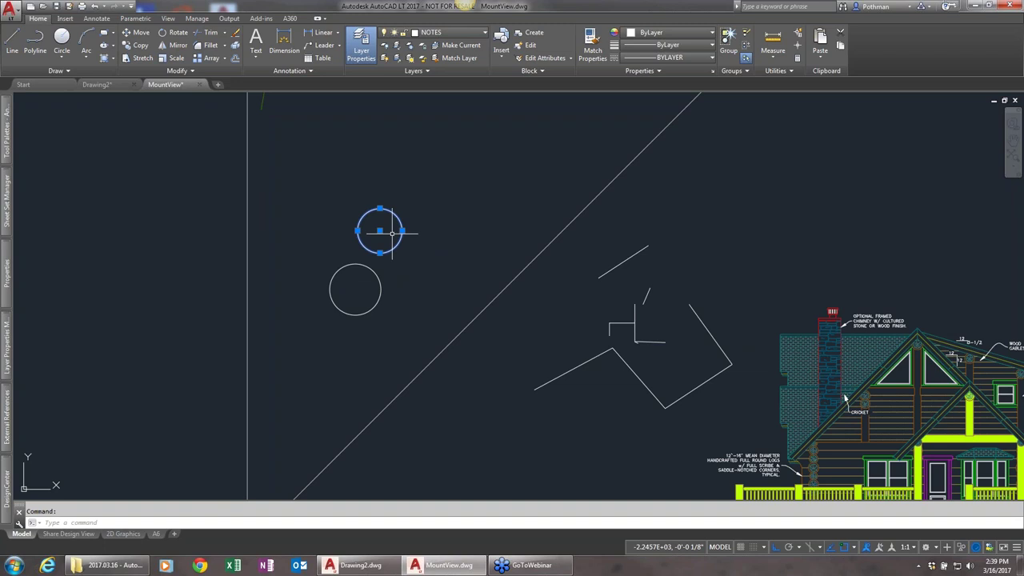
# Step: Look up the CIRCLE command in Help with F1, then close the Help window
pyautogui.click(61, 54)
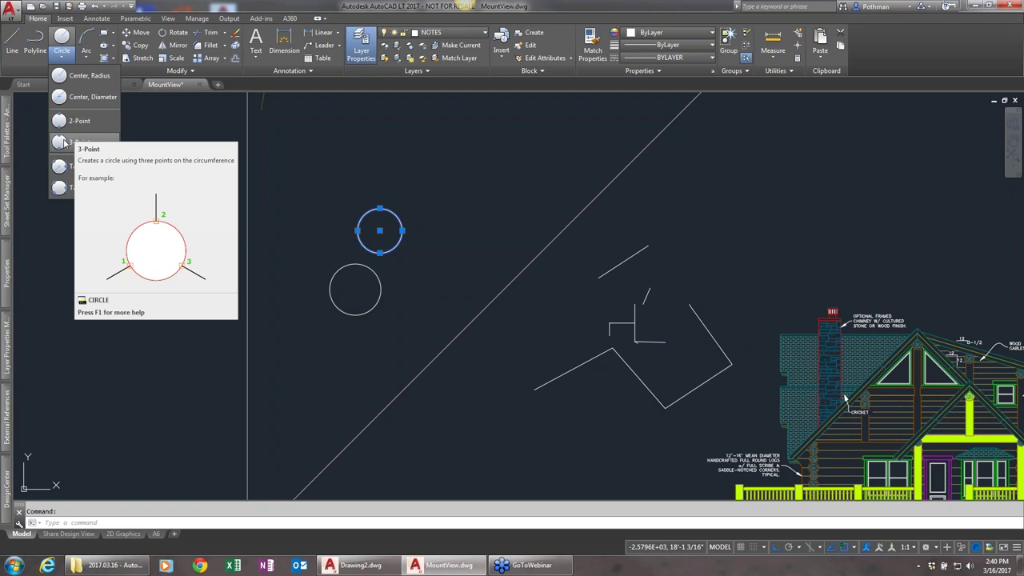
pyautogui.press('F1')
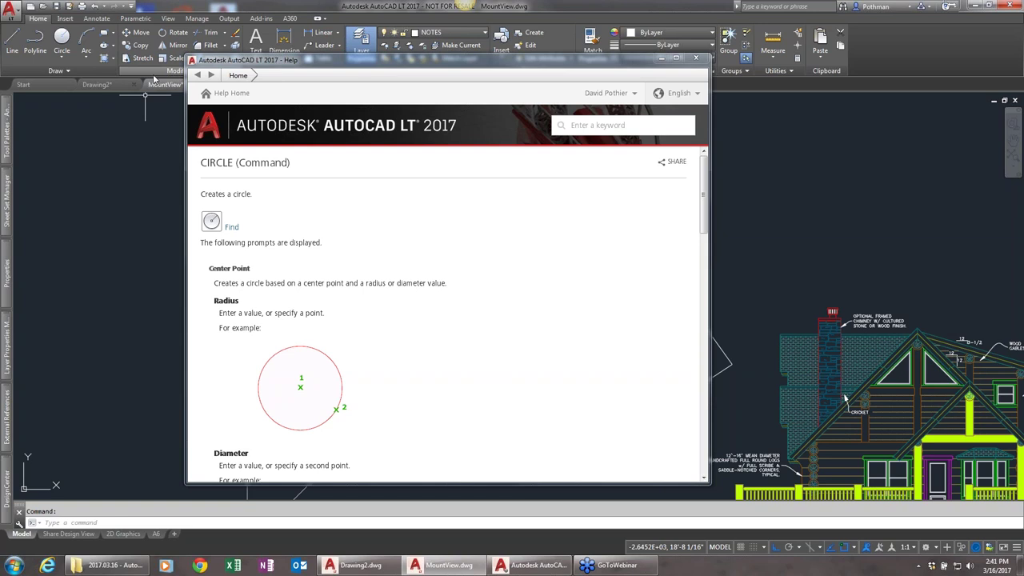
pyautogui.click(695, 57)
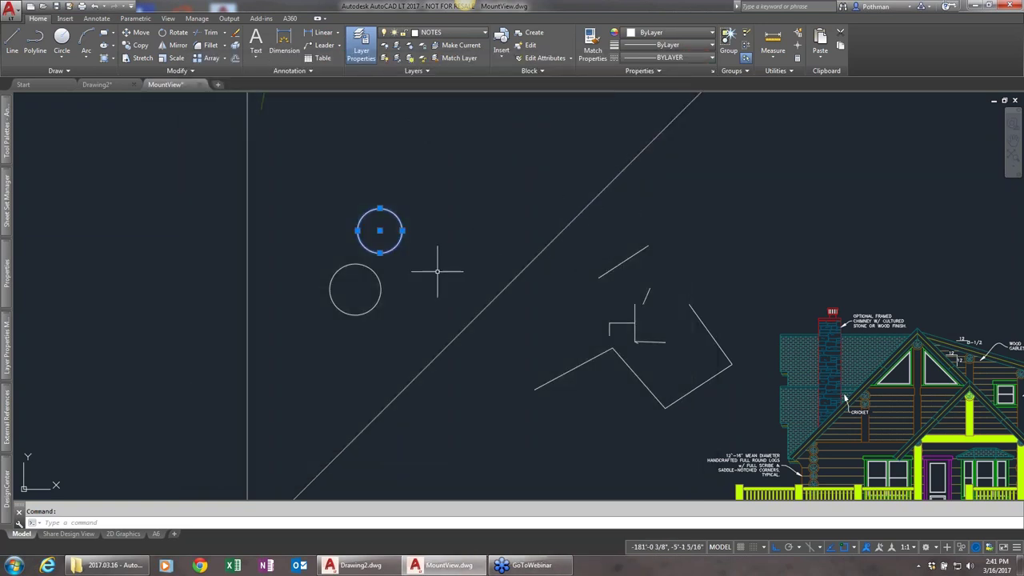
# Step: Draw a 3-point arc curving over the upper circle
pyautogui.press('Escape')
pyautogui.click(90, 36)
pyautogui.click(325, 213)
pyautogui.click(377, 176)
pyautogui.click(430, 204)
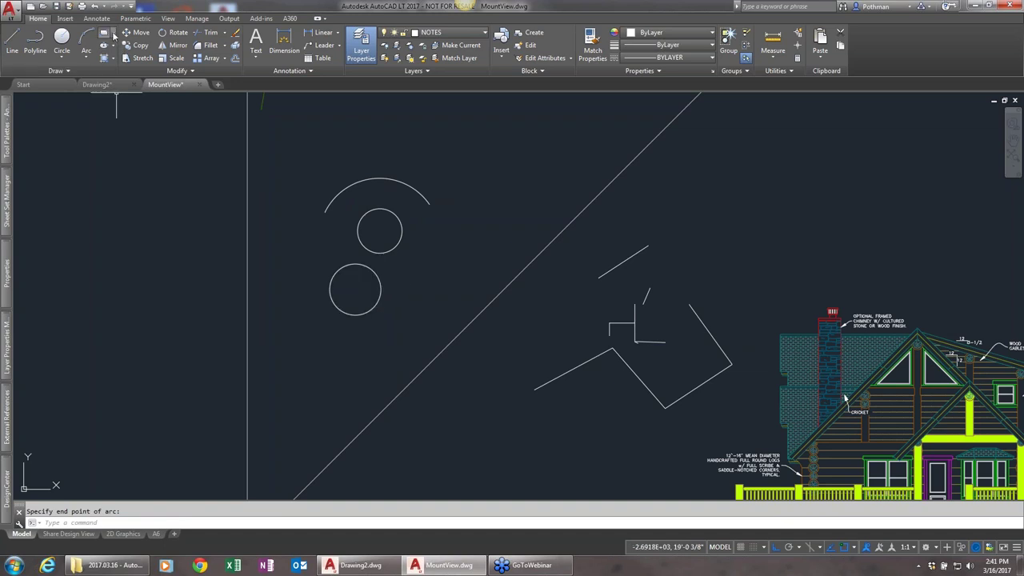
# Step: Draw a tall rectangle to the left of the circles
pyautogui.click(114, 34)
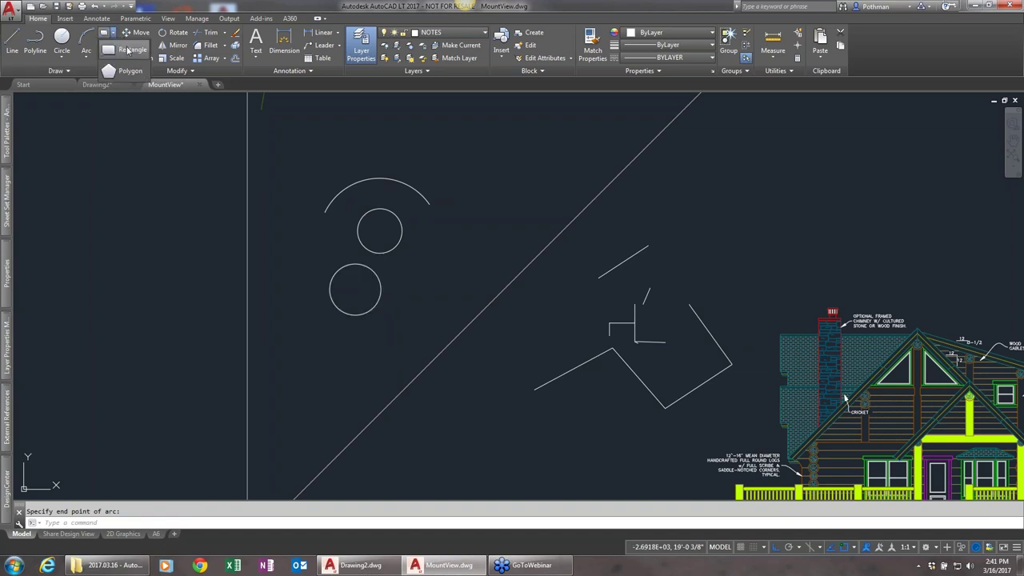
pyautogui.click(128, 50)
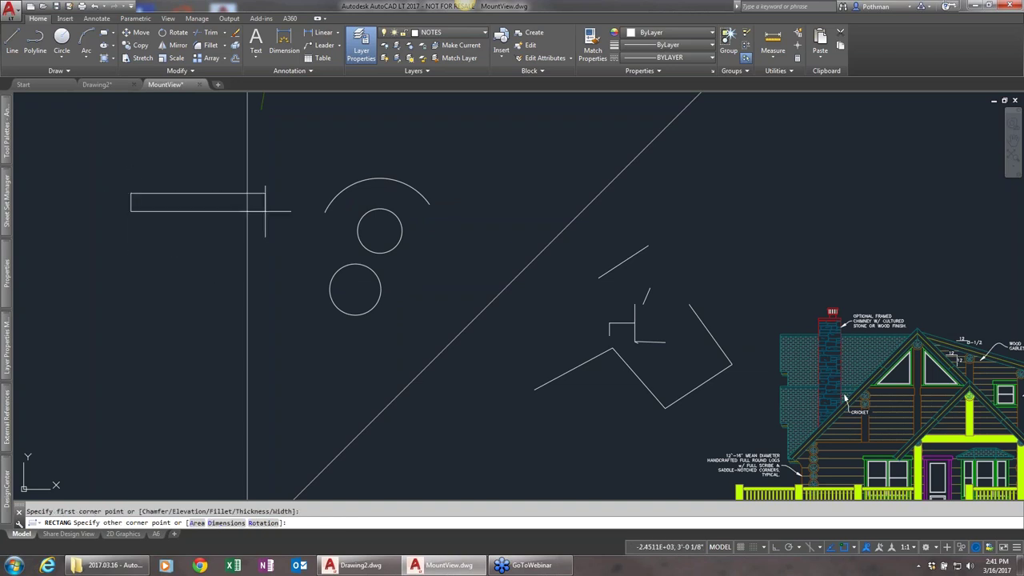
pyautogui.click(207, 295)
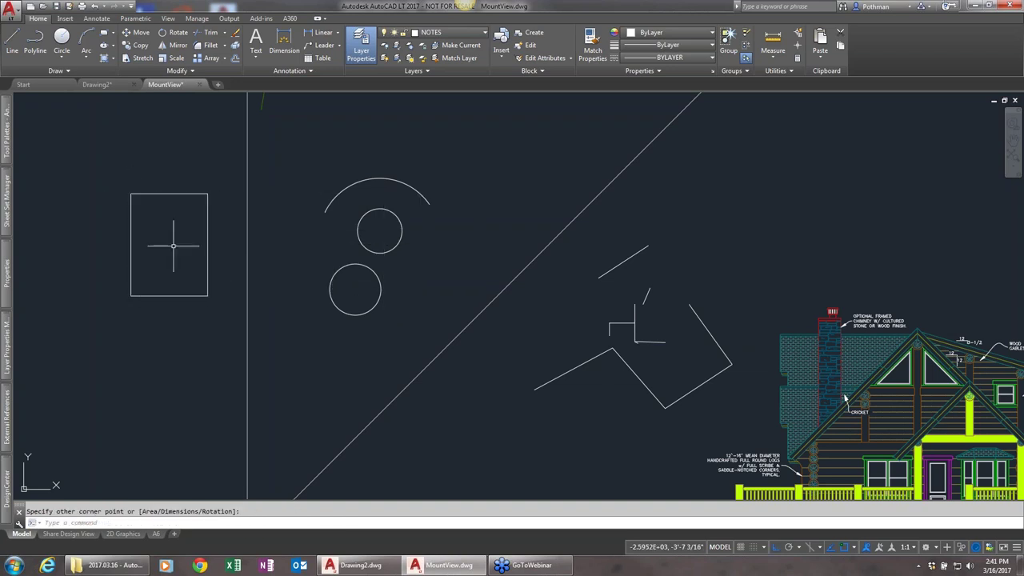
pyautogui.click(113, 58)
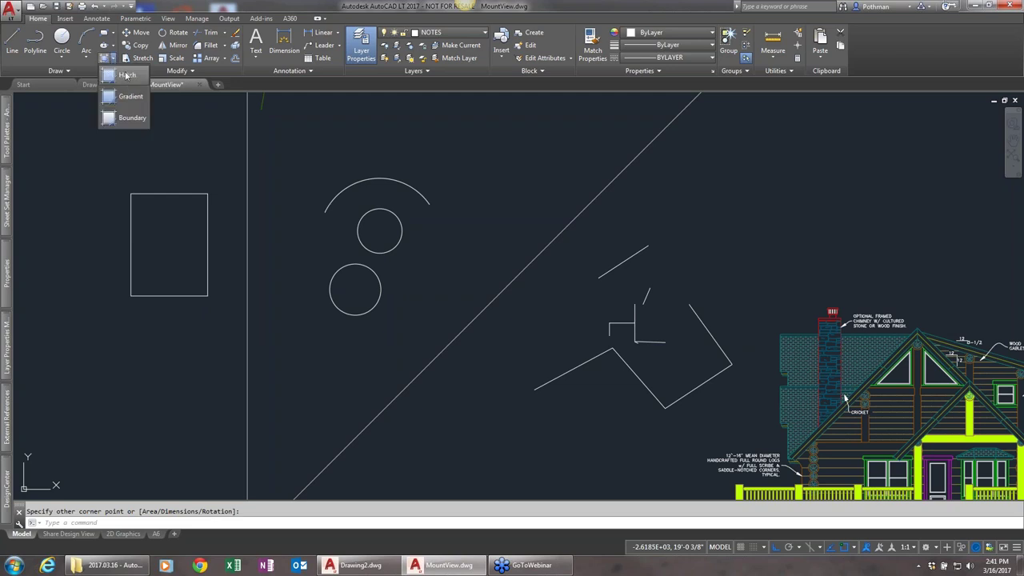
# Step: Draw a wide, flat Center ellipse above the rectangle from centre, axis end and short axis
pyautogui.click(114, 45)
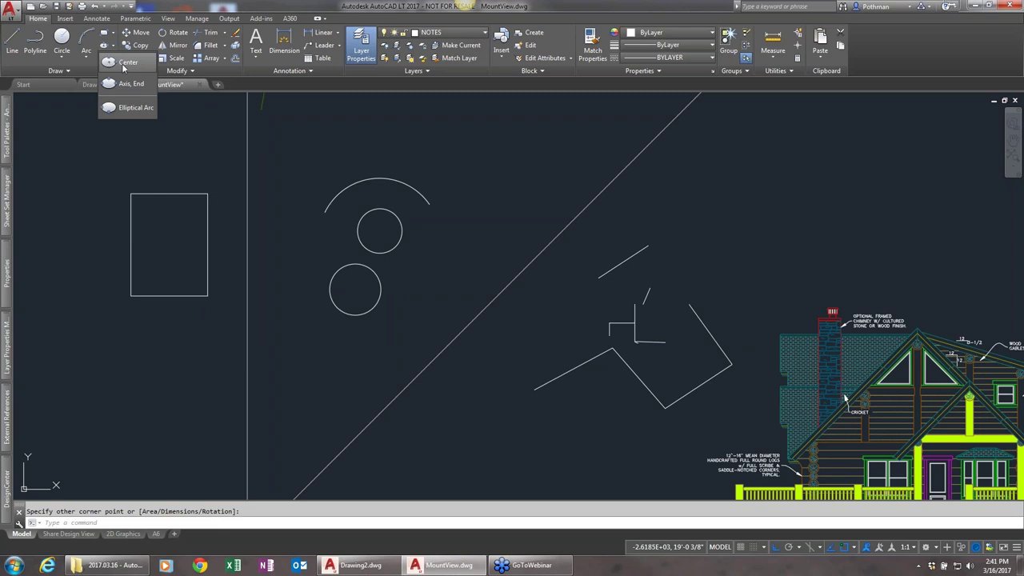
pyautogui.click(126, 61)
pyautogui.click(123, 148)
pyautogui.click(293, 152)
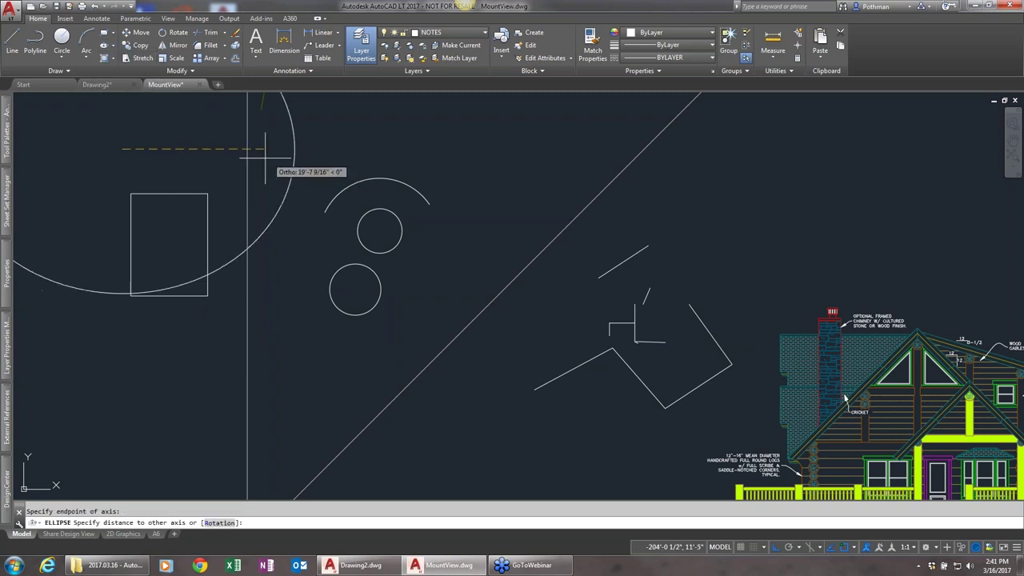
pyautogui.click(160, 140)
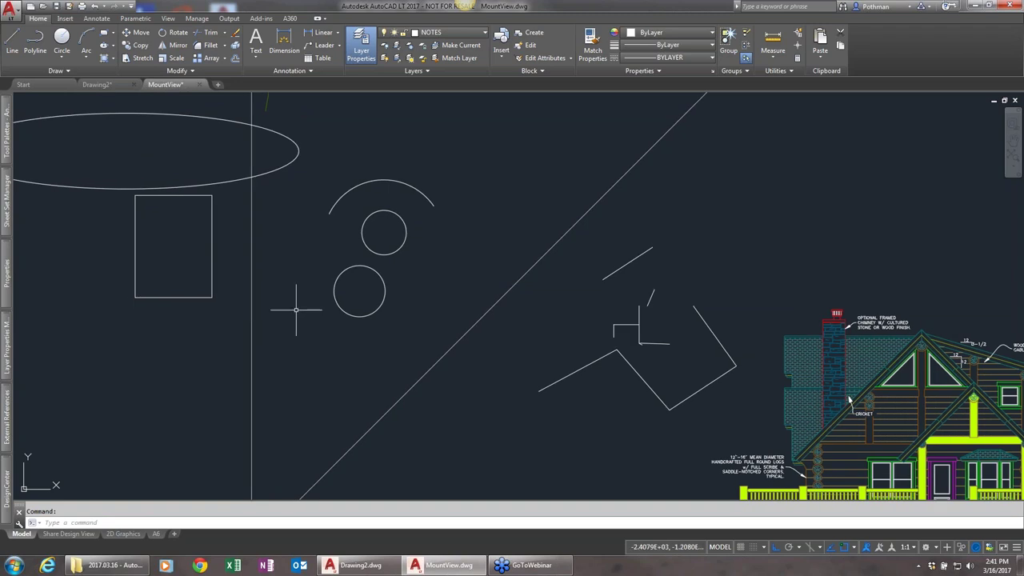
pyautogui.scroll(2, 295, 303)
pyautogui.scroll(-2, 313, 322)
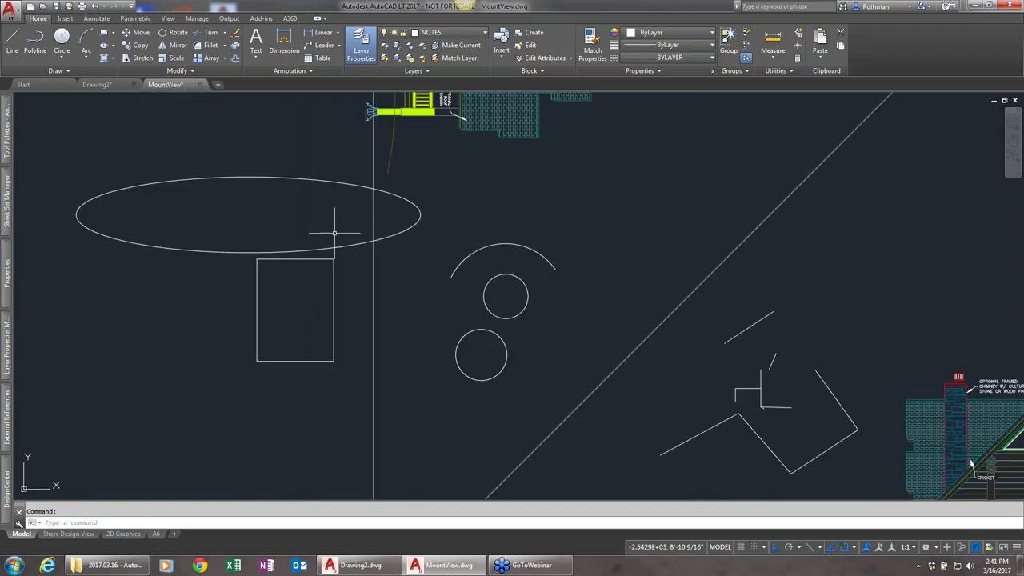
pyautogui.click(327, 179)
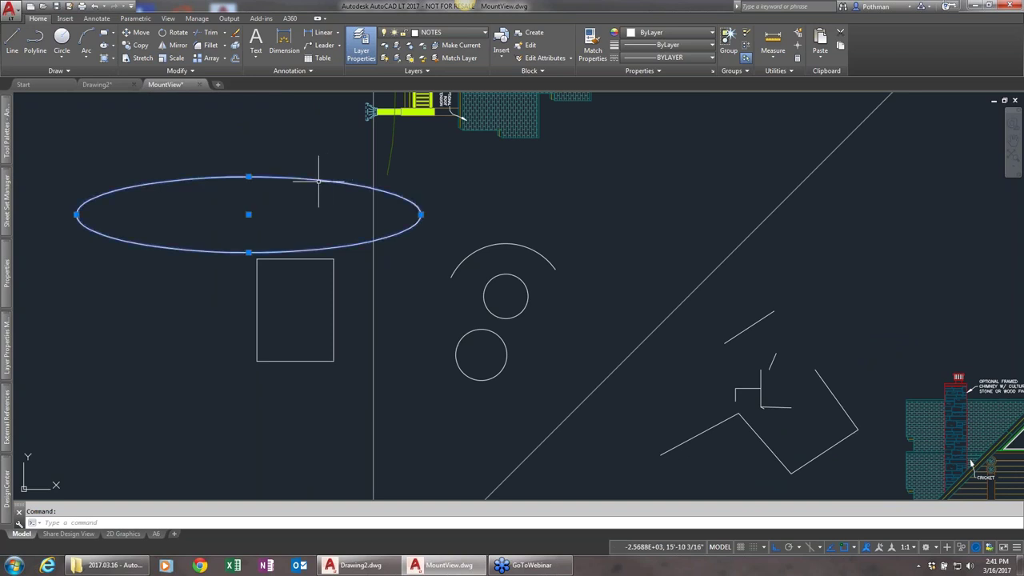
pyautogui.press('Escape')
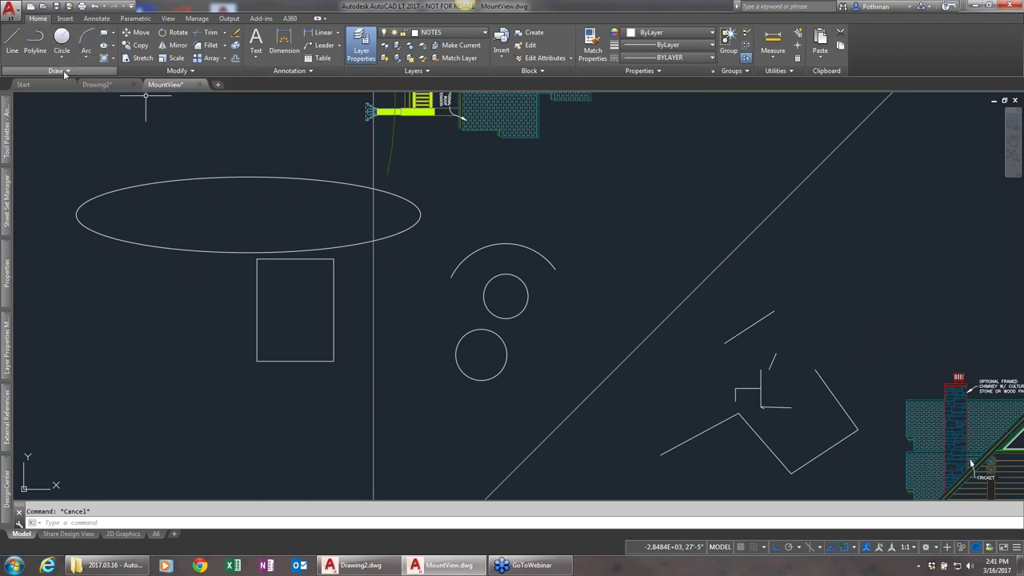
# Step: Draw a 5-sided inscribed polygon with POLYGON, centred below-left of the rectangle
pyautogui.click(76, 71)
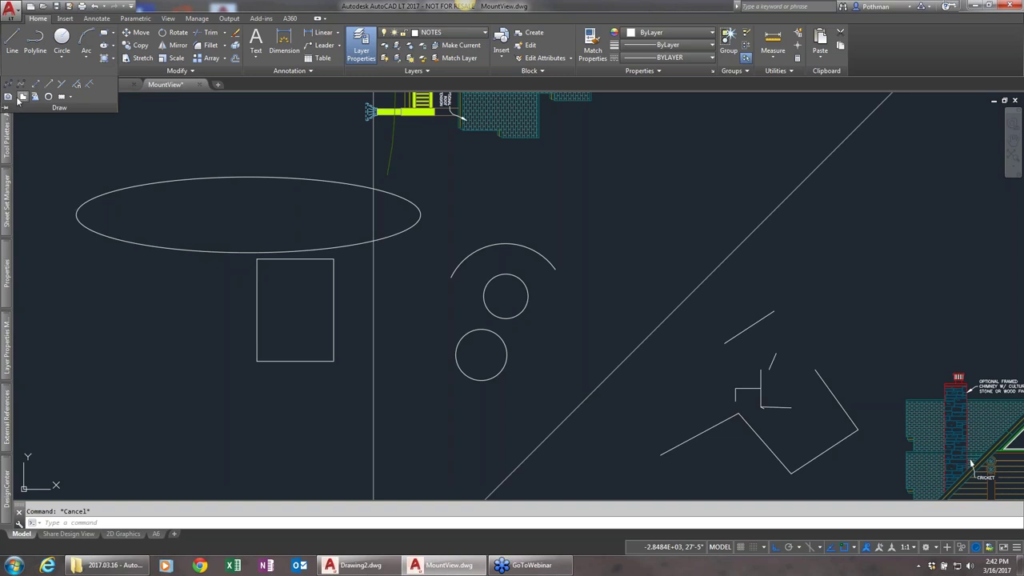
pyautogui.click(71, 98)
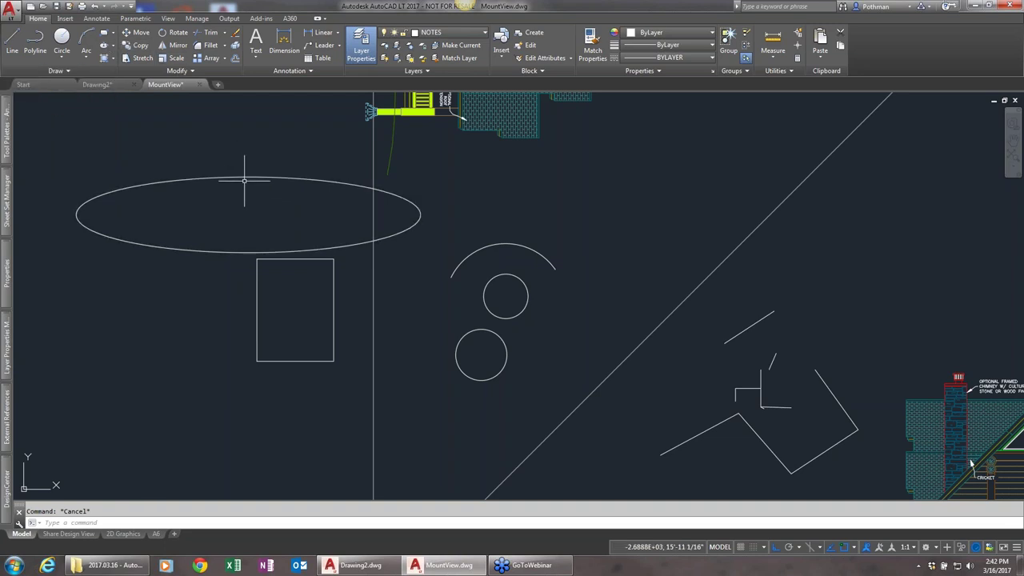
pyautogui.write('pole')
pyautogui.press('BackSpace')
pyautogui.write('ygon')
pyautogui.press('Return')
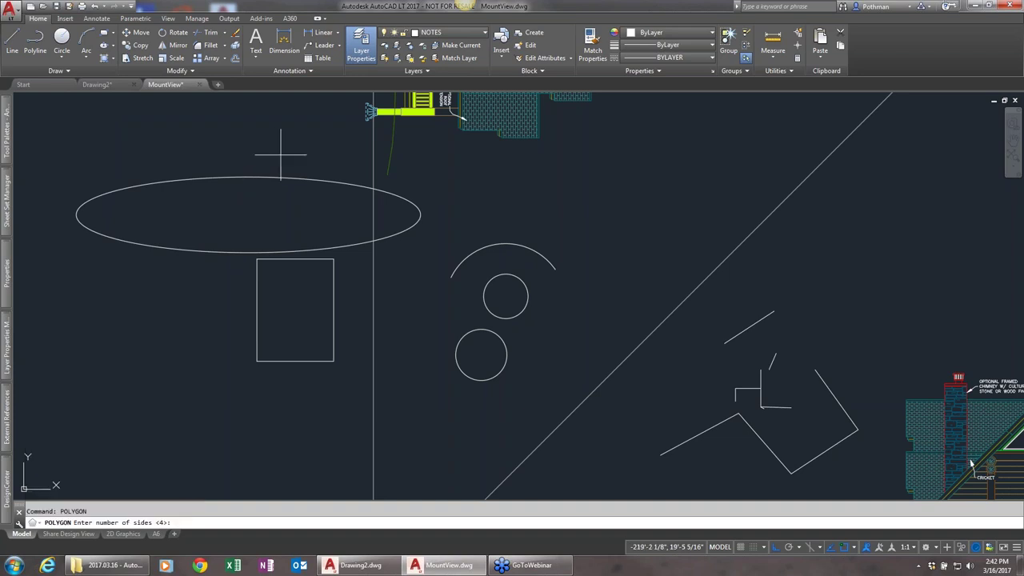
pyautogui.write('5')
pyautogui.press('Return')
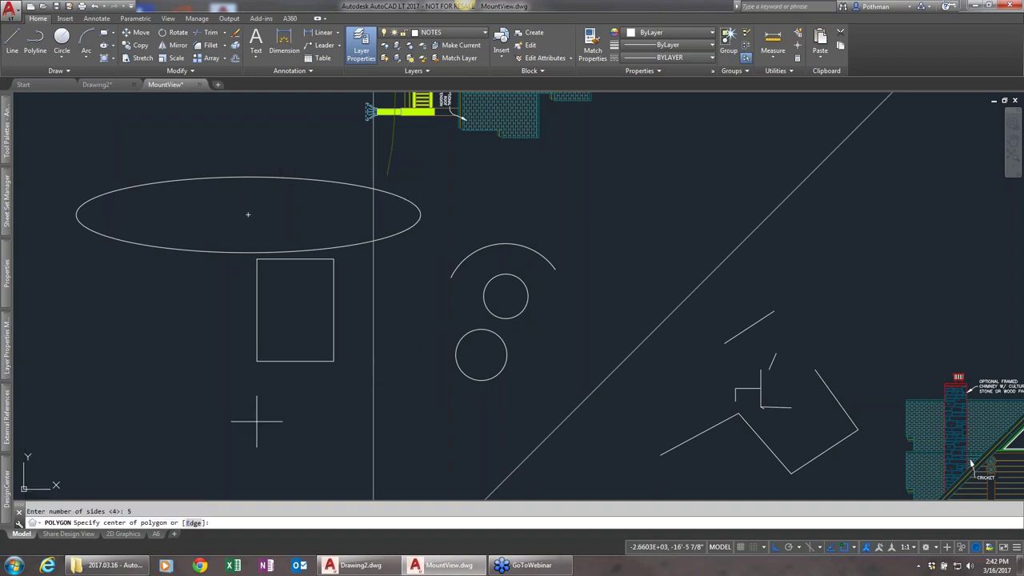
pyautogui.click(201, 412)
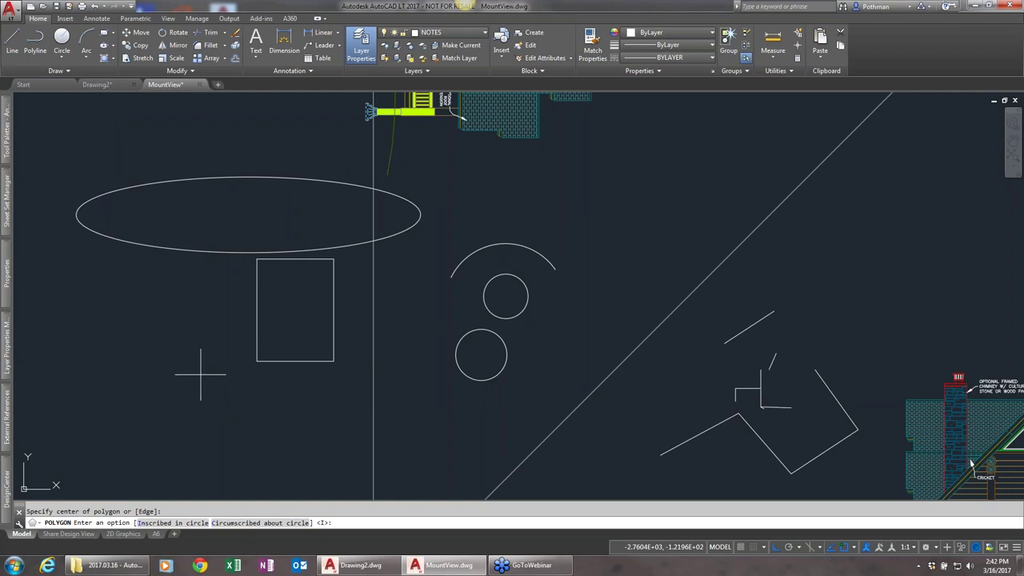
pyautogui.press('Return')
pyautogui.click(213, 370)
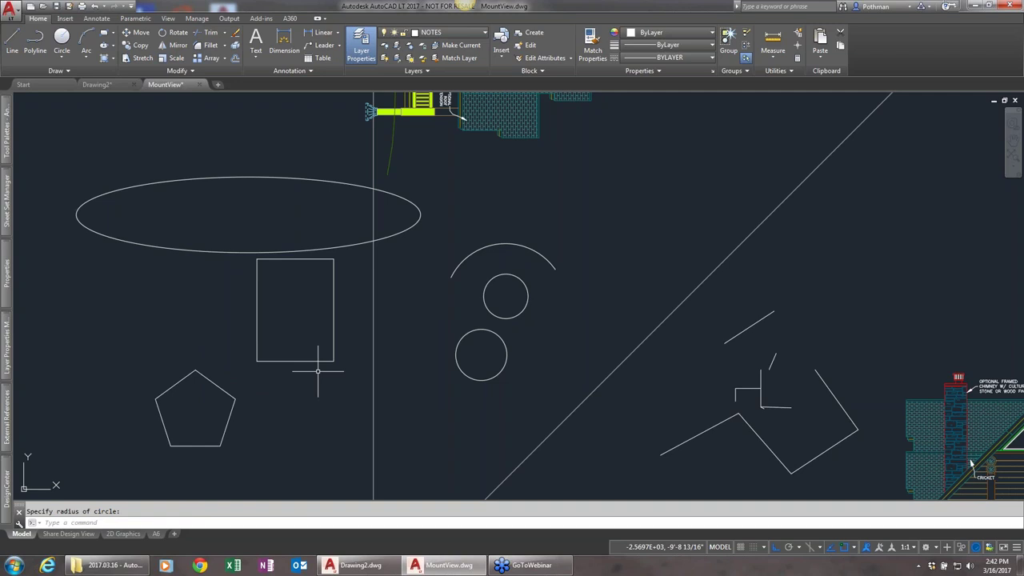
pyautogui.click(113, 59)
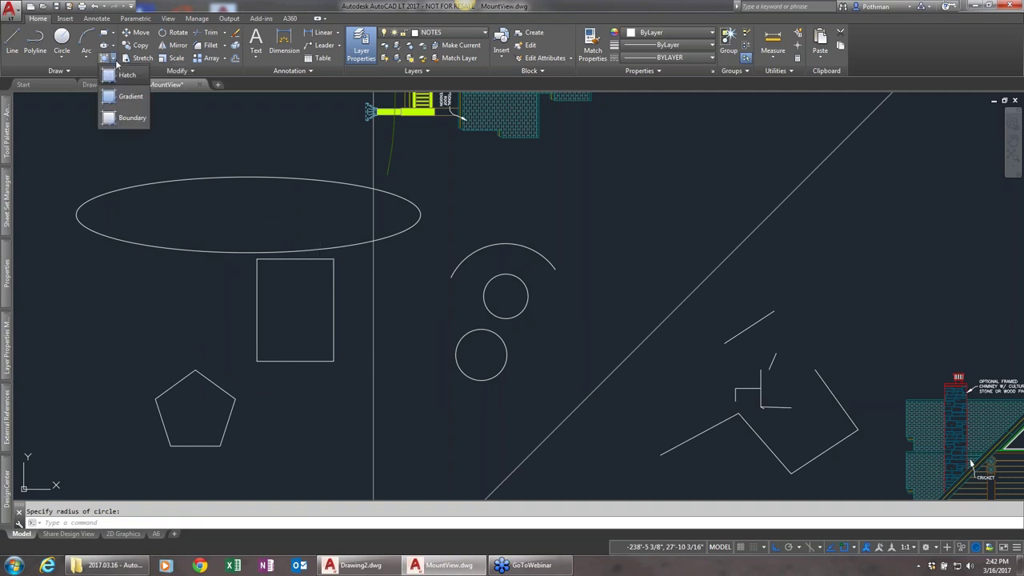
# Step: Hatch the tall rectangle by selecting its edge as the boundary
pyautogui.click(130, 75)
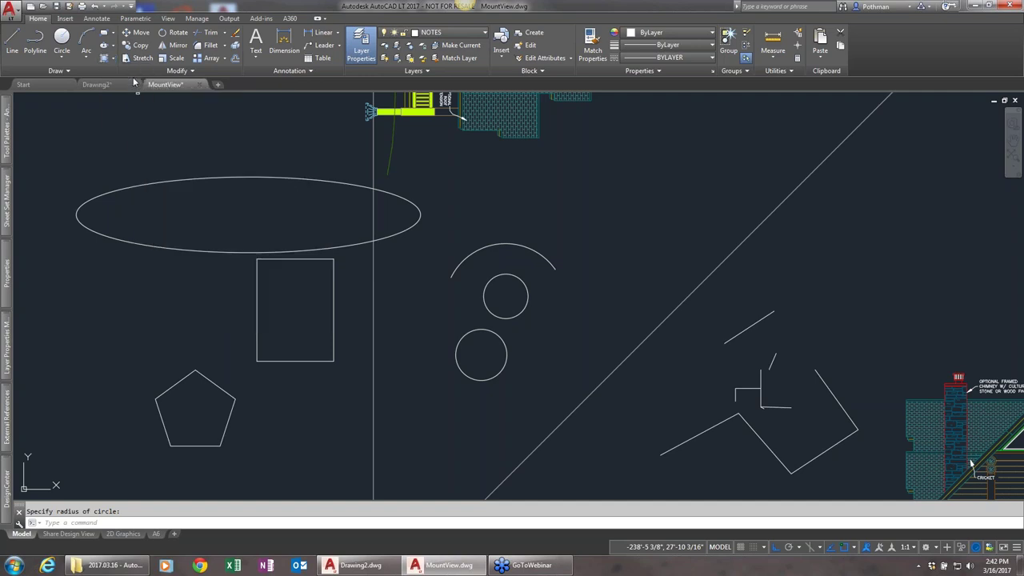
pyautogui.click(333, 316)
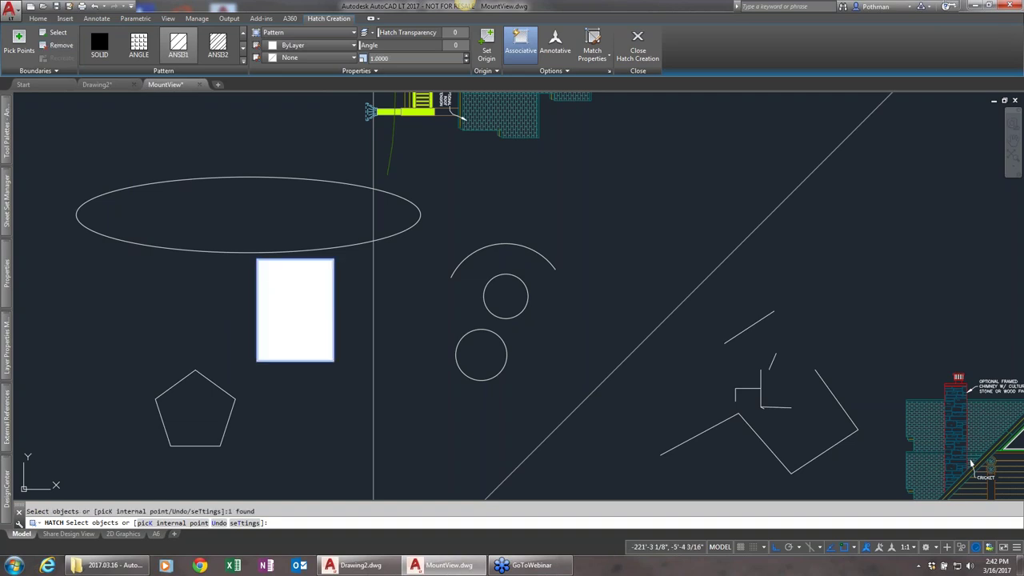
pyautogui.press('Escape')
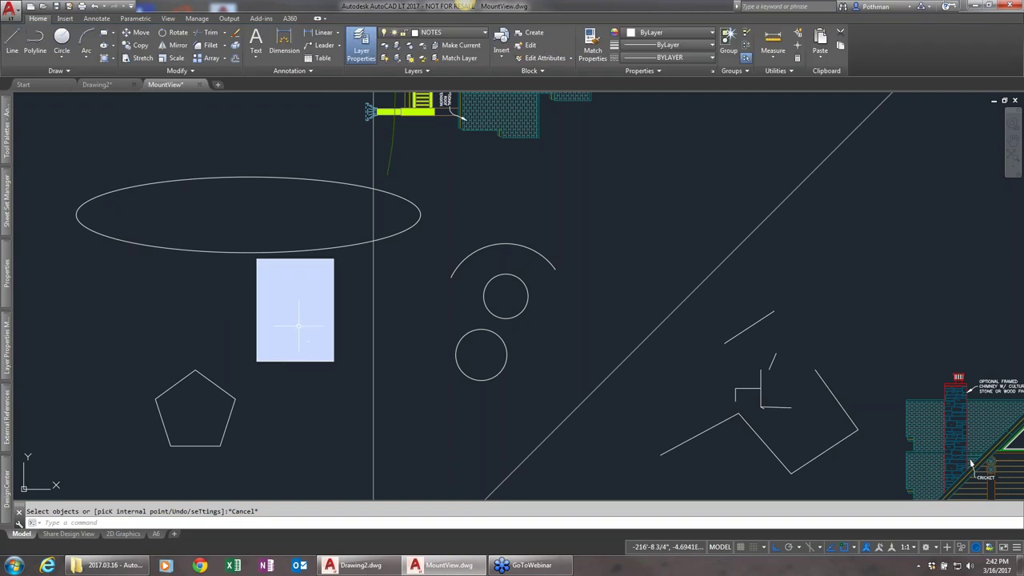
pyautogui.scroll(6, 296, 328)
# Step: Switch the rectangle's solid hatch to the ANSI31 diagonal-line pattern
pyautogui.click(308, 300)
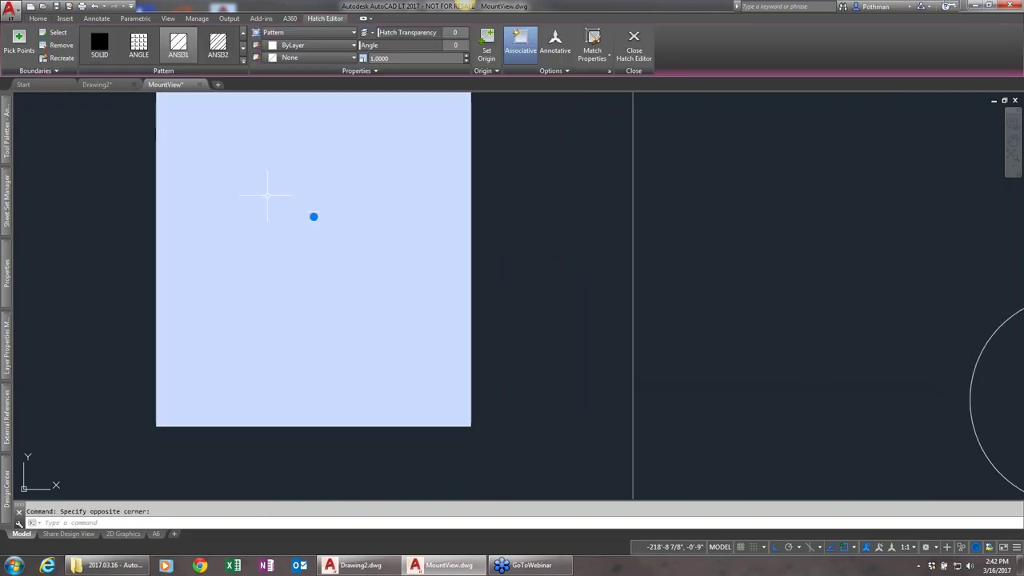
pyautogui.click(185, 47)
pyautogui.click(221, 41)
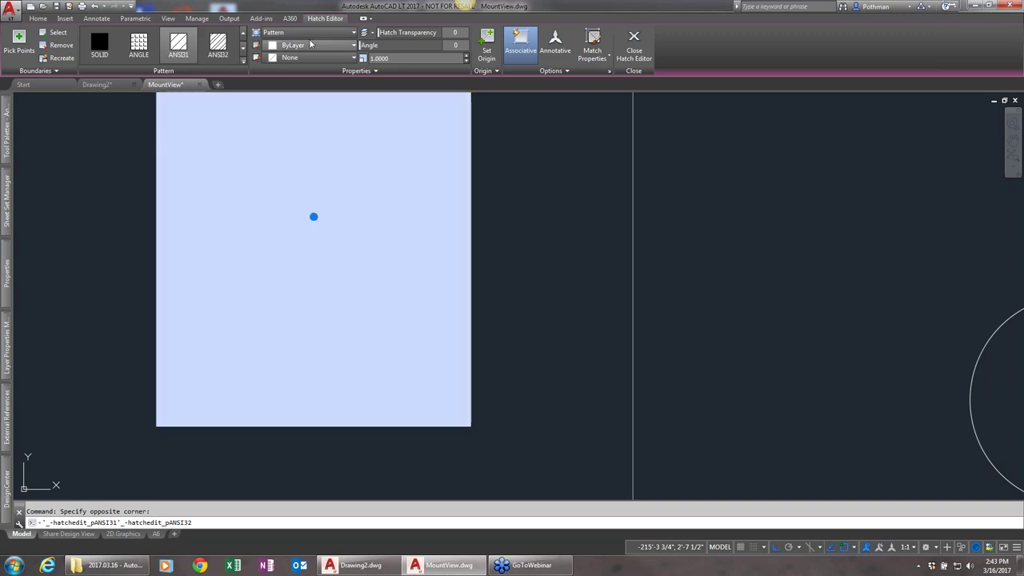
pyautogui.click(354, 33)
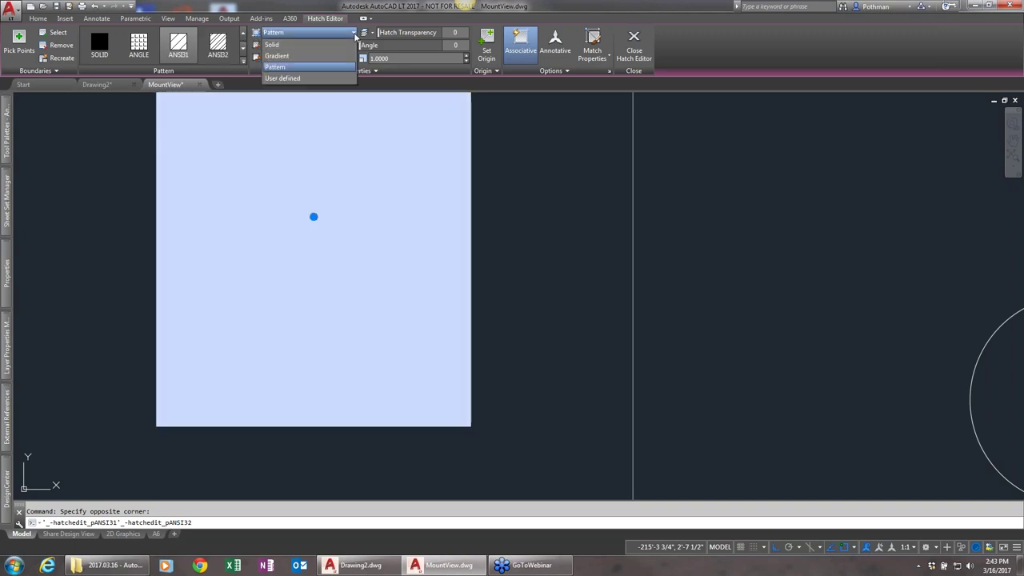
pyautogui.click(354, 33)
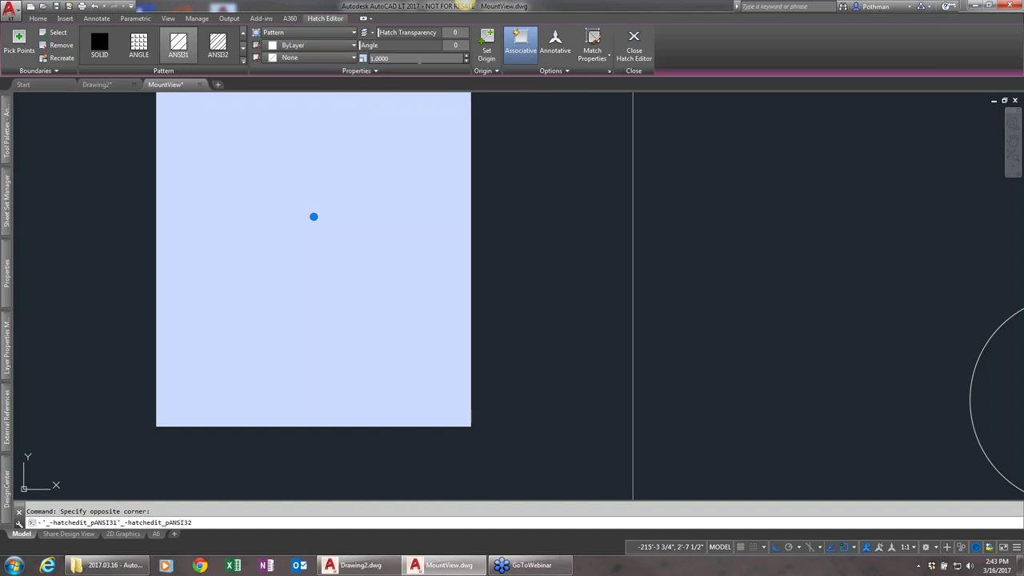
# Step: Set the hatch scale to 10 and finish editing the hatch
pyautogui.write('10')
pyautogui.press('Return')
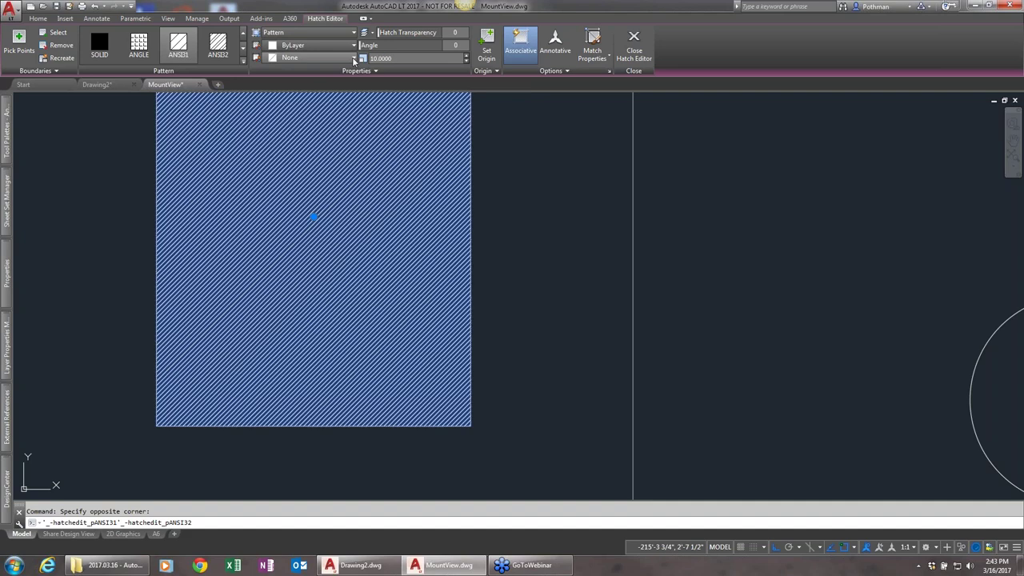
pyautogui.scroll(2, 347, 275)
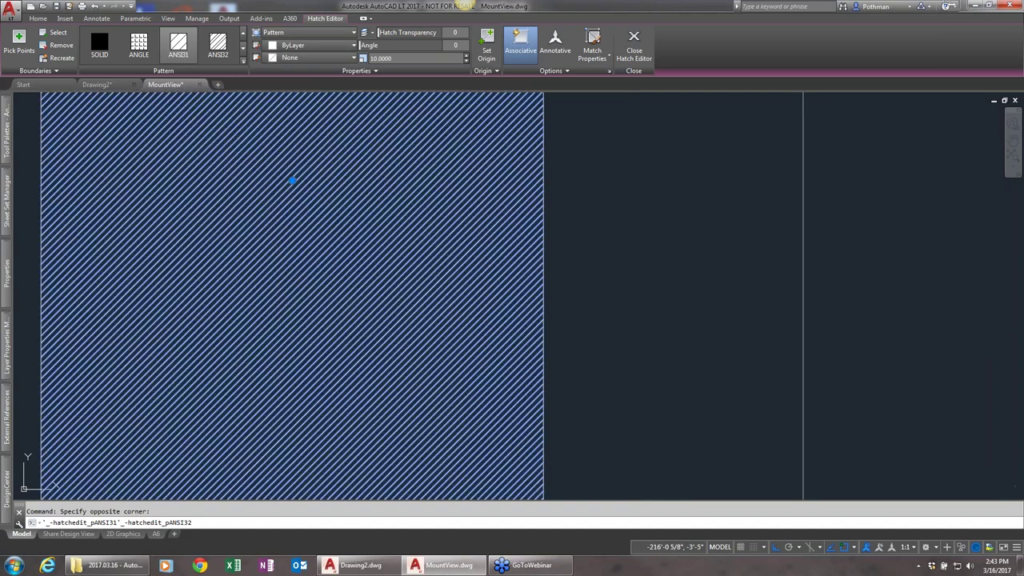
pyautogui.scroll(5, 347, 274)
pyautogui.scroll(-4, 347, 275)
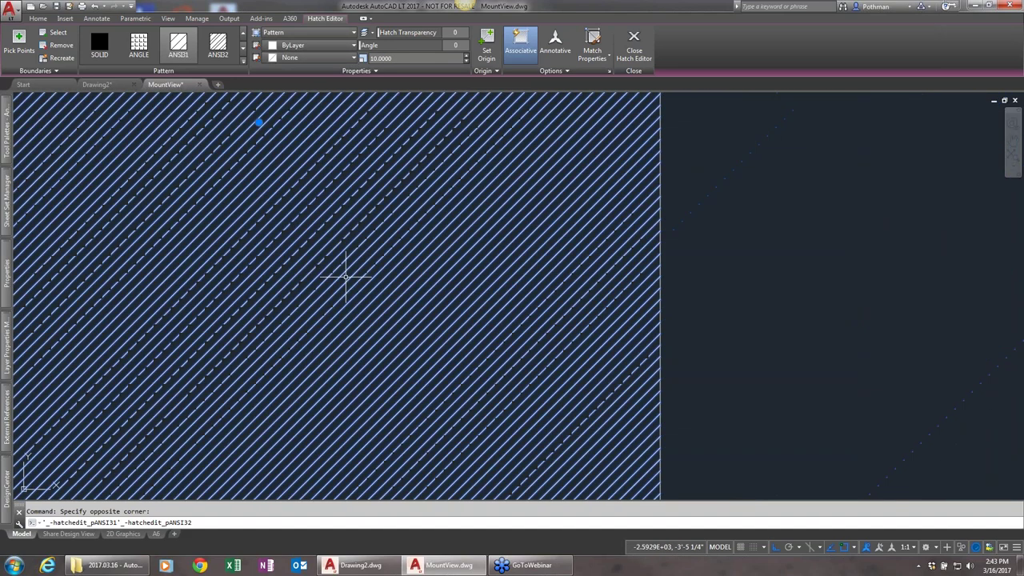
pyautogui.scroll(-5, 346, 277)
pyautogui.scroll(2, 347, 277)
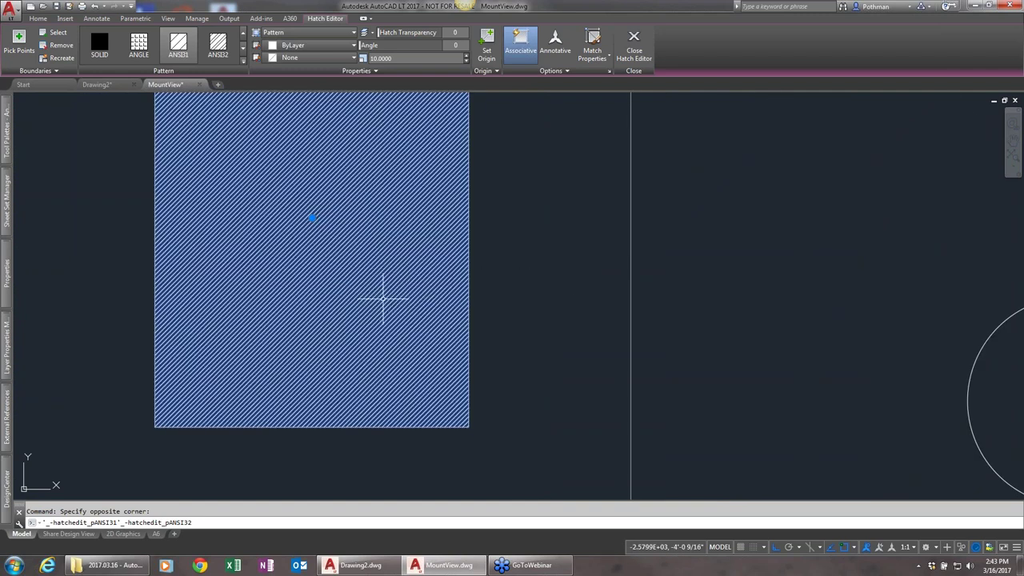
pyautogui.press('Escape')
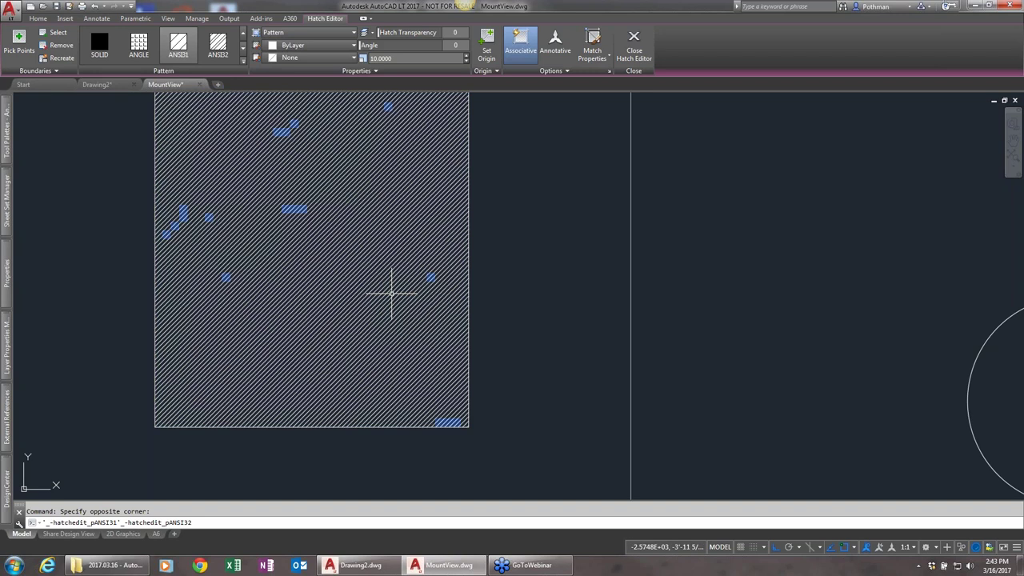
pyautogui.press('Escape')
pyautogui.scroll(-2, 392, 294)
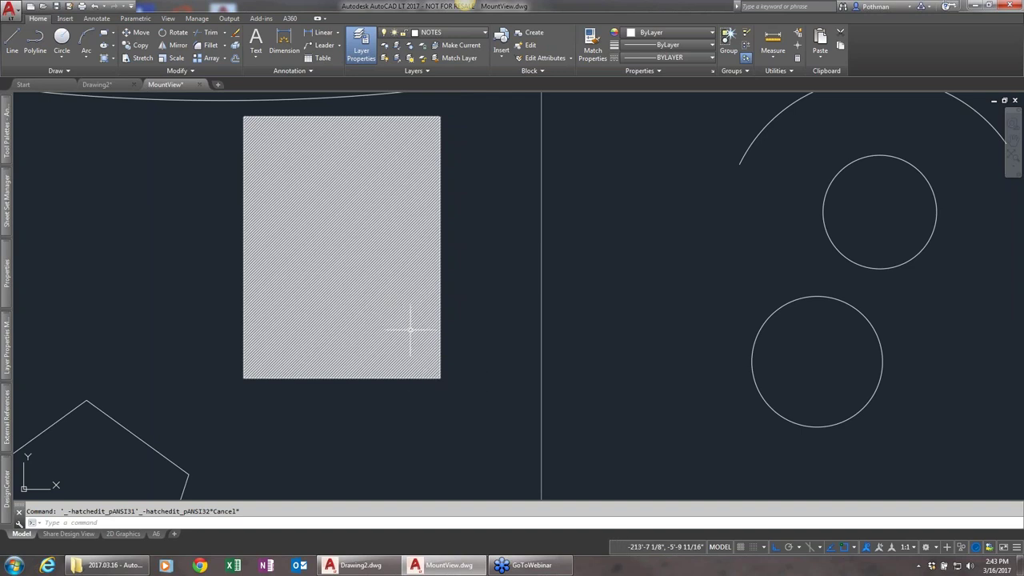
# Step: Erase the hatch inside the rectangle with E
pyautogui.write('e')
pyautogui.press('Return')
pyautogui.click(384, 296)
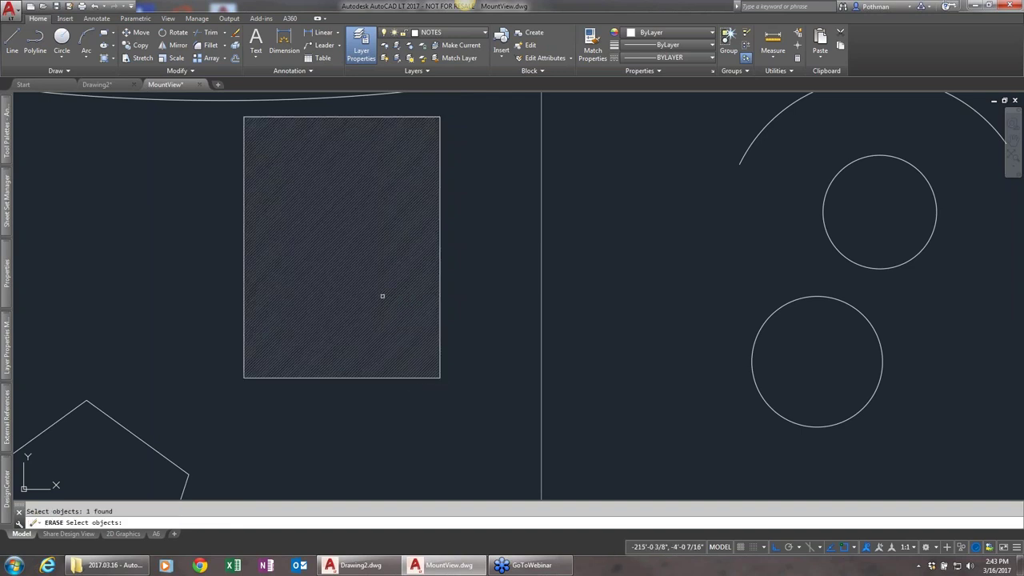
pyautogui.press('Return')
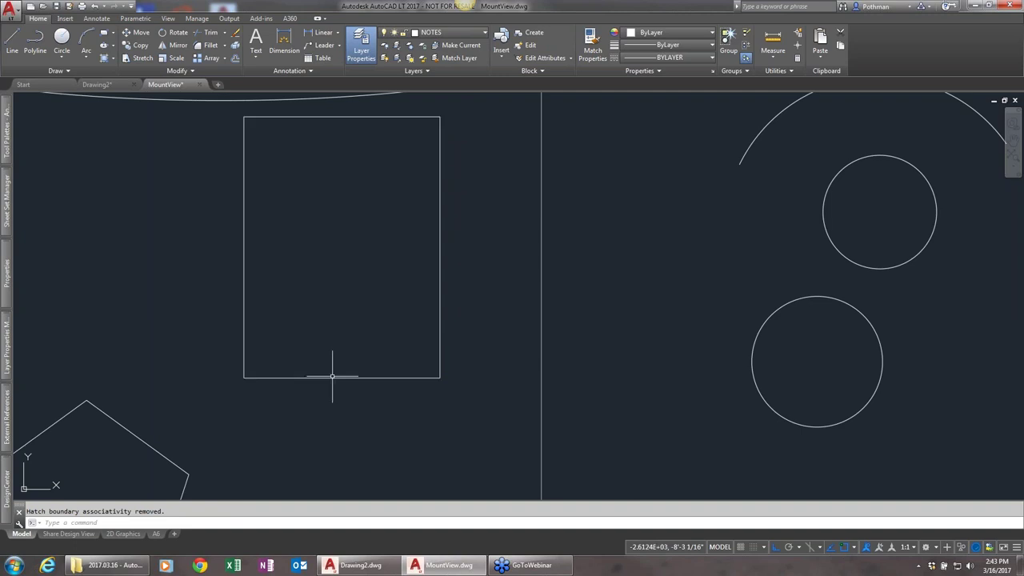
# Step: Start moving the rectangle, window-selecting it and picking a base point
pyautogui.write('m')
pyautogui.press('Return')
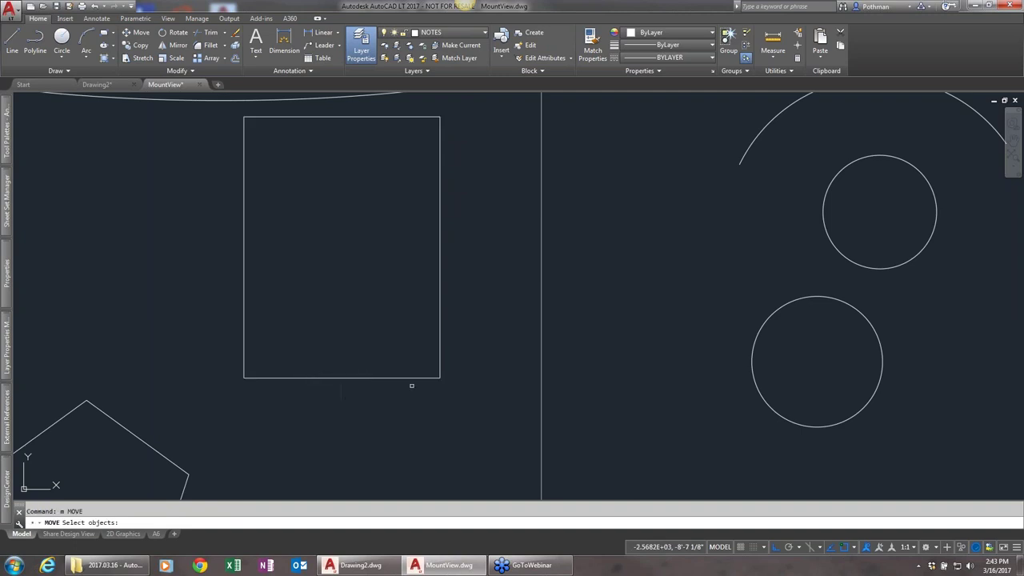
pyautogui.click(467, 390)
pyautogui.click(407, 348)
pyautogui.press('Return')
pyautogui.click(411, 408)
# Step: Drop the rectangle slightly further left to complete the move
pyautogui.press('Return')
pyautogui.click(637, 423)
pyautogui.click(605, 341)
pyautogui.press('Return')
pyautogui.click(635, 336)
pyautogui.click(375, 339)
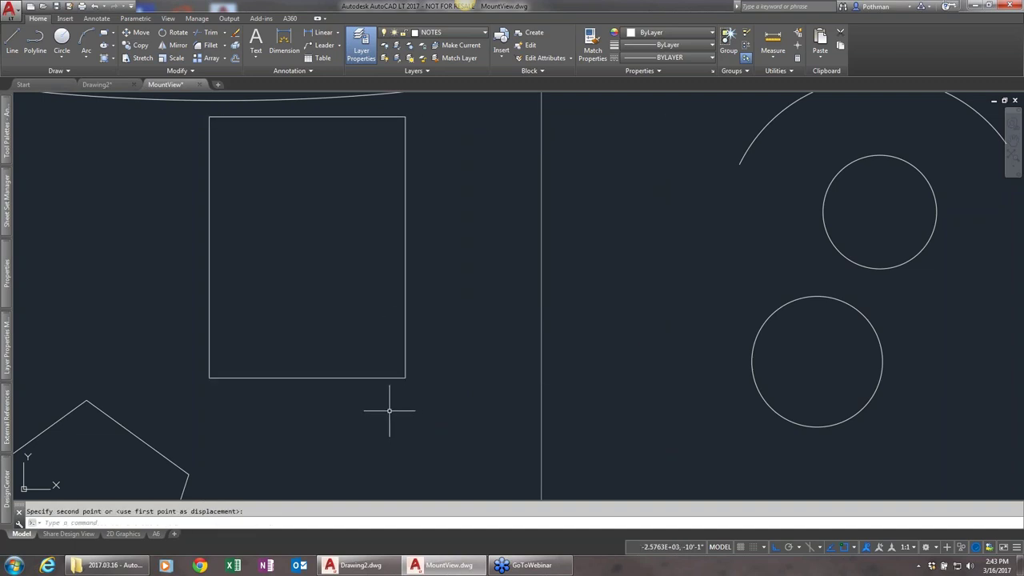
# Step: Stretch the rectangle's bottom edge upward so it becomes much shorter
pyautogui.write('stre')
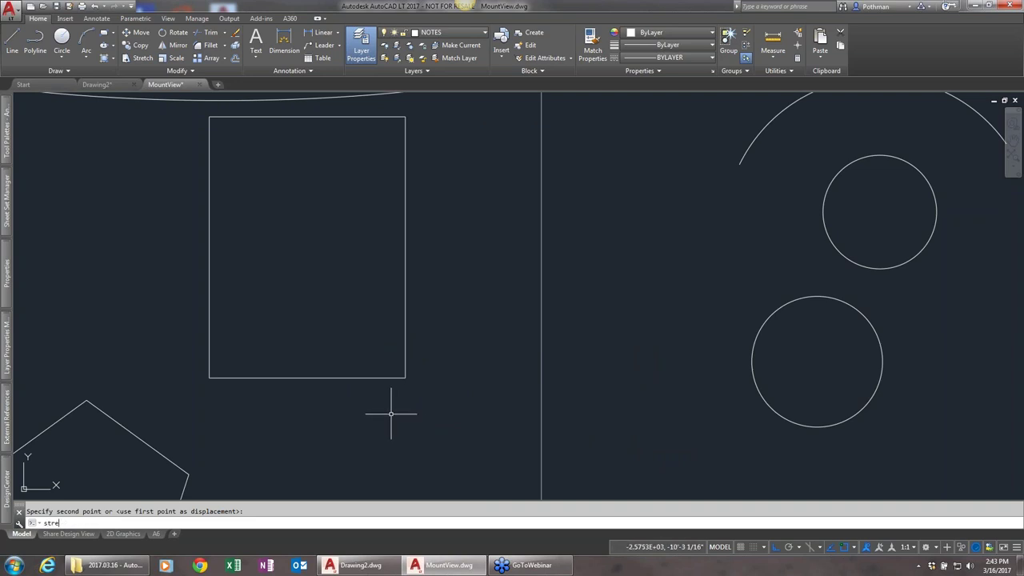
pyautogui.write('t')
pyautogui.press('Return')
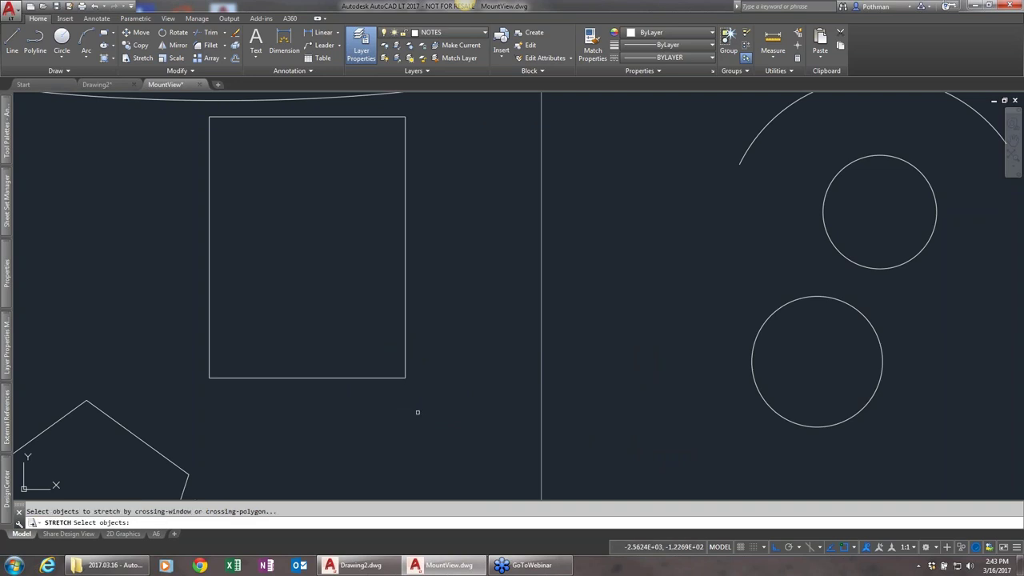
pyautogui.click(433, 393)
pyautogui.click(163, 346)
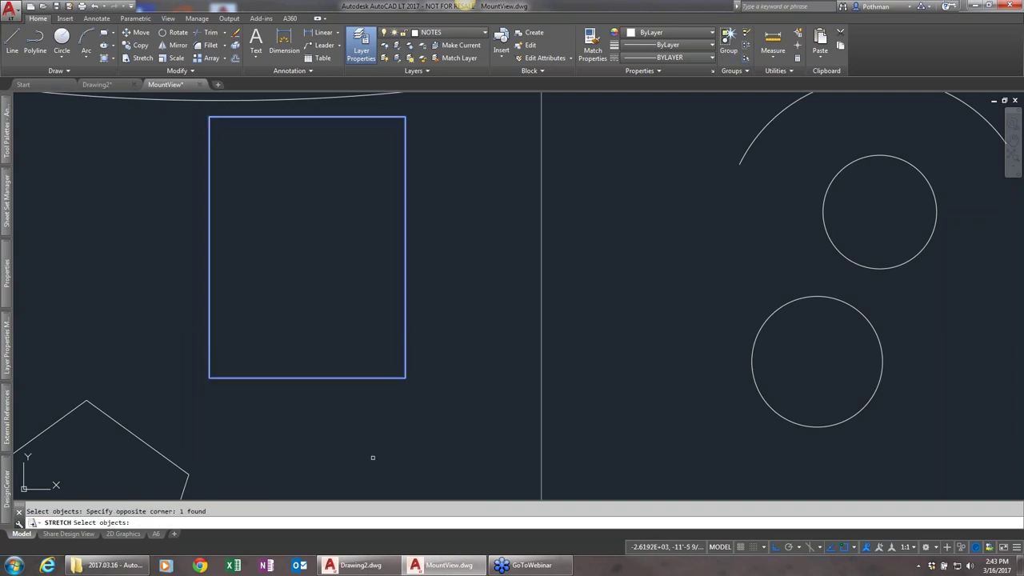
pyautogui.press('Return')
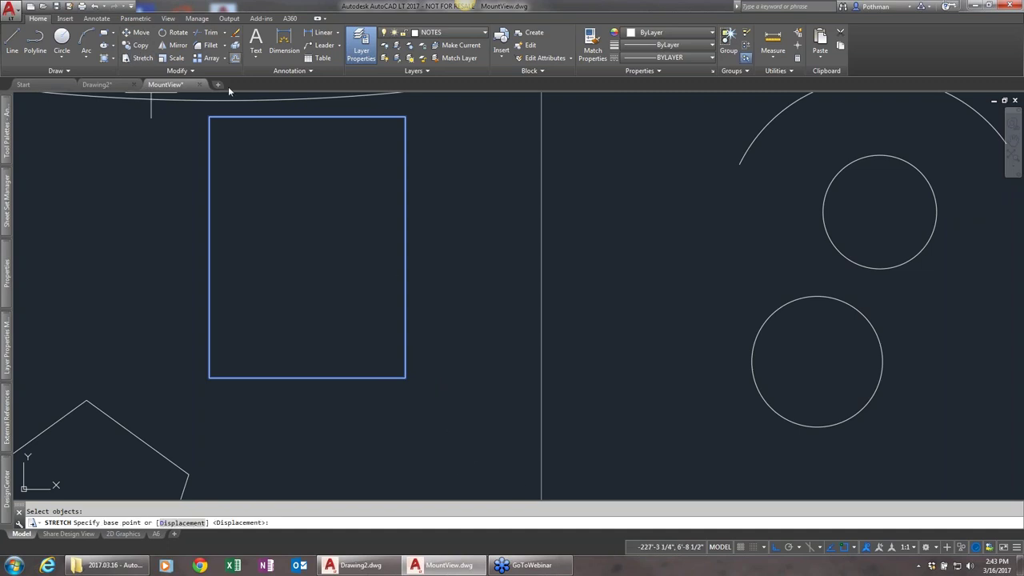
pyautogui.click(460, 429)
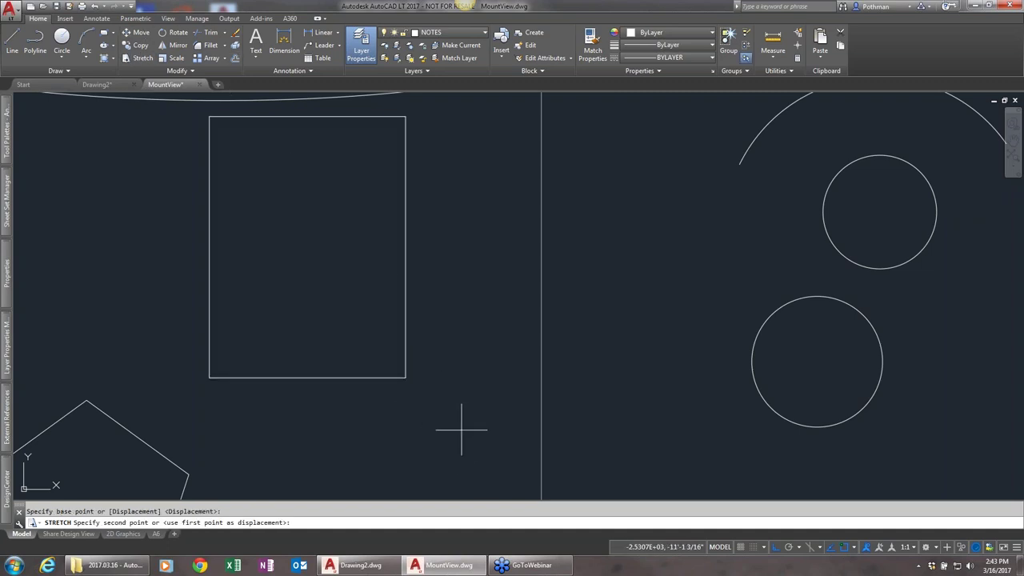
pyautogui.click(452, 280)
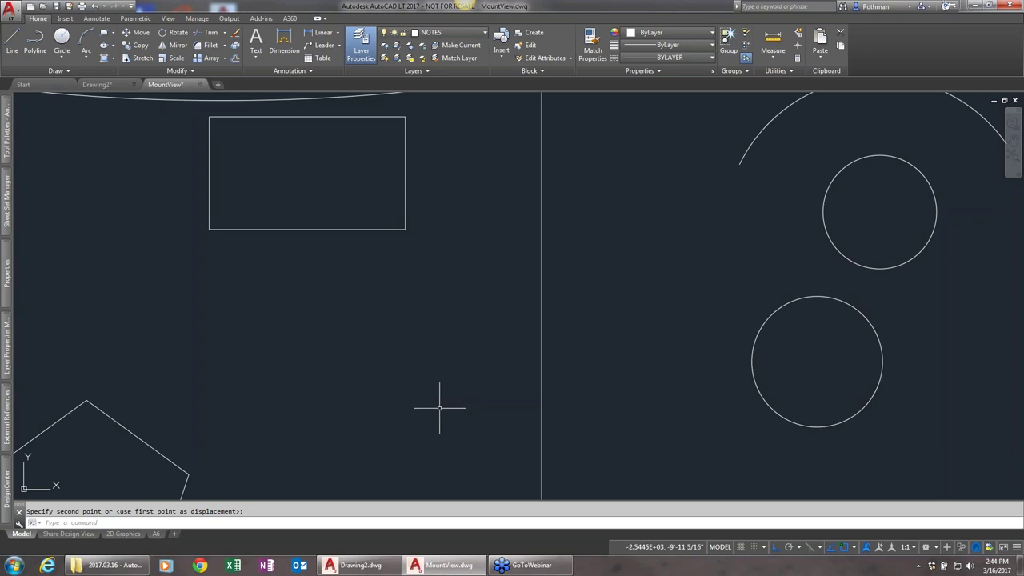
# Step: Rotate the shortened rectangle about its lower-left corner to a free angle, Ortho off
pyautogui.write('RO')
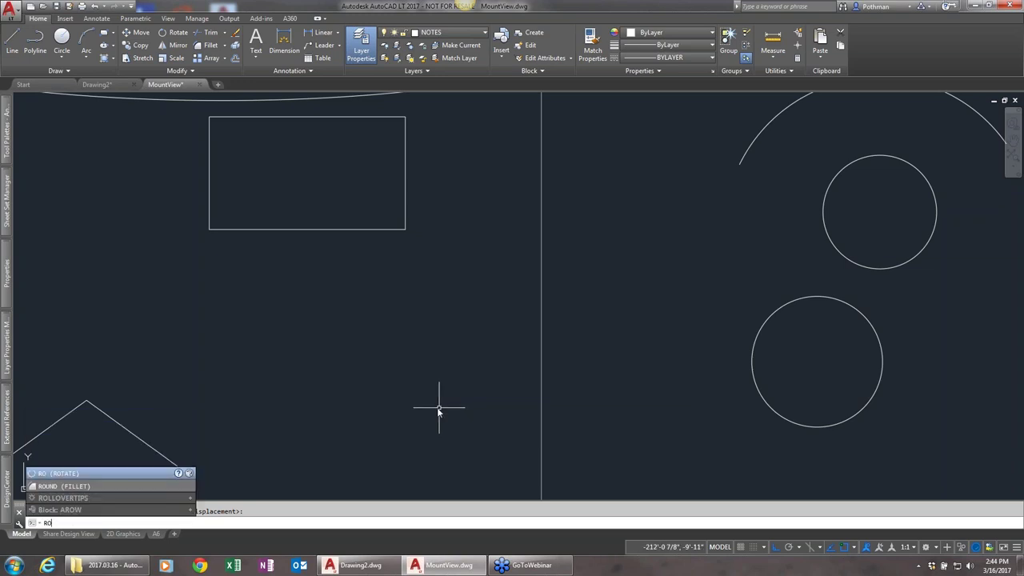
pyautogui.press('Return')
pyautogui.click(391, 228)
pyautogui.press('Return')
pyautogui.click(216, 232)
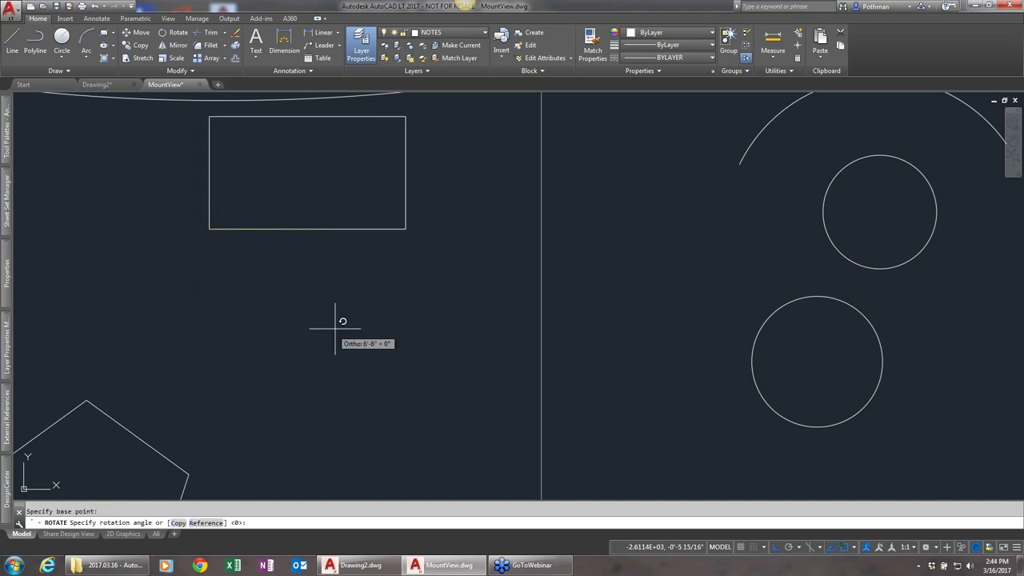
pyautogui.press('F8')
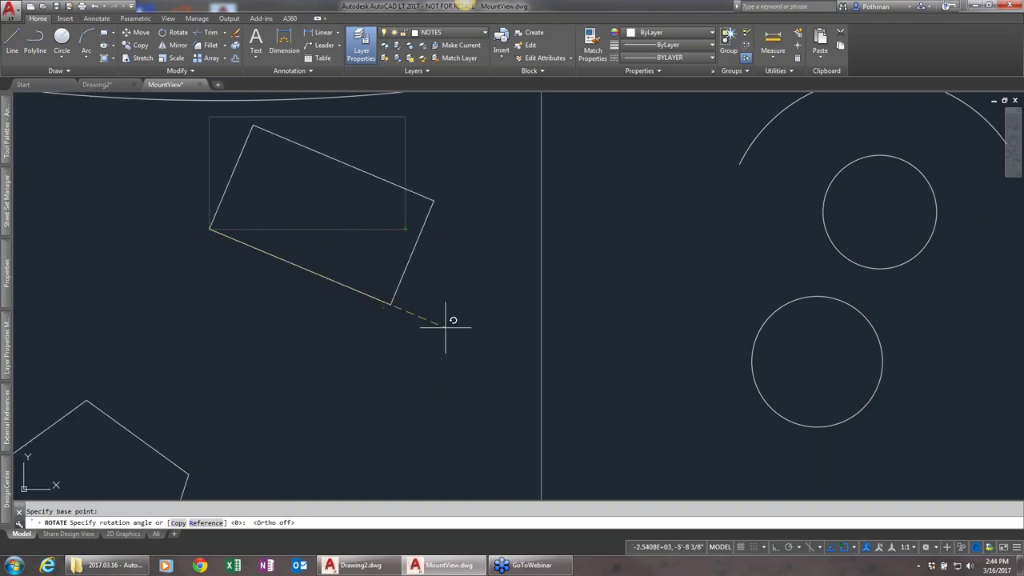
pyautogui.click(439, 322)
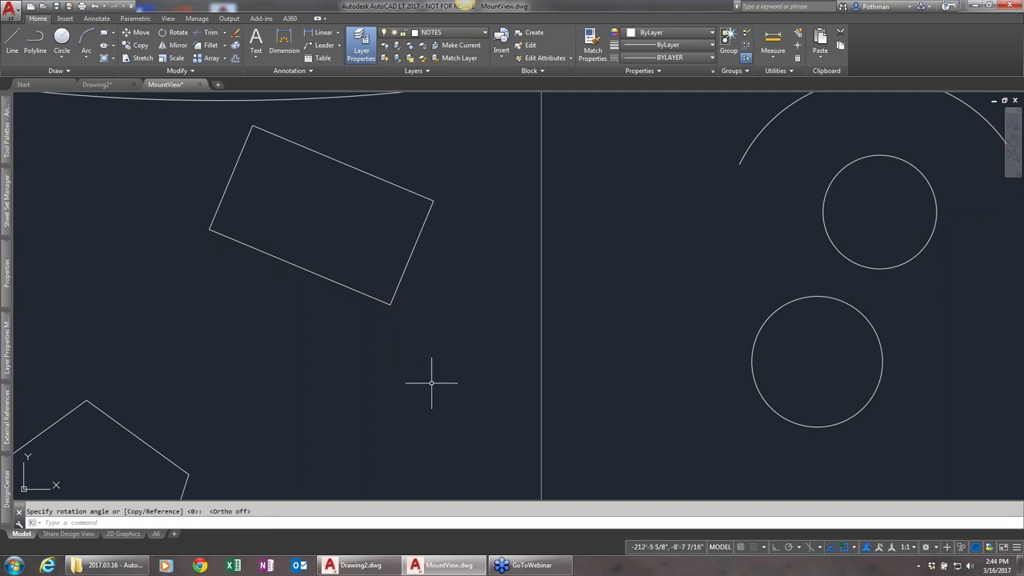
# Step: Move the two roof lines onto the house outline
pyautogui.moveTo(824, 286); pyautogui.dragTo(549, 286, button='middle')
pyautogui.scroll(-4, 548, 285)
pyautogui.scroll(2, 550, 286)
pyautogui.scroll(-2, 549, 288)
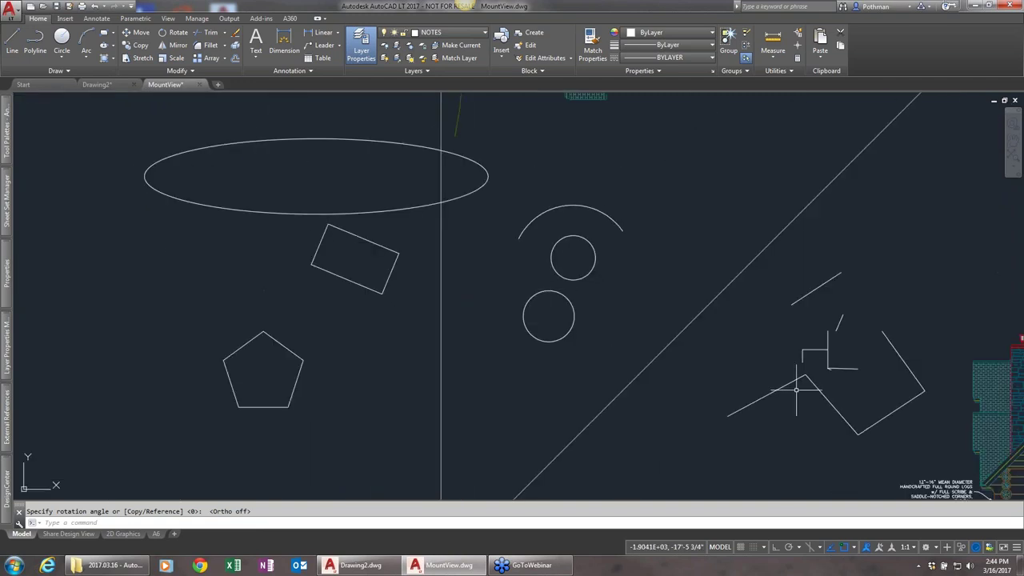
pyautogui.press('m')
pyautogui.press('Return')
pyautogui.click(880, 451)
pyautogui.click(780, 393)
pyautogui.press('Return')
pyautogui.click(775, 455)
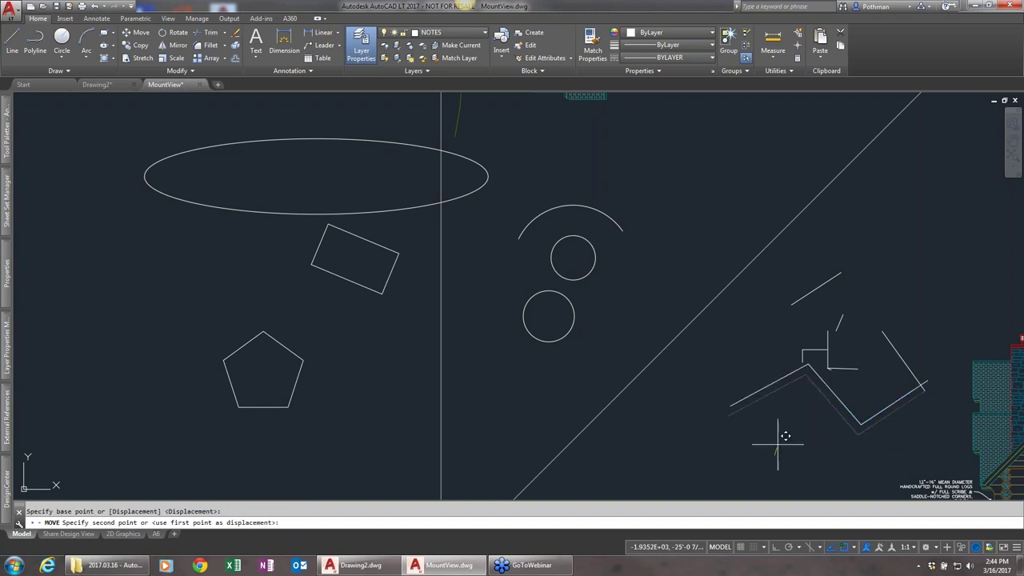
pyautogui.scroll(5, 876, 353)
pyautogui.scroll(-2, 843, 366)
pyautogui.scroll(2, 840, 369)
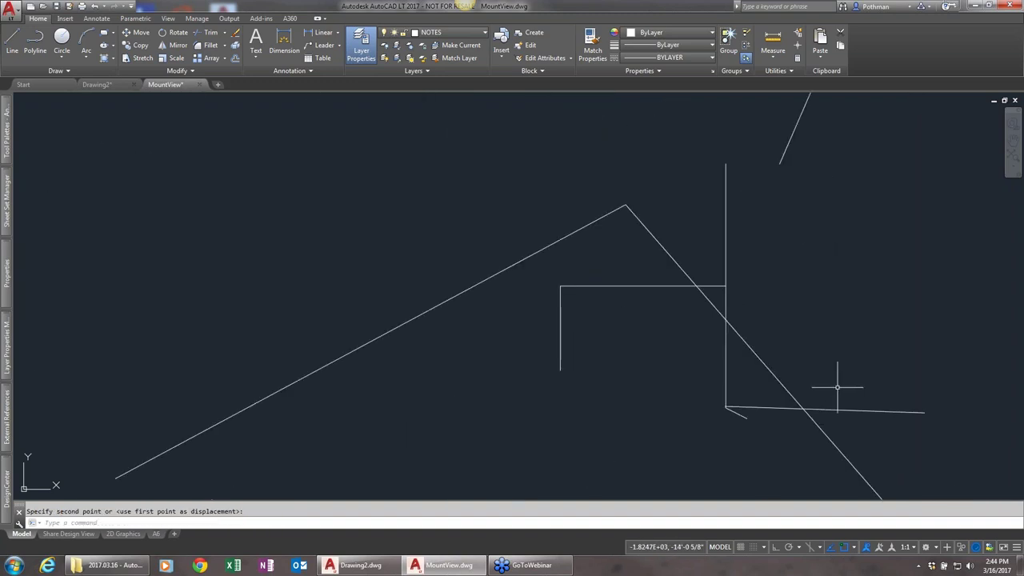
# Step: Trim the horizontal and diagonal roof lines back to their intersections
pyautogui.press('Return')
pyautogui.click(902, 496)
pyautogui.click(525, 221)
pyautogui.press('Return')
pyautogui.click(714, 284)
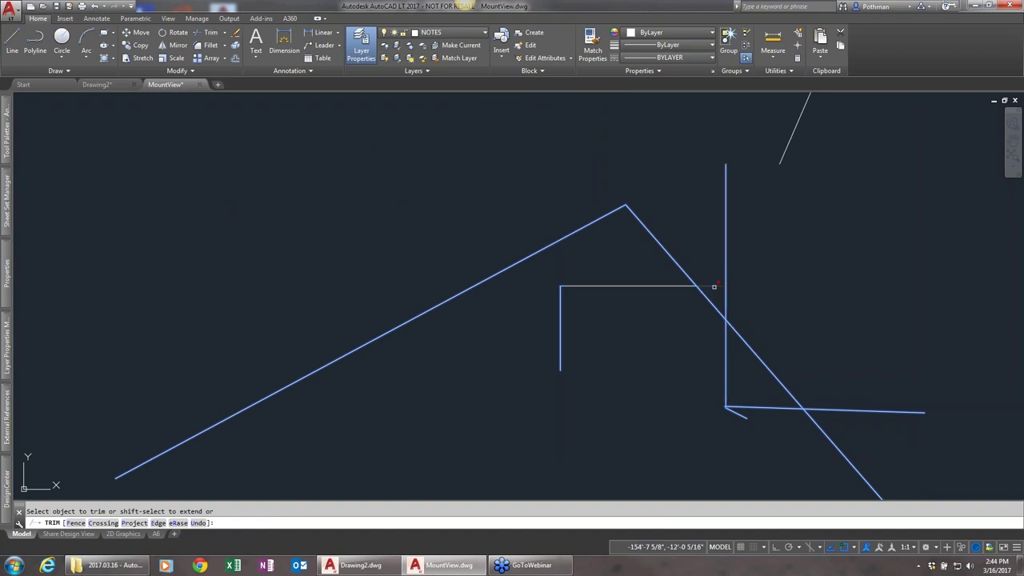
pyautogui.click(713, 286)
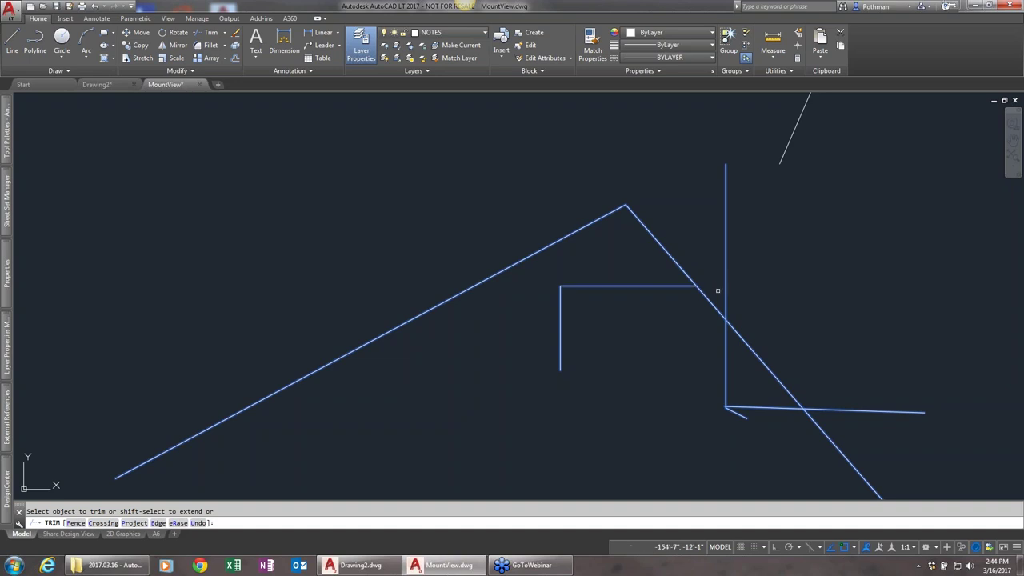
pyautogui.click(736, 329)
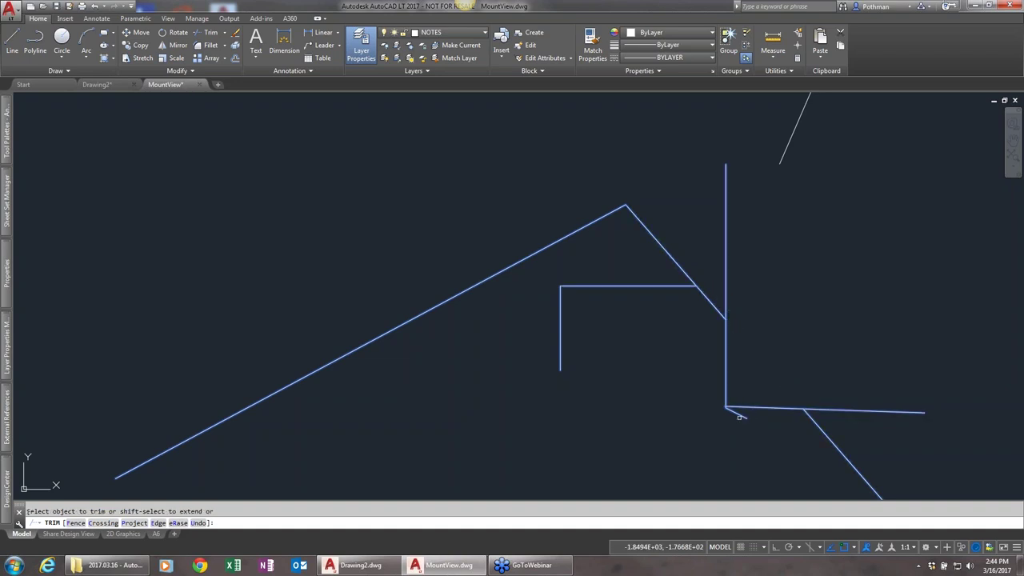
pyautogui.click(795, 410)
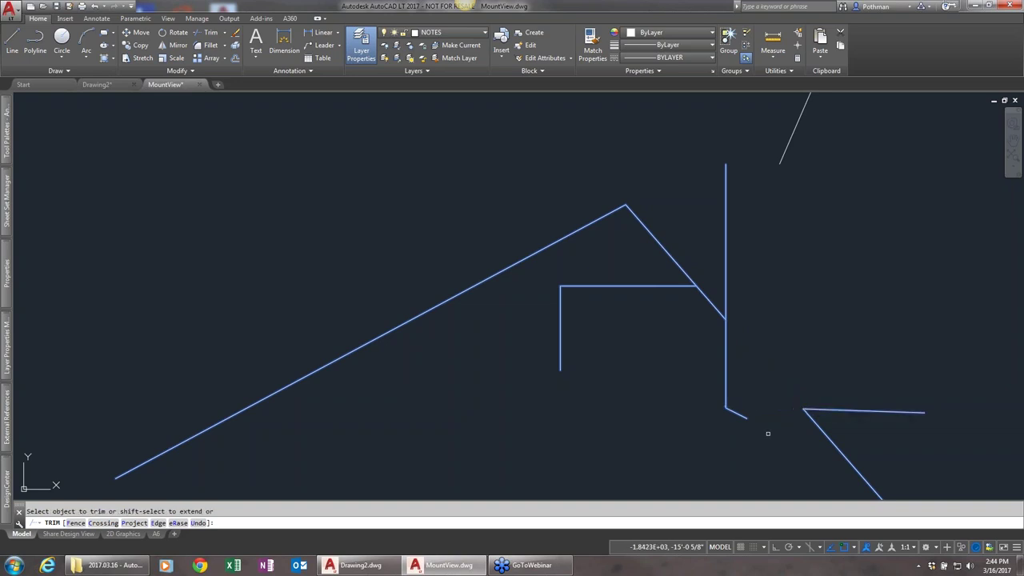
pyautogui.press('Return')
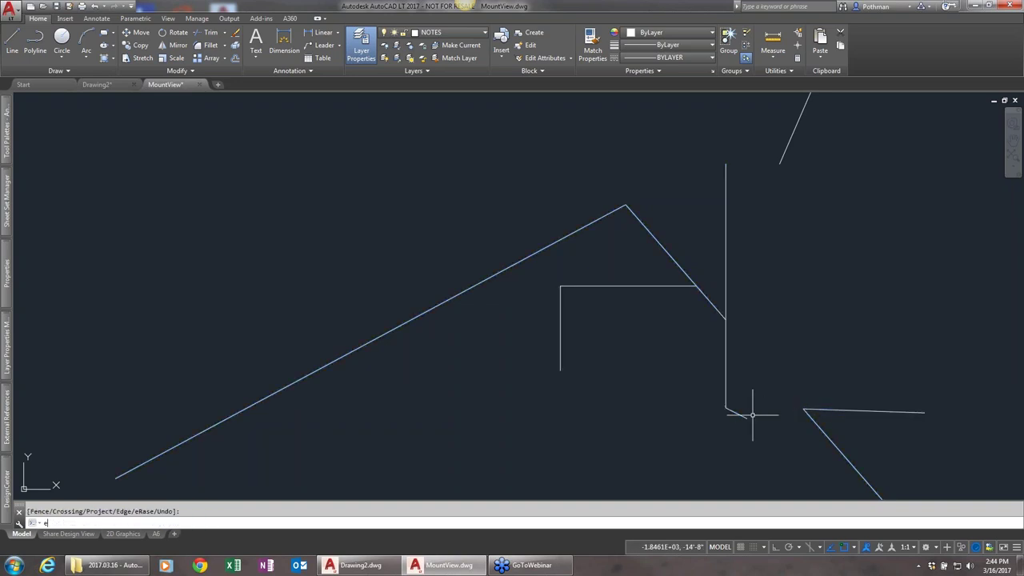
# Step: Extend the lower and upper-right diagonals to the vertical line
pyautogui.press('Return')
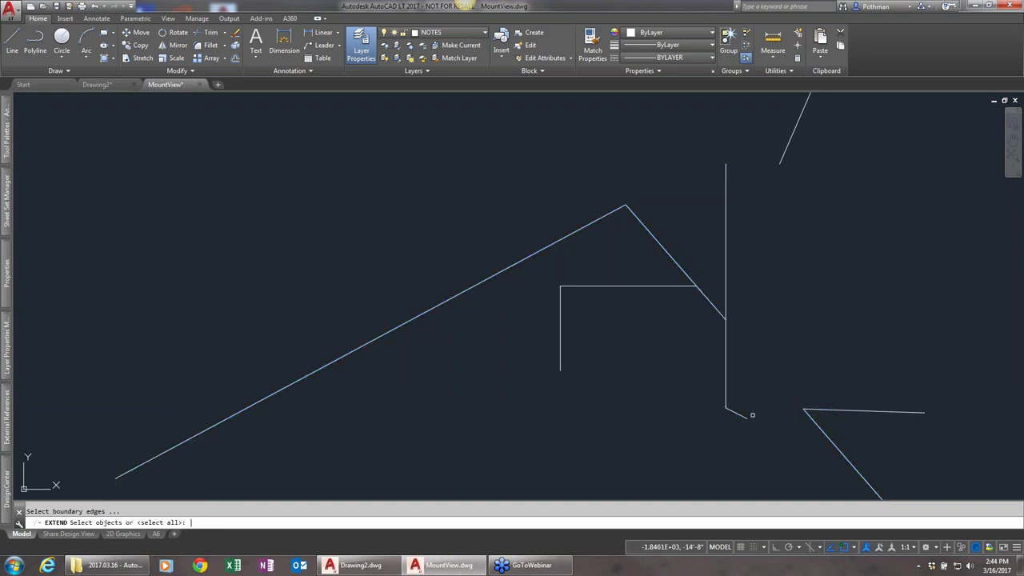
pyautogui.click(907, 455)
pyautogui.click(912, 468)
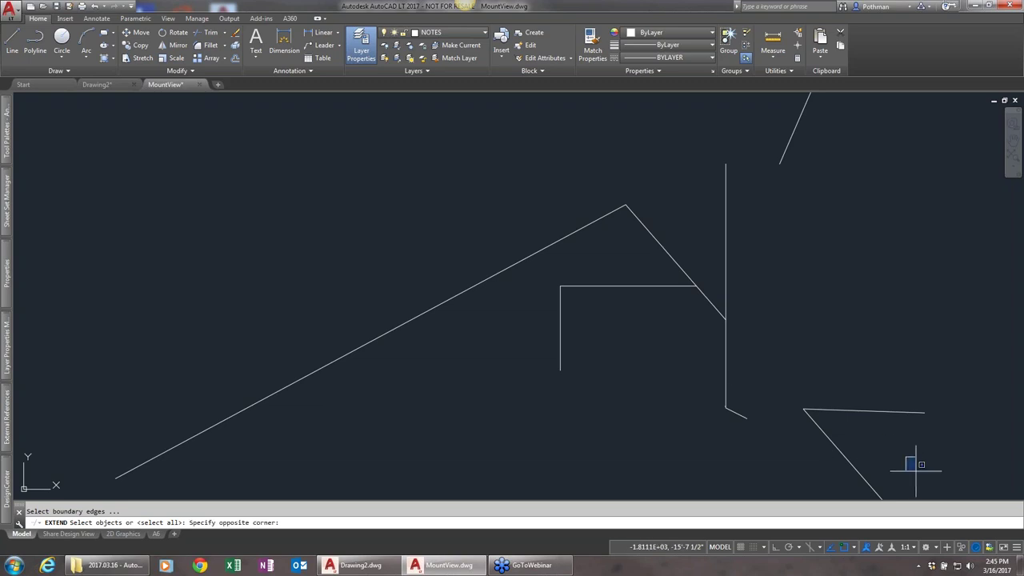
pyautogui.click(893, 460)
pyautogui.click(629, 294)
pyautogui.press('Return')
pyautogui.click(826, 438)
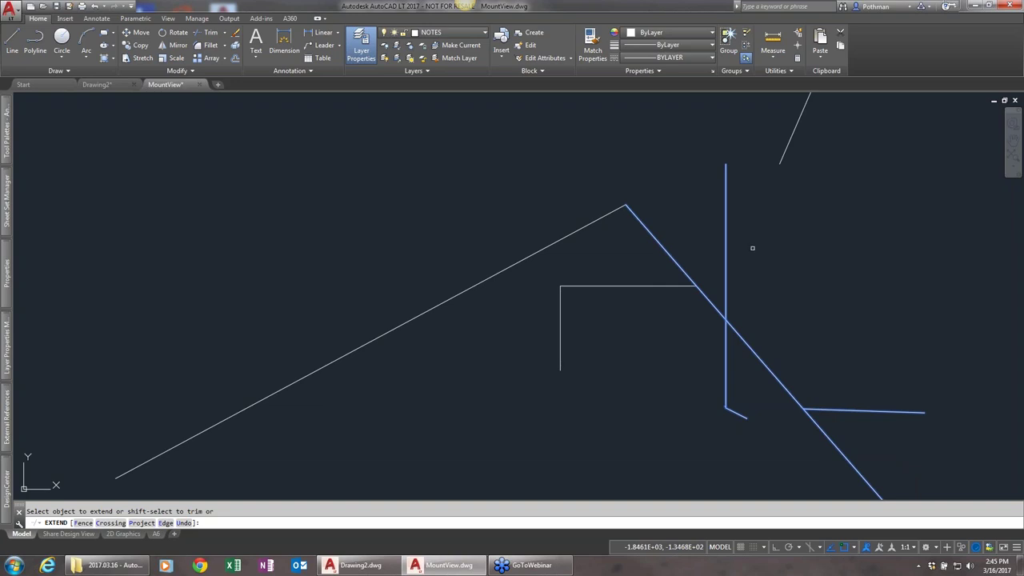
pyautogui.click(783, 157)
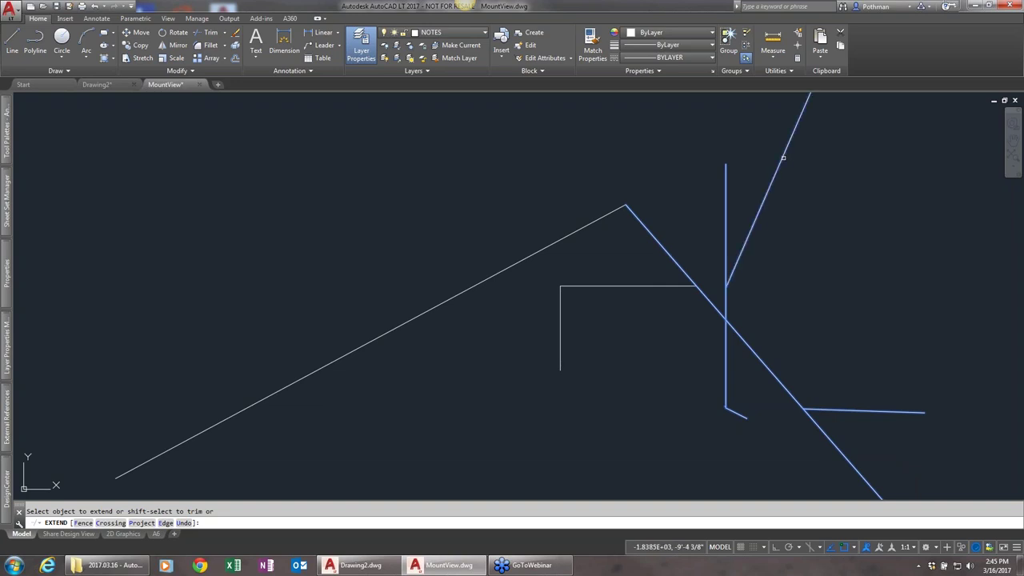
pyautogui.press('Return')
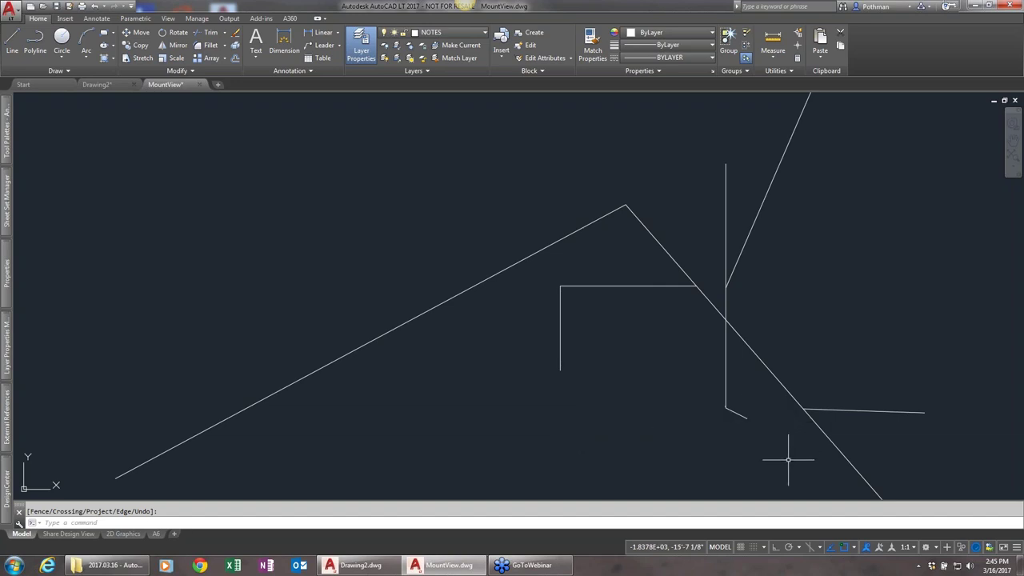
# Step: Move the right horizontal line up and to the right
pyautogui.press('m')
pyautogui.press('Return')
pyautogui.click(915, 429)
pyautogui.click(895, 378)
pyautogui.press('Return')
pyautogui.click(912, 372)
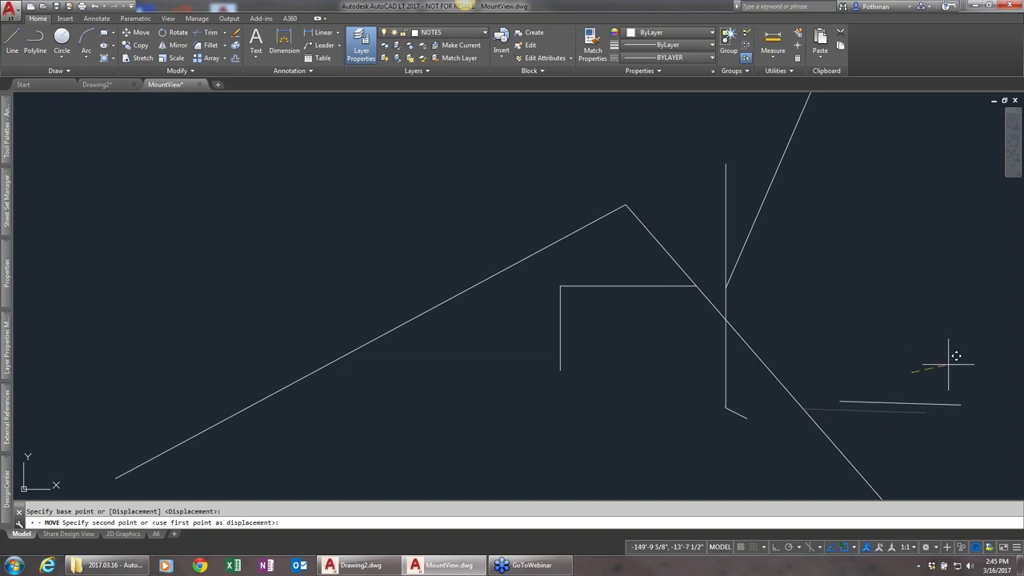
pyautogui.click(954, 311)
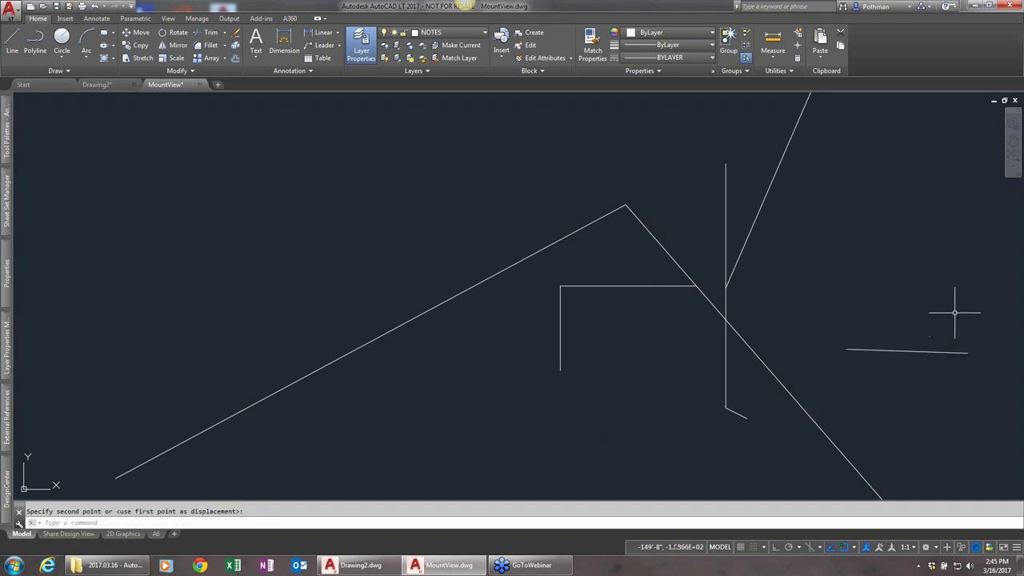
# Step: Grip-stretch the moved line's left end downward so it tilts
pyautogui.click(885, 359)
pyautogui.click(855, 336)
pyautogui.click(846, 349)
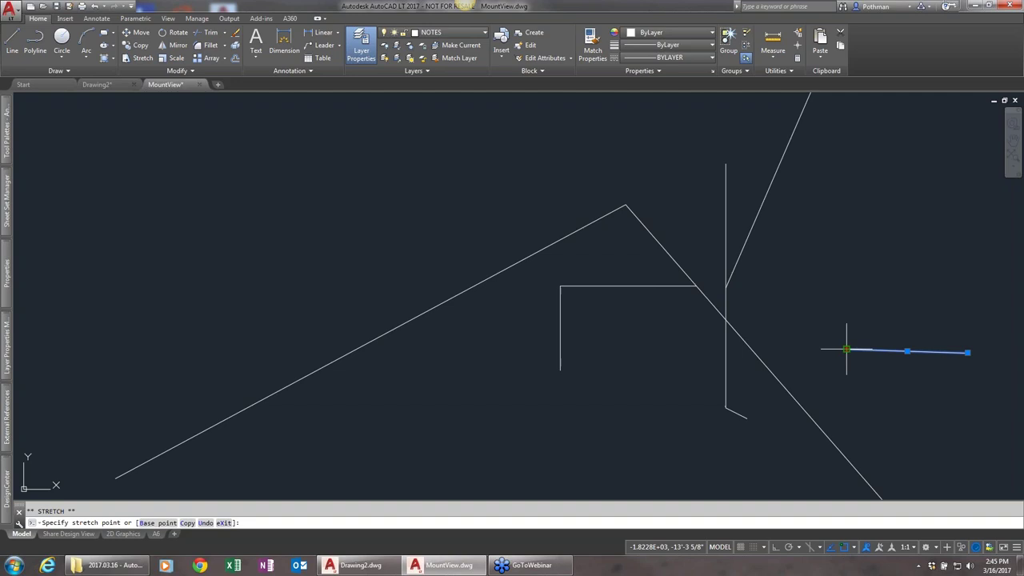
pyautogui.click(860, 404)
# Step: Fillet the short stub and the sloped line into a rounded corner
pyautogui.press('Escape')
pyautogui.write('fillet')
pyautogui.press('Return')
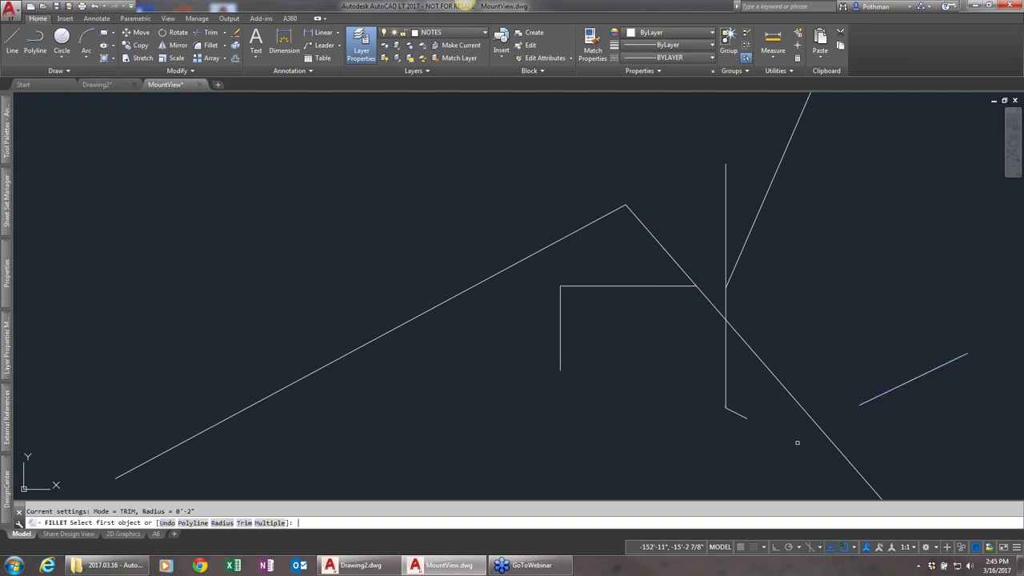
pyautogui.click(743, 415)
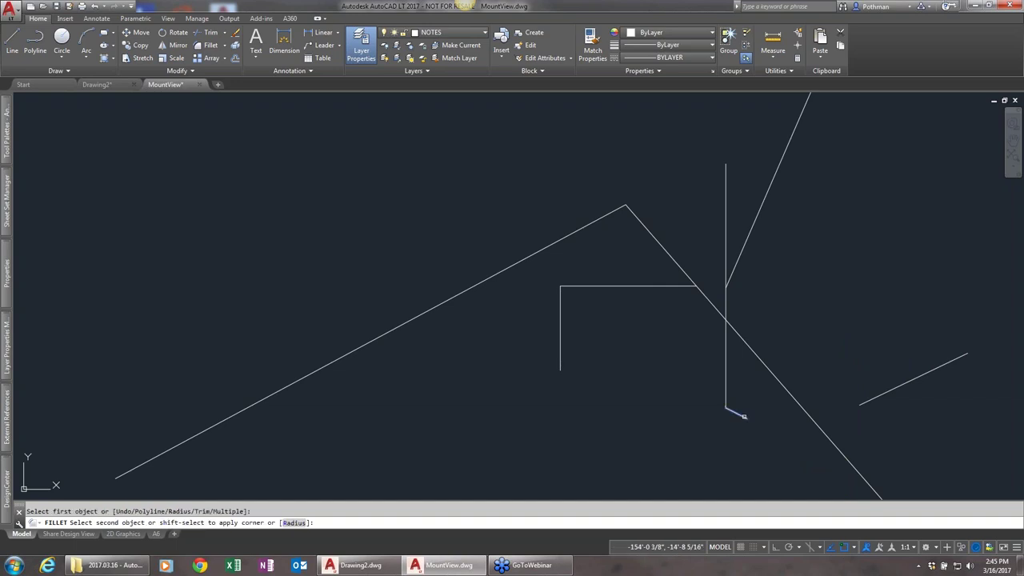
pyautogui.click(867, 400)
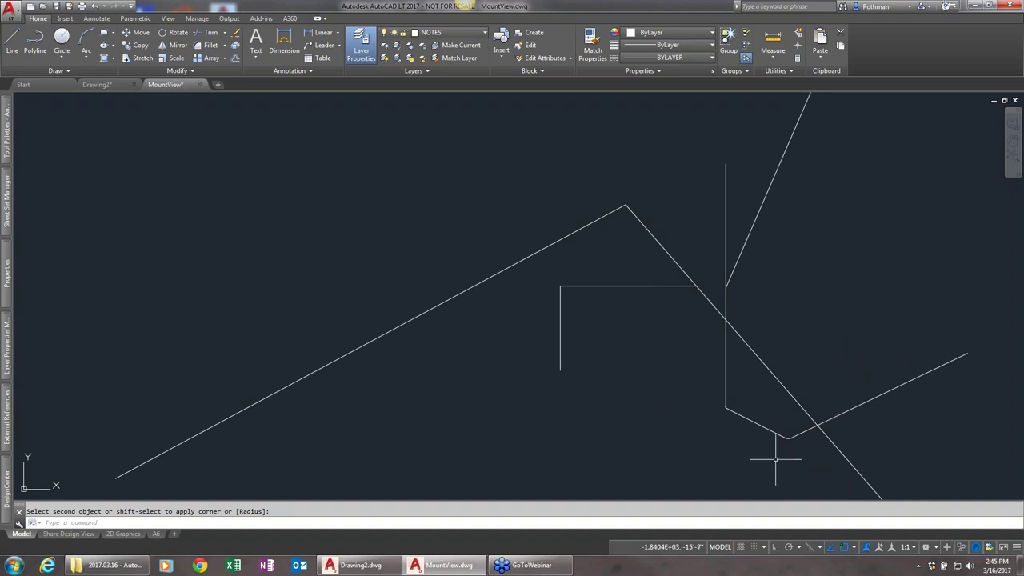
# Step: Pan and zoom over to the tilted rectangle and ellipse area
pyautogui.press('Escape')
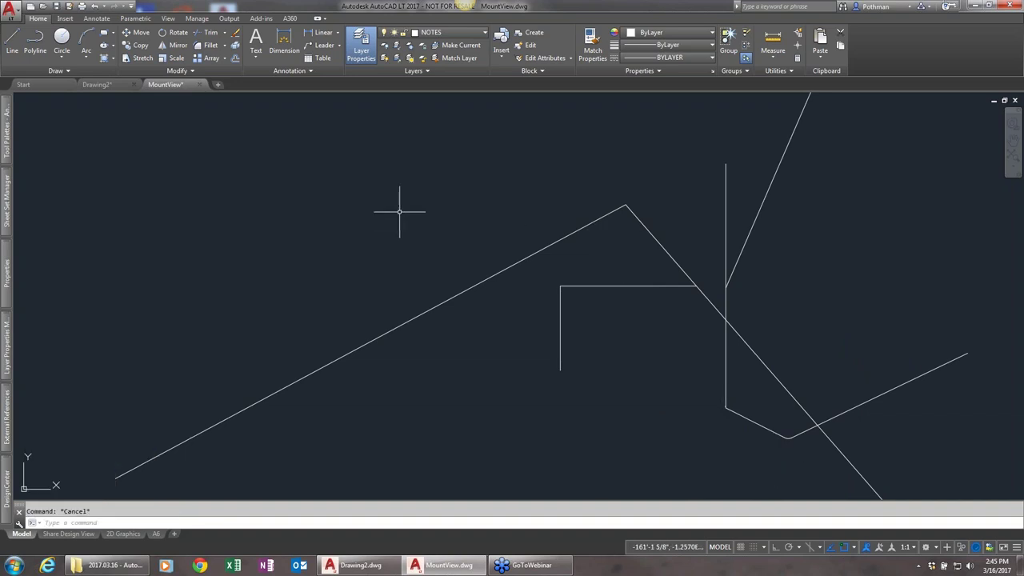
pyautogui.scroll(-4, 313, 217)
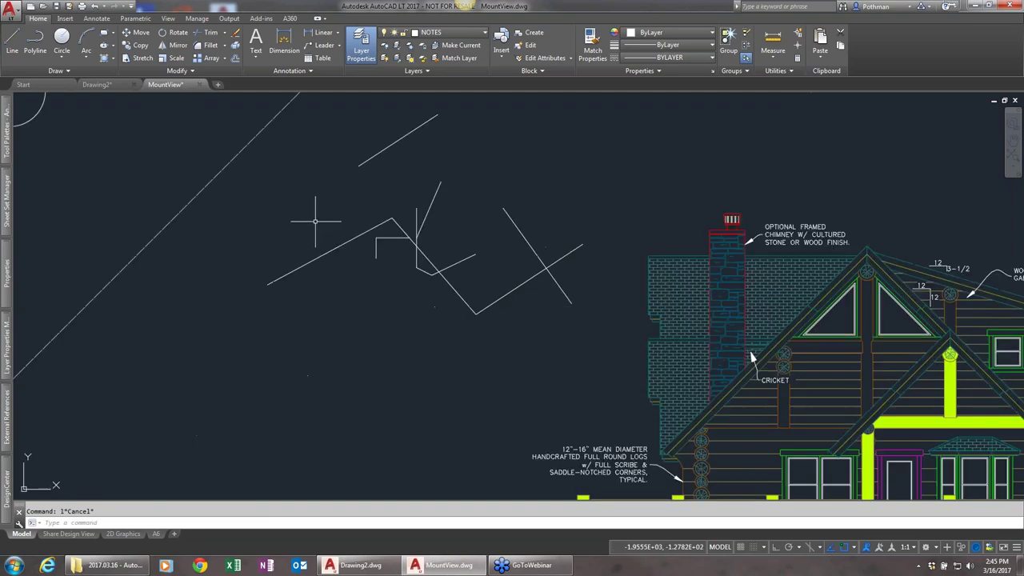
pyautogui.moveTo(205, 217)
pyautogui.mouseDown(button='middle')
pyautogui.moveTo(523, 420)
pyautogui.moveTo(928, 526)
pyautogui.moveTo(925, 377)
pyautogui.mouseUp(button='middle')
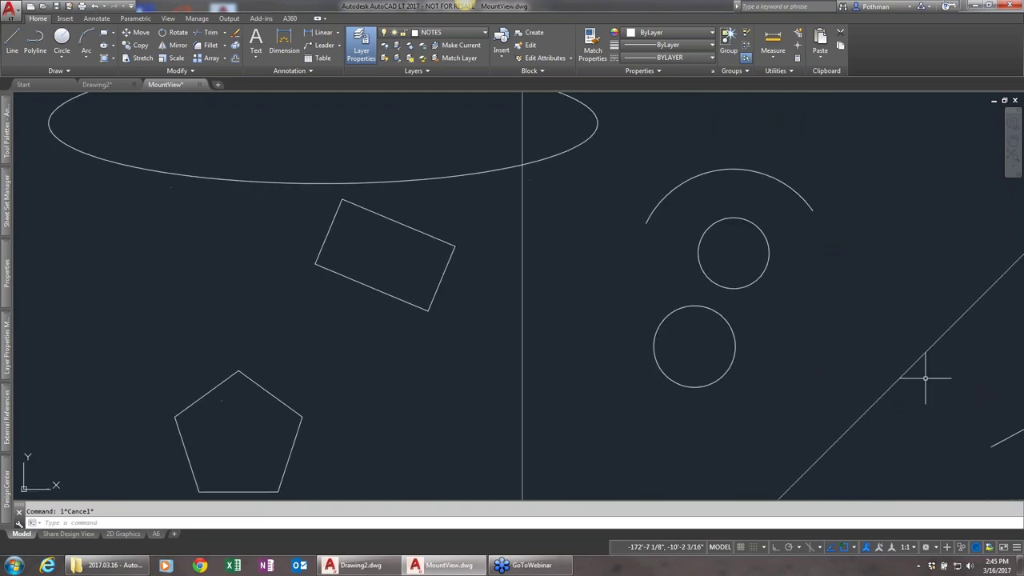
pyautogui.scroll(-4, 785, 320)
pyautogui.scroll(5, 611, 278)
pyautogui.scroll(8, 609, 287)
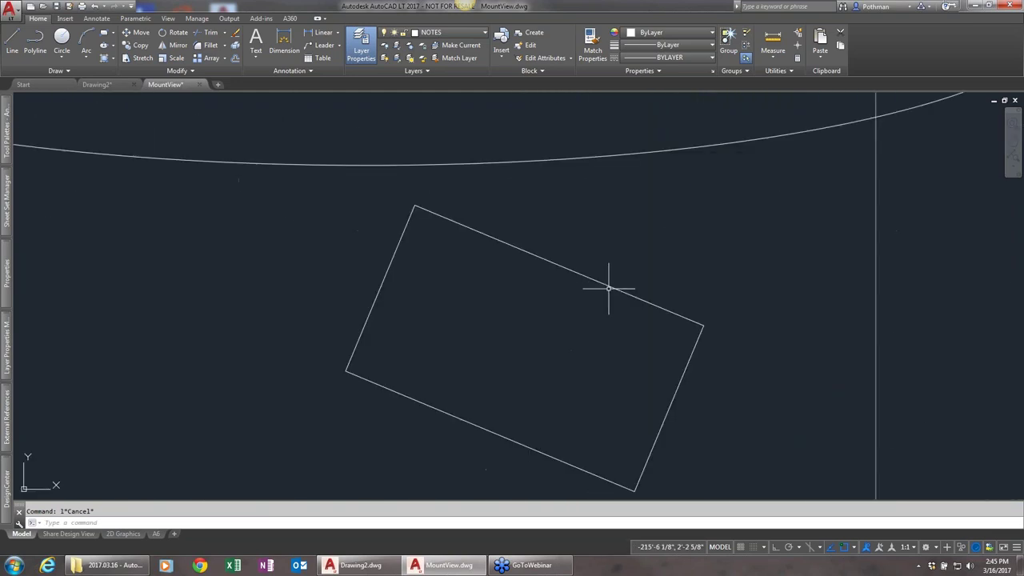
pyautogui.scroll(-4, 607, 289)
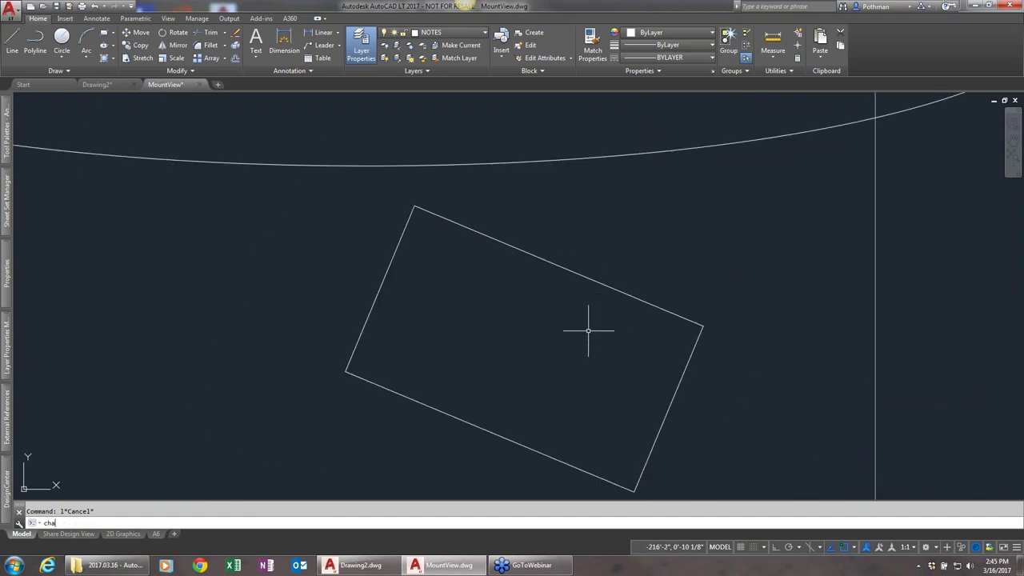
# Step: Set a 0'-8 5/8" chamfer distance and bevel the rectangle's top-left corner
pyautogui.press('Return')
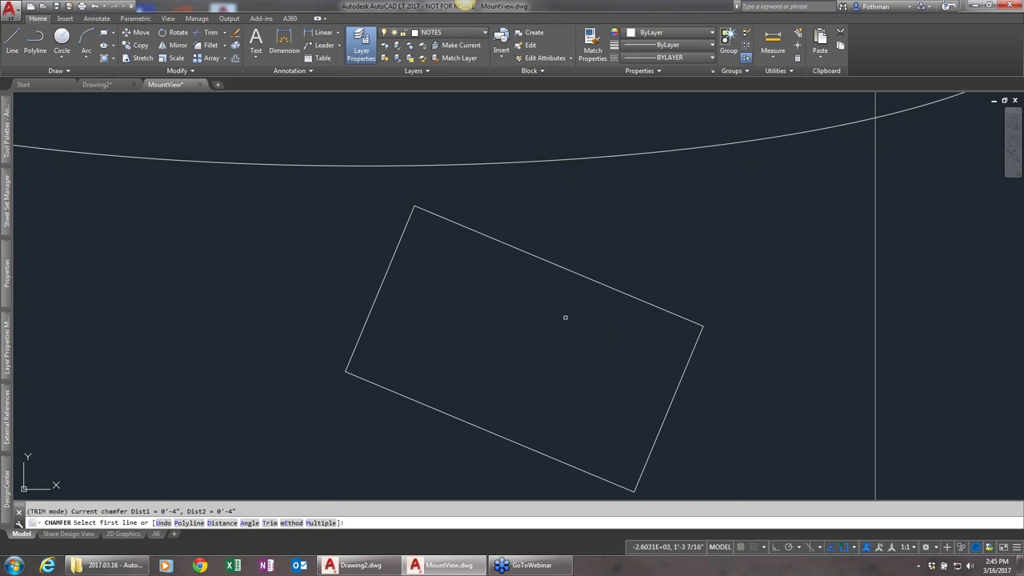
pyautogui.write('d')
pyautogui.press('Return')
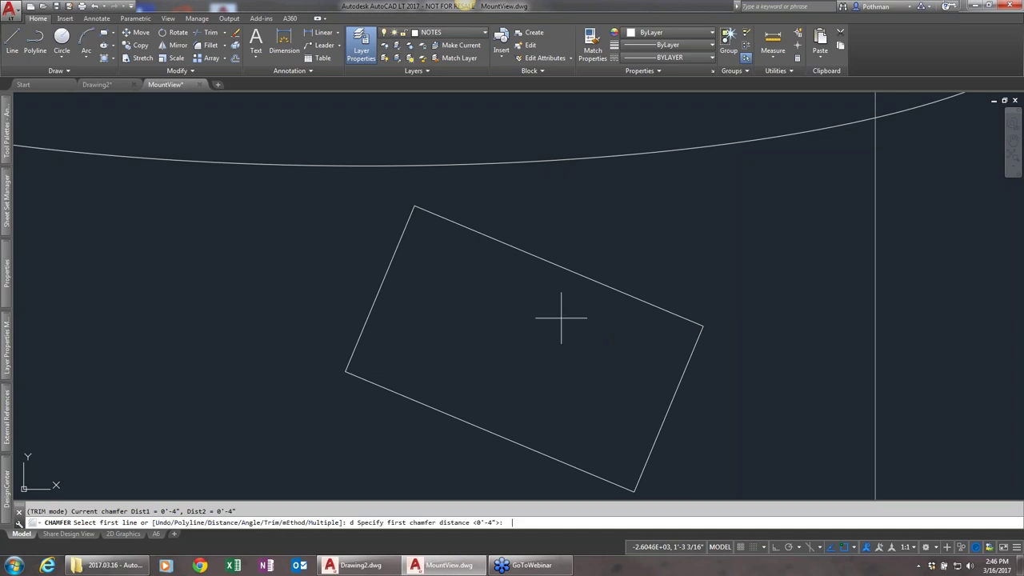
pyautogui.click(413, 206)
pyautogui.click(440, 263)
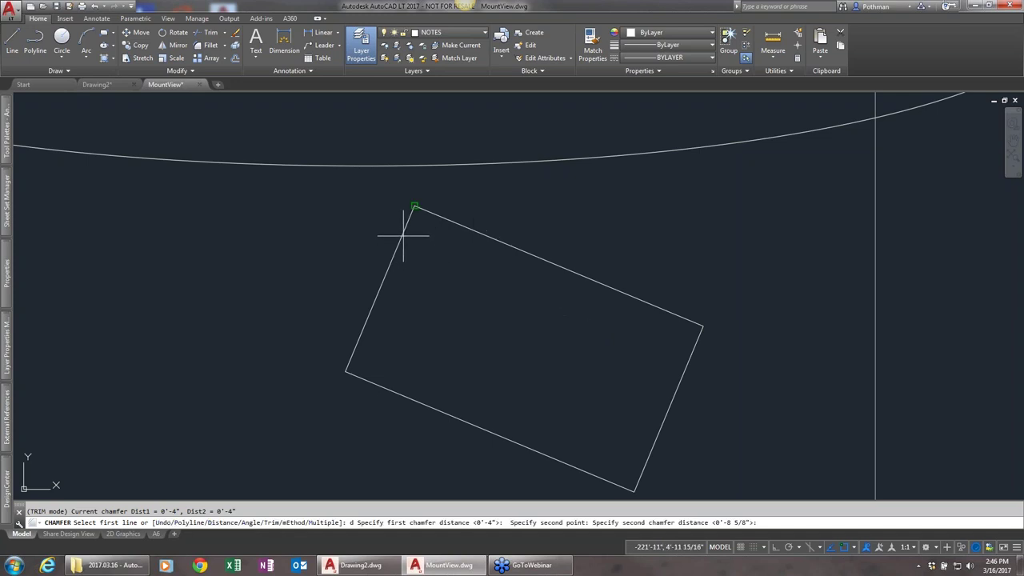
pyautogui.press('Return')
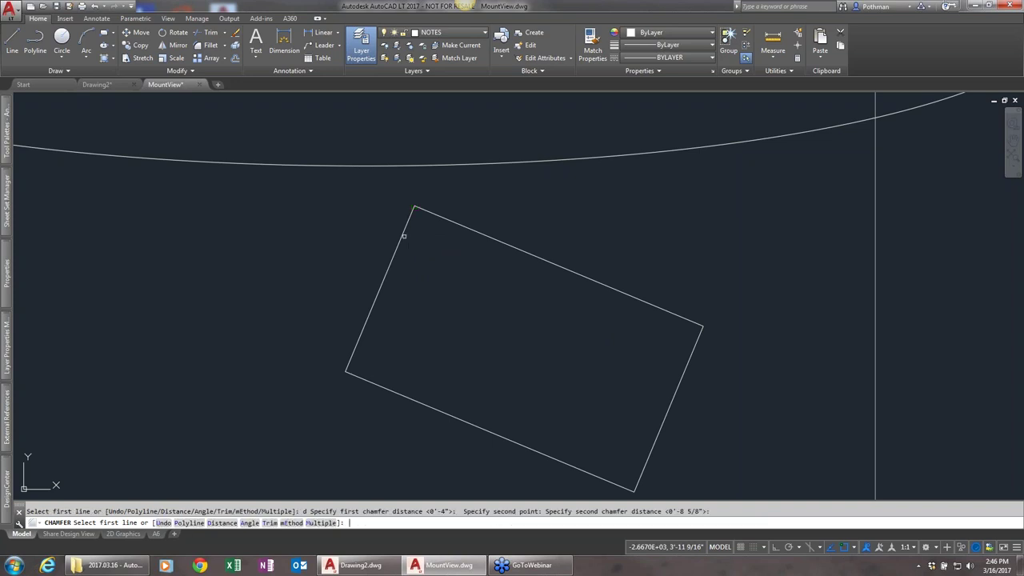
pyautogui.click(404, 231)
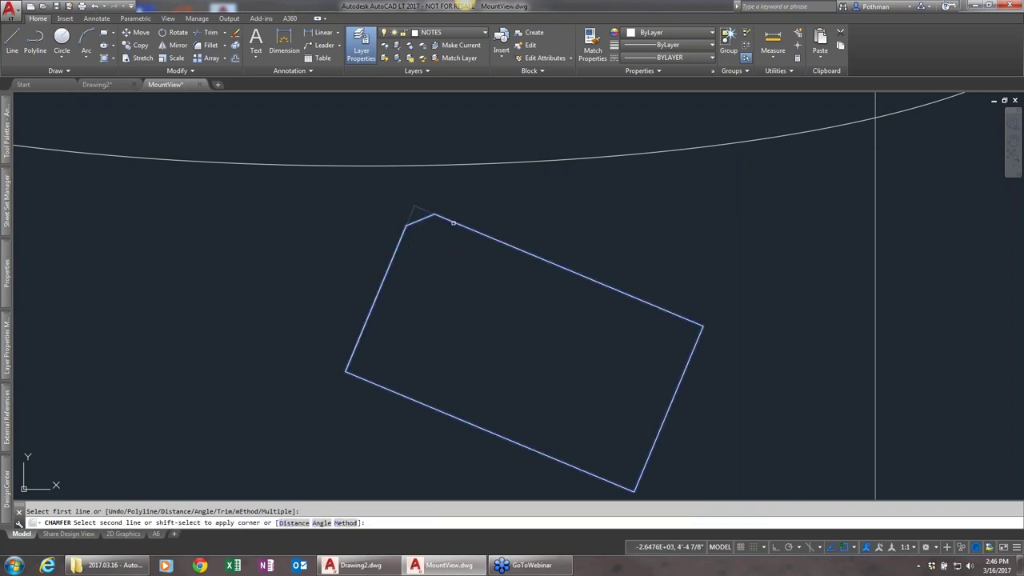
pyautogui.click(453, 223)
# Step: Chamfer the rectangle's corner between its top and right edges
pyautogui.press('Return')
pyautogui.click(645, 310)
pyautogui.click(686, 366)
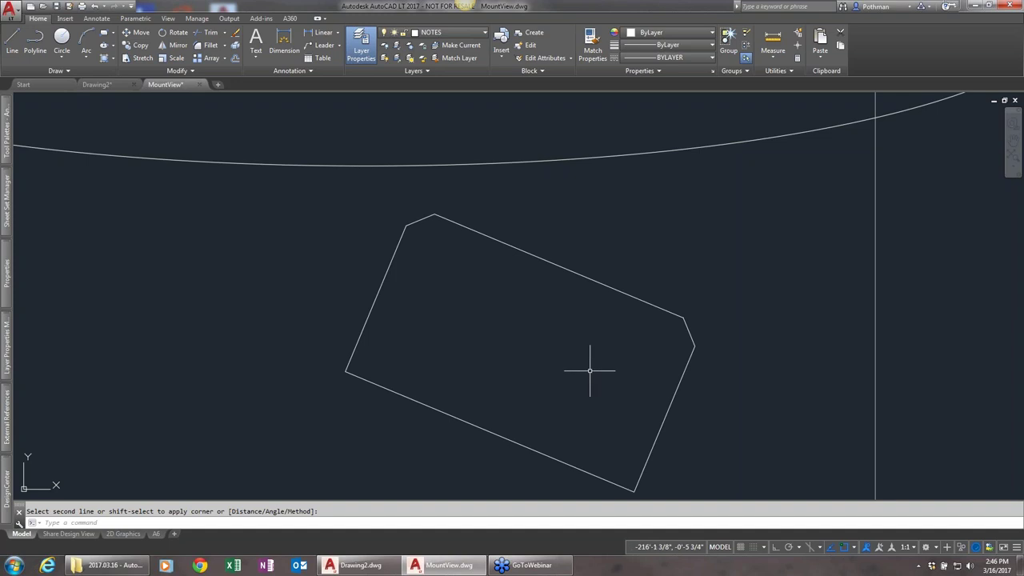
# Step: Move the pentagon to the left
pyautogui.scroll(-5, 590, 370)
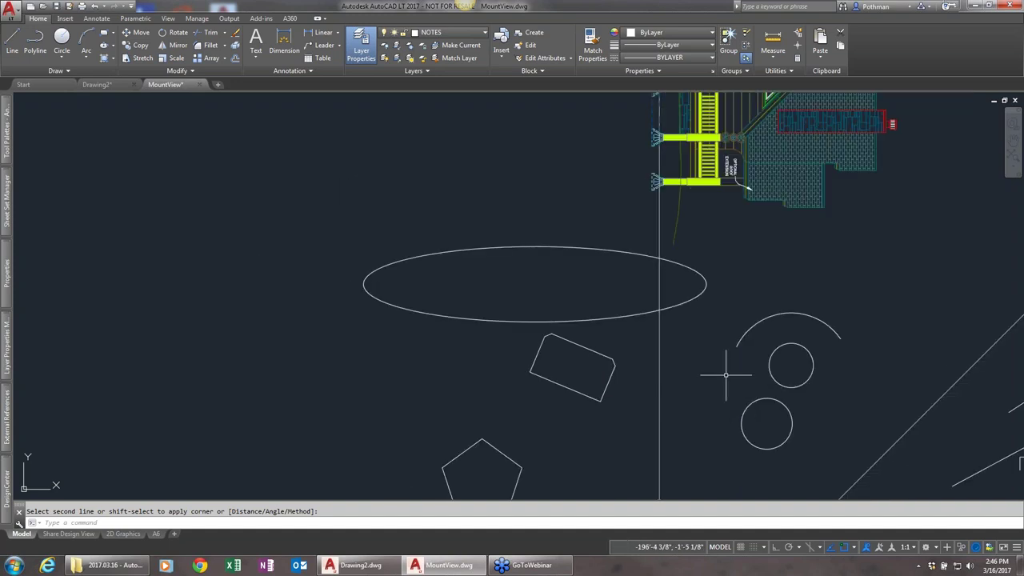
pyautogui.scroll(-8, 484, 305)
pyautogui.scroll(3, 492, 306)
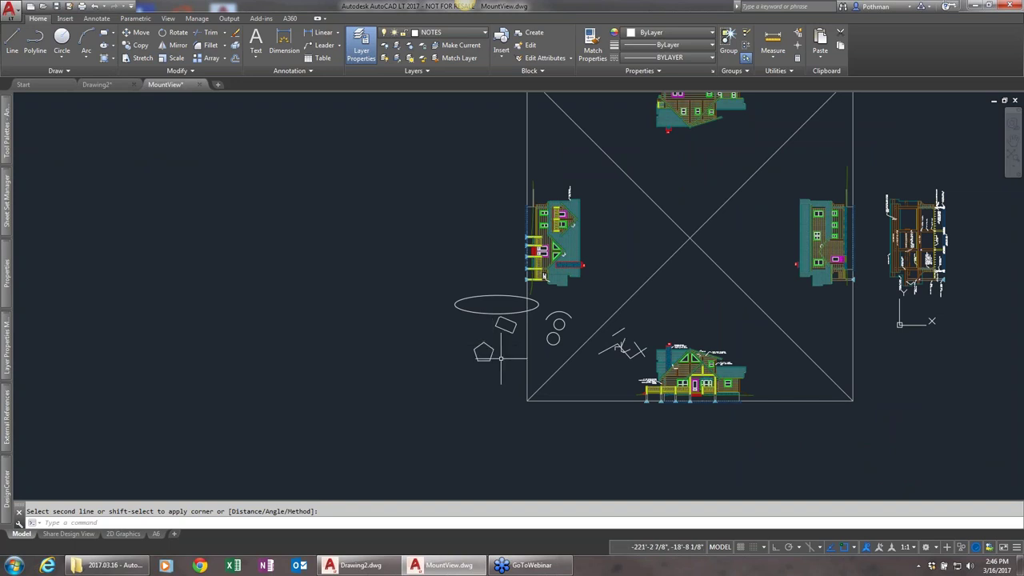
pyautogui.press('Escape')
pyautogui.write('m')
pyautogui.press('Return')
pyautogui.click(485, 353)
pyautogui.press('Return')
pyautogui.click(497, 364)
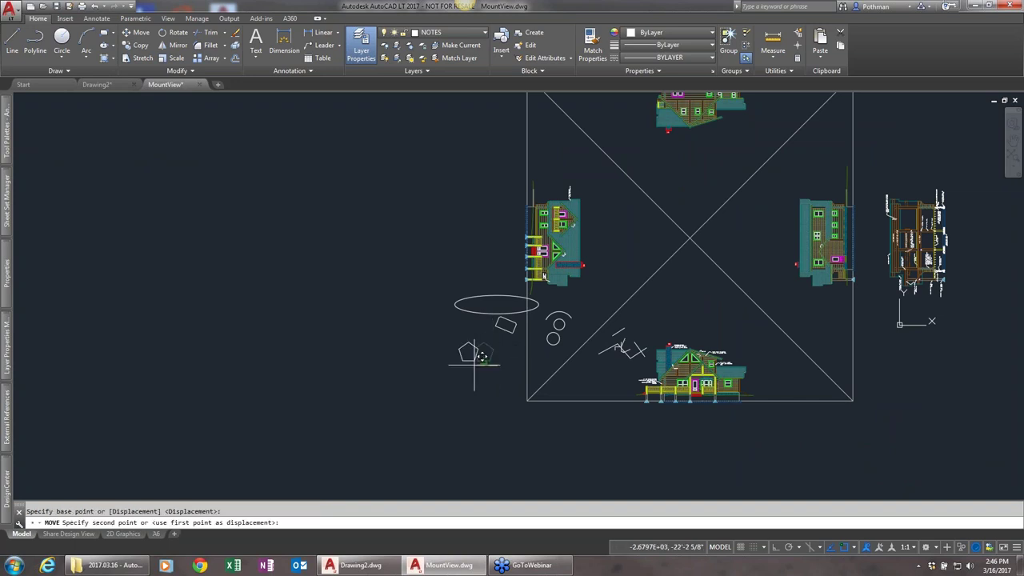
# Step: Start a rectangular array on the window-selected pentagon
pyautogui.scroll(-2, 269, 400)
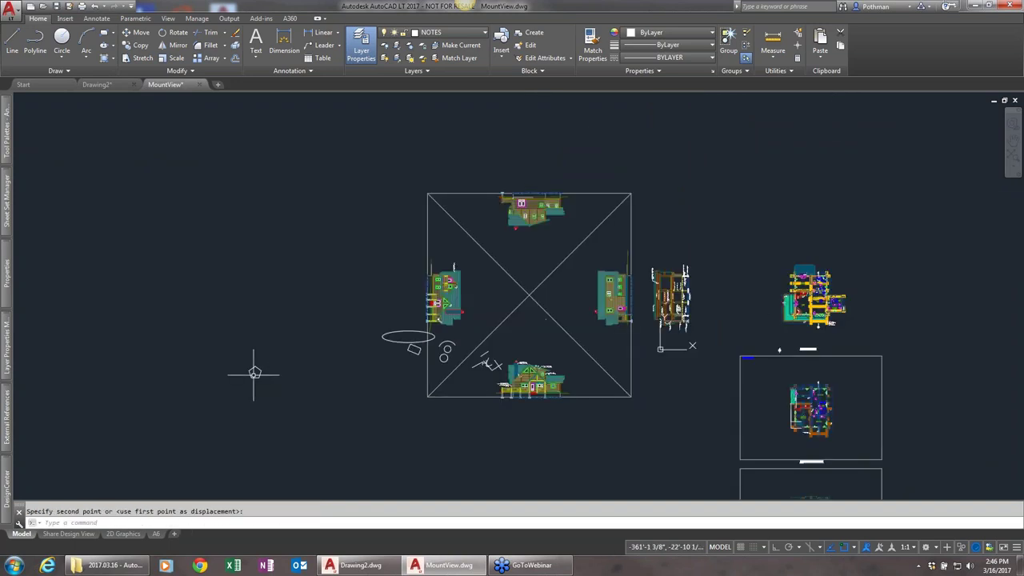
pyautogui.scroll(5, 254, 372)
pyautogui.write('arra')
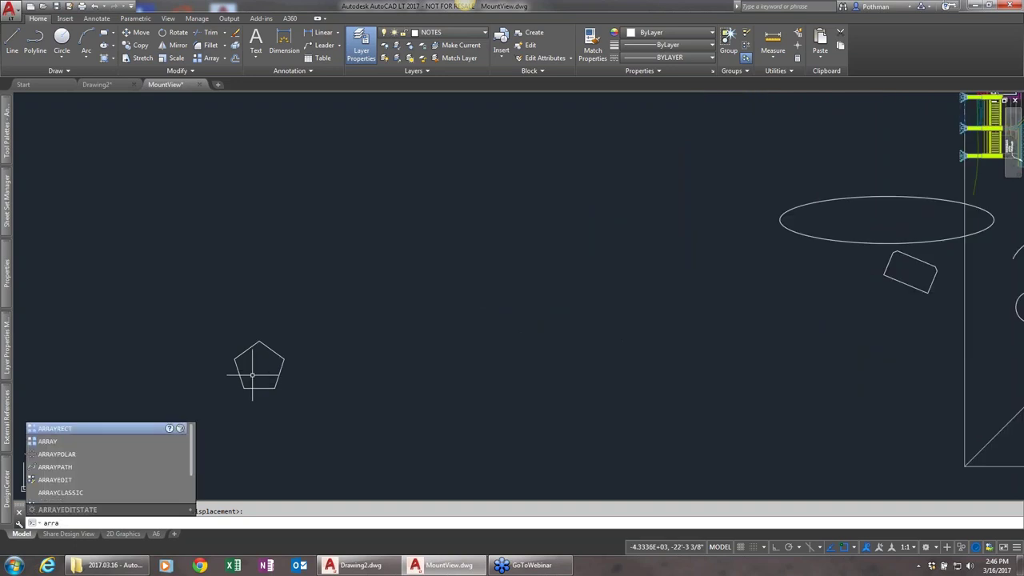
pyautogui.write('tyy')
pyautogui.press('Return')
pyautogui.click(316, 407)
pyautogui.click(185, 309)
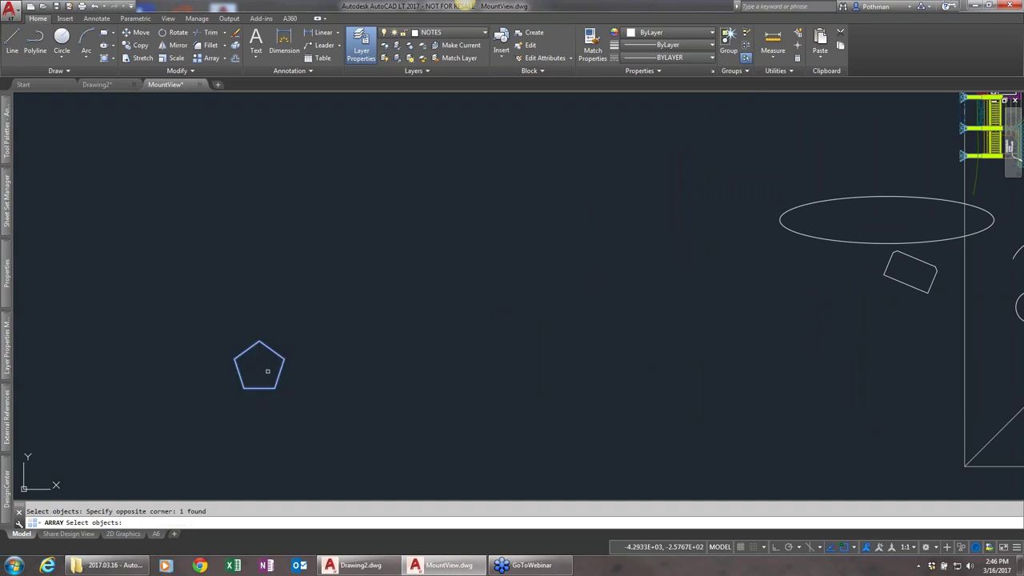
pyautogui.press('Return')
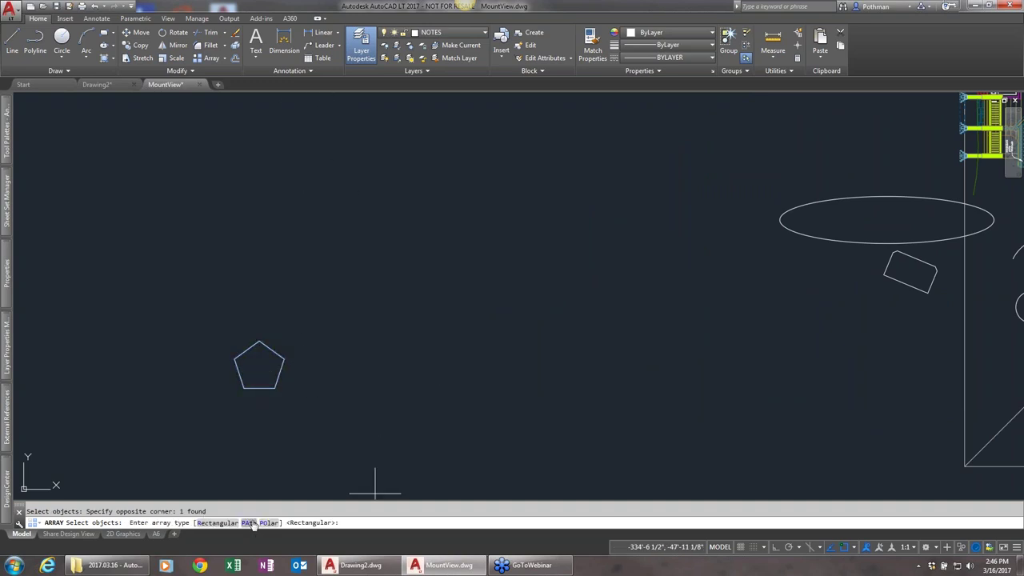
pyautogui.press('Return')
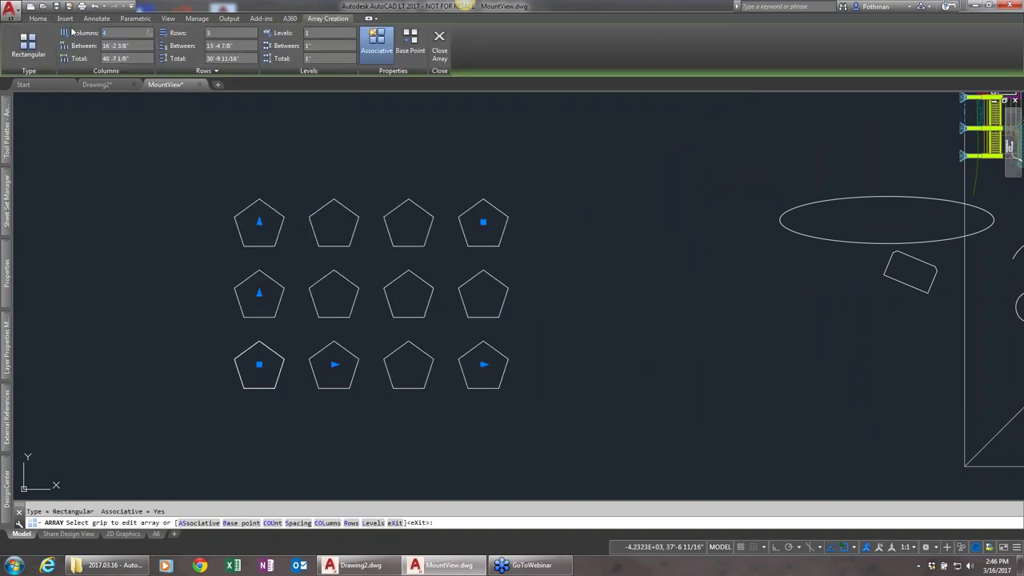
# Step: Give the array 6 columns, 2 rows and 10'-0" column spacing, then close it
pyautogui.press('Return')
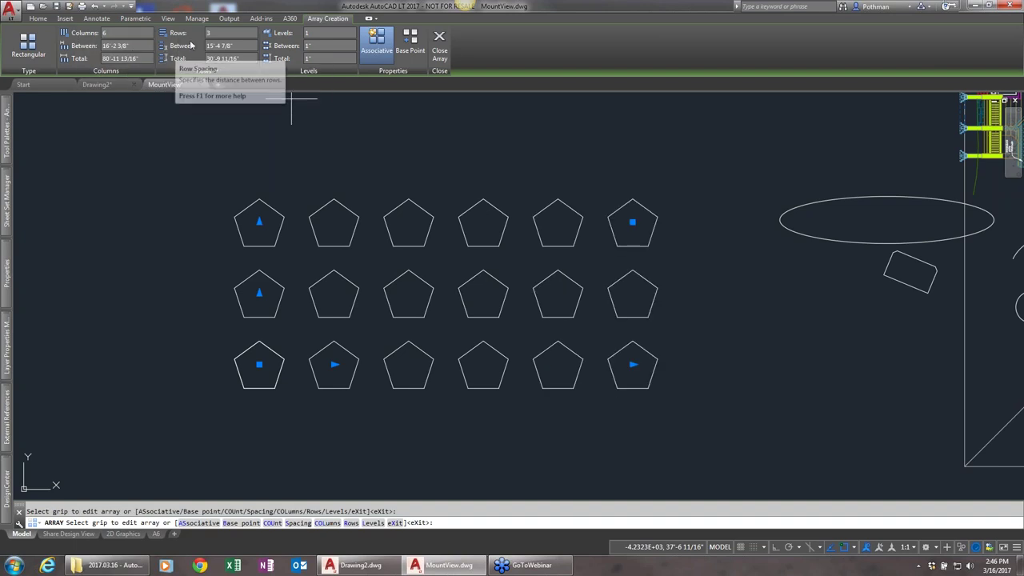
pyautogui.write('2')
pyautogui.press('Return')
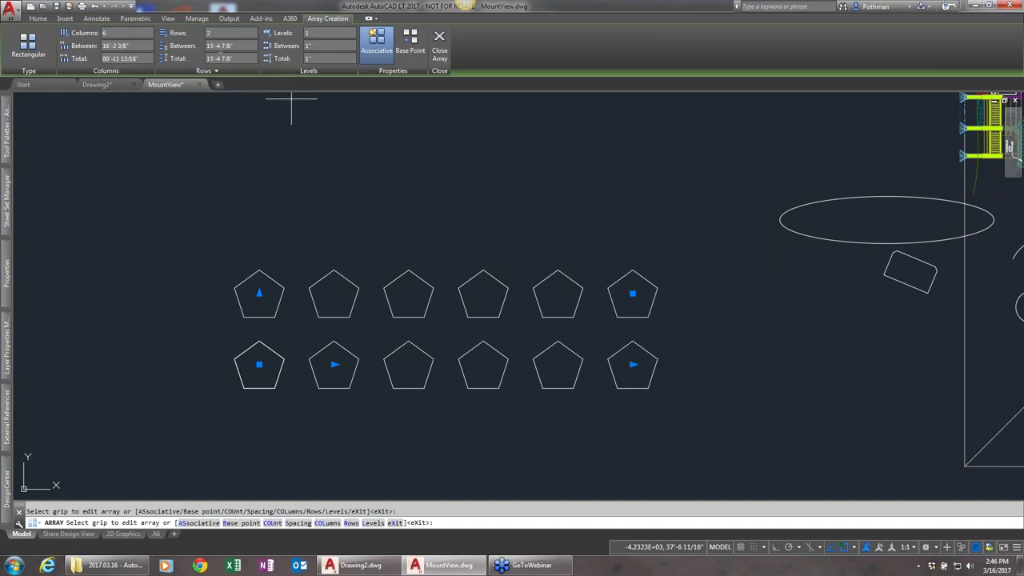
pyautogui.click(116, 45)
pyautogui.write('10')
pyautogui.press('Return')
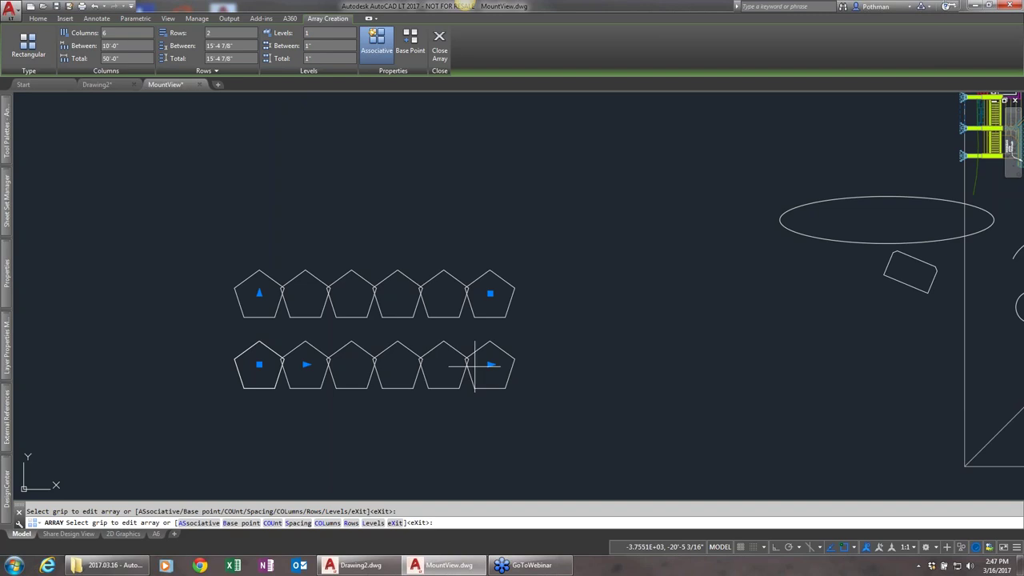
pyautogui.press('Return')
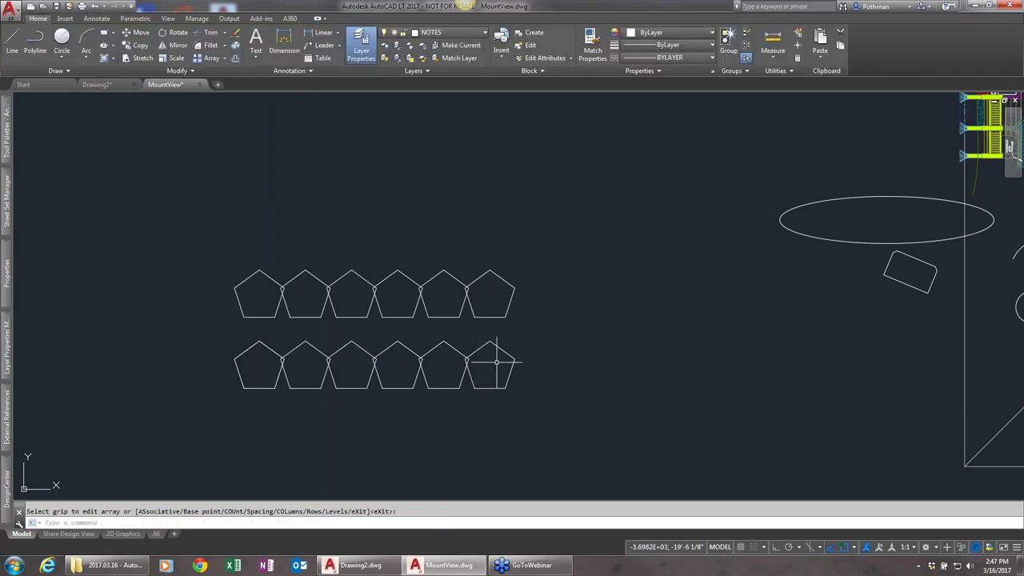
# Step: Polar-array the diagonal line into 15 copies, 24° apart over 360°, around the centre point
pyautogui.write('l')
pyautogui.press('Return')
pyautogui.click(686, 368)
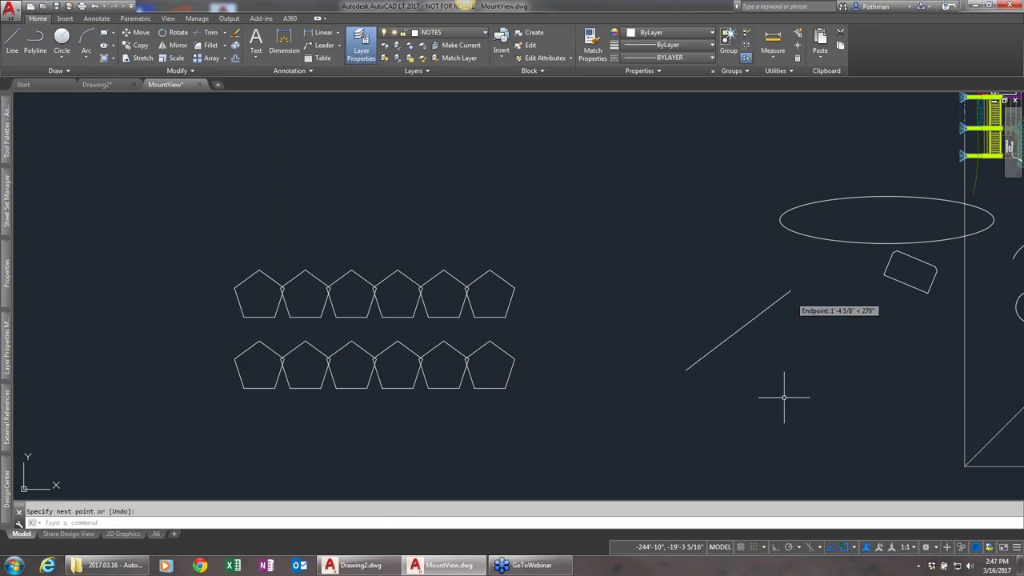
pyautogui.press('BackSpace')
pyautogui.write('array')
pyautogui.press('Return')
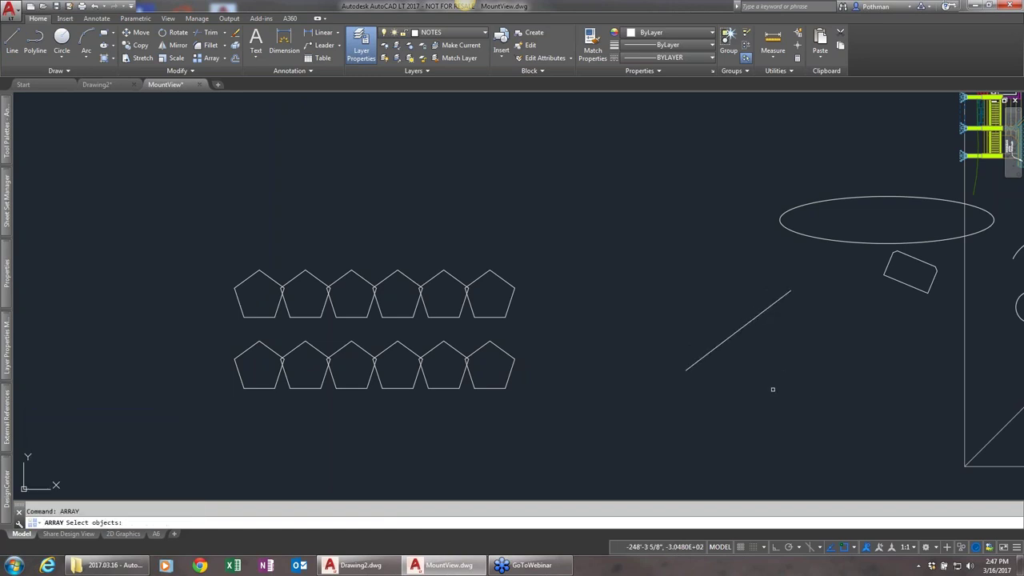
pyautogui.click(773, 389)
pyautogui.click(715, 336)
pyautogui.press('Return')
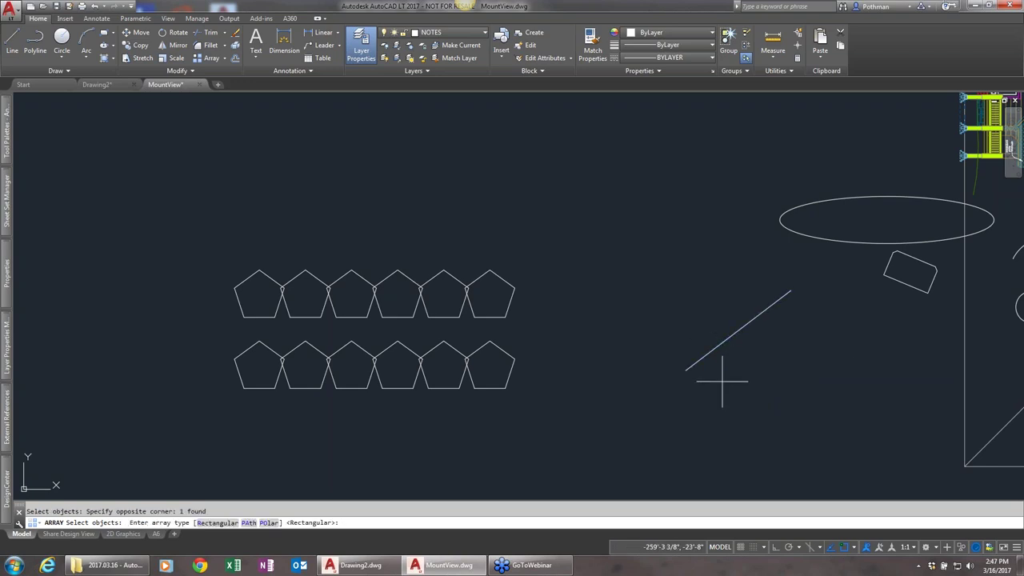
pyautogui.click(279, 522)
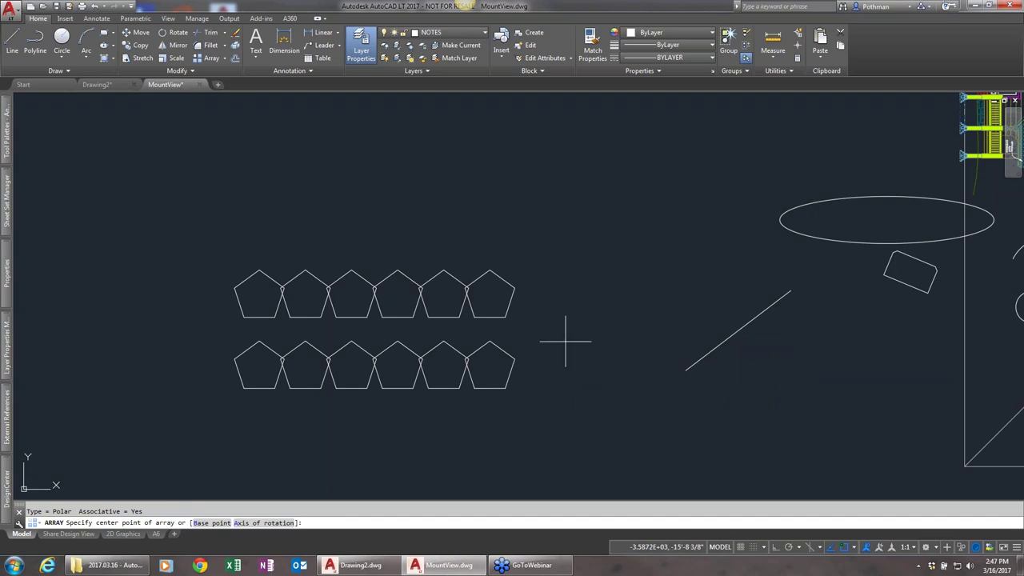
pyautogui.click(685, 369)
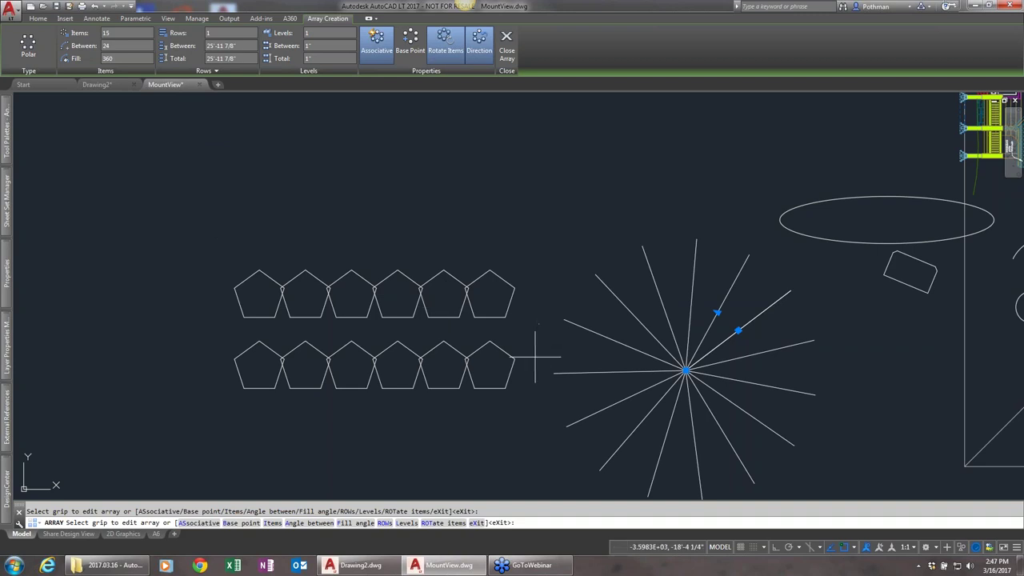
pyautogui.press('Return')
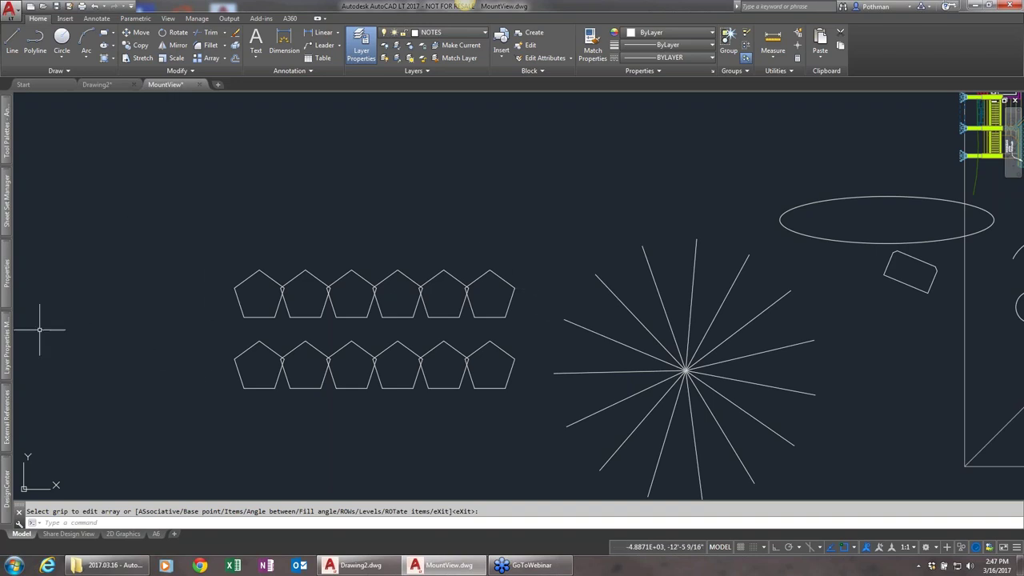
# Step: Make DECK the current layer and draw a red line above the pentagons
pyautogui.moveTo(8, 343)
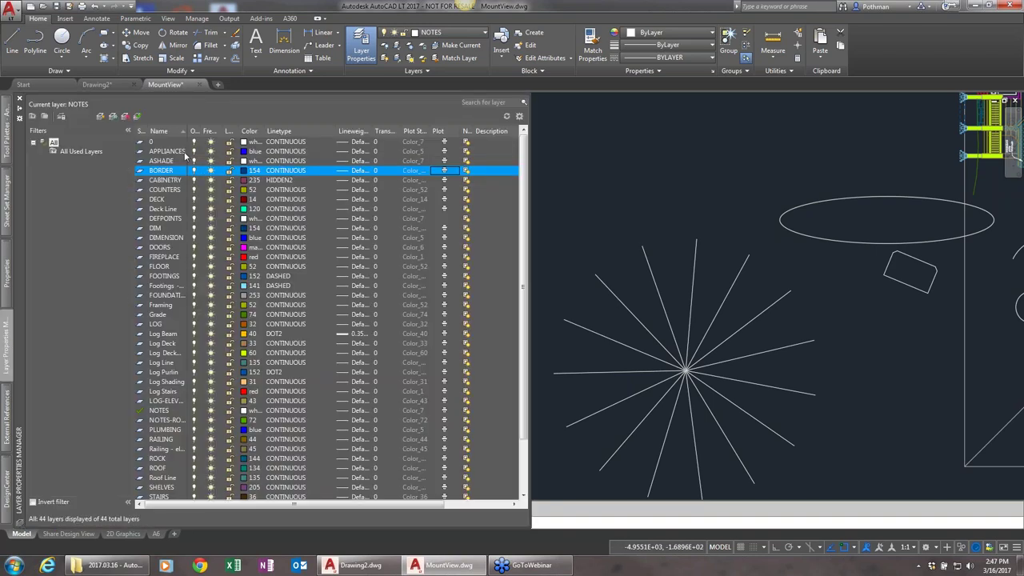
pyautogui.click(159, 199)
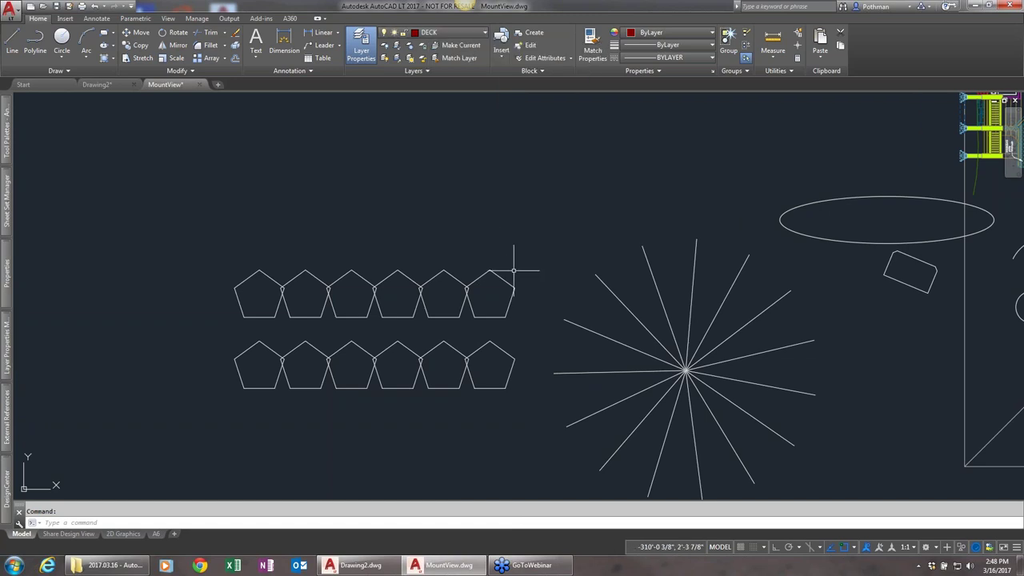
pyautogui.write('l')
pyautogui.press('Return')
pyautogui.click(372, 194)
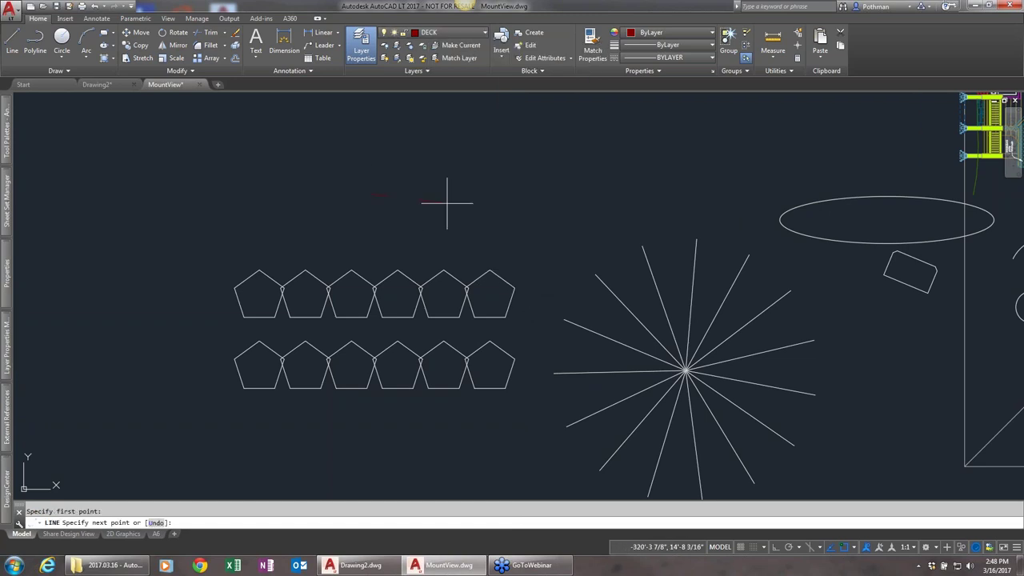
pyautogui.click(522, 235)
pyautogui.press('Return')
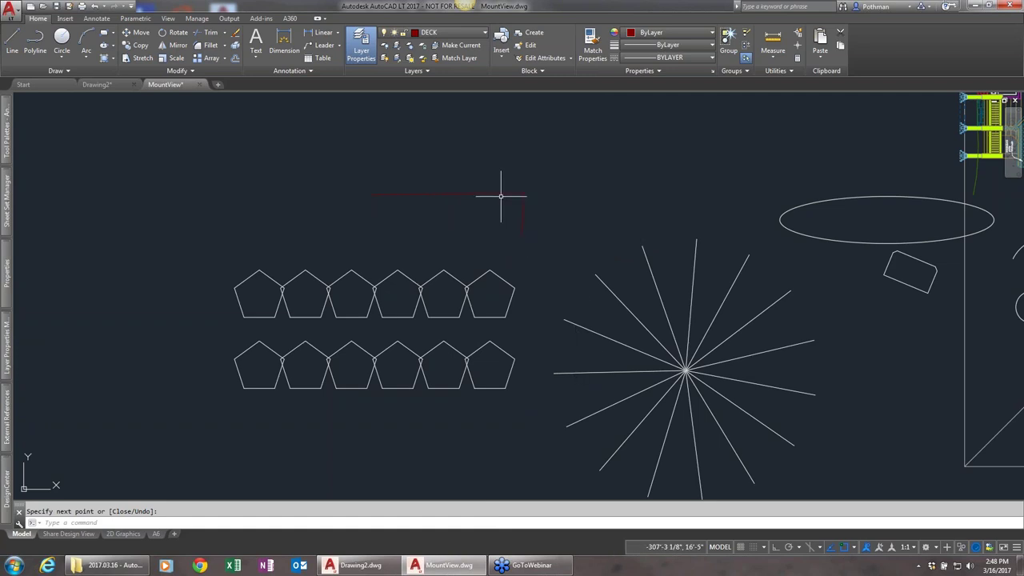
# Step: Switch to the Deck Line layer and draw an L-shaped two-segment teal line
pyautogui.click(483, 33)
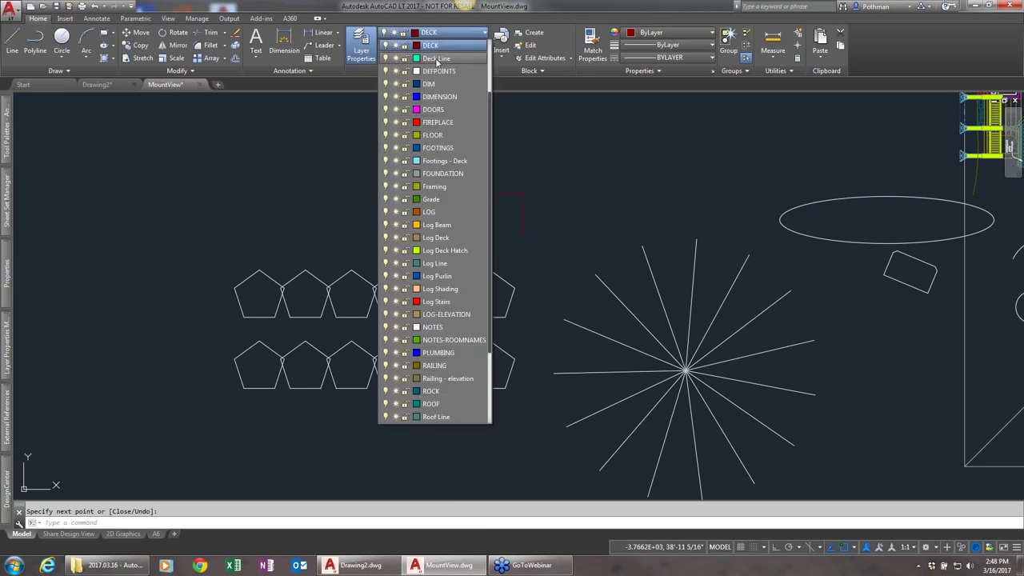
pyautogui.click(433, 60)
pyautogui.write('l')
pyautogui.press('Return')
pyautogui.click(447, 193)
pyautogui.click(447, 152)
pyautogui.click(596, 152)
pyautogui.press('Return')
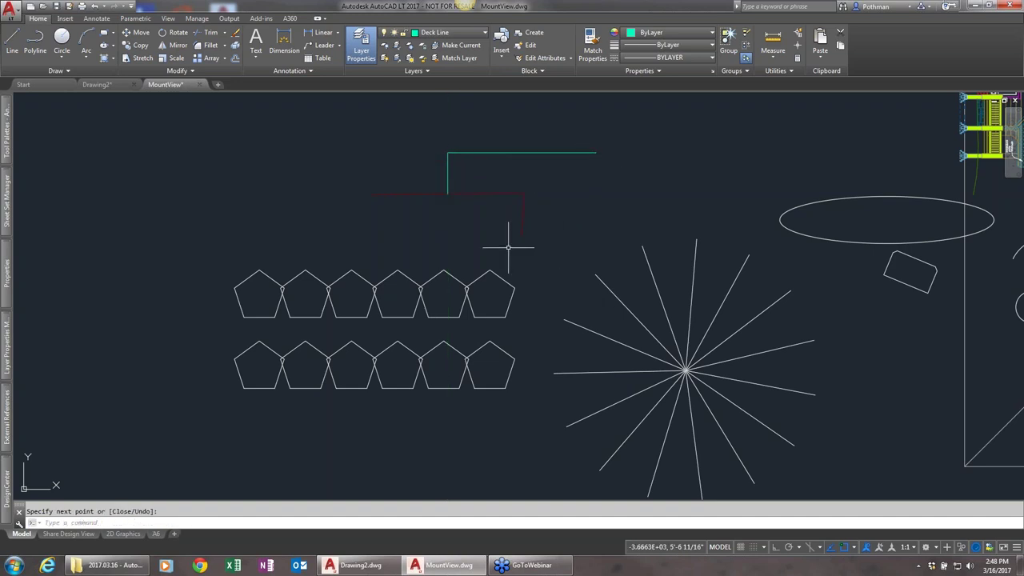
pyautogui.click(427, 296)
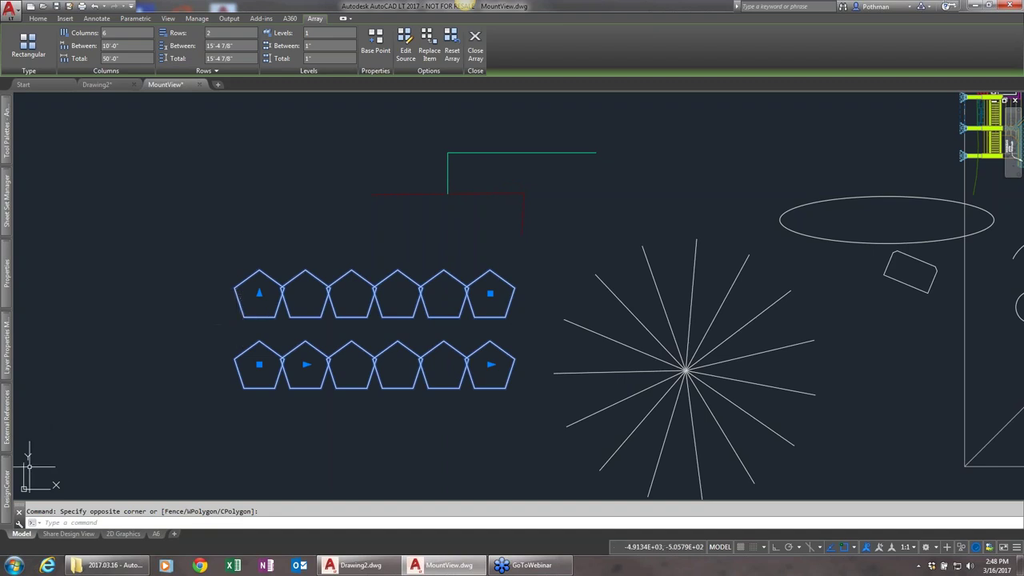
# Step: Assign the pentagon array to the RAILING layer in the Properties palette
pyautogui.moveTo(8, 276)
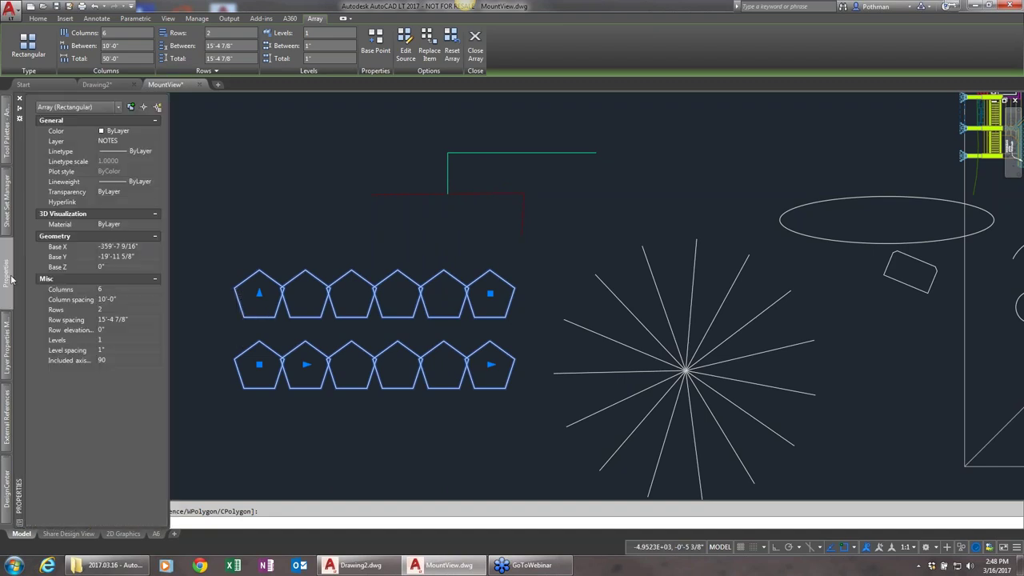
pyautogui.click(124, 143)
pyautogui.click(155, 143)
pyautogui.click(126, 171)
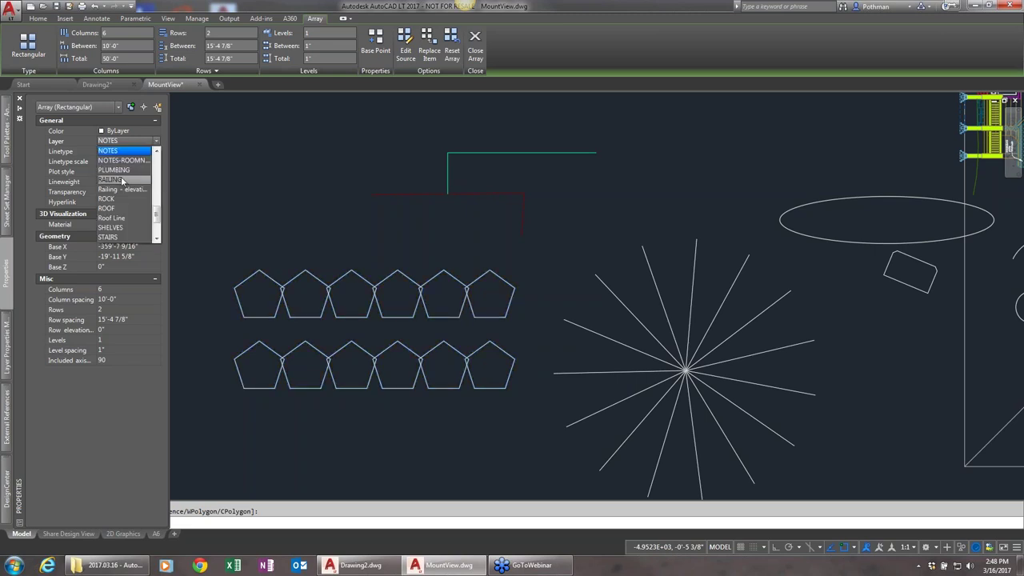
pyautogui.click(123, 182)
pyautogui.press('Escape')
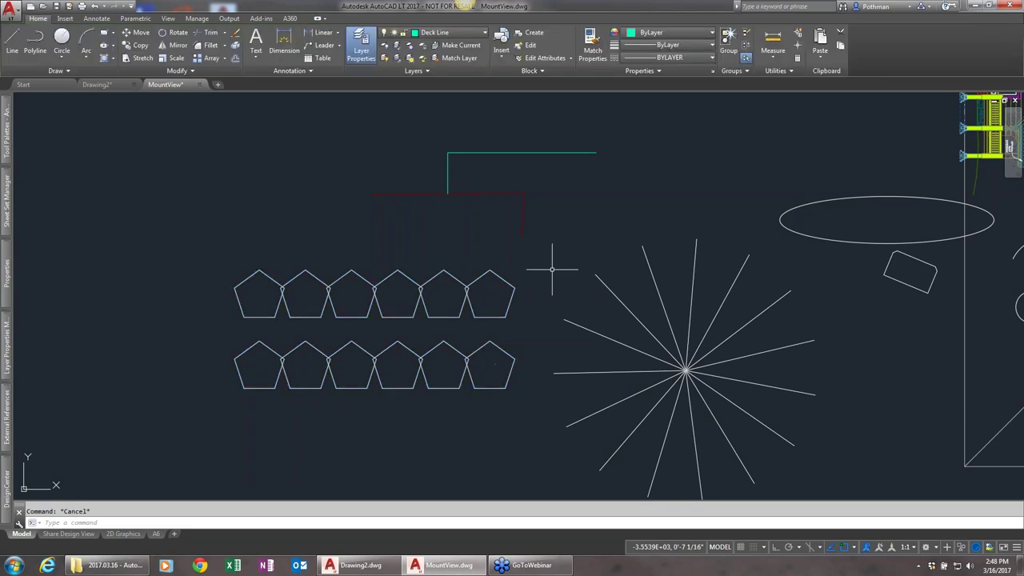
# Step: Reassign the pentagon array to the Deck Line layer and confirm its layer
pyautogui.click(512, 291)
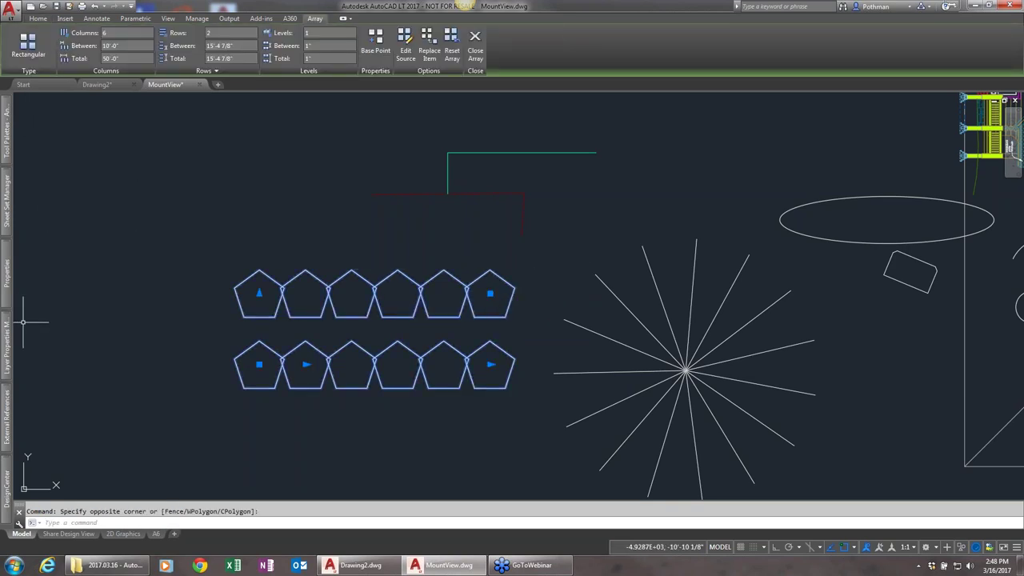
pyautogui.moveTo(10, 284)
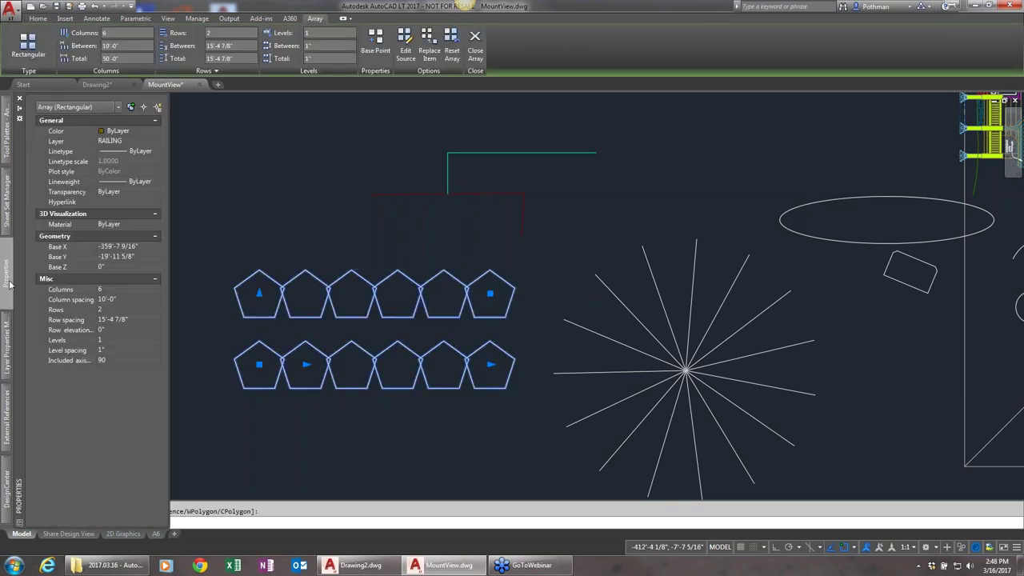
pyautogui.click(156, 144)
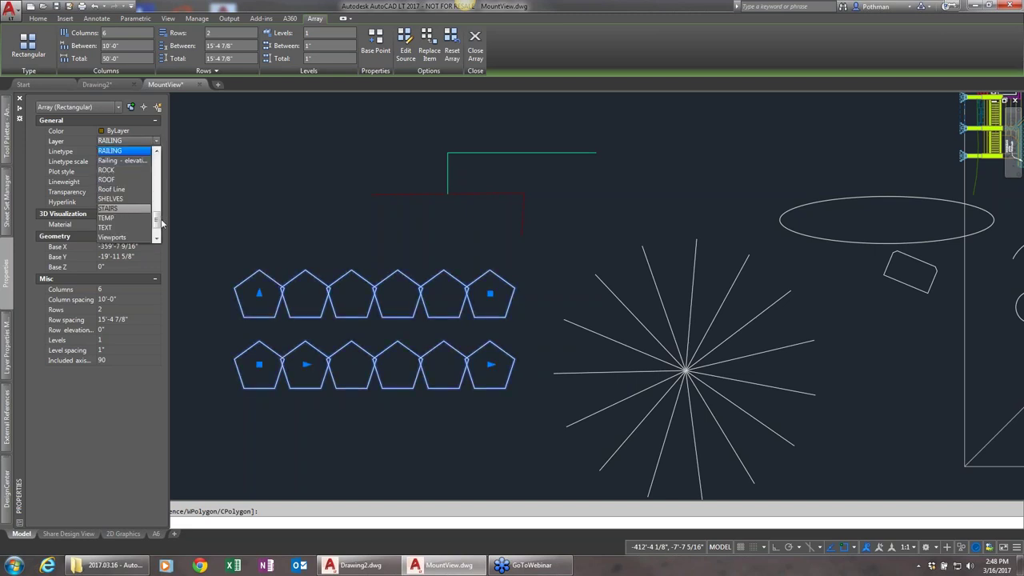
pyautogui.moveTo(157, 220); pyautogui.dragTo(139, 167)
pyautogui.click(120, 162)
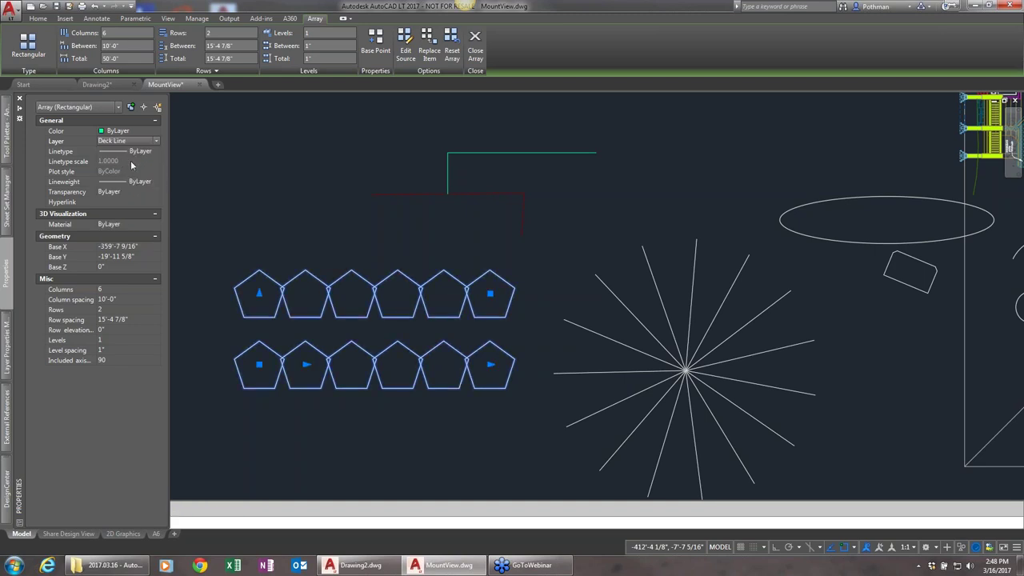
pyautogui.hotkey('ctrl', '1')
pyautogui.press('Escape')
pyautogui.click(388, 286)
pyautogui.click(349, 286)
pyautogui.moveTo(7, 200)
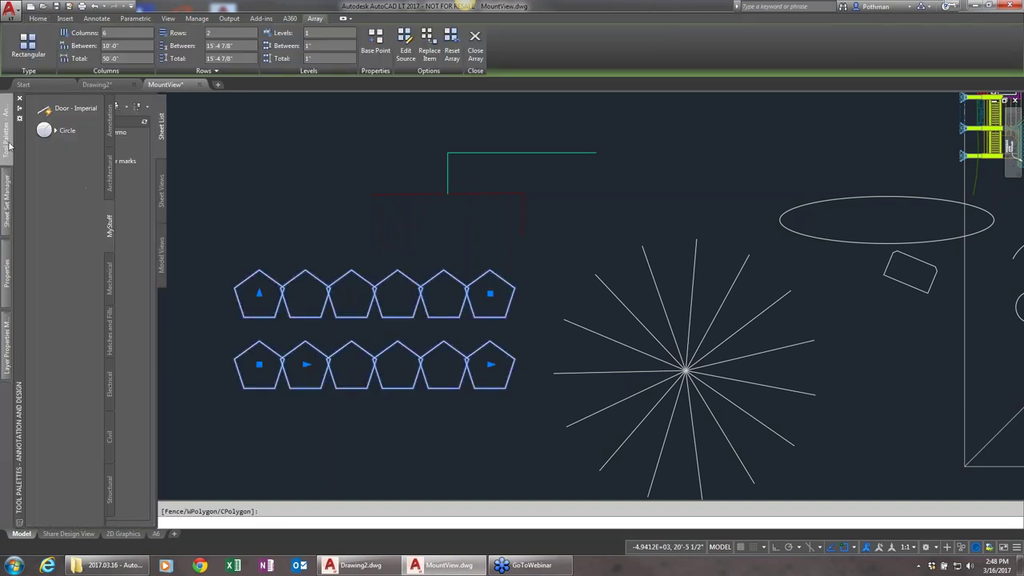
pyautogui.moveTo(6, 298)
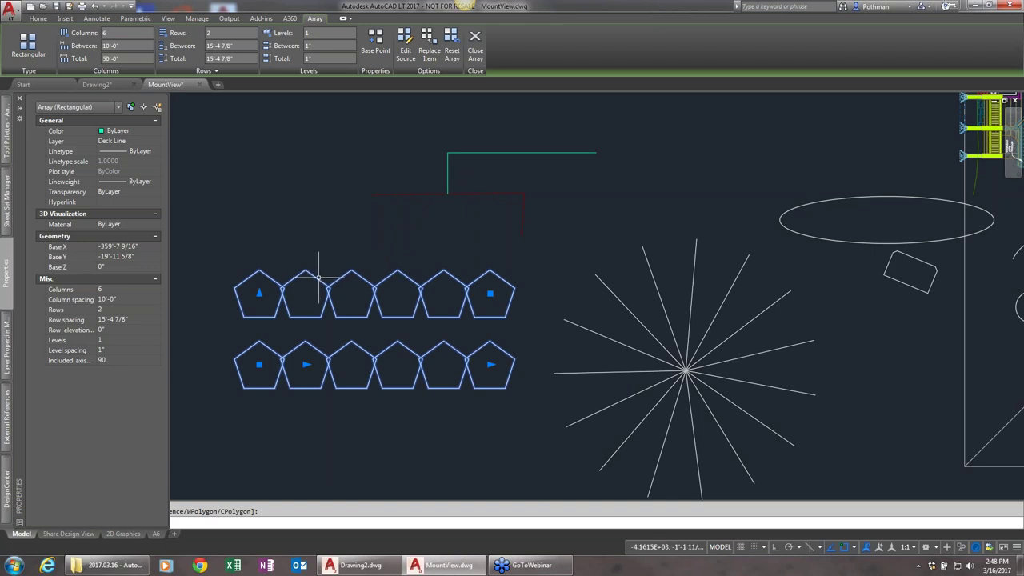
pyautogui.press('Escape')
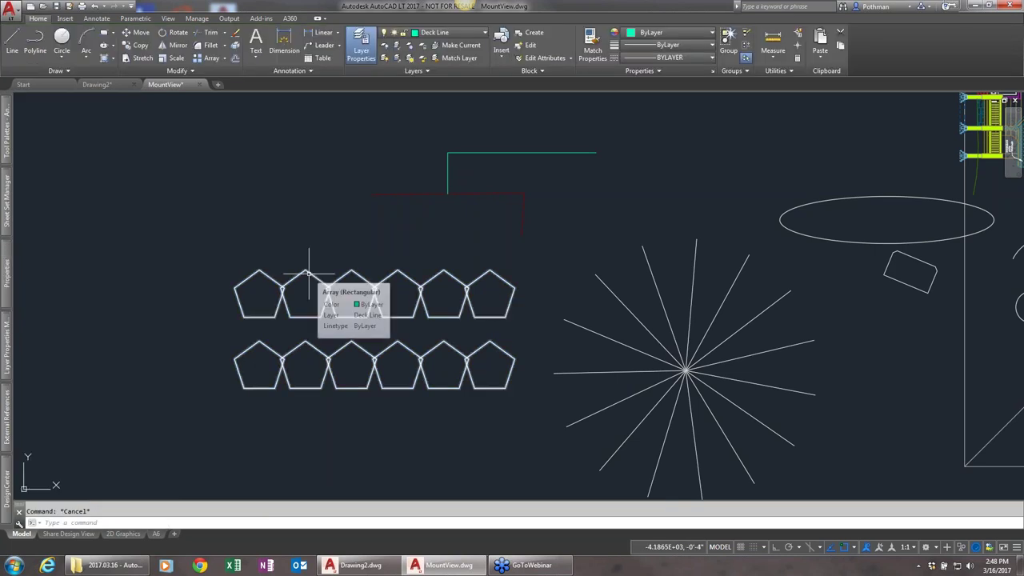
# Step: Crossing-select the four red and teal lines and assign them to the WALL layer
pyautogui.scroll(2, 803, 248)
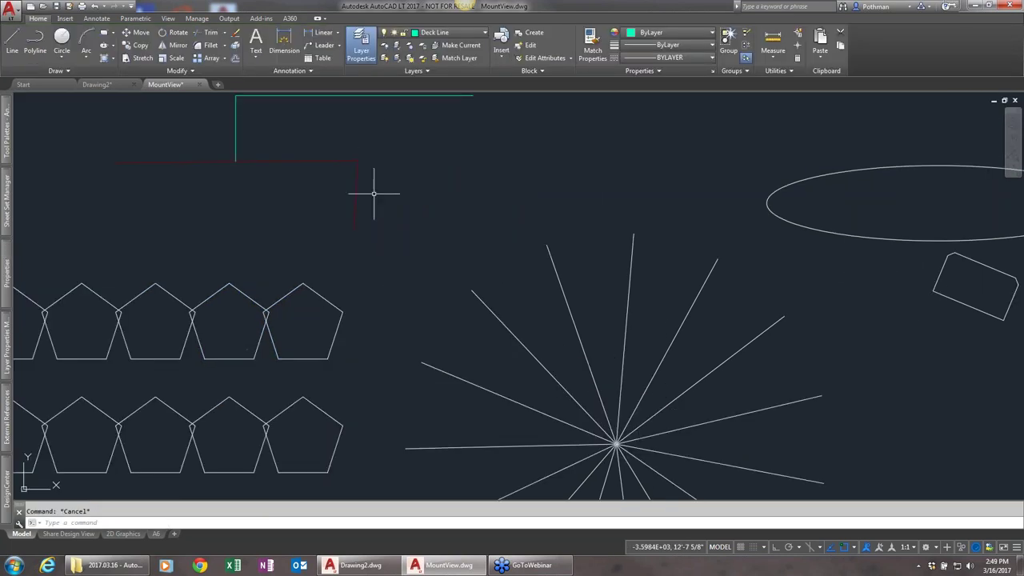
pyautogui.scroll(-2, 374, 240)
pyautogui.click(411, 231)
pyautogui.click(246, 128)
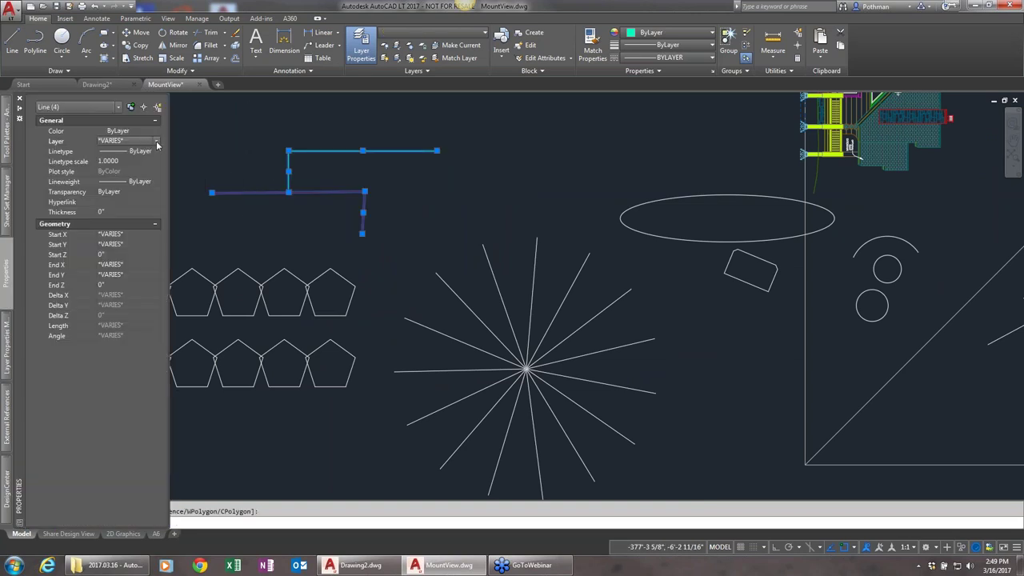
pyautogui.click(158, 142)
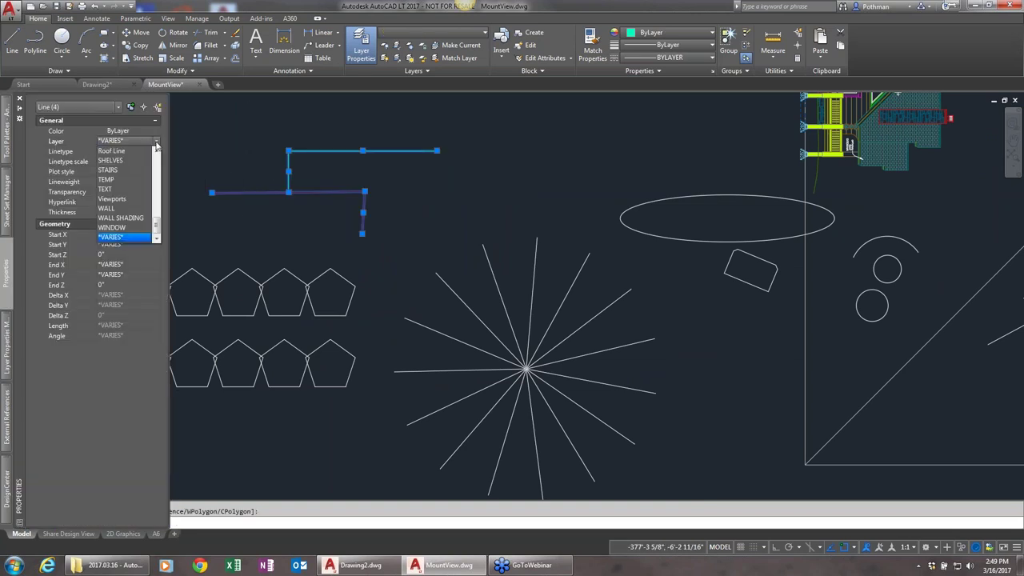
pyautogui.click(117, 209)
pyautogui.press('Escape')
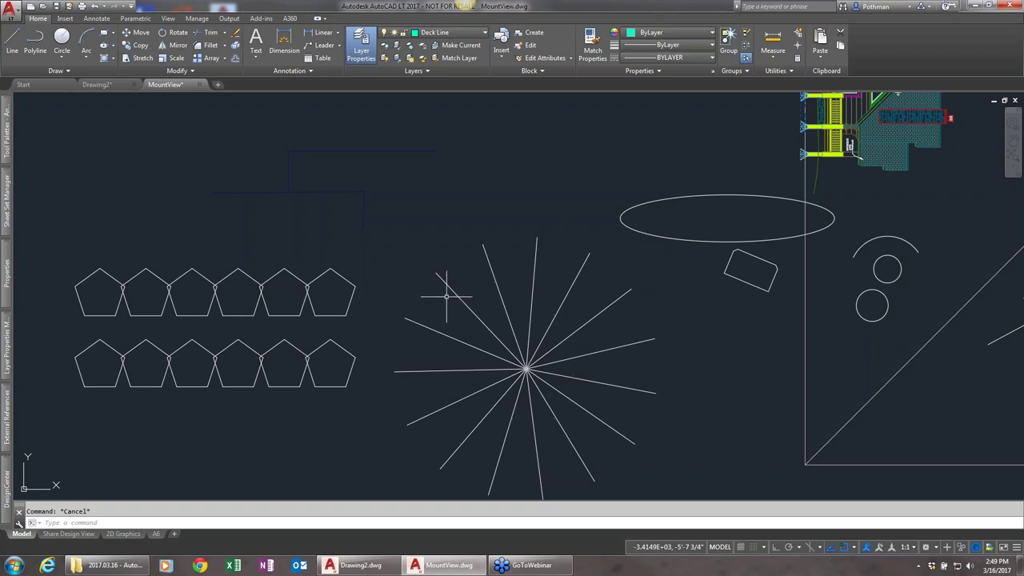
# Step: Draw a short slanted line on Deck Line starting from the tracked point above the sketch
pyautogui.write('l')
pyautogui.press('Return')
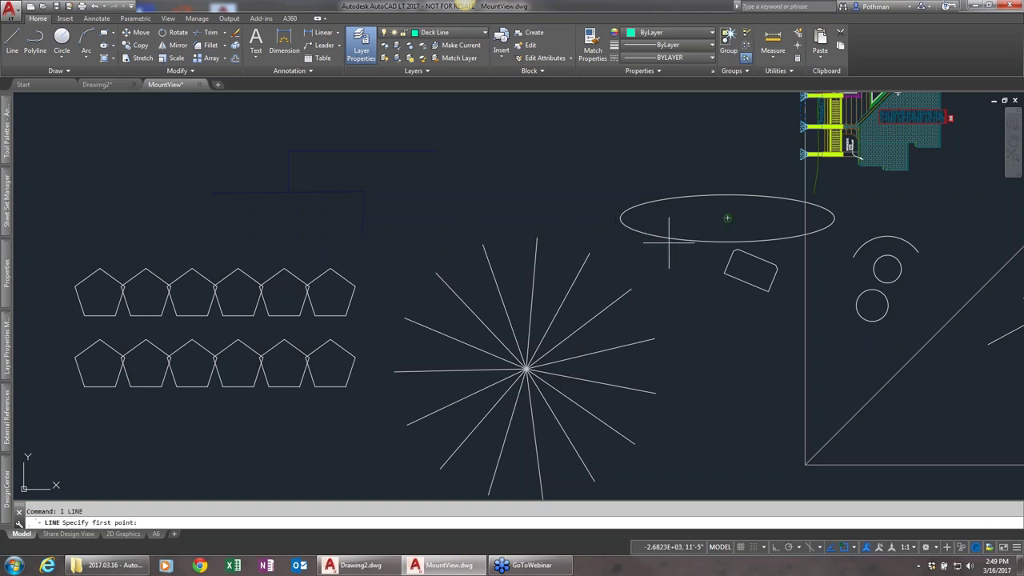
pyautogui.scroll(-2, 488, 257)
pyautogui.moveTo(488, 258); pyautogui.dragTo(200, 244, button='middle')
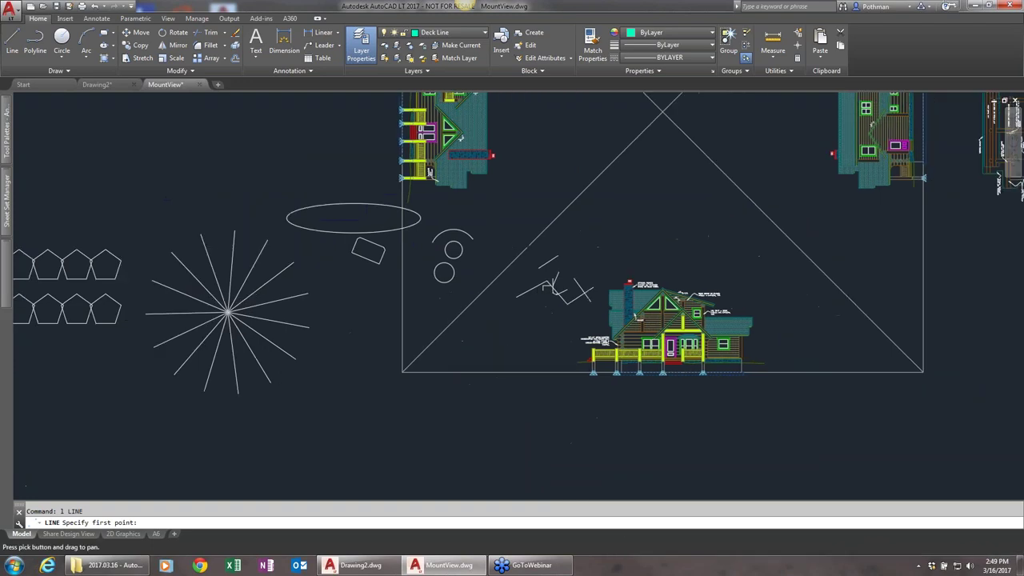
pyautogui.scroll(10, 507, 292)
pyautogui.scroll(-3, 634, 324)
pyautogui.scroll(-4, 629, 344)
pyautogui.moveTo(713, 366); pyautogui.dragTo(605, 353, button='middle')
pyautogui.scroll(-4, 576, 349)
pyautogui.scroll(3, 560, 343)
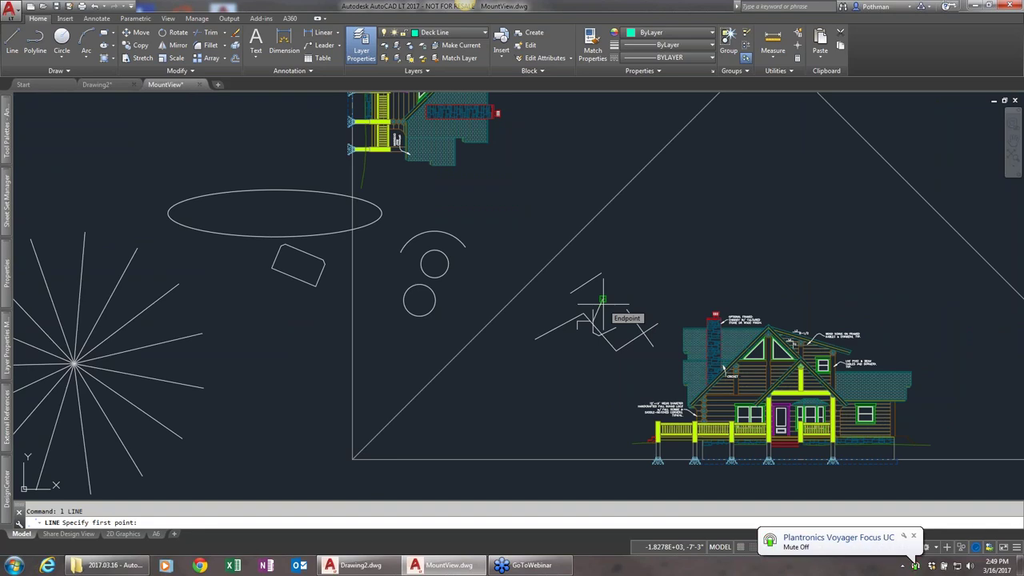
pyautogui.scroll(2, 632, 298)
pyautogui.scroll(-5, 628, 297)
pyautogui.scroll(1, 636, 297)
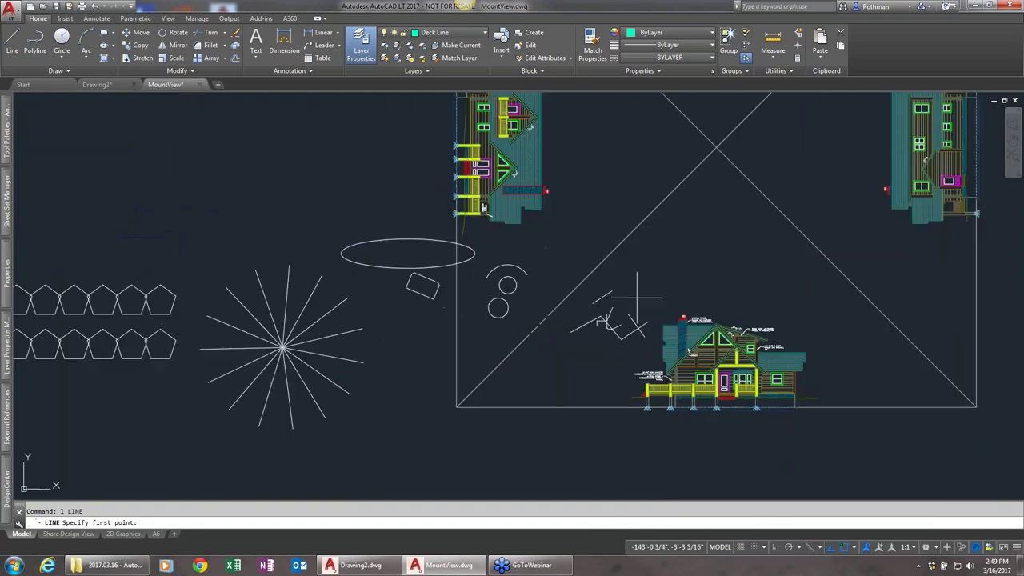
pyautogui.scroll(6, 636, 297)
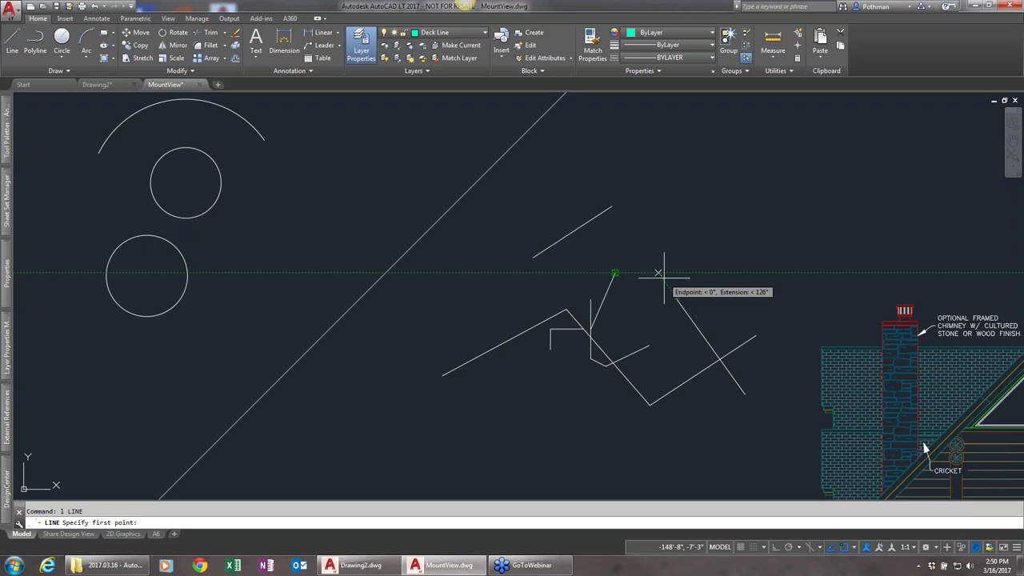
pyautogui.scroll(4, 661, 272)
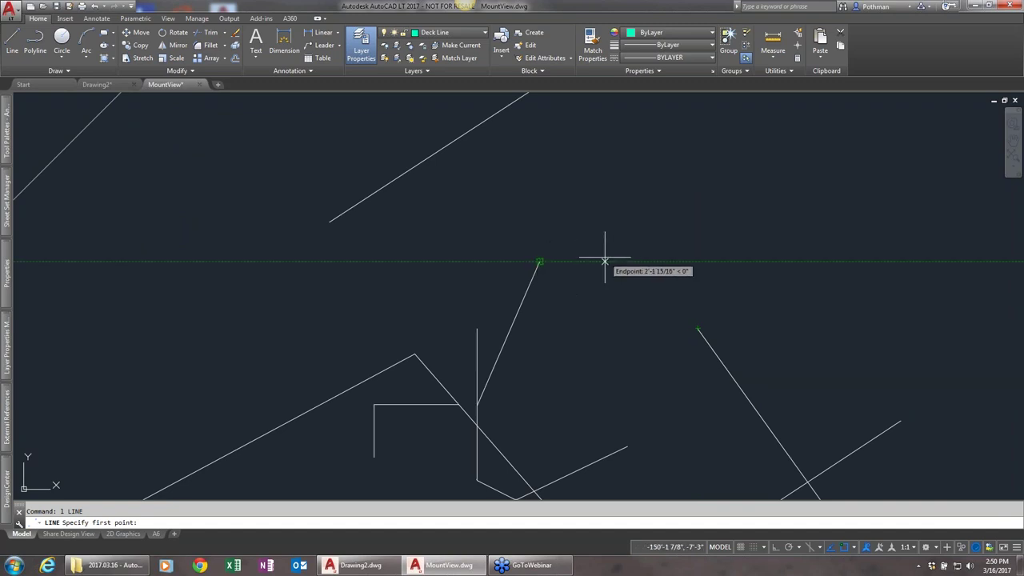
pyautogui.click(650, 261)
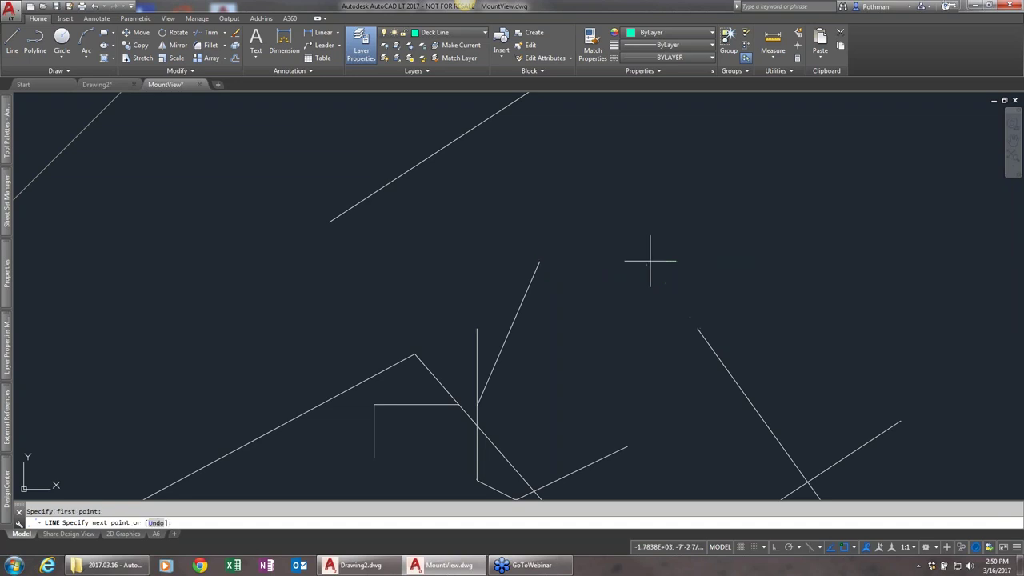
pyautogui.click(659, 166)
pyautogui.press('Return')
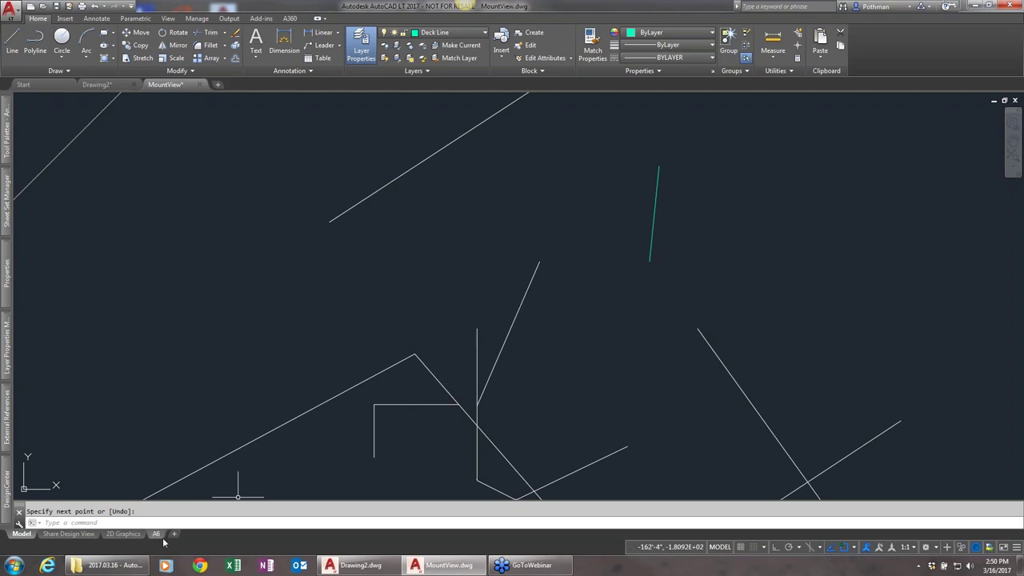
# Step: On the Share Design View layout, create a trial viewport with MVIEW
pyautogui.click(69, 533)
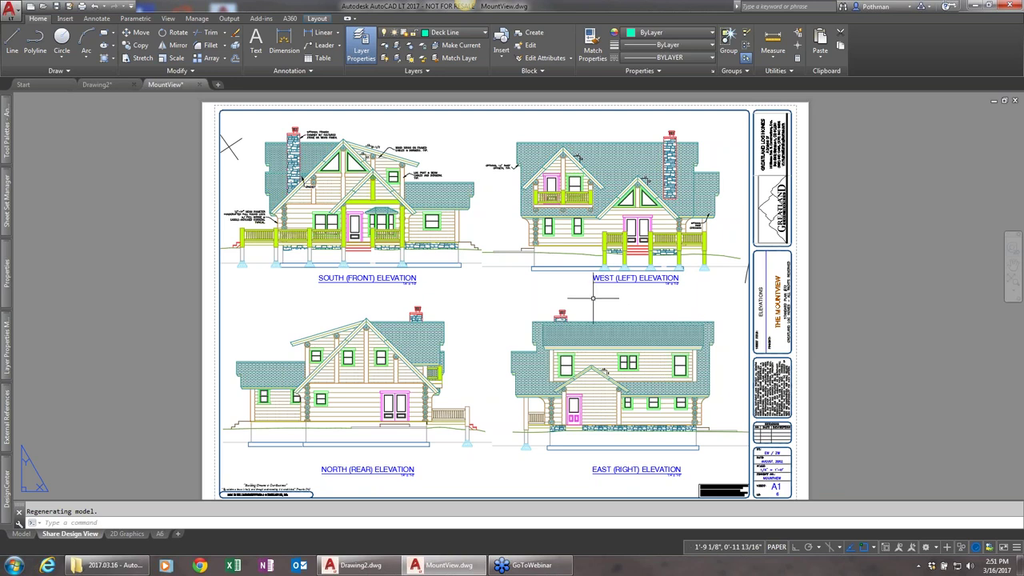
pyautogui.write('MVIEW')
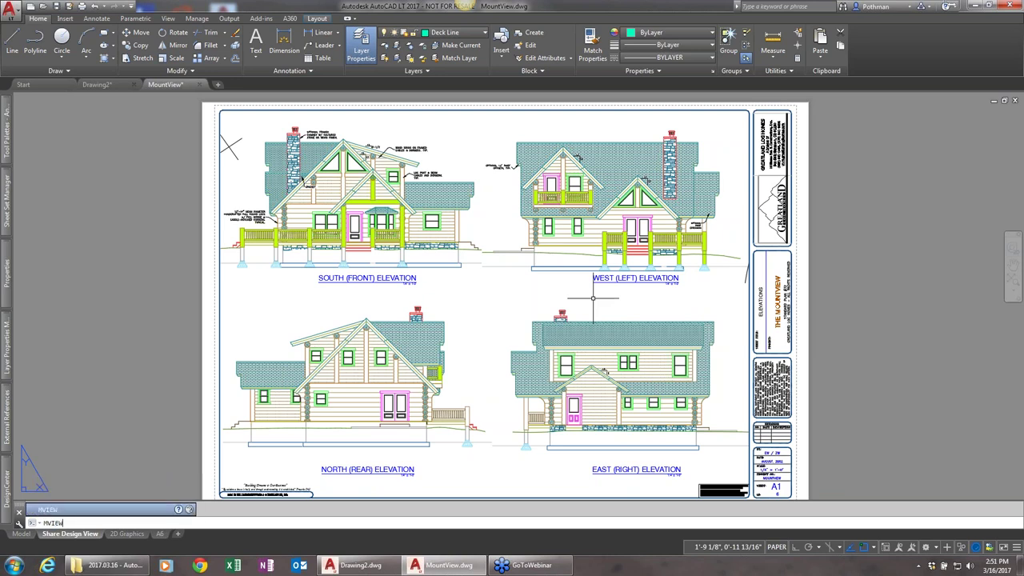
pyautogui.press('Return')
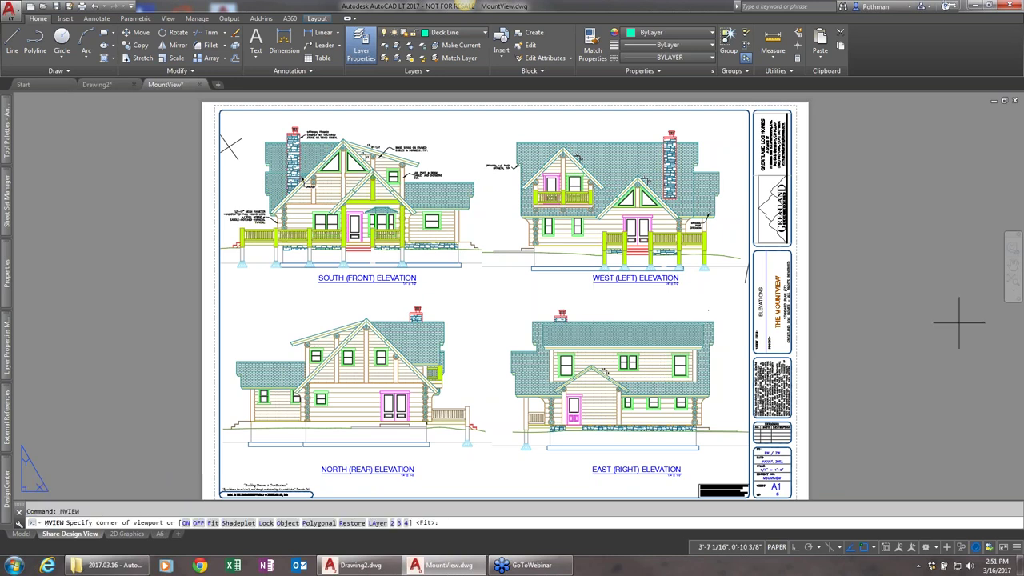
pyautogui.moveTo(6, 204)
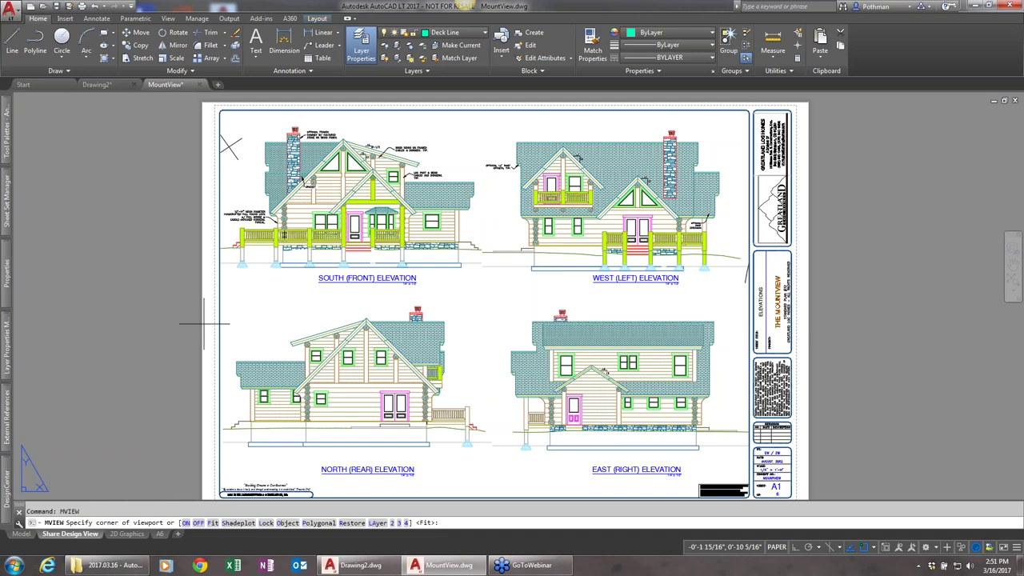
pyautogui.click(80, 341)
pyautogui.click(170, 237)
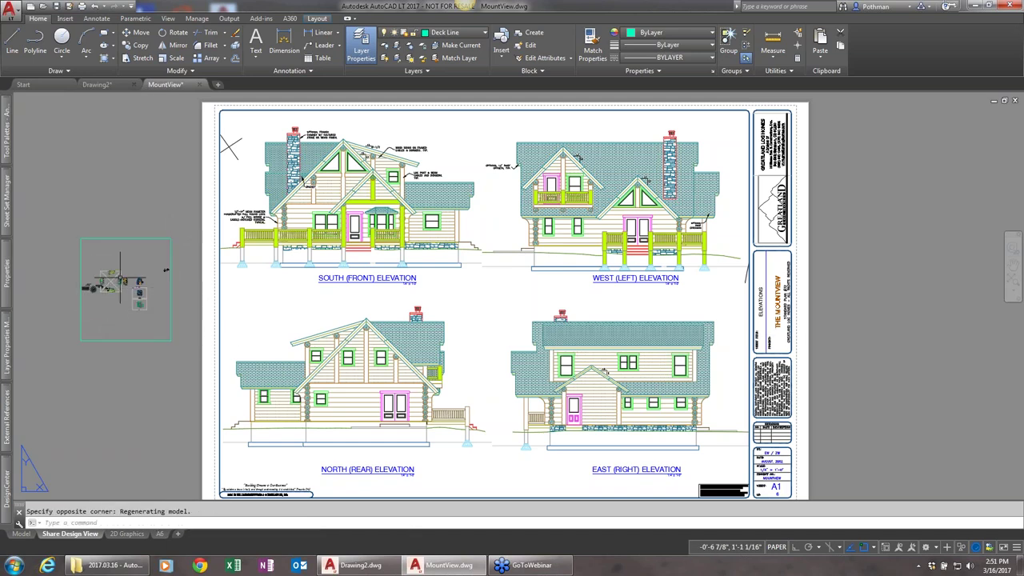
# Step: Erase the trial viewport from the Share Design View sheet
pyautogui.scroll(2, 107, 288)
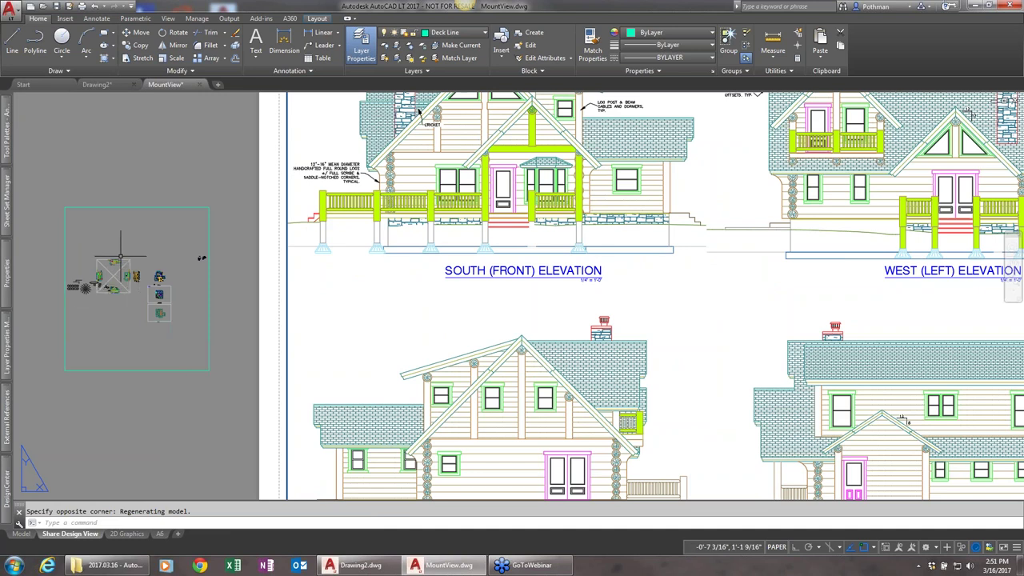
pyautogui.scroll(2, 122, 258)
pyautogui.click(286, 150)
pyautogui.click(236, 196)
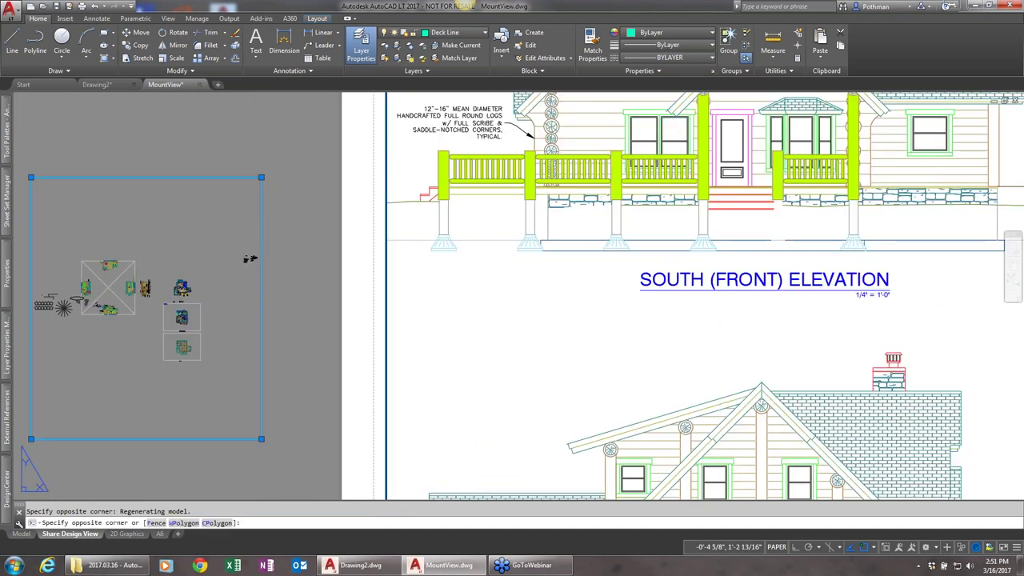
pyautogui.press('Delete')
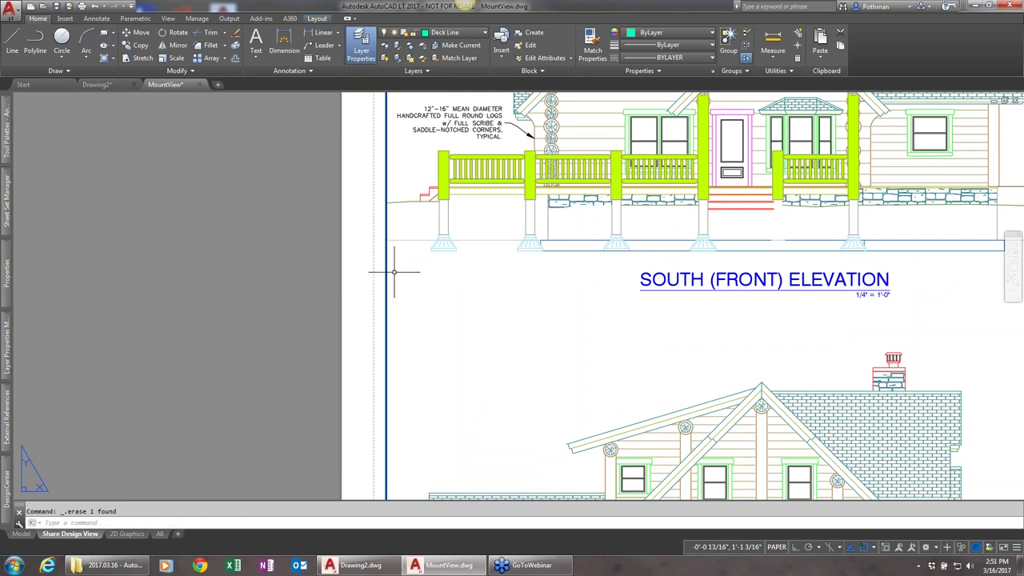
pyautogui.scroll(-4, 394, 272)
pyautogui.scroll(2, 394, 272)
pyautogui.scroll(-2, 394, 272)
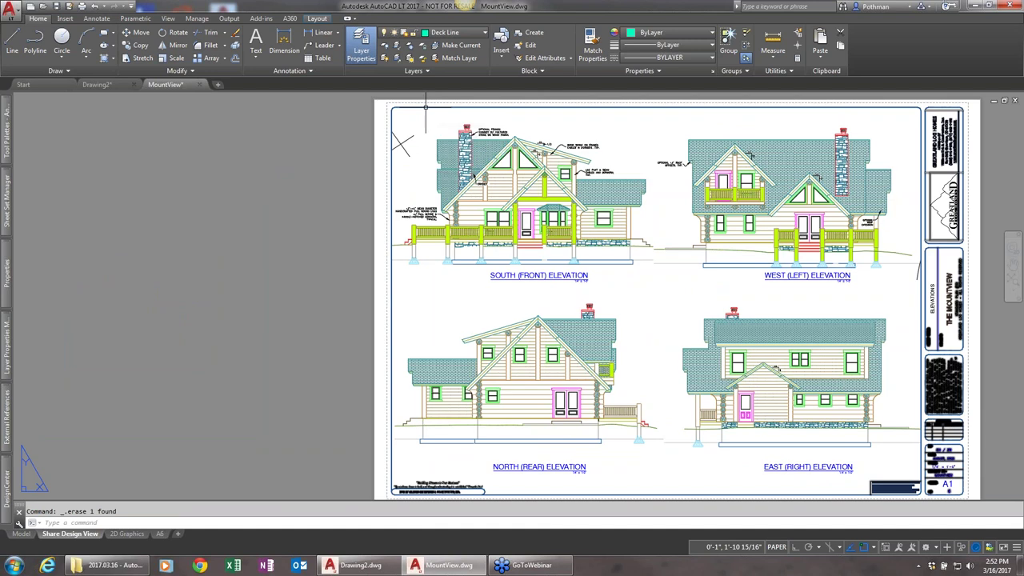
# Step: Add a new Layout1 layout tab to the drawing
pyautogui.click(417, 105)
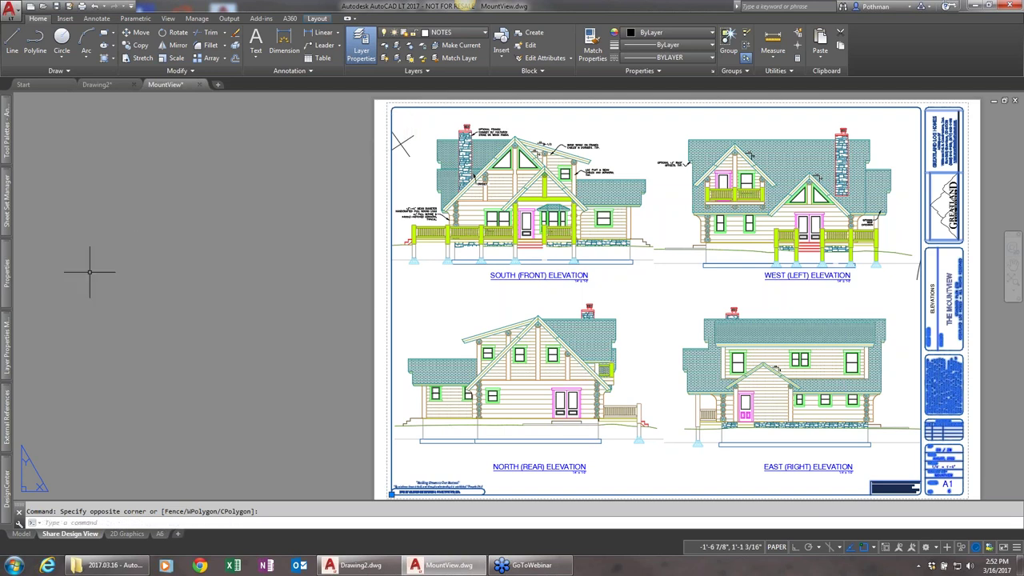
pyautogui.moveTo(9, 276)
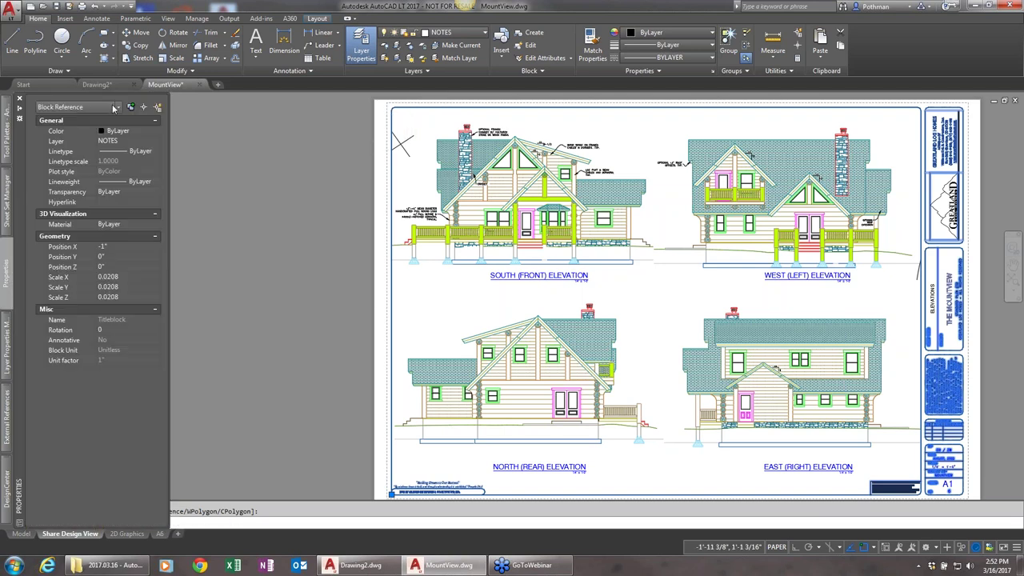
pyautogui.press('Escape')
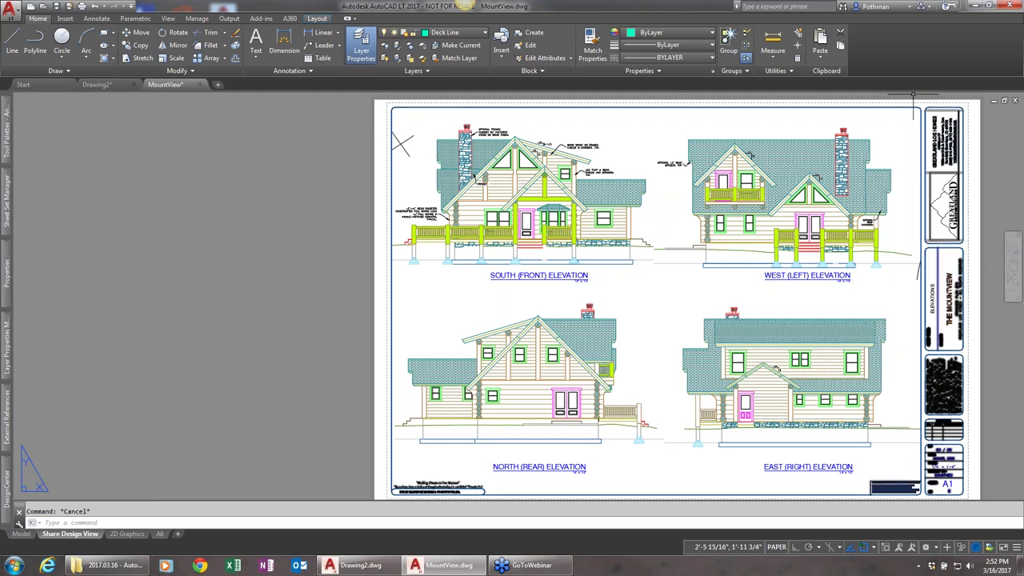
pyautogui.click(178, 533)
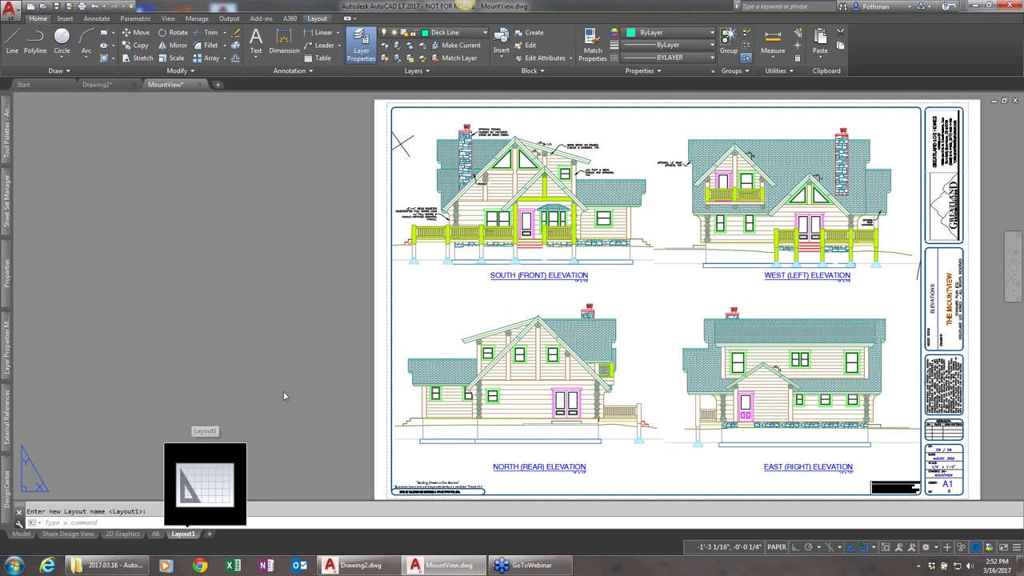
# Step: Open Layout1 and delete its default viewport
pyautogui.press('Escape')
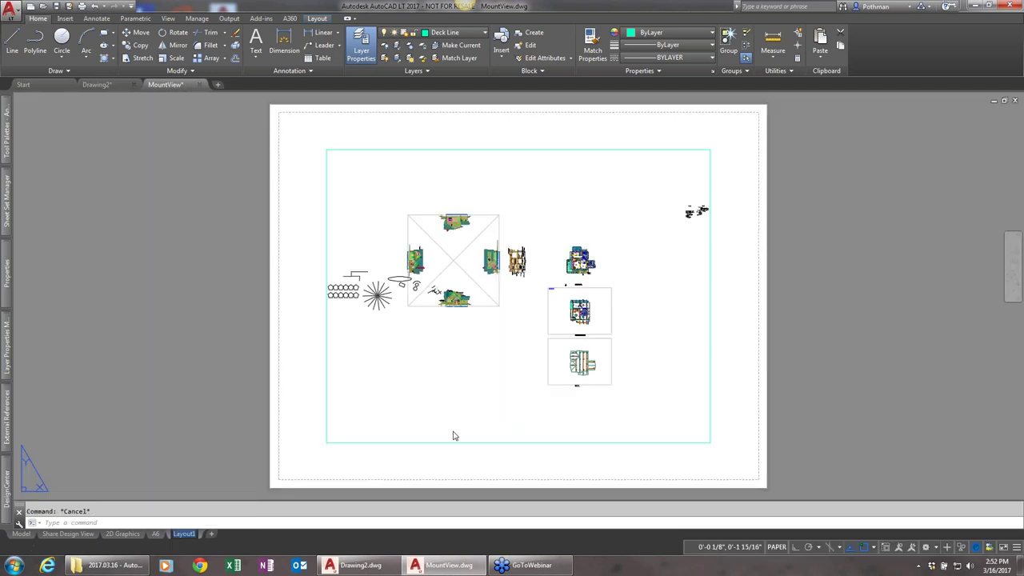
pyautogui.click(679, 373)
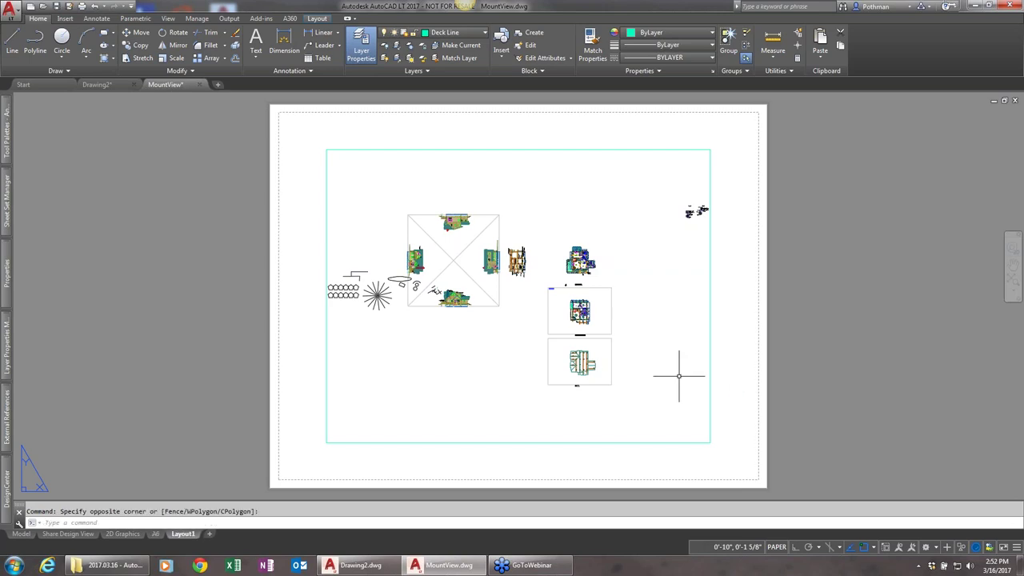
pyautogui.click(661, 352)
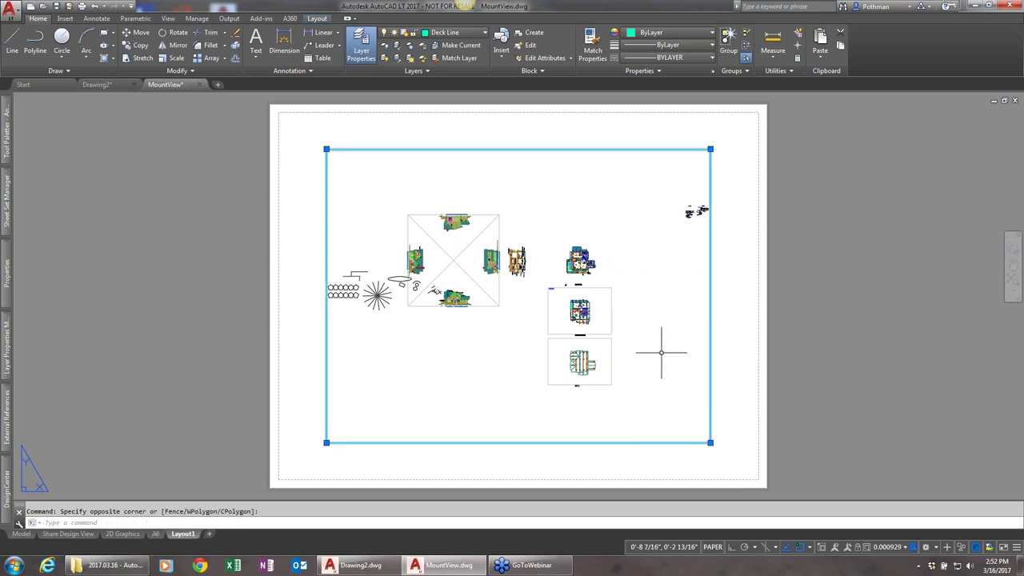
pyautogui.press('Delete')
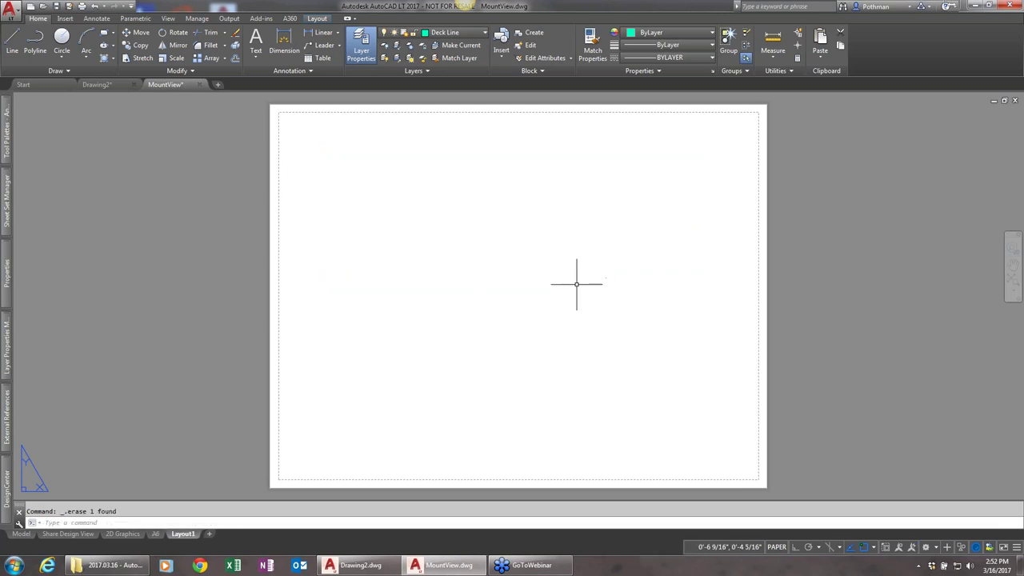
# Step: Create a new MVIEW viewport spanning nearly the whole printable area of the sheet
pyautogui.write('mview')
pyautogui.press('Return')
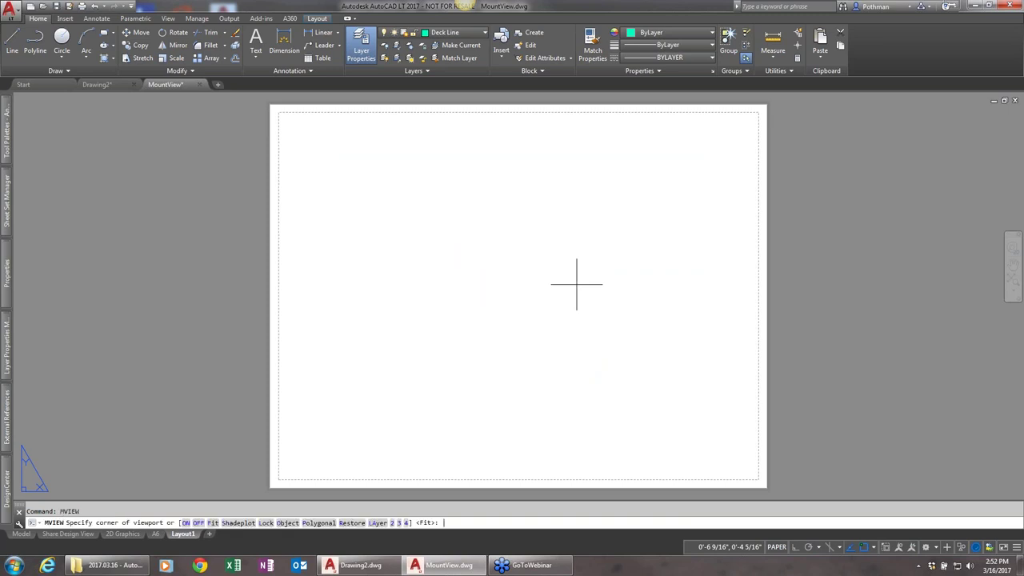
pyautogui.click(282, 475)
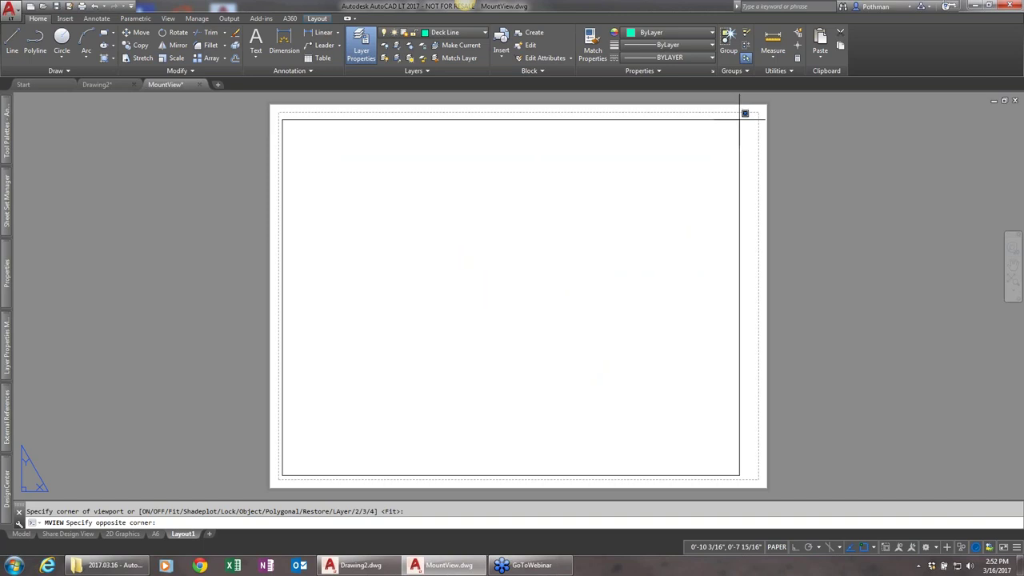
pyautogui.click(701, 117)
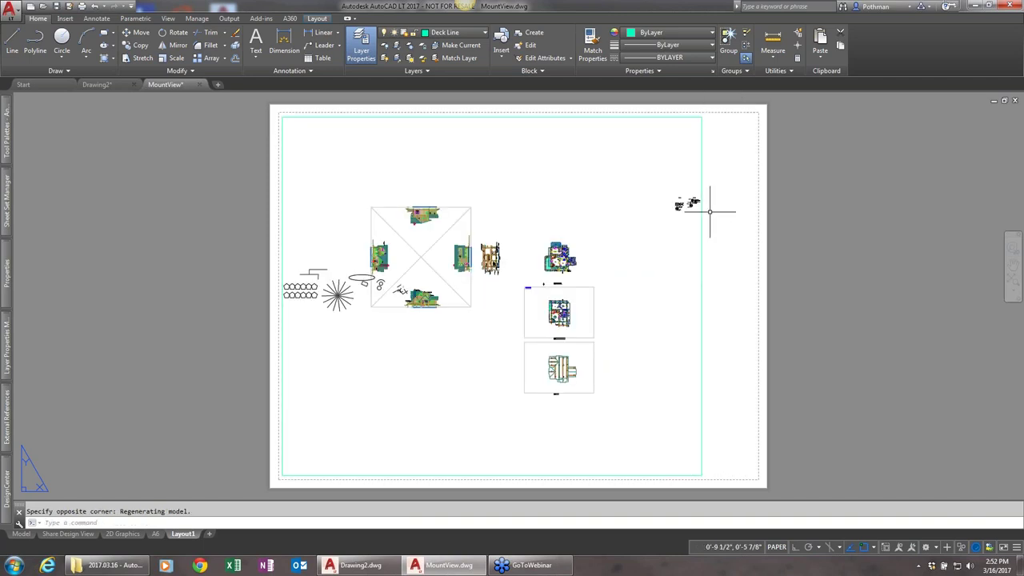
pyautogui.click(716, 358)
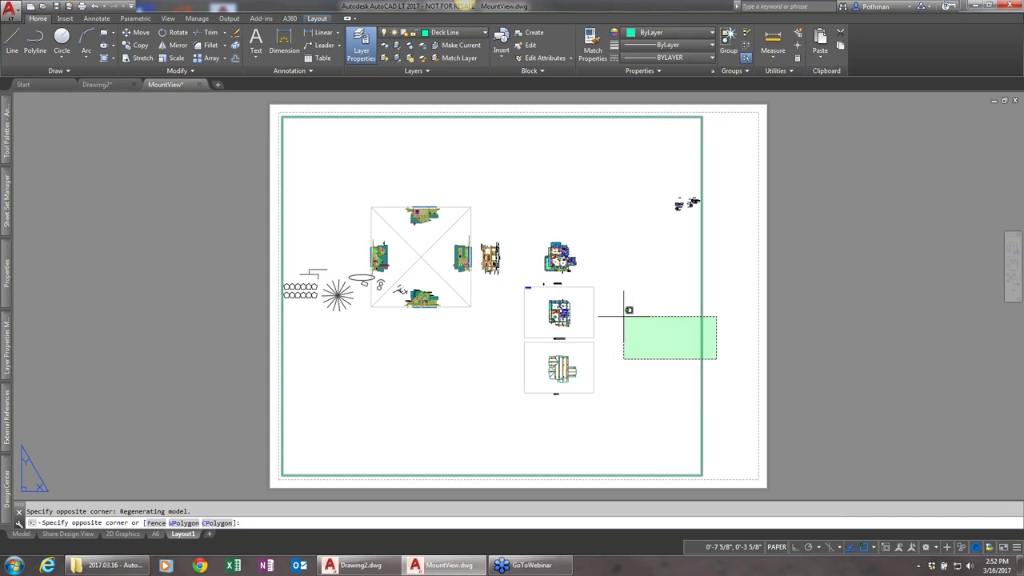
pyautogui.click(617, 309)
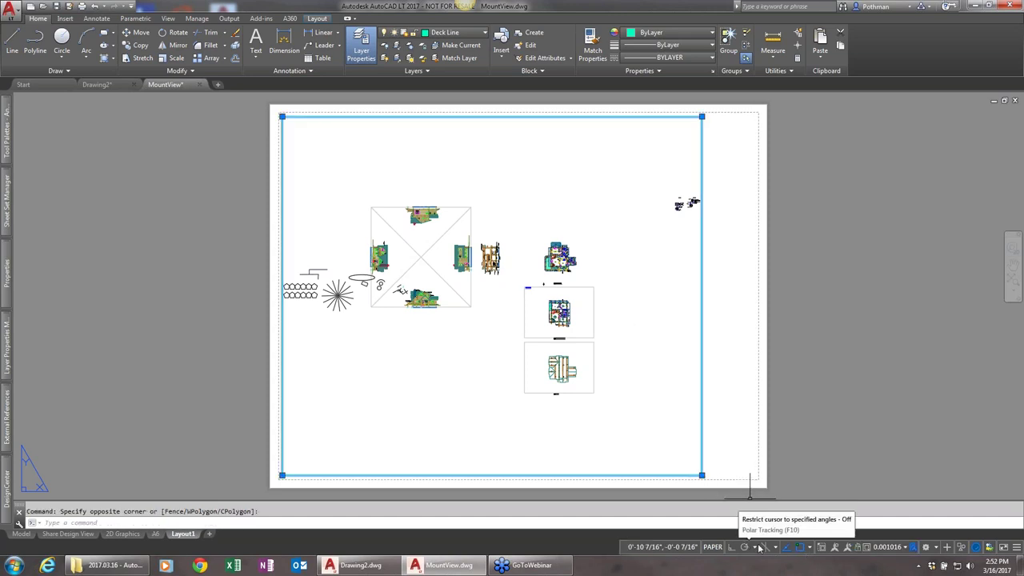
# Step: Set the viewport scale to 1/8" = 1'-0" after first trying 1/4" = 1'-0"
pyautogui.click(905, 547)
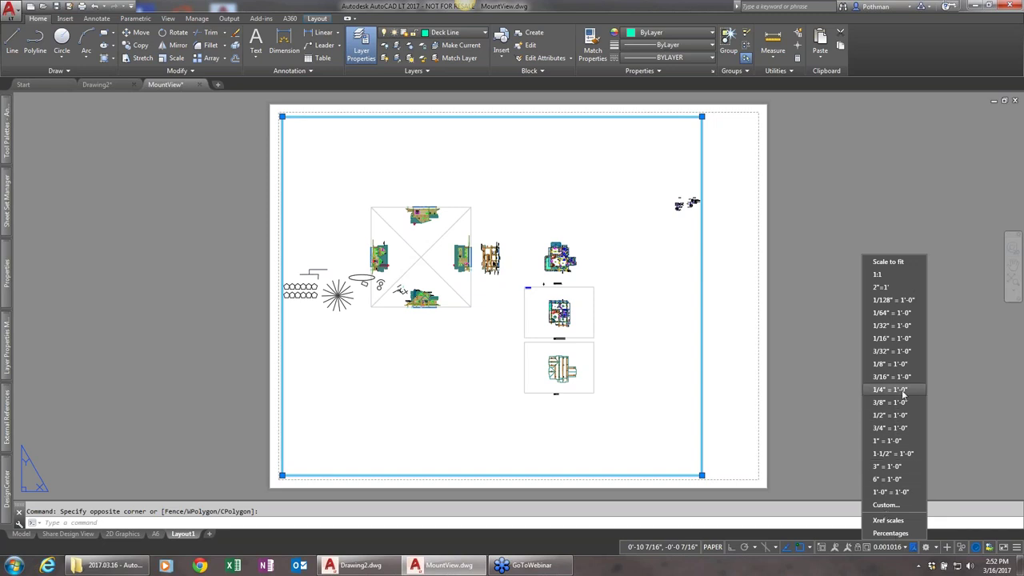
pyautogui.click(901, 389)
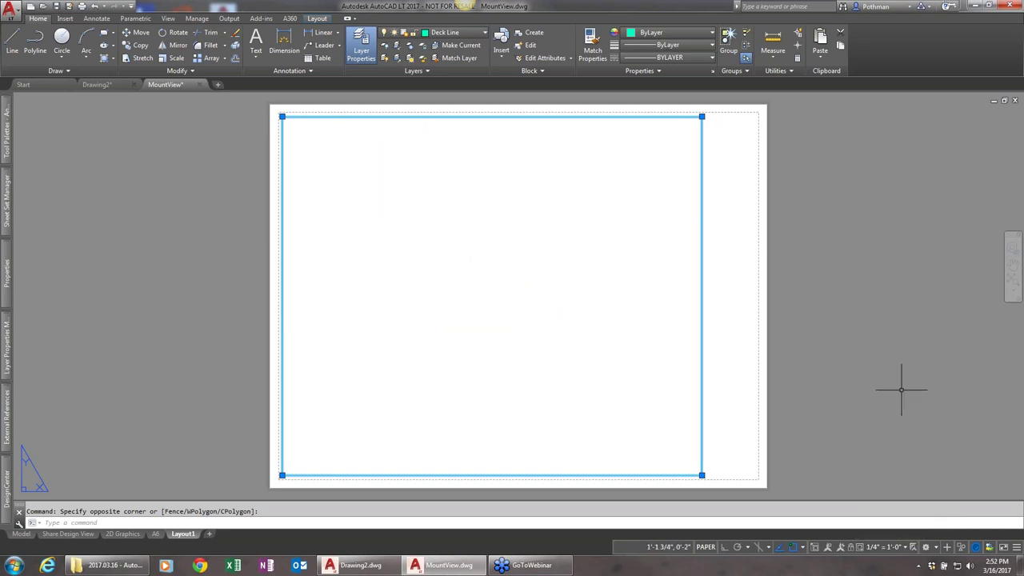
pyautogui.click(906, 547)
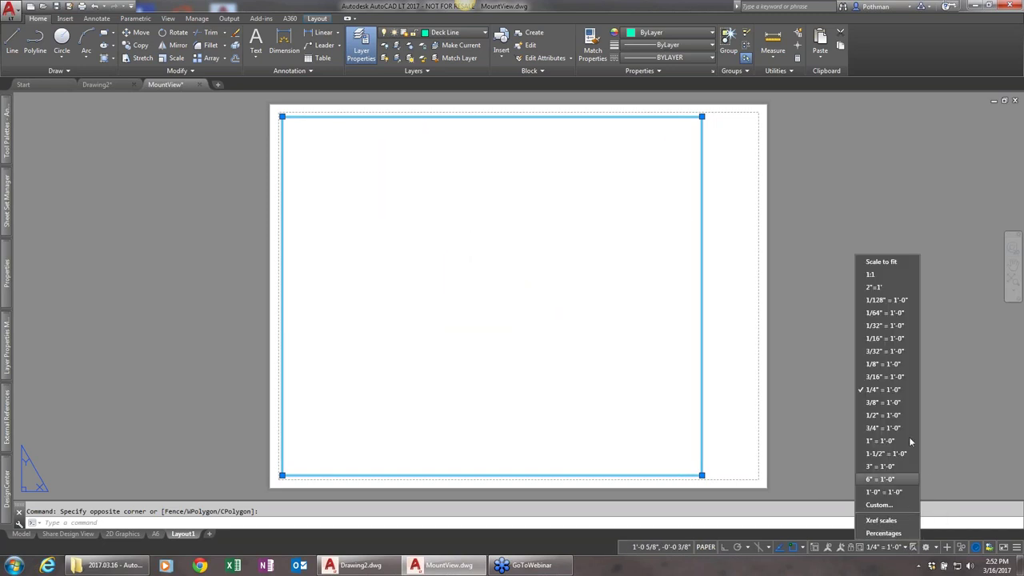
pyautogui.click(887, 365)
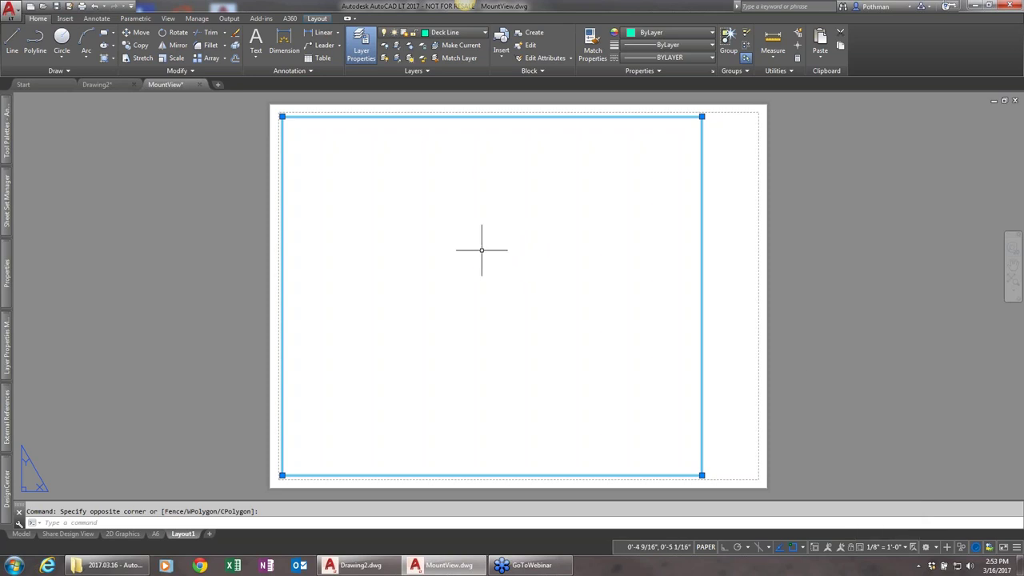
pyautogui.scroll(-2, 473, 248)
pyautogui.scroll(2, 473, 247)
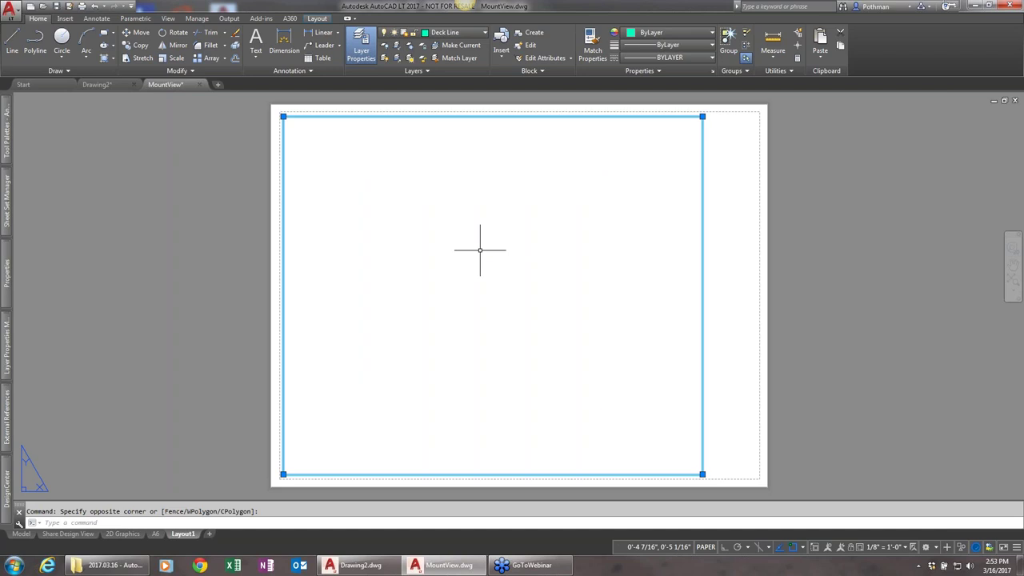
# Step: Inside the viewport, pan the elevations toward centre, reapply 1/8" = 1'-0", then return to paper space
pyautogui.doubleClick(480, 248)
pyautogui.scroll(-3, 484, 244)
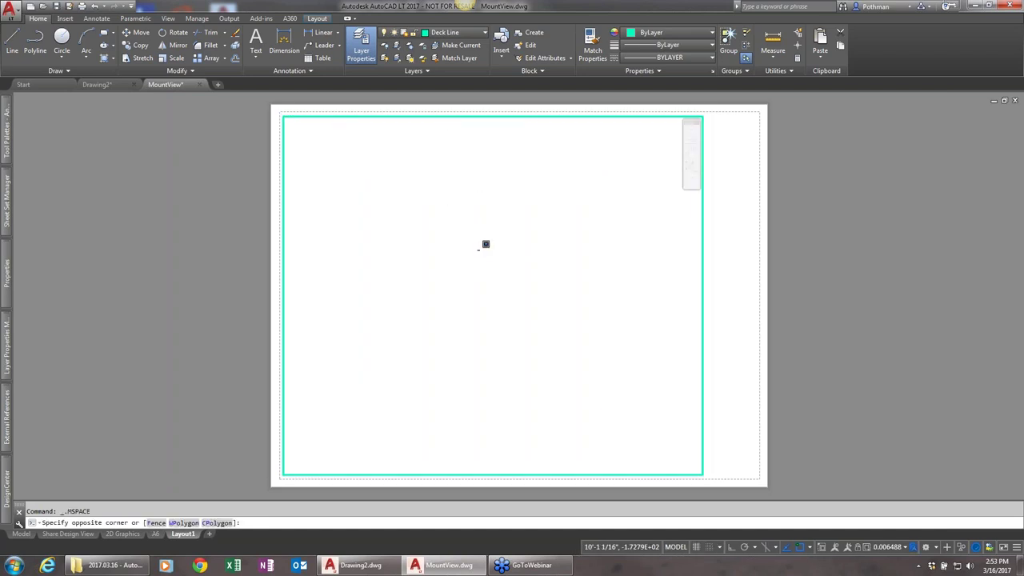
pyautogui.moveTo(449, 181); pyautogui.dragTo(585, 371, button='middle')
pyautogui.press('Escape')
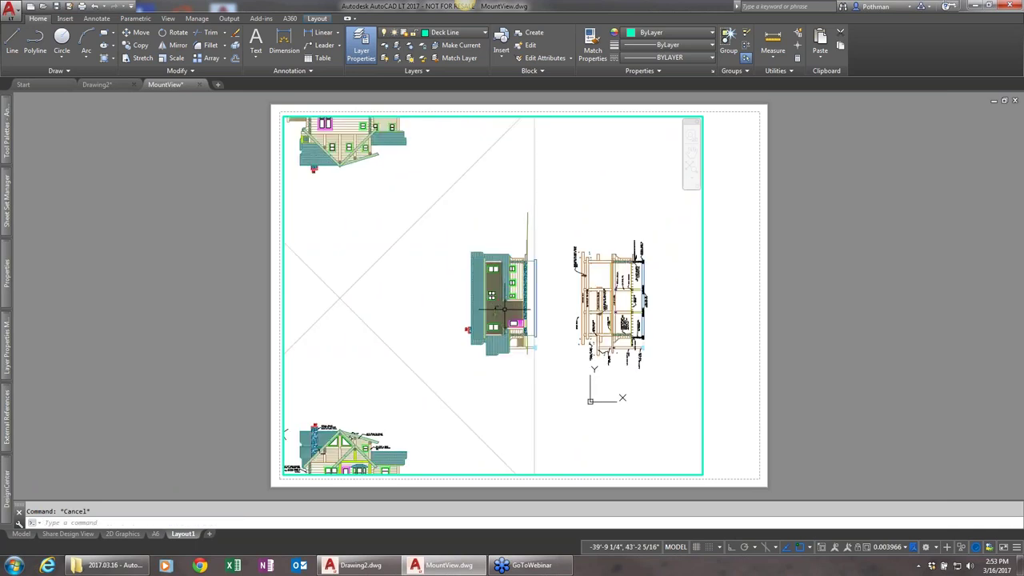
pyautogui.click(904, 548)
pyautogui.click(896, 364)
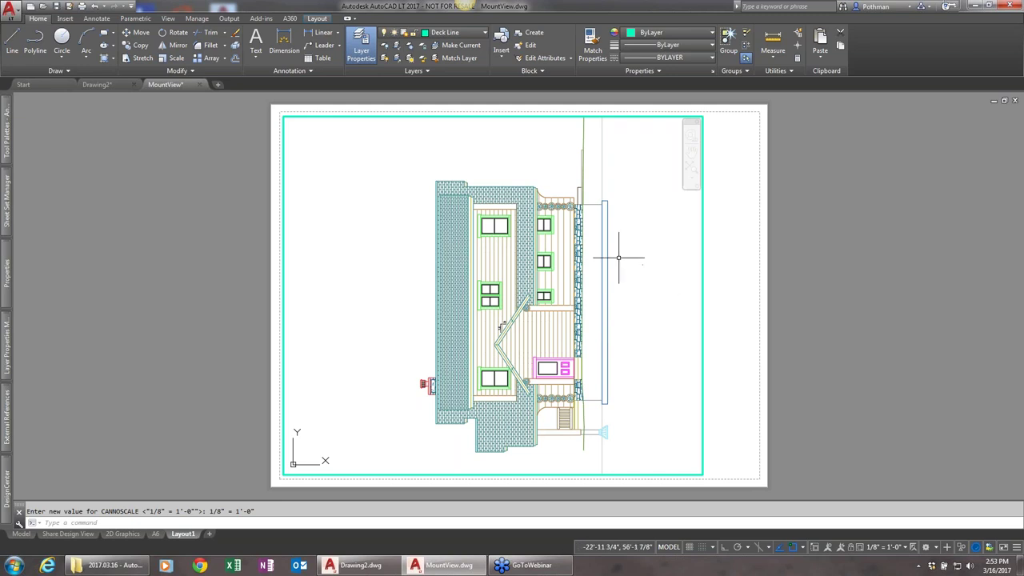
pyautogui.doubleClick(816, 320)
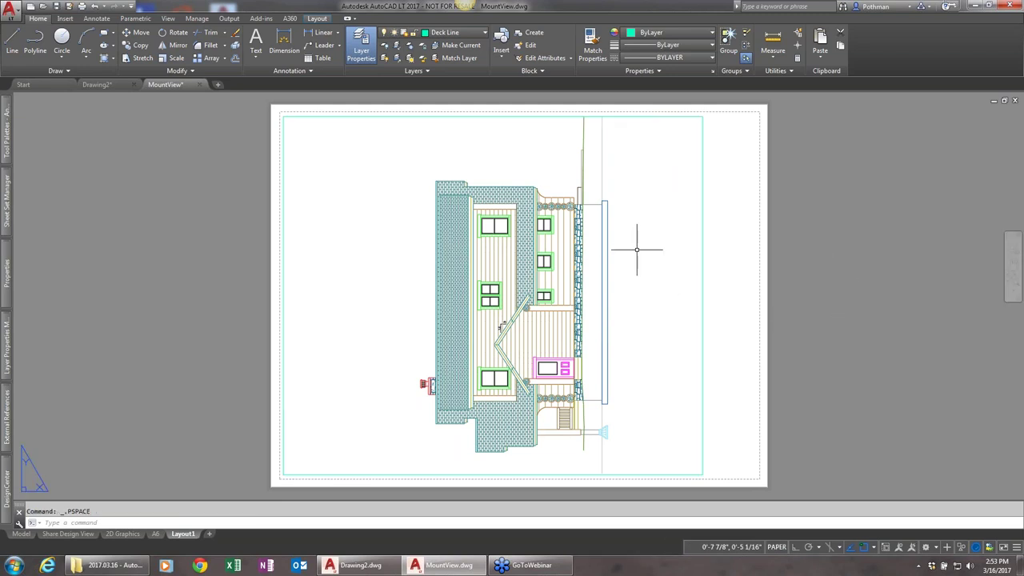
# Step: Inside the Layout1 viewport, reapply the 1/8" = 1'-0" viewport scale
pyautogui.scroll(-2, 790, 294)
pyautogui.scroll(-6, 791, 295)
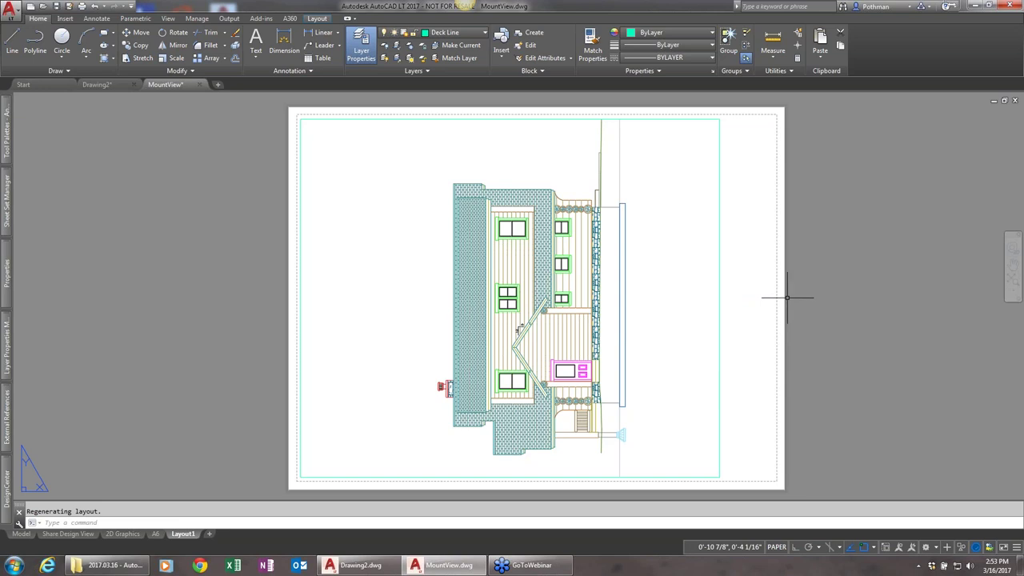
pyautogui.doubleClick(667, 298)
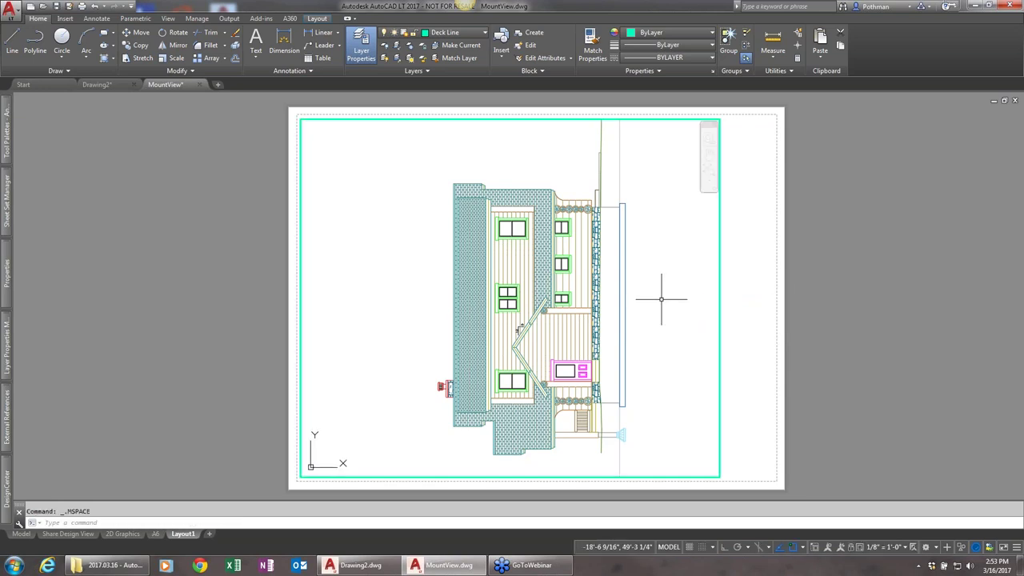
pyautogui.scroll(-5, 660, 299)
pyautogui.scroll(8, 661, 299)
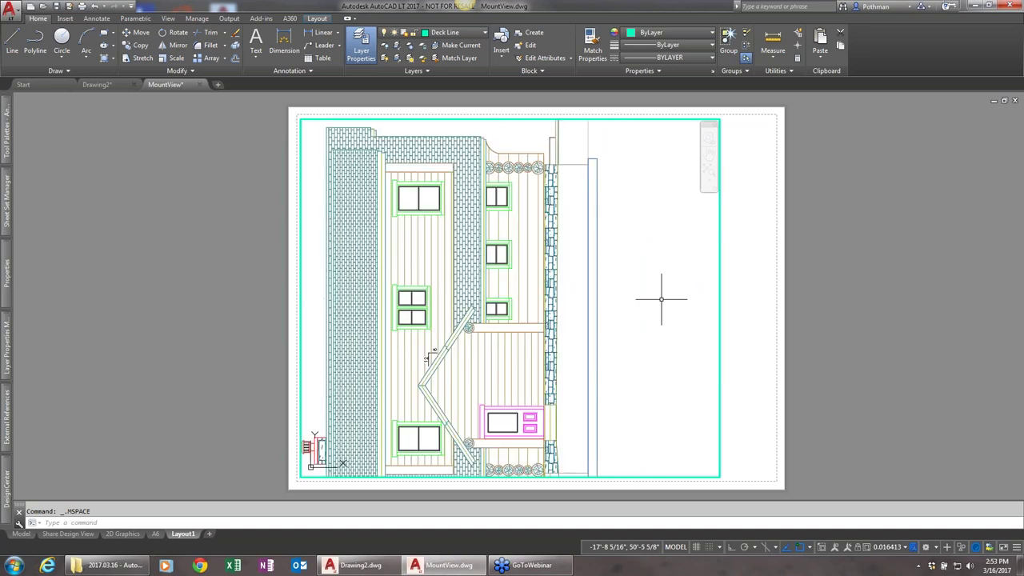
pyautogui.scroll(-2, 661, 300)
pyautogui.scroll(7, 660, 299)
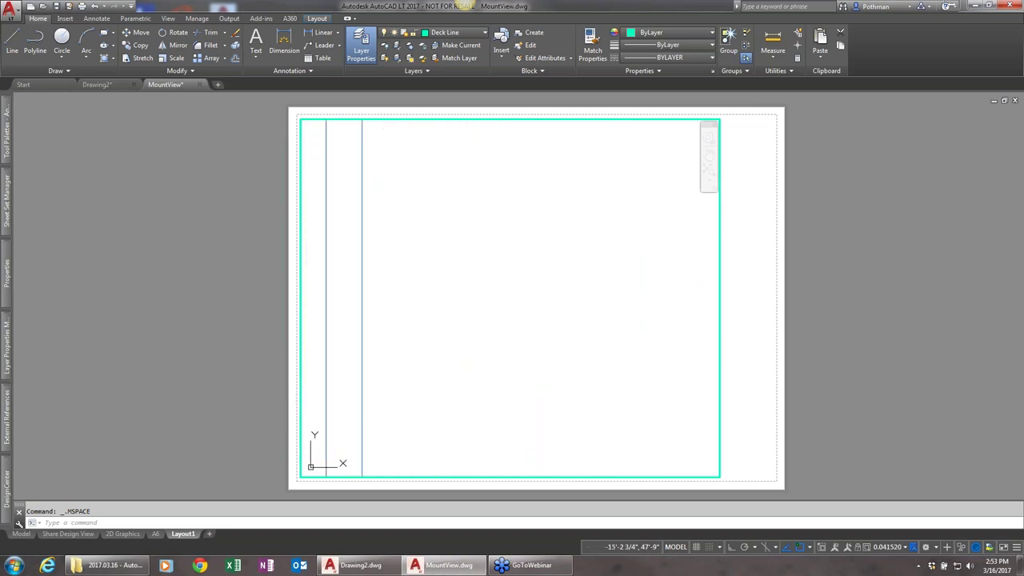
pyautogui.scroll(-5, 516, 327)
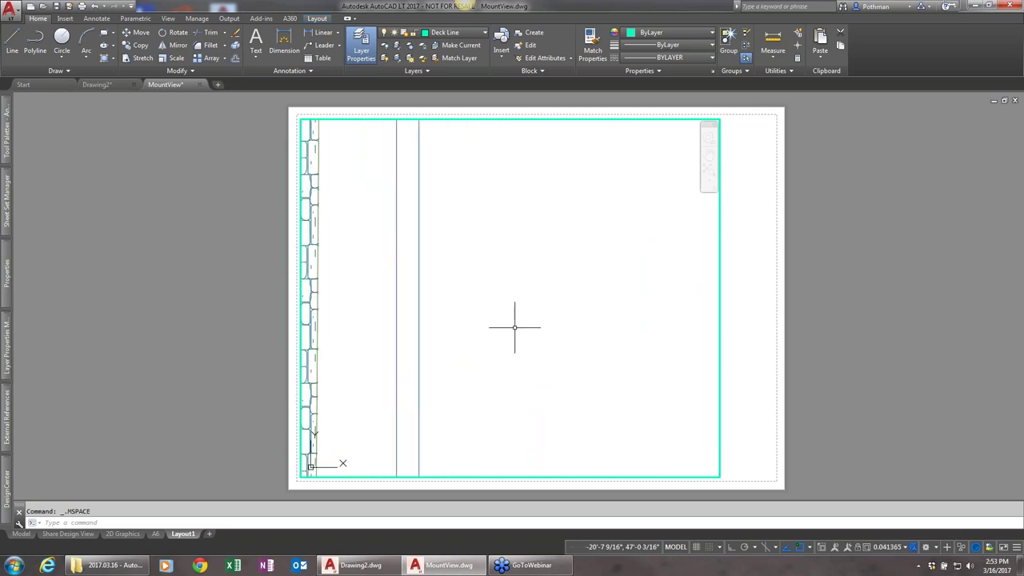
pyautogui.scroll(-2, 514, 328)
pyautogui.scroll(2, 515, 327)
pyautogui.scroll(-2, 515, 327)
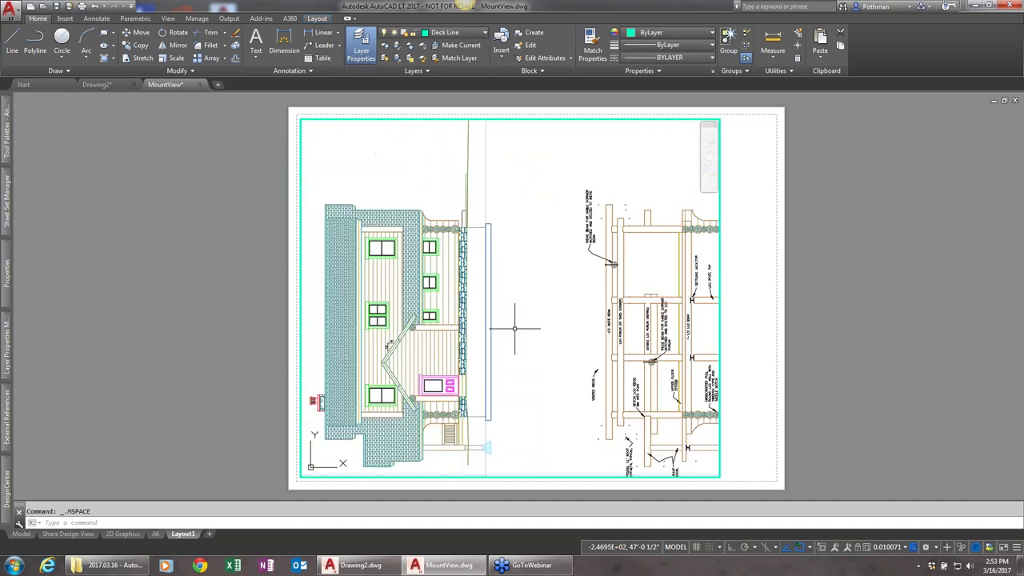
pyautogui.scroll(-2, 514, 327)
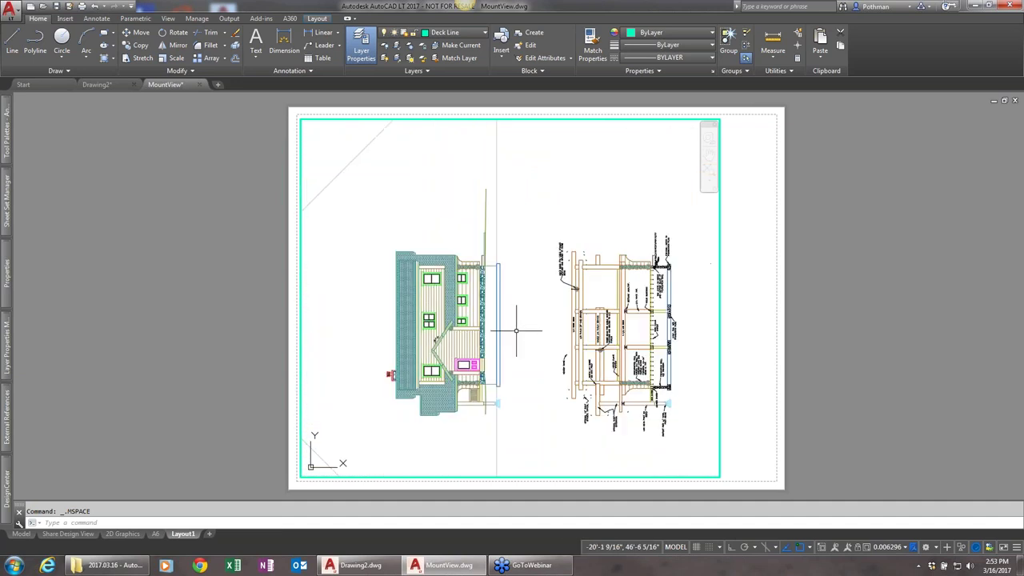
pyautogui.click(905, 547)
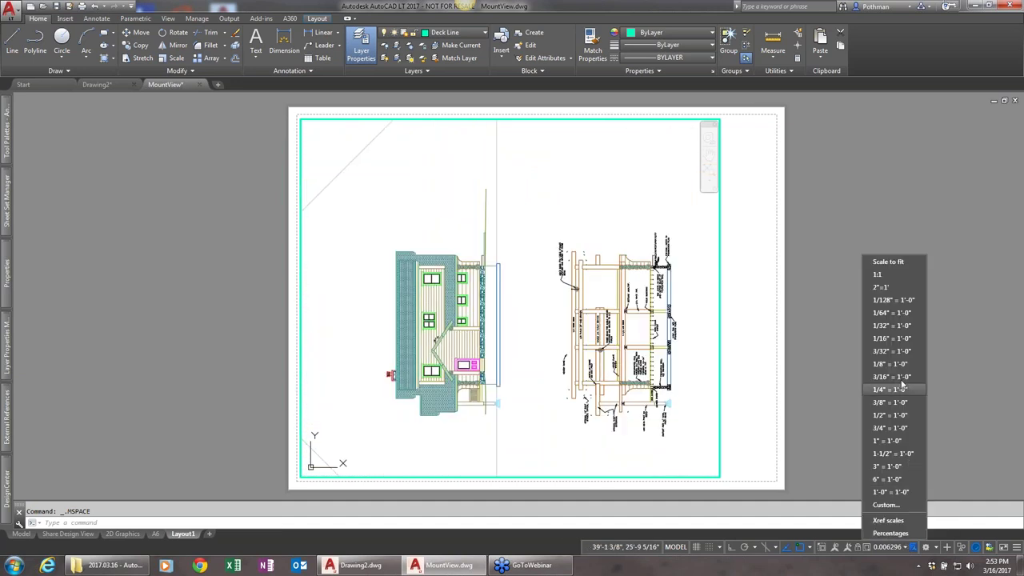
pyautogui.click(896, 365)
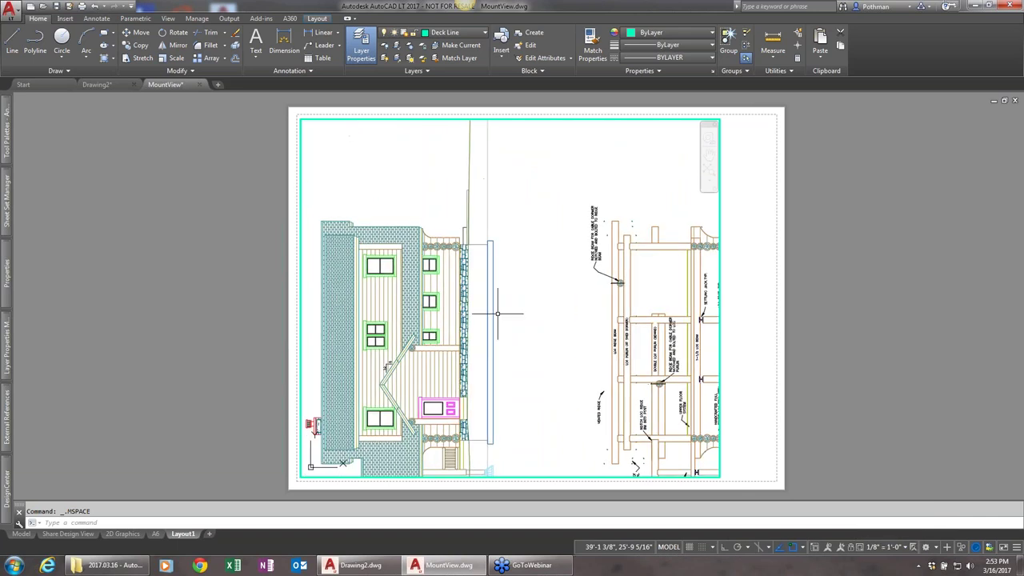
# Step: Pan with P to centre the house elevation in the viewport
pyautogui.write('p')
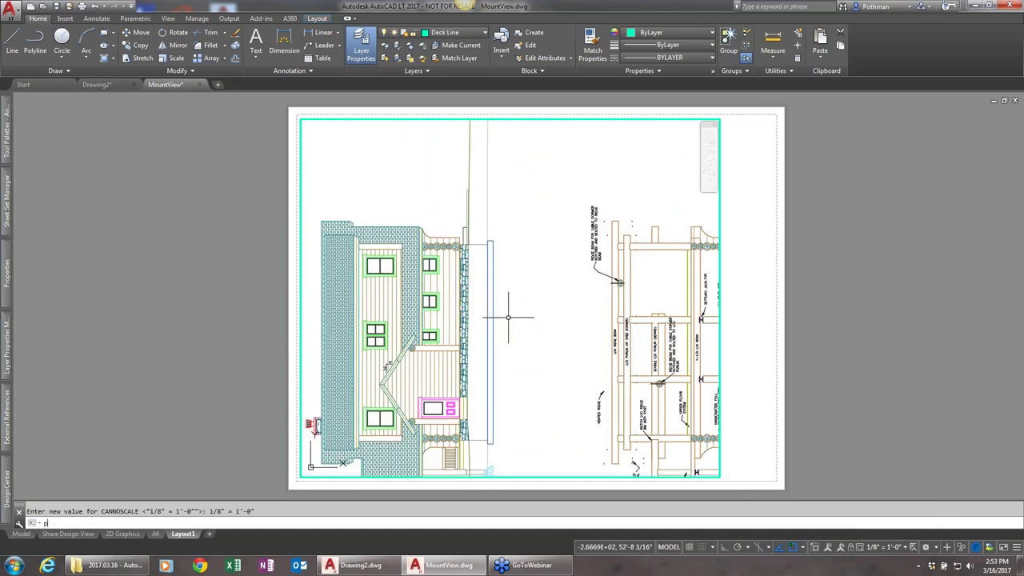
pyautogui.press('Return')
pyautogui.moveTo(506, 317)
pyautogui.mouseDown()
pyautogui.moveTo(608, 256)
pyautogui.moveTo(637, 264)
pyautogui.mouseUp()
pyautogui.press('Escape')
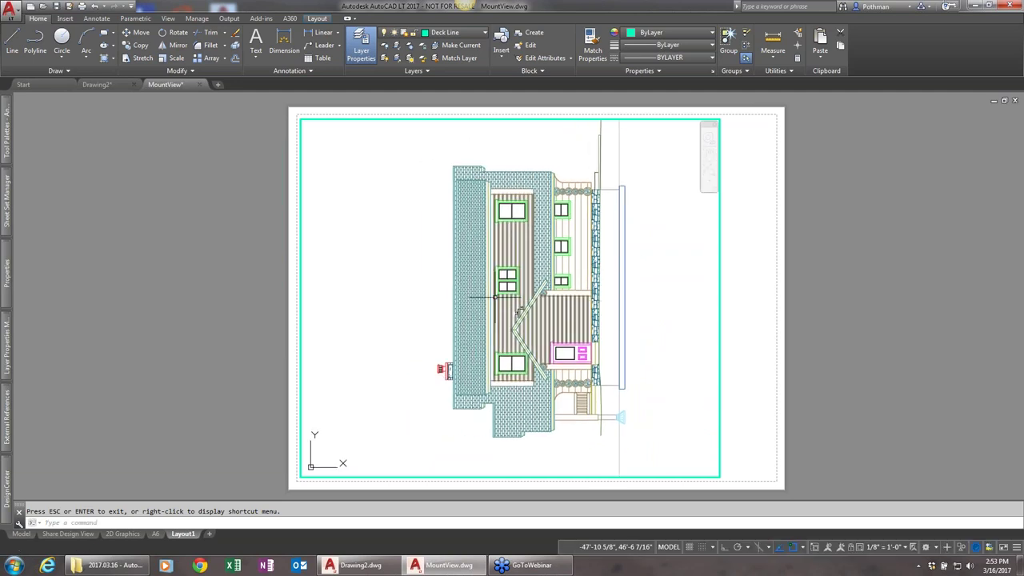
# Step: Set the Layout1 viewport's Display locked property to Yes and check the locked view
pyautogui.doubleClick(246, 273)
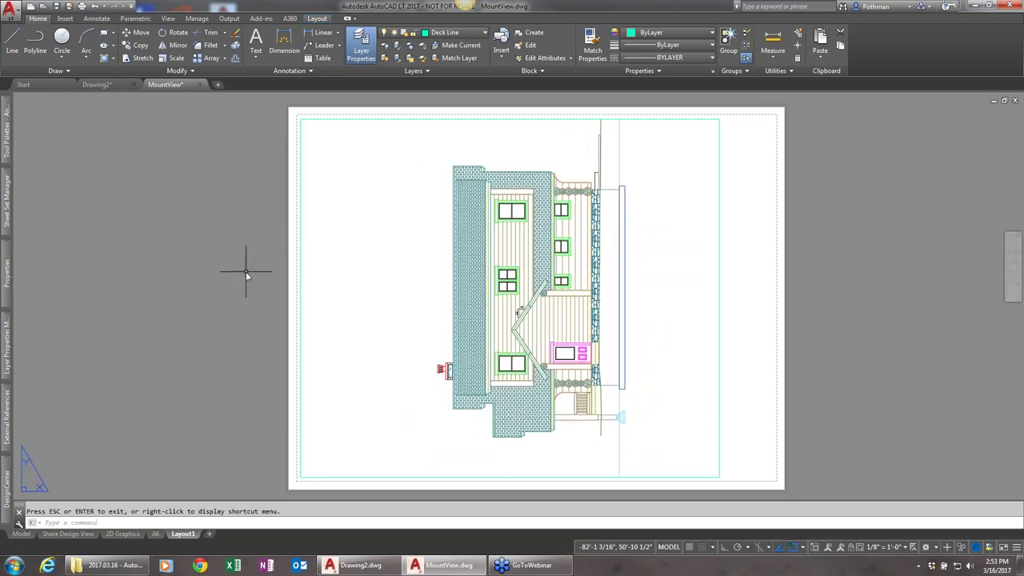
pyautogui.click(245, 272)
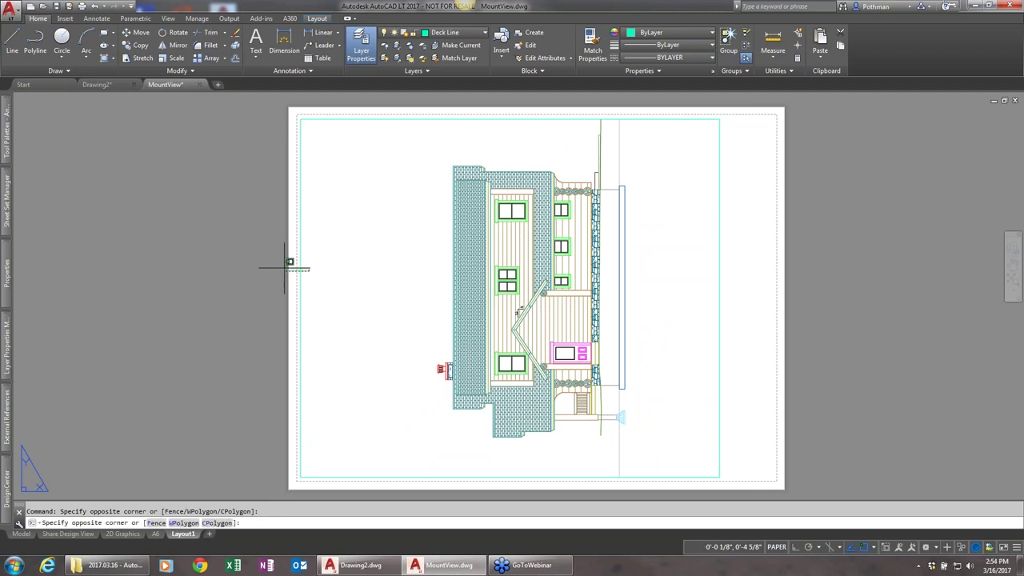
pyautogui.click(270, 269)
pyautogui.moveTo(6, 132)
pyautogui.moveTo(6, 280)
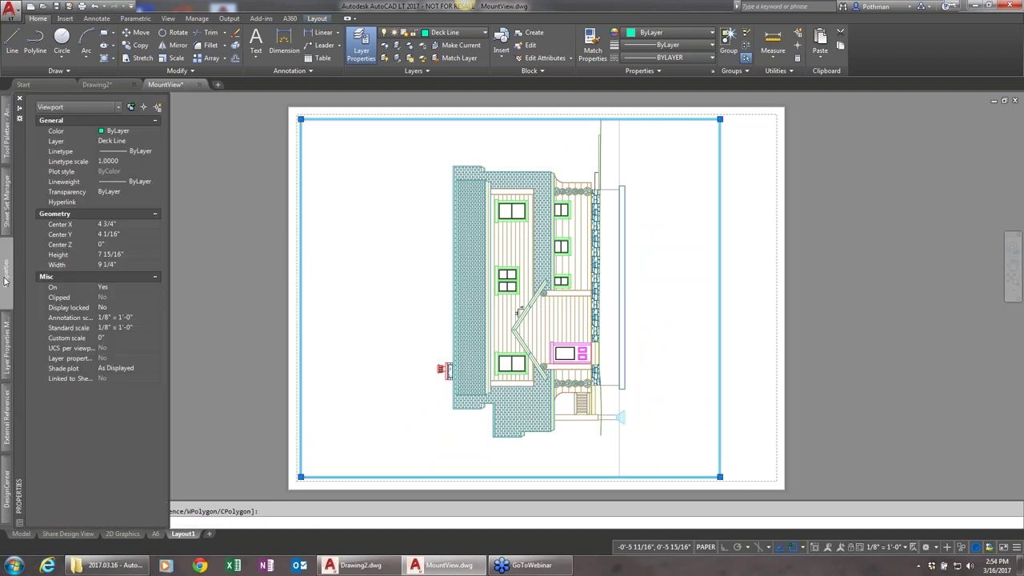
pyautogui.click(125, 309)
pyautogui.click(116, 317)
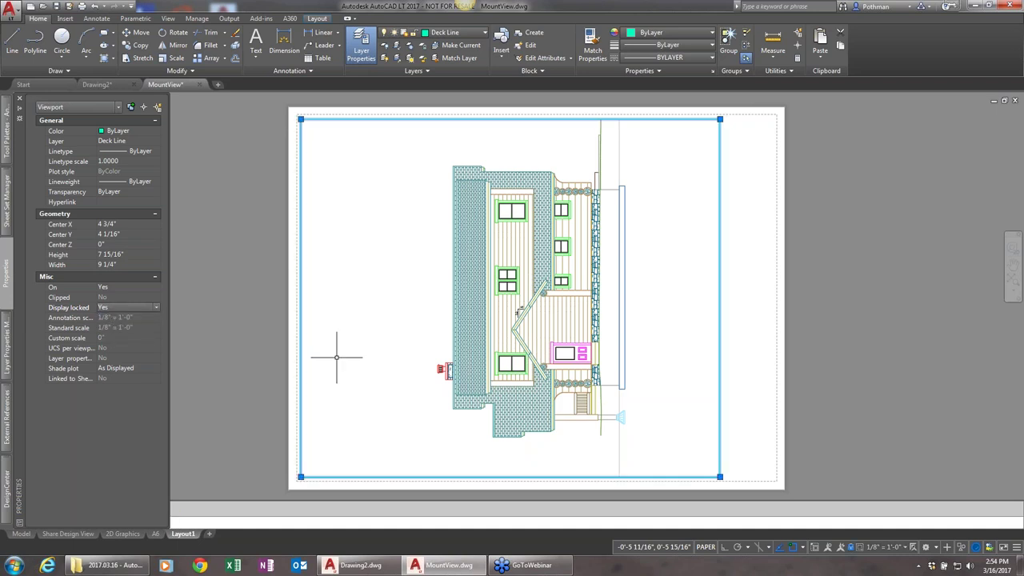
pyautogui.doubleClick(440, 290)
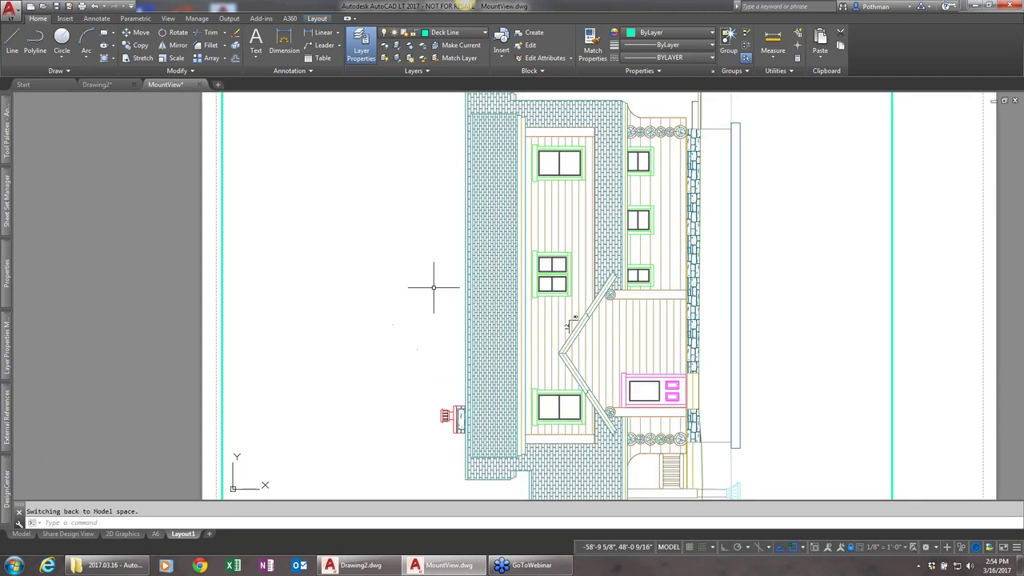
pyautogui.scroll(-2, 433, 287)
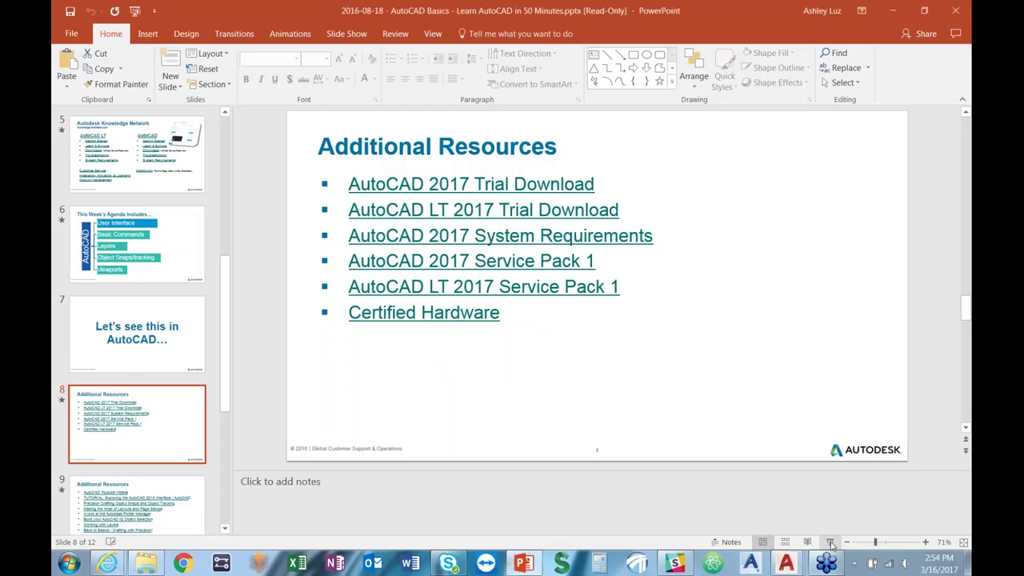
# Step: Start the full-screen slide show and advance to slide 9, listing eight AutoCAD tutorial video links
pyautogui.click(828, 542)
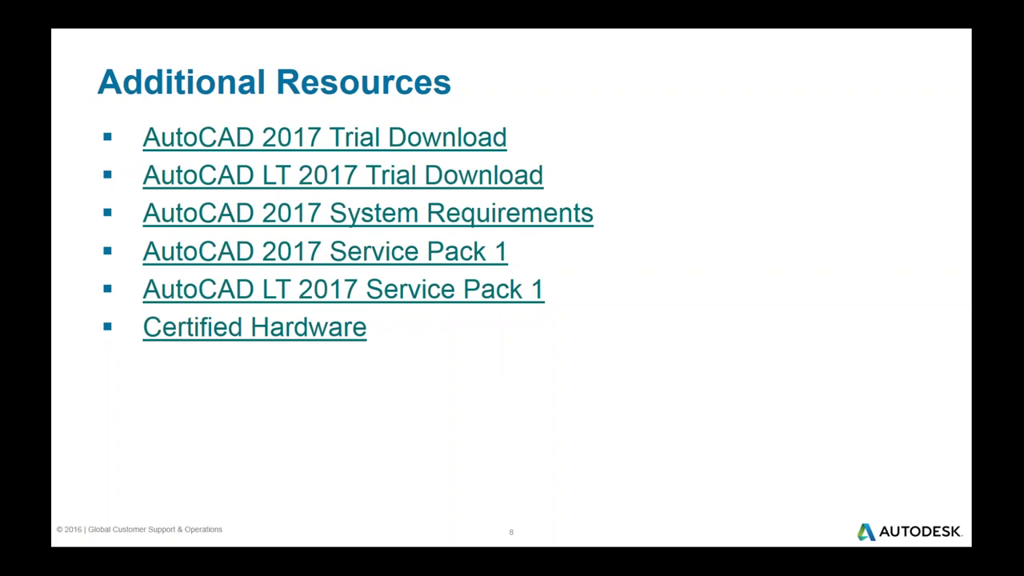
pyautogui.press('Right')
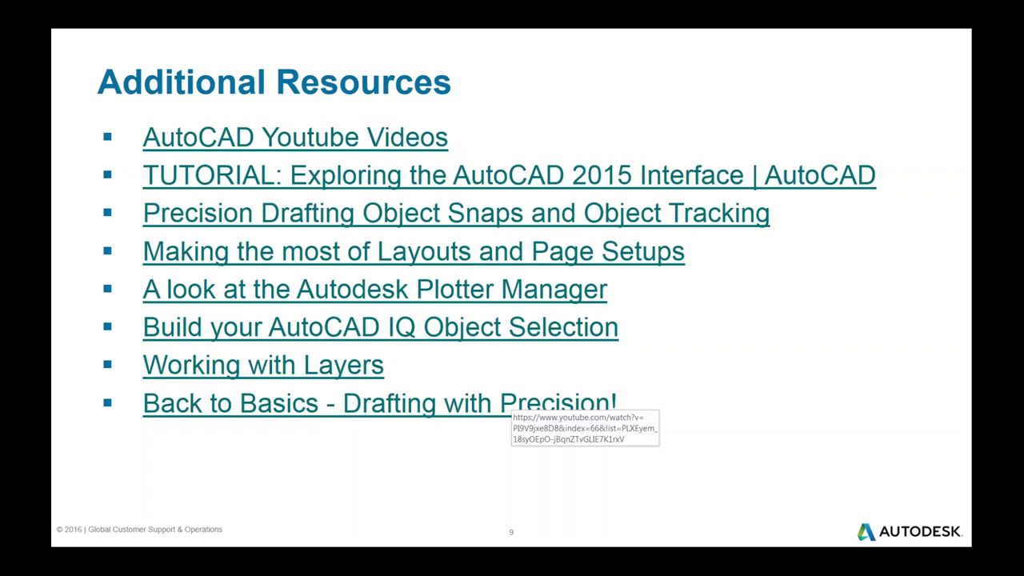
# Step: Advance through the slide 10 thank-you page to the slide 11 Q&A page
pyautogui.press('Right')
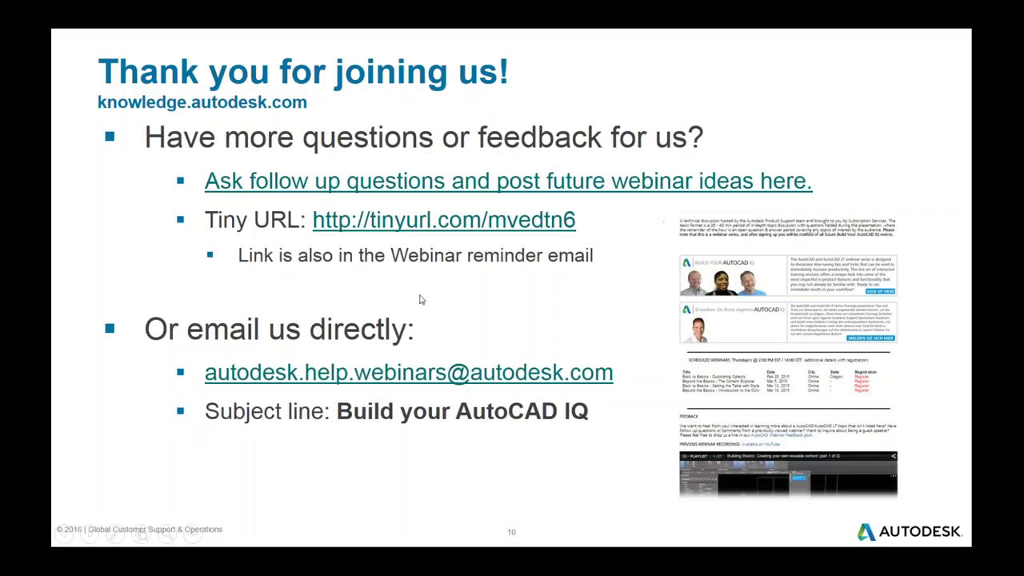
pyautogui.click(419, 297)
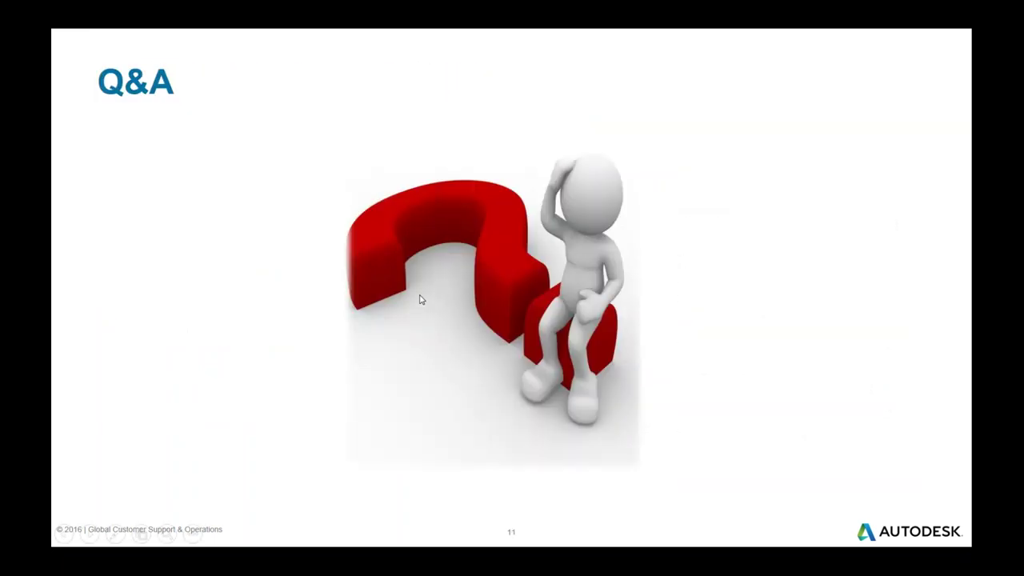